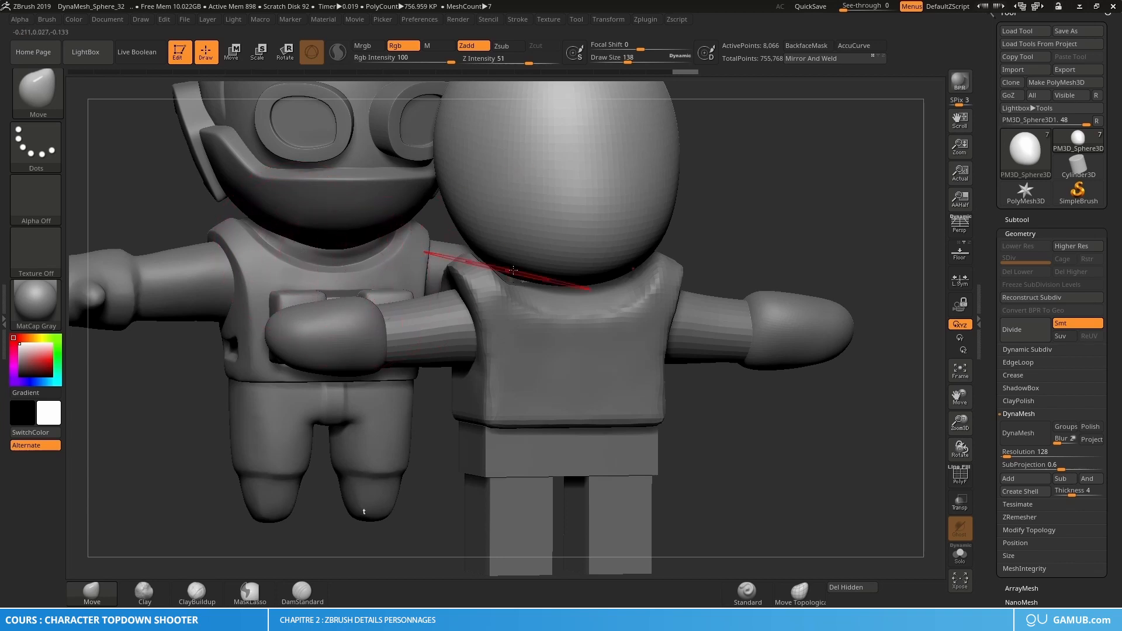
Make the torso of the egg-headed character the active subtool and isolate it in Solo mode.
mouse_move(570, 319)
right_mouse_down()
mouse_move(557, 314)
mouse_move(580, 295)
mouse_move(583, 319)
right_mouse_up()
left_click(585, 327, "alt")
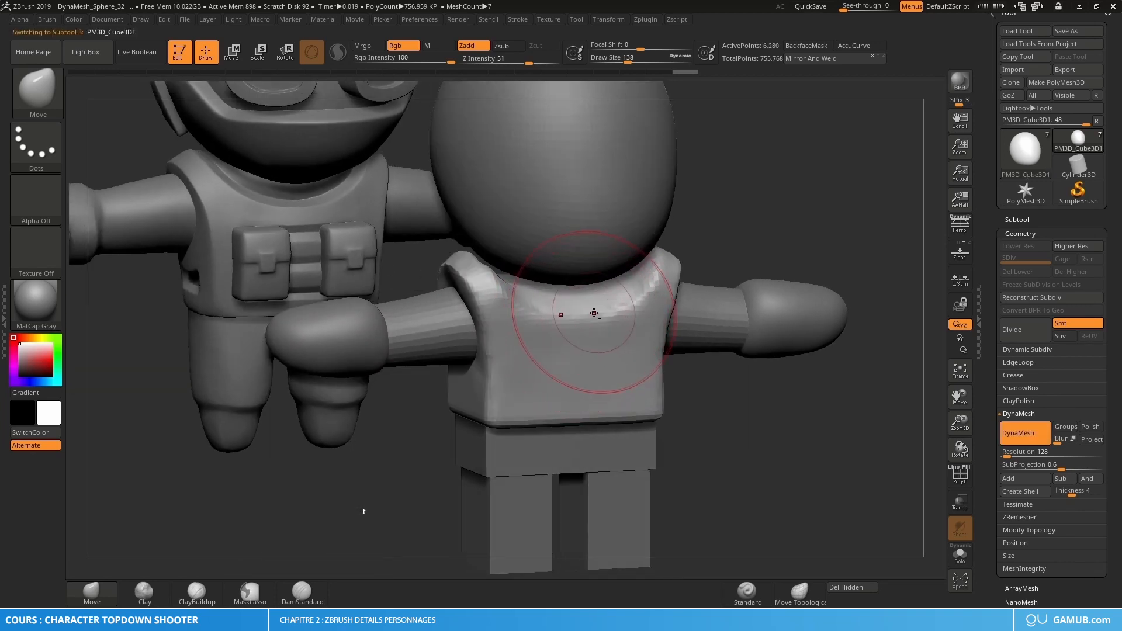
key("s")
left_click_drag(567, 297, 557, 297)
key("shift+f")
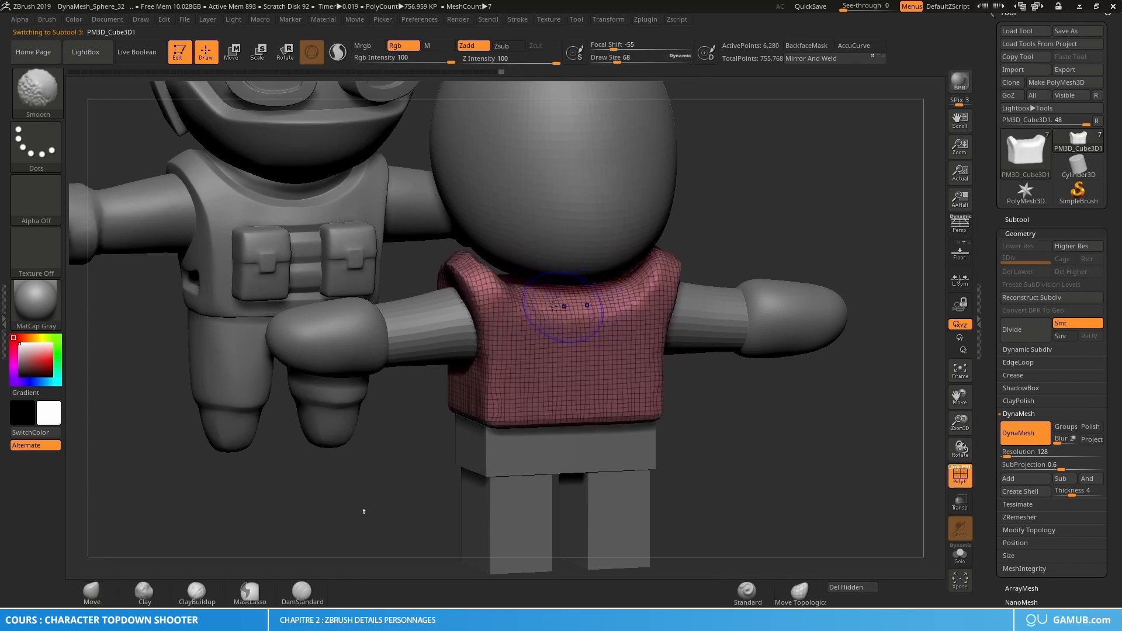
key("shift+f")
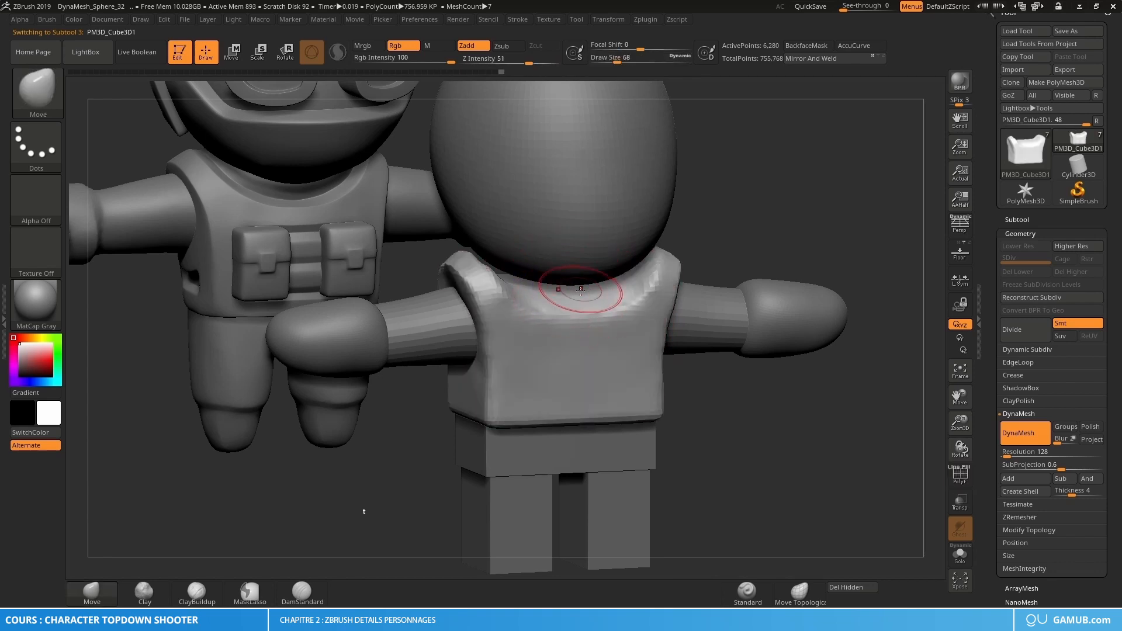
left_click(962, 560)
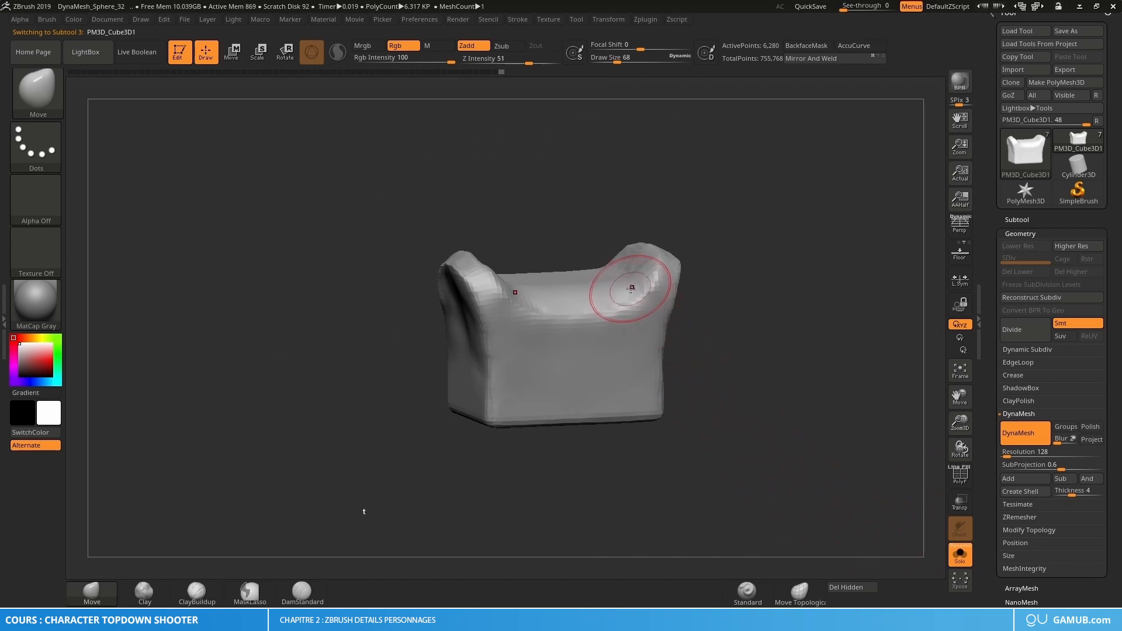
Paint a symmetrical round mask over the neck area on top of the torso at draw size 35.
mouse_move(631, 289)
right_mouse_down()
mouse_move(621, 318)
mouse_move(648, 365)
right_mouse_up()
key("s")
left_click_drag(603, 321, 596, 321)
right_click_drag(607, 315, 561, 328, "alt")
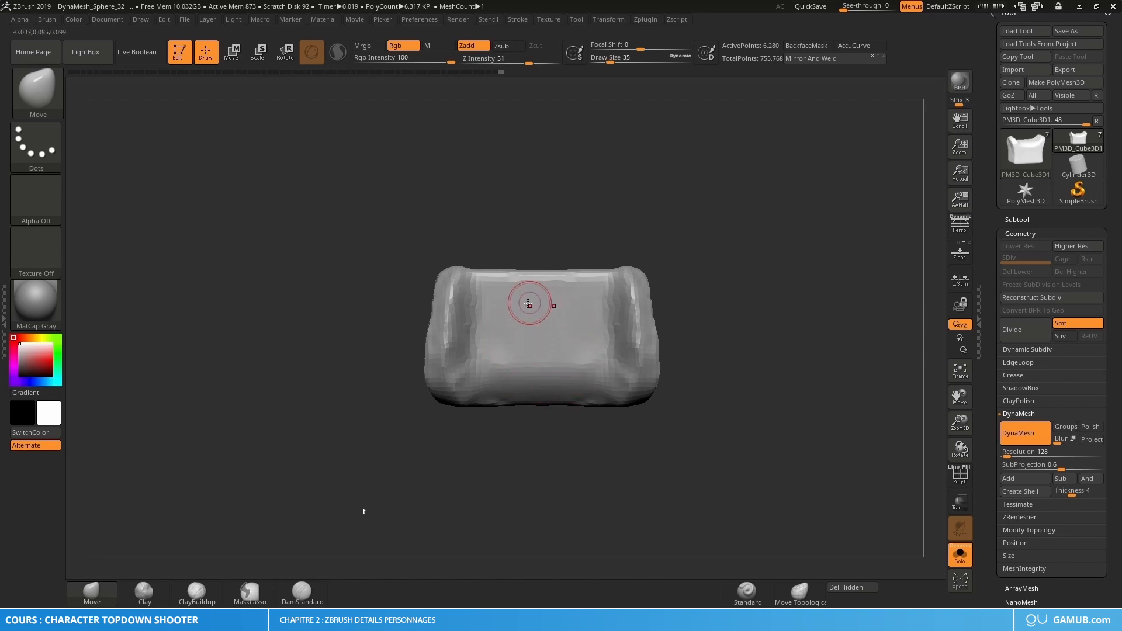
key("ctrl")
key("ctrl")
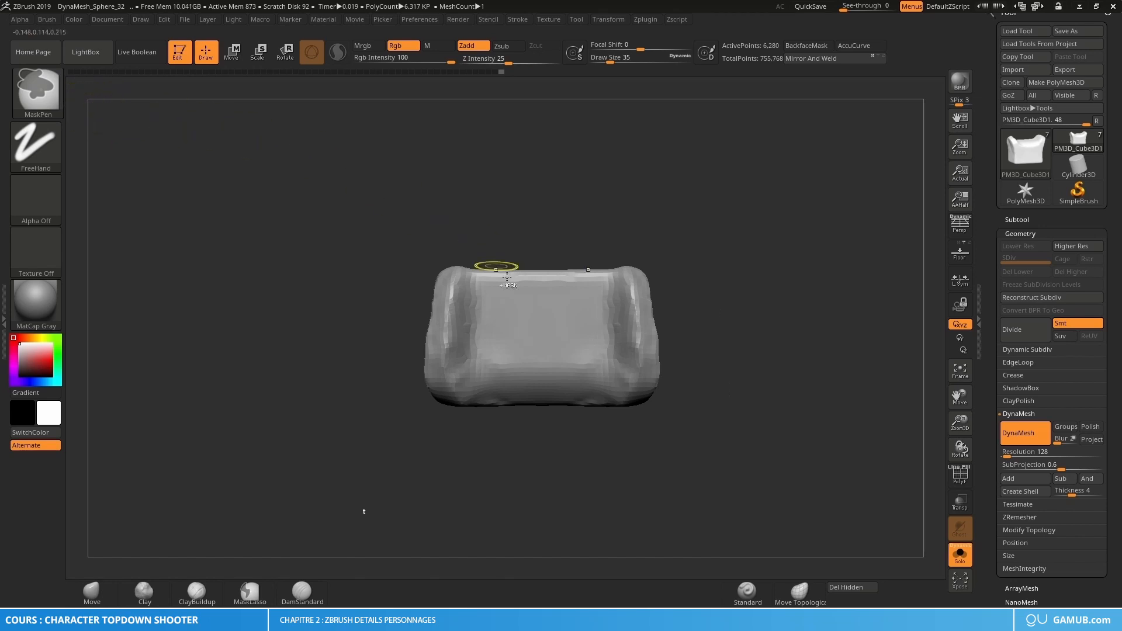
right_click_drag(532, 334, 535, 338, "ctrl")
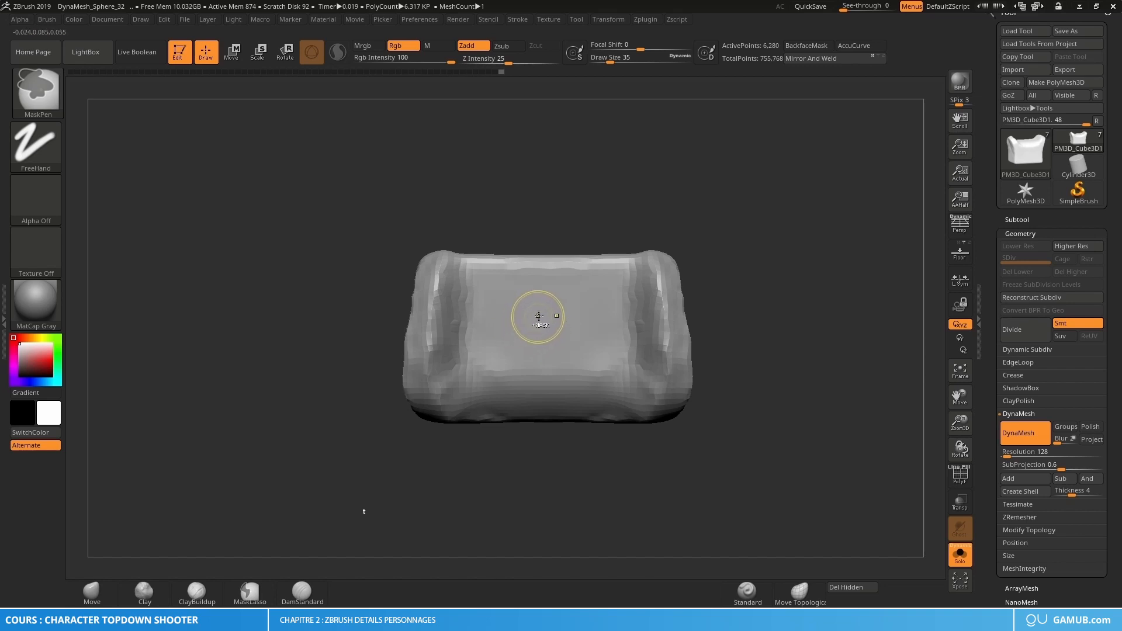
mouse_move(539, 316)
left_mouse_down("ctrl")
mouse_move(552, 309)
mouse_move(546, 339)
mouse_move(520, 318)
mouse_move(561, 280)
mouse_move(508, 334)
mouse_move(579, 359)
mouse_move(494, 368)
mouse_move(488, 319)
mouse_move(515, 277)
mouse_move(562, 288)
left_mouse_up("ctrl")
Try to pull the surface around the masked neck area upward with the Move brush at draw size 75.
mouse_move(571, 374)
right_mouse_down()
mouse_move(548, 328)
mouse_move(576, 353)
mouse_move(538, 336)
right_mouse_up()
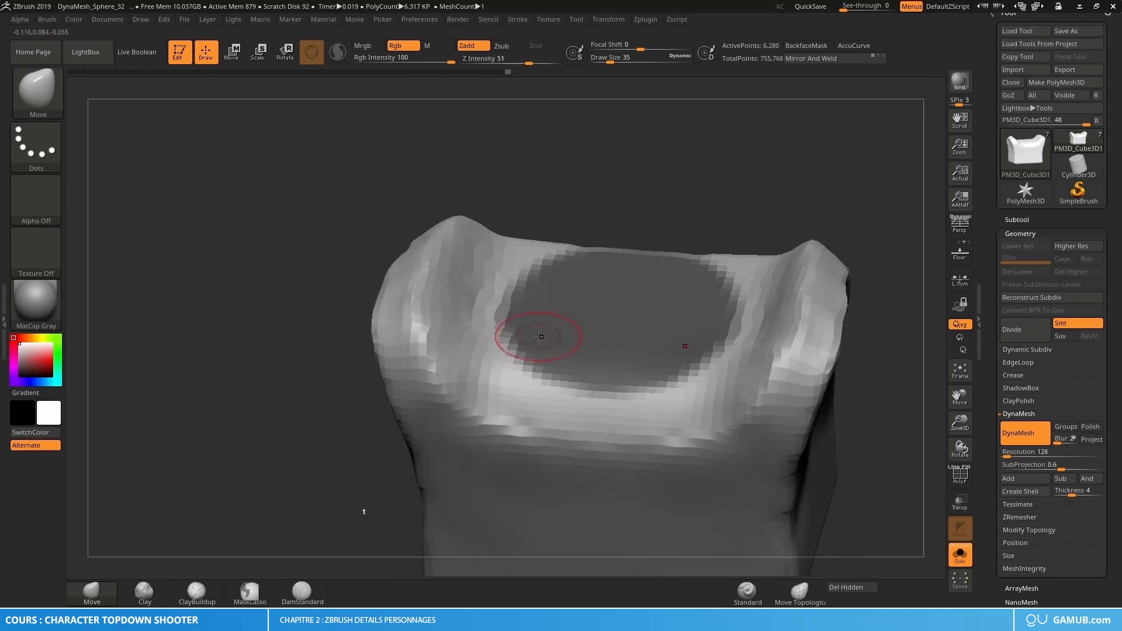
key("s")
left_click_drag(530, 319, 538, 321)
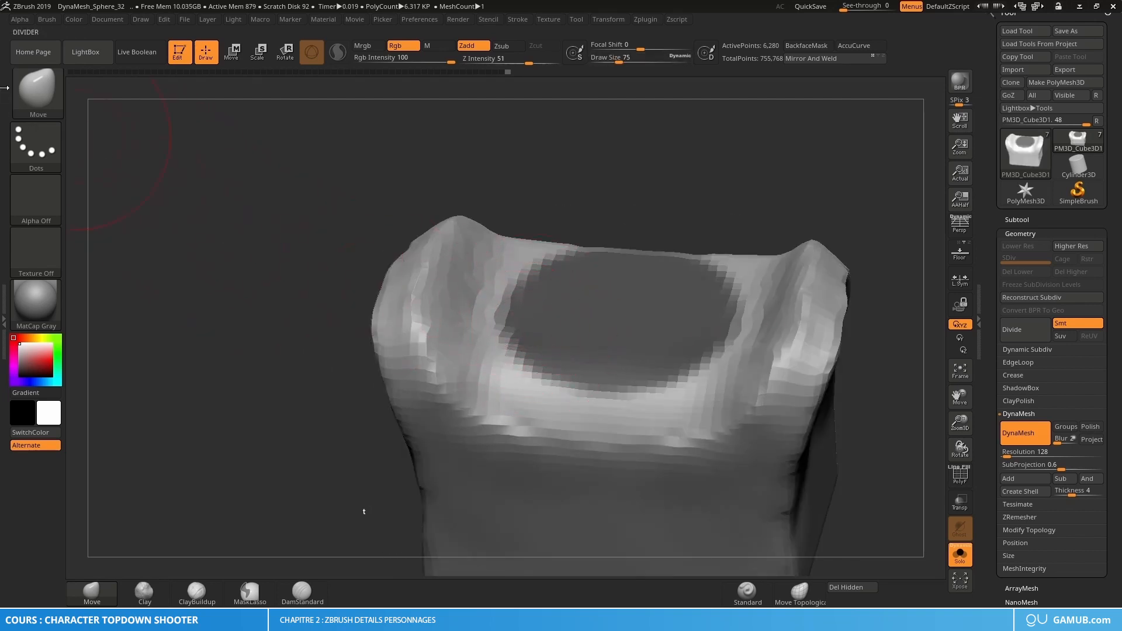
right_click_drag(544, 377, 509, 305)
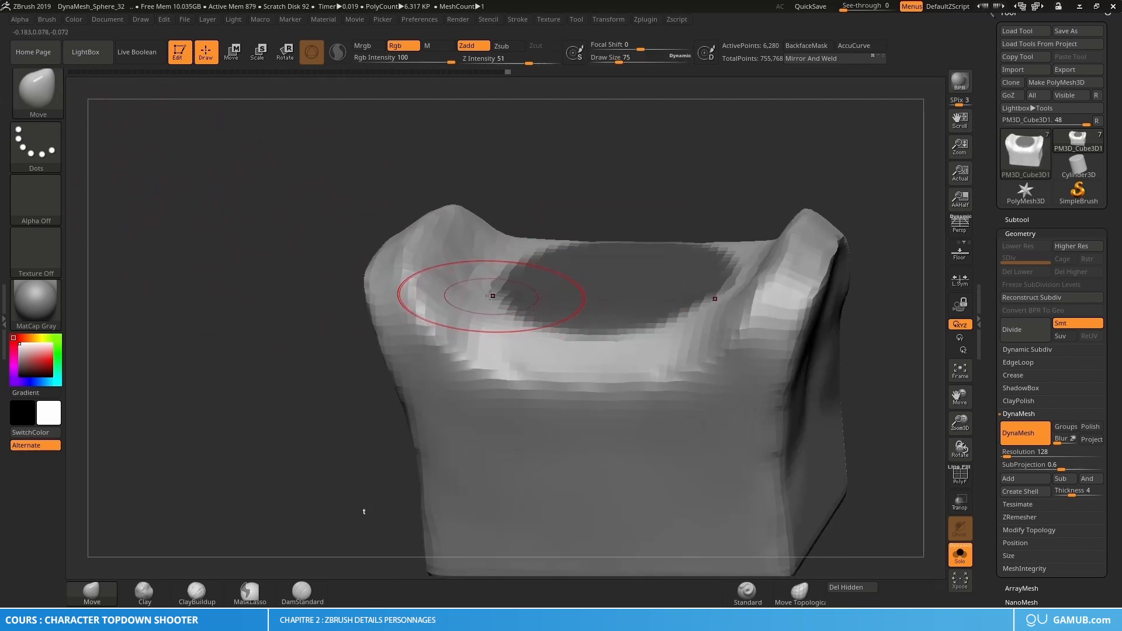
mouse_move(491, 296)
left_mouse_down()
mouse_move(513, 265)
mouse_move(502, 202)
left_mouse_up()
right_click_drag(537, 254, 535, 318)
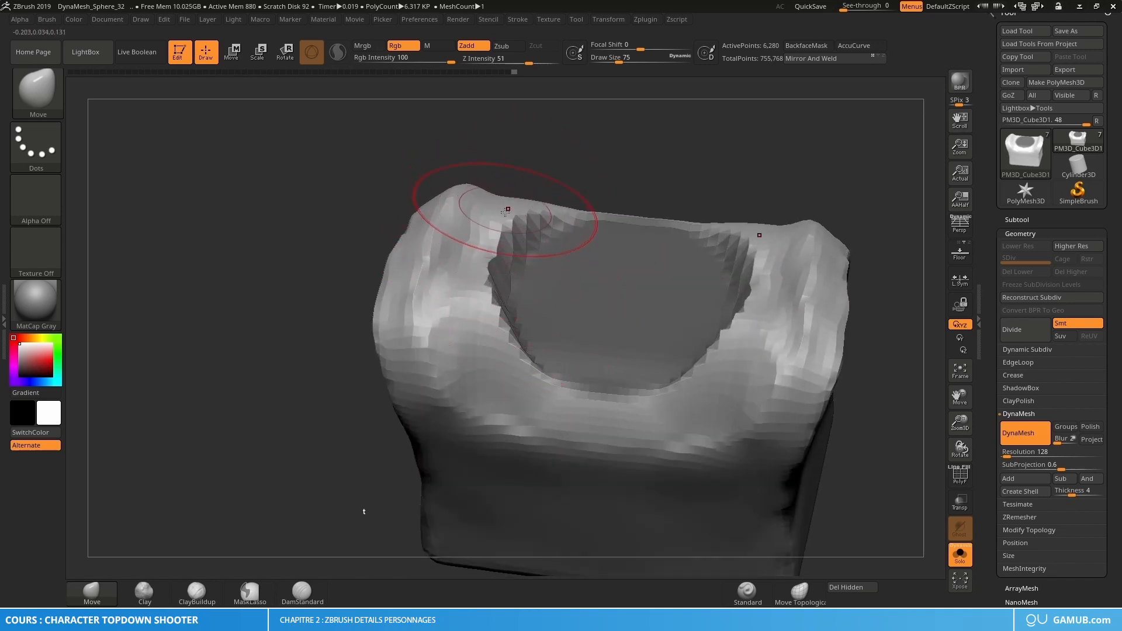
key("ctrl+z")
Invert the torso mask to free only the round neck area and turn Solo mode off.
key("ctrl")
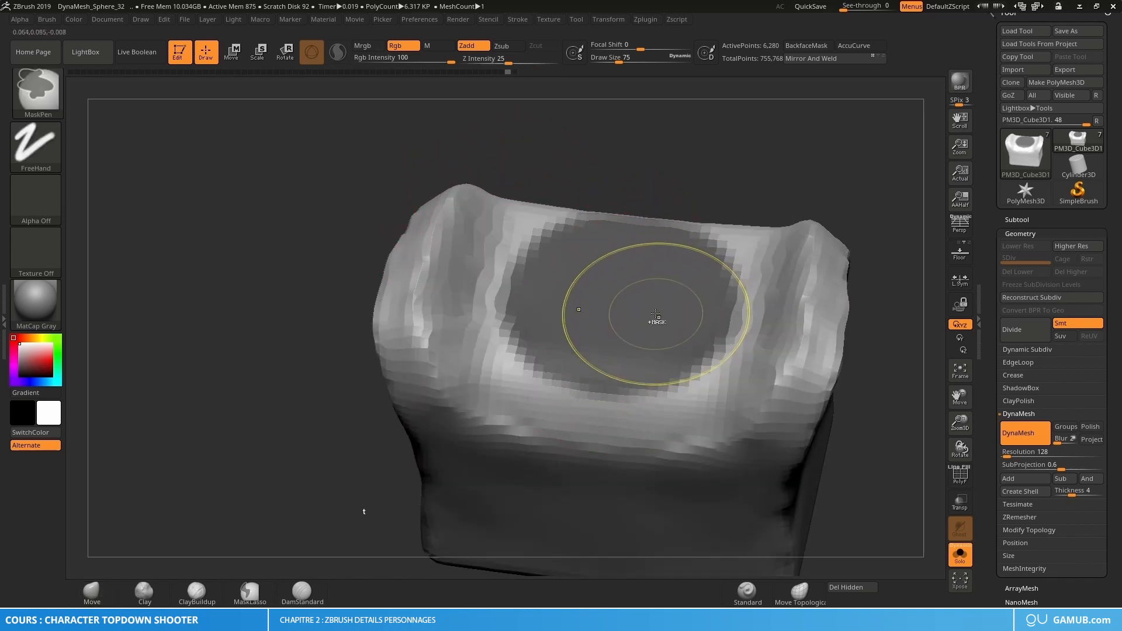
mouse_move(651, 307)
right_mouse_down("ctrl")
mouse_move(573, 370)
mouse_move(590, 348)
mouse_move(568, 356)
right_mouse_up("ctrl")
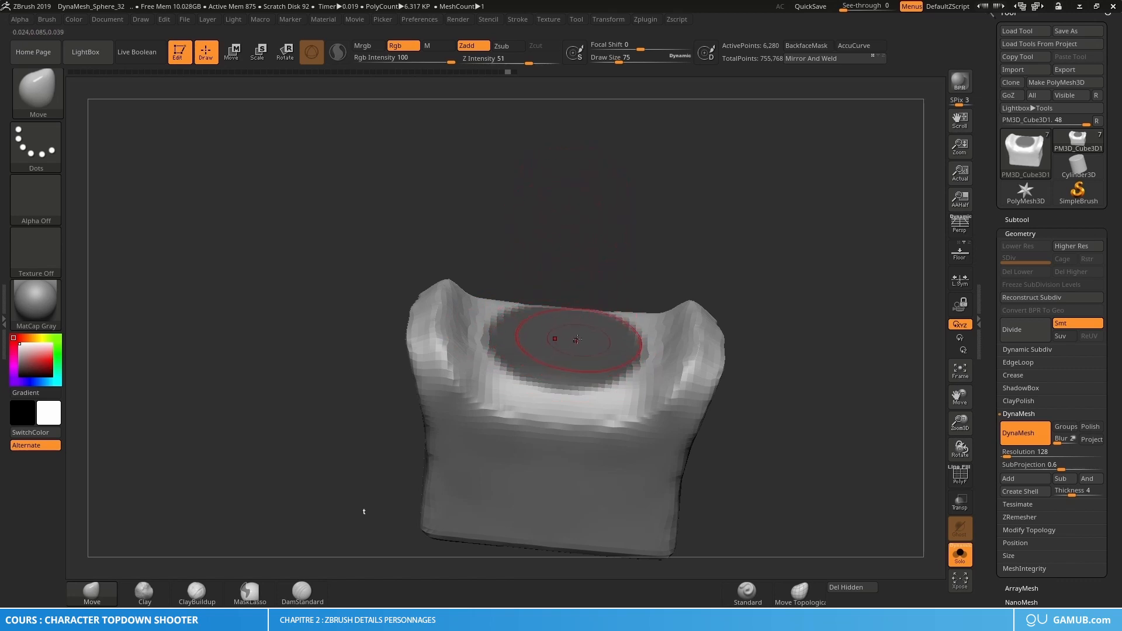
mouse_move(577, 339)
right_mouse_down()
mouse_move(579, 317)
mouse_move(575, 343)
right_mouse_up()
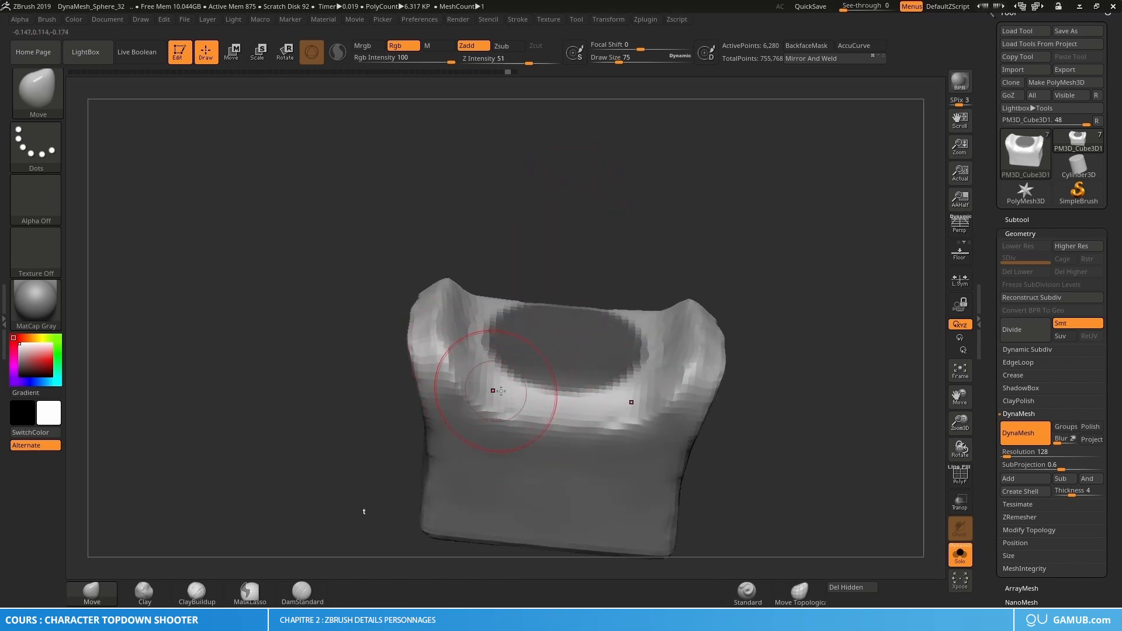
right_click_drag(501, 391, 564, 308)
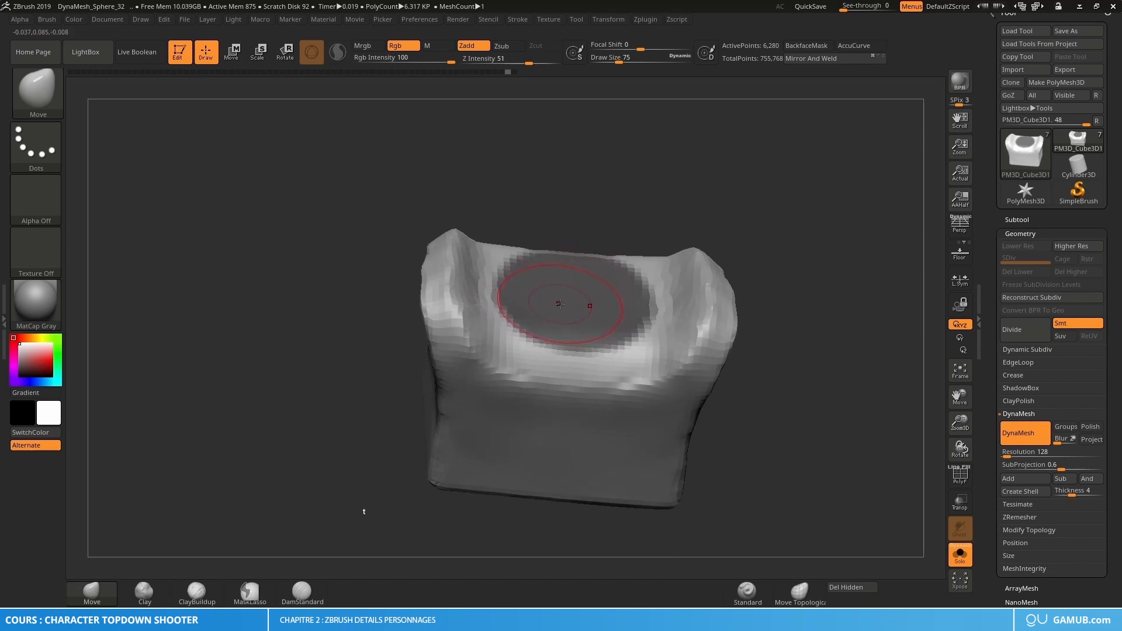
key("ctrl")
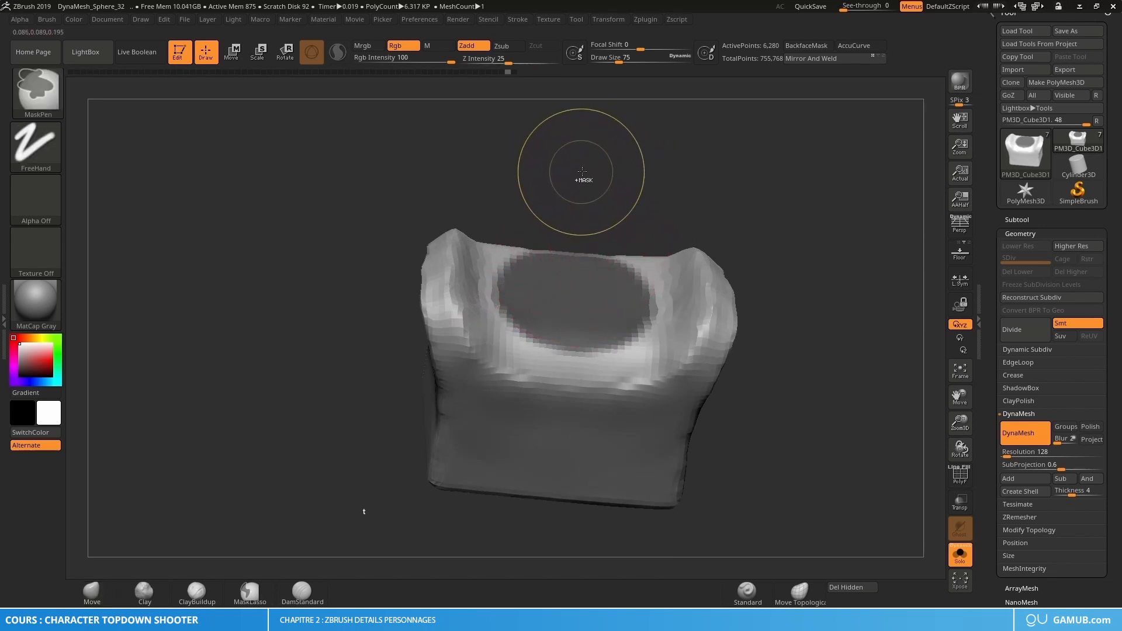
left_click(611, 182, "ctrl")
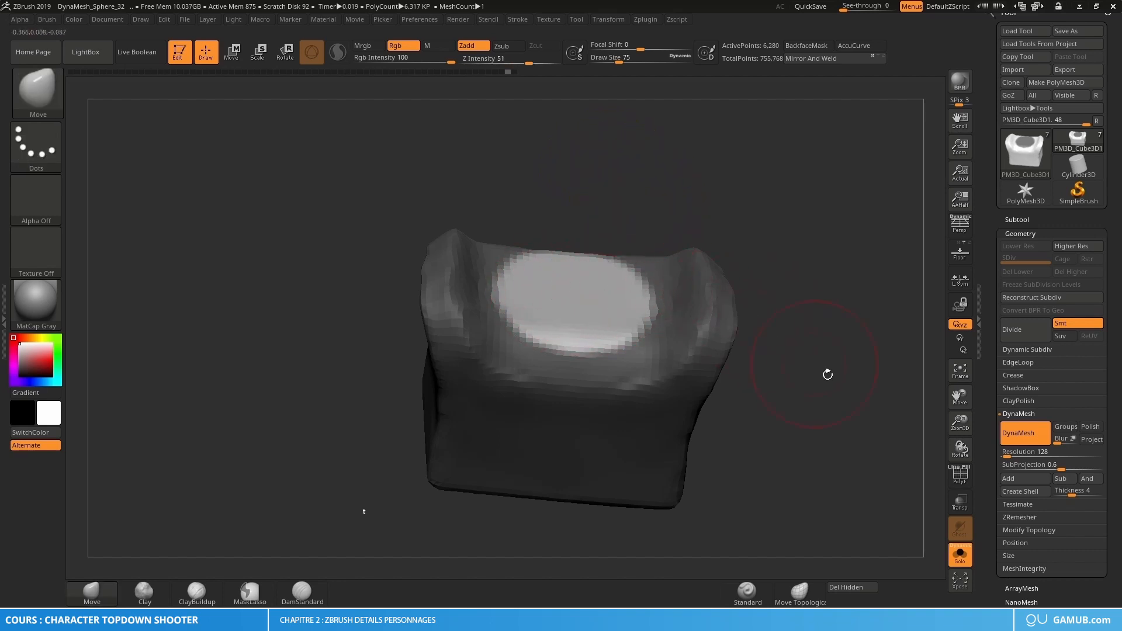
left_click(962, 560)
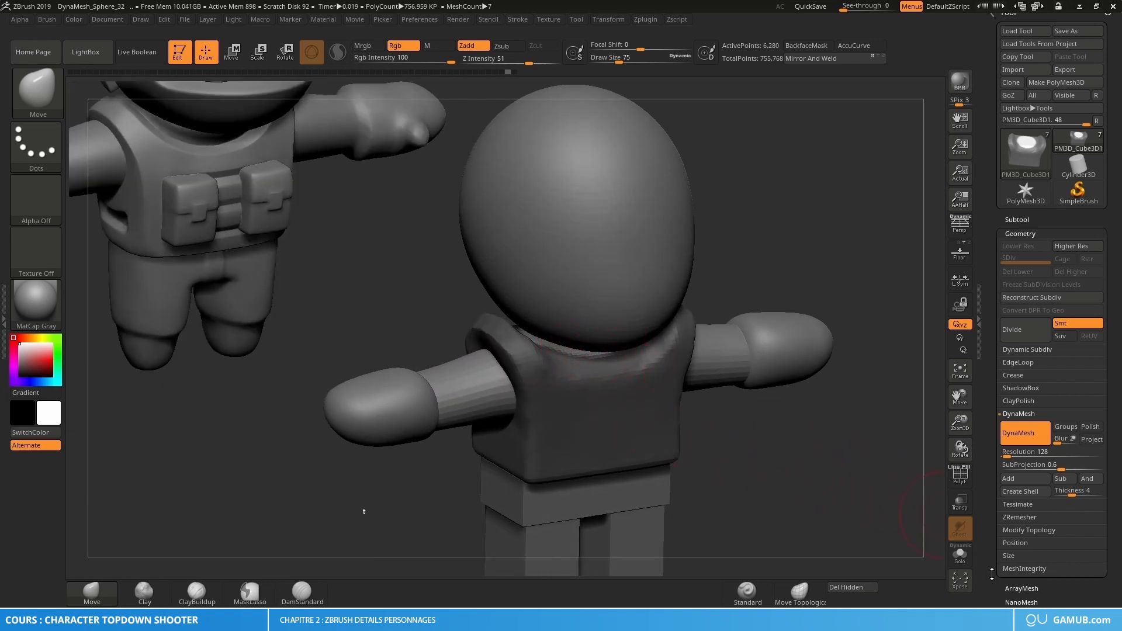
Isolate the torso, invert the mask back onto the neck area, and extend its edge at draw size 25.
left_click(960, 555)
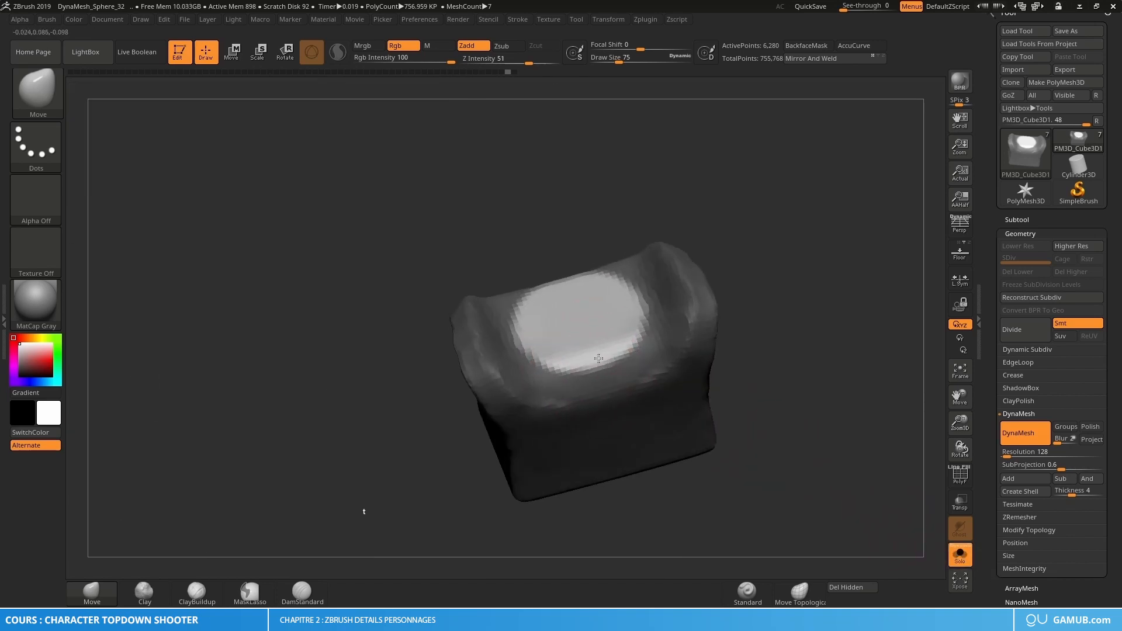
key("s")
left_click_drag(603, 349, 593, 350)
mouse_move(593, 351)
right_mouse_down("alt")
mouse_move(608, 321)
mouse_move(631, 345)
right_mouse_up("alt")
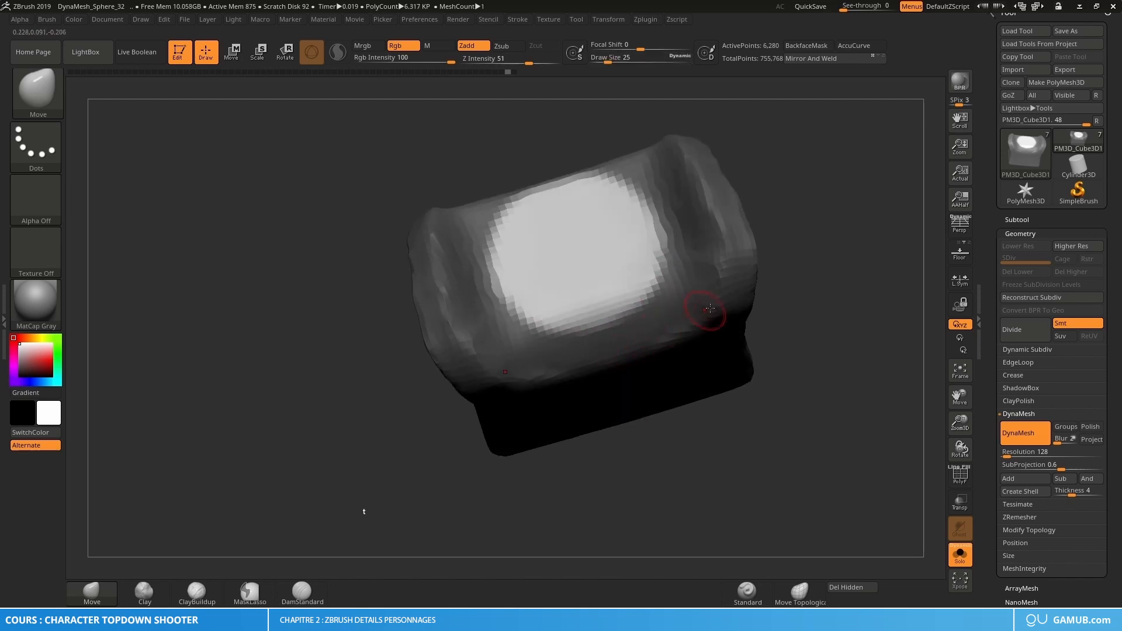
left_click(823, 248, "ctrl")
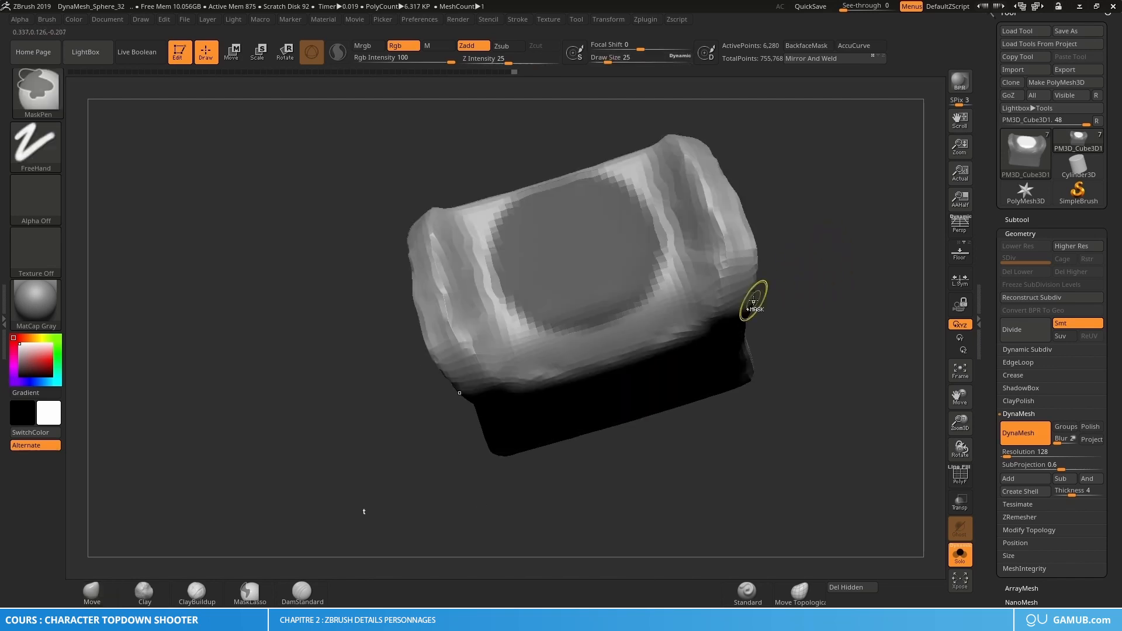
key("ctrl")
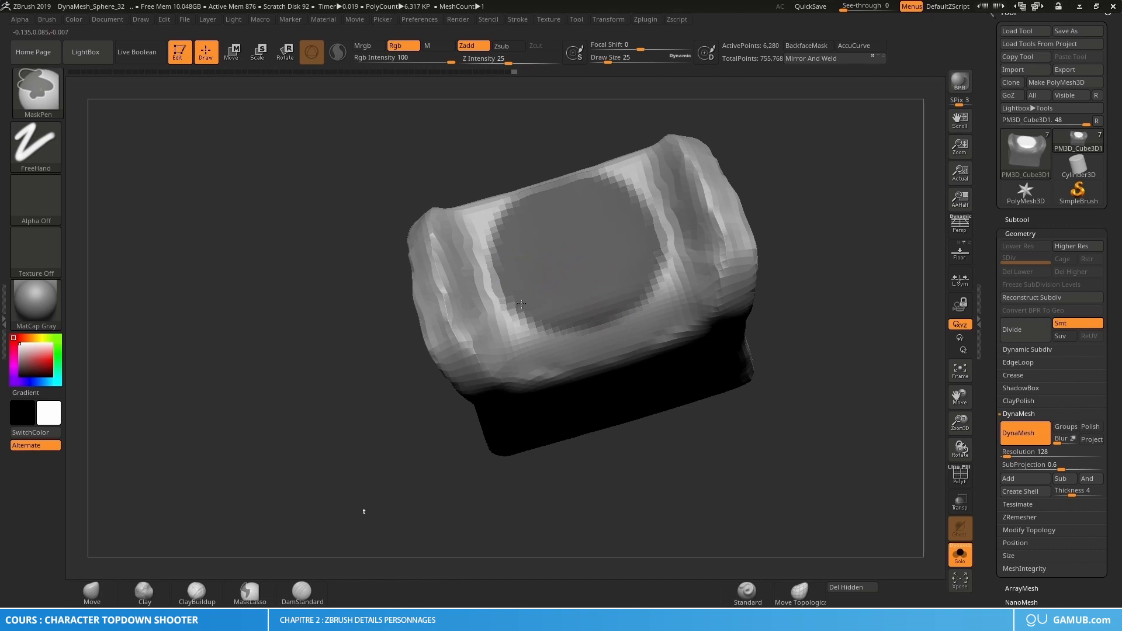
mouse_move(524, 298)
left_mouse_down("ctrl")
mouse_move(535, 330)
mouse_move(567, 336)
mouse_move(602, 319)
mouse_move(509, 316)
mouse_move(494, 286)
mouse_move(507, 236)
mouse_move(500, 273)
mouse_move(521, 313)
mouse_move(576, 328)
left_mouse_up("ctrl")
Invert the mask to protect everything but the neck area and bring the full model back into view.
left_click_drag(792, 408, 798, 338)
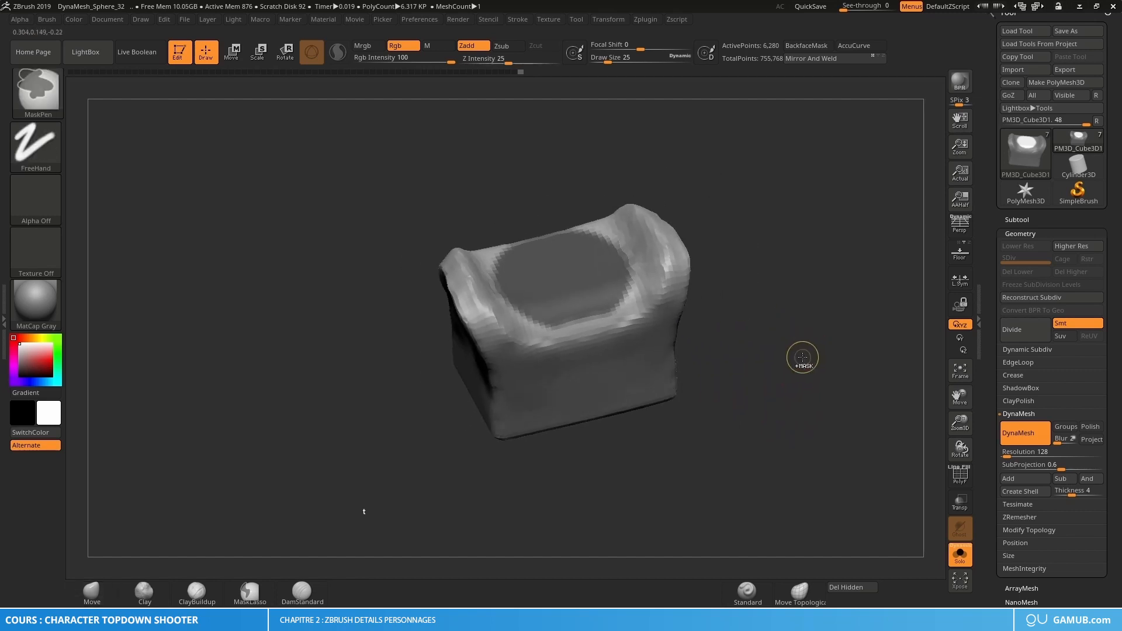
left_click(799, 359, "ctrl")
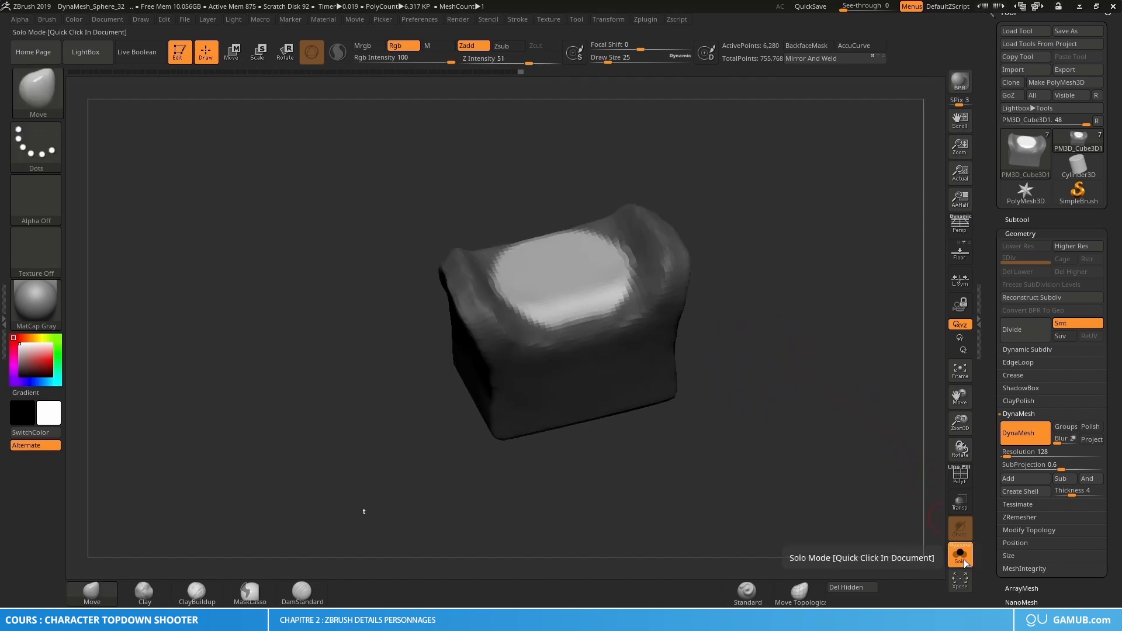
left_click(959, 553)
right_click_drag(668, 328, 589, 324)
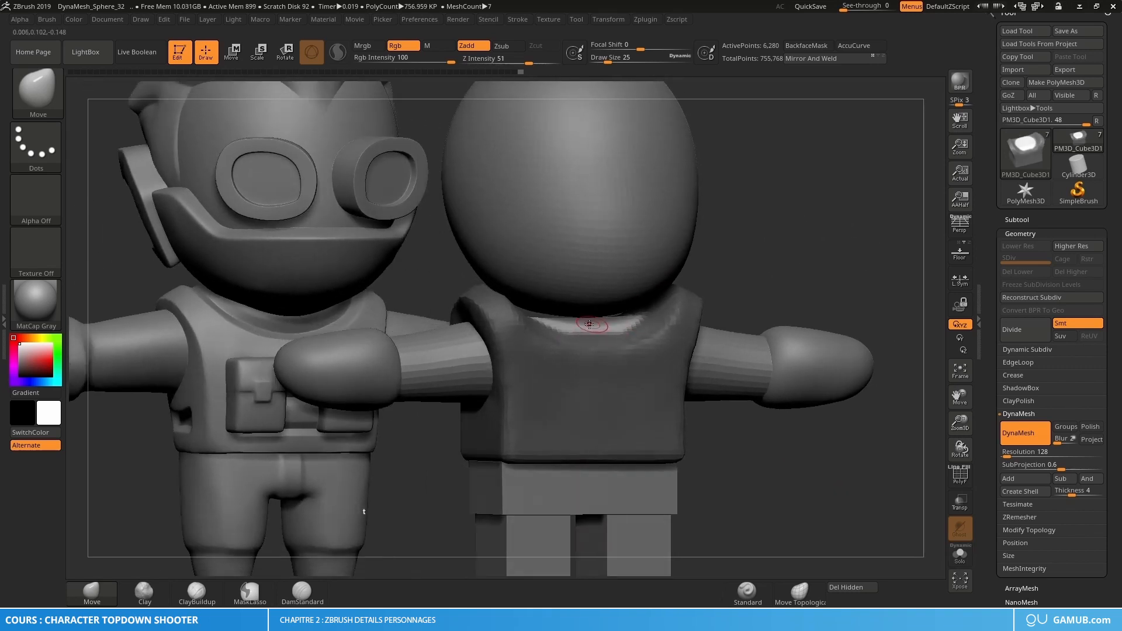
Try to push the unmasked neck area down with the Move brush at draw size 239.
key("s")
left_click_drag(578, 332, 605, 334)
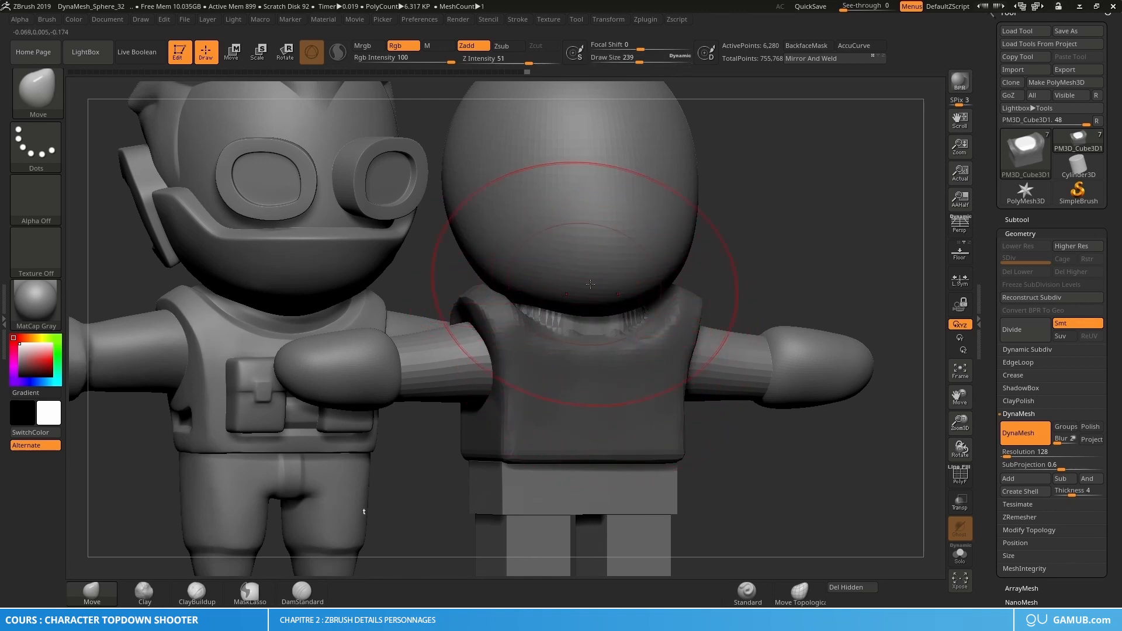
left_click_drag(753, 241, 750, 236, "ctrl")
Sink the unmasked neck area into the torso with the Move gizmo and set the draw size to 40.
key("w")
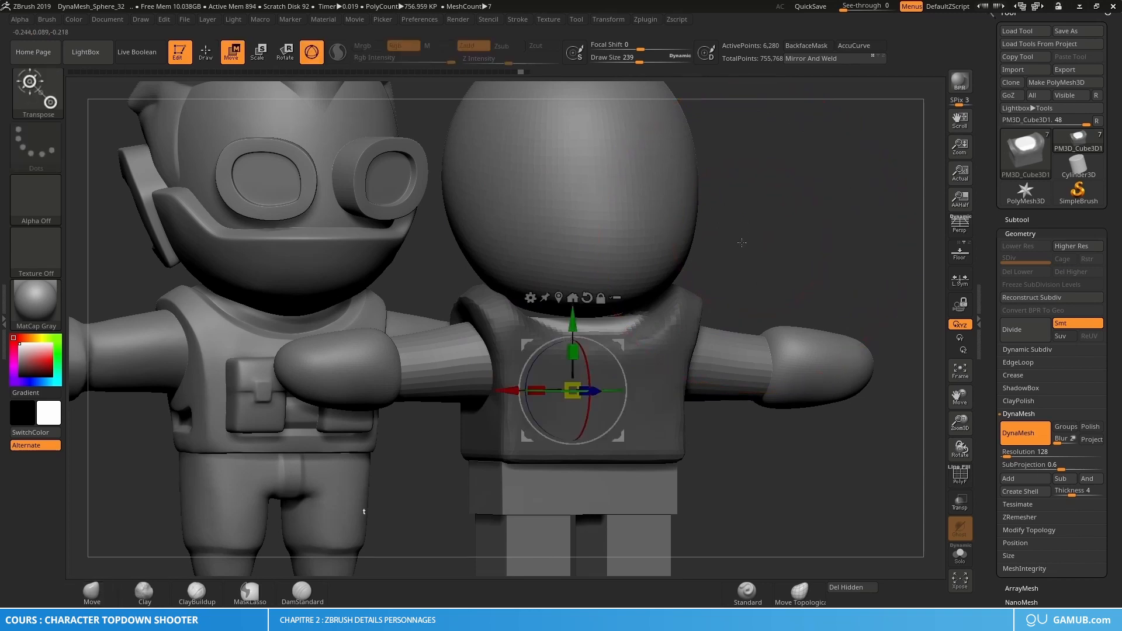
mouse_move(572, 321)
left_mouse_down()
mouse_move(574, 291)
mouse_move(575, 315)
mouse_move(575, 294)
mouse_move(515, 278)
mouse_move(606, 339)
mouse_move(695, 279)
left_mouse_up()
key("q")
type("s40")
key("Return")
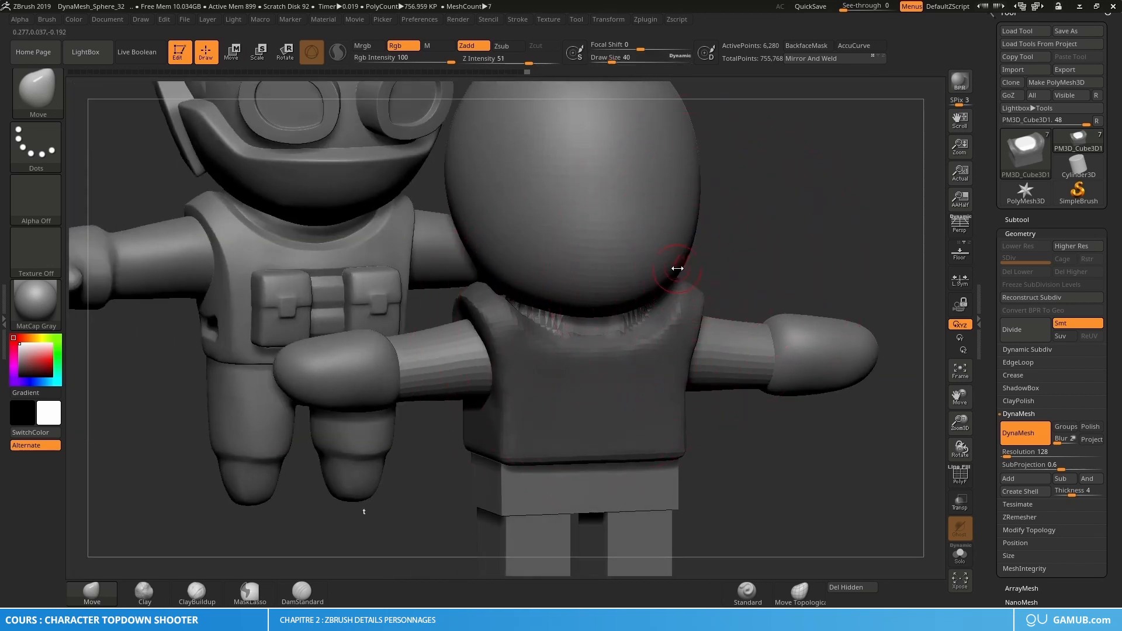
right_click_drag(658, 353, 647, 334, "alt")
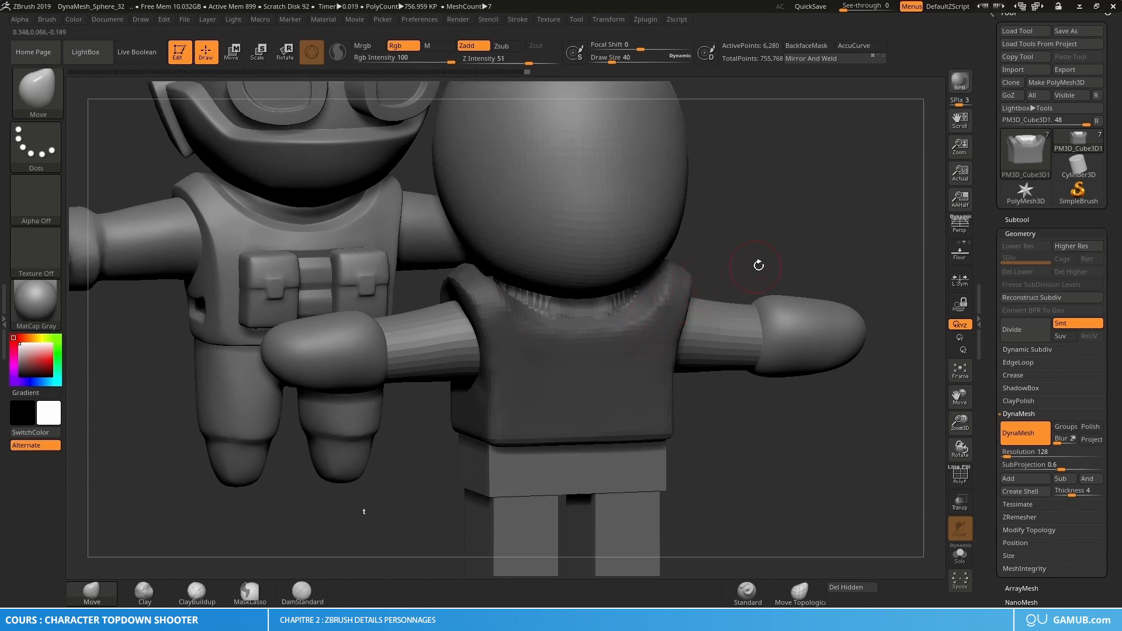
Clear the mask from the torso.
key("ctrl")
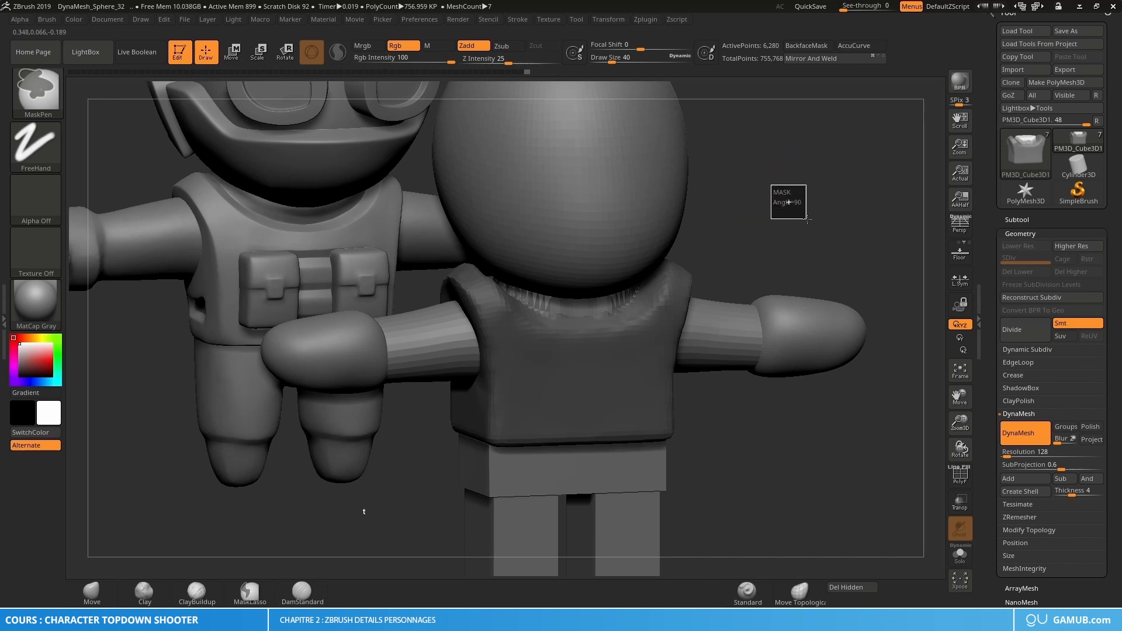
left_click_drag(816, 225, 780, 251, "ctrl")
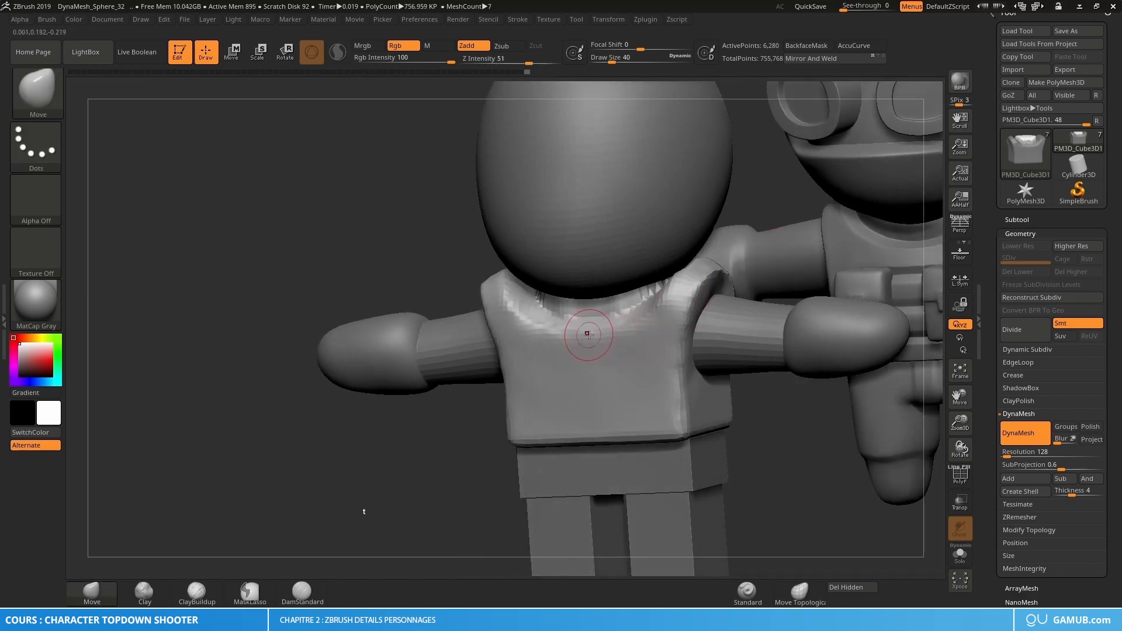
mouse_move(583, 335)
right_mouse_down()
mouse_move(638, 356)
mouse_move(564, 330)
mouse_move(582, 319)
mouse_move(614, 331)
right_mouse_up()
right_click_drag(564, 304, 672, 356, "alt")
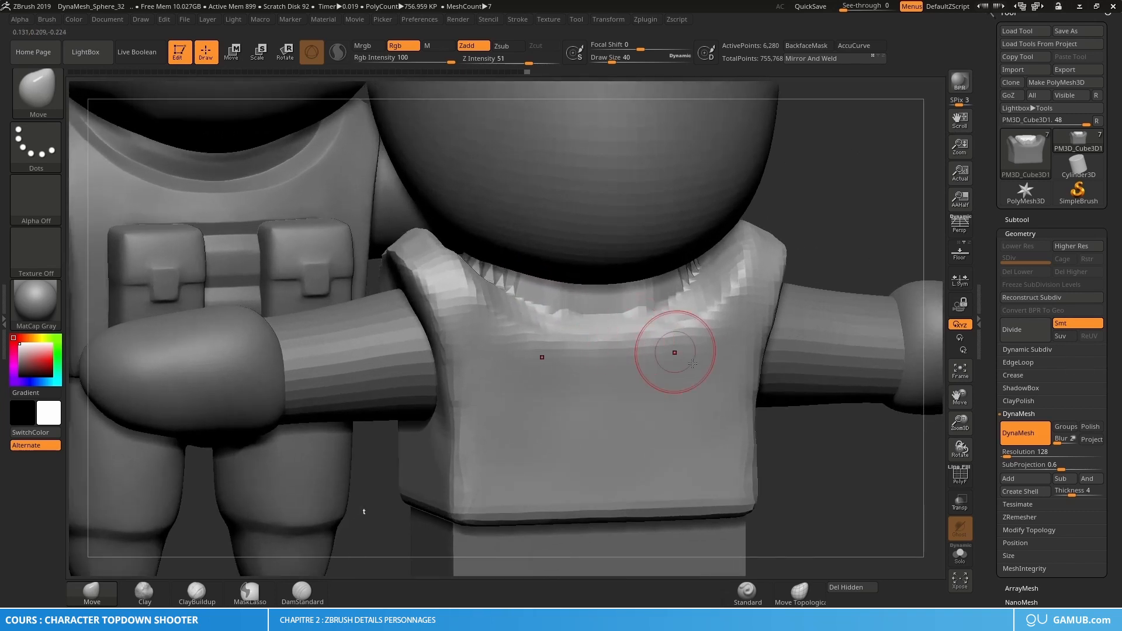
Display the torso's polygon wireframe and examine the mesh around the sunken neck opening.
left_click(961, 482)
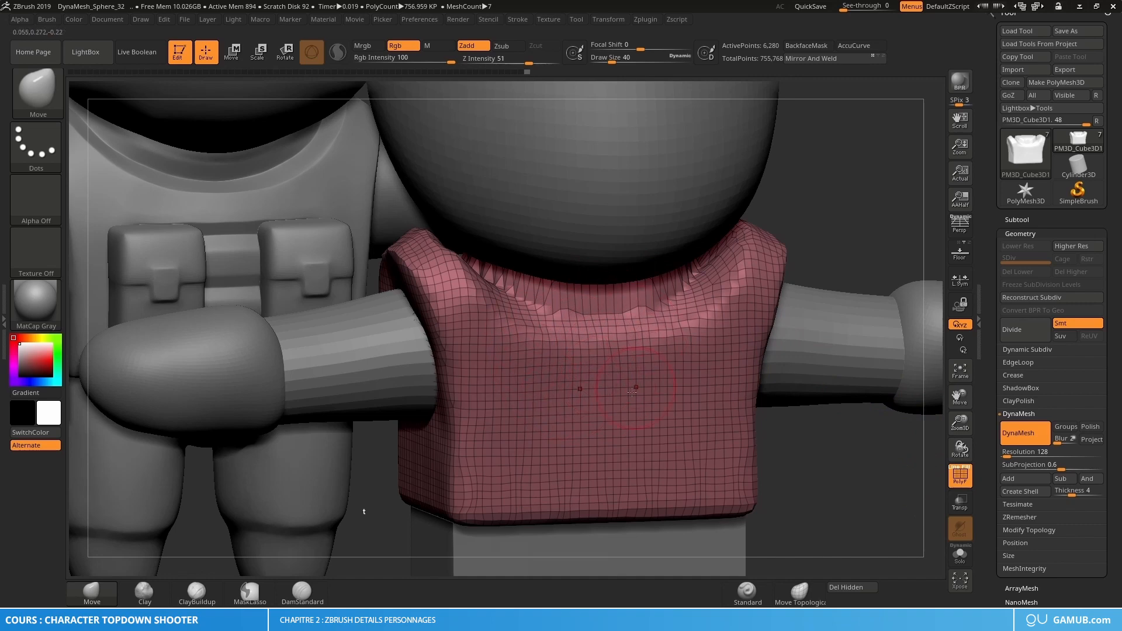
key("shift")
key("shift+f")
key("shift+f")
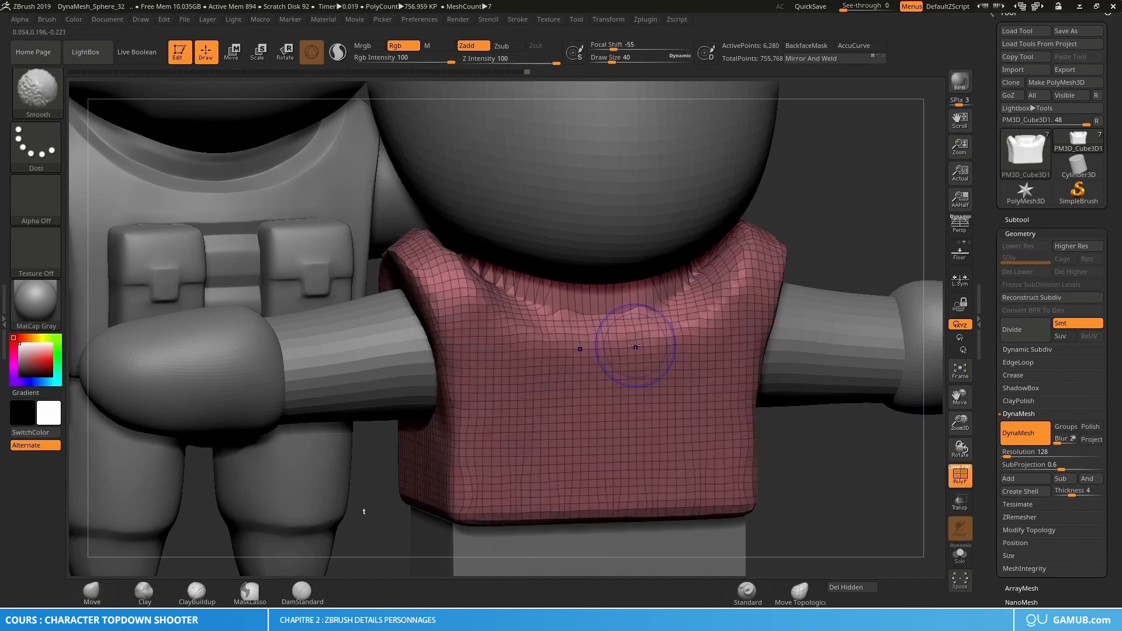
mouse_move(684, 345)
right_mouse_down("alt")
mouse_move(623, 335)
mouse_move(633, 337)
mouse_move(576, 275)
right_mouse_up("alt")
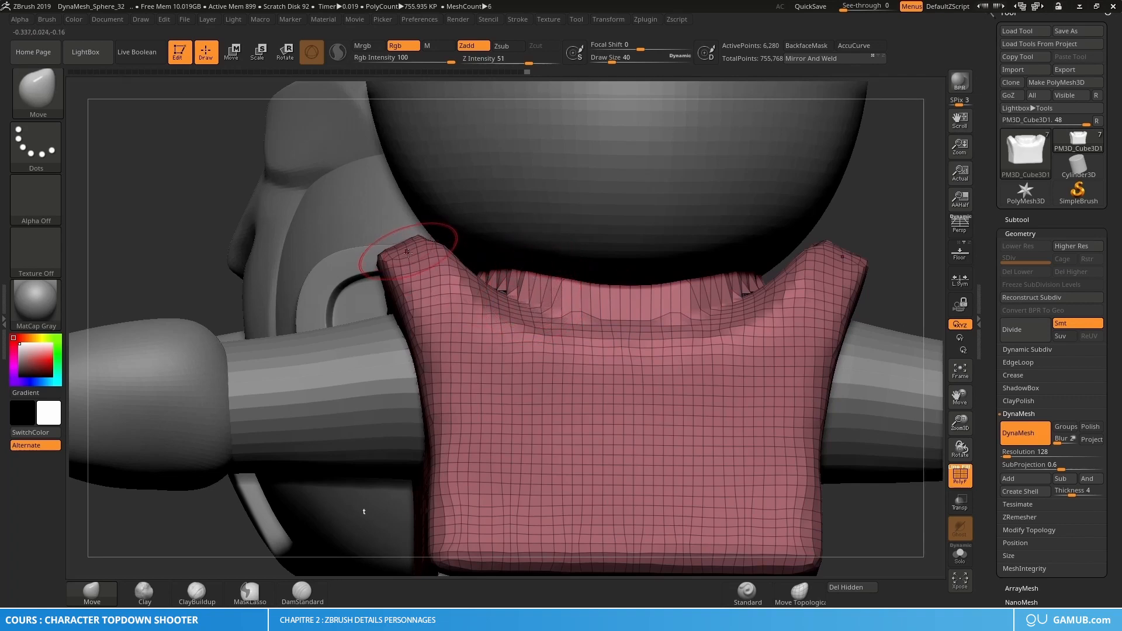
Rebuild the torso's DynaMesh to even out the stretched polygons around the neck opening and hide the wireframe.
right_click_drag(424, 288, 312, 279)
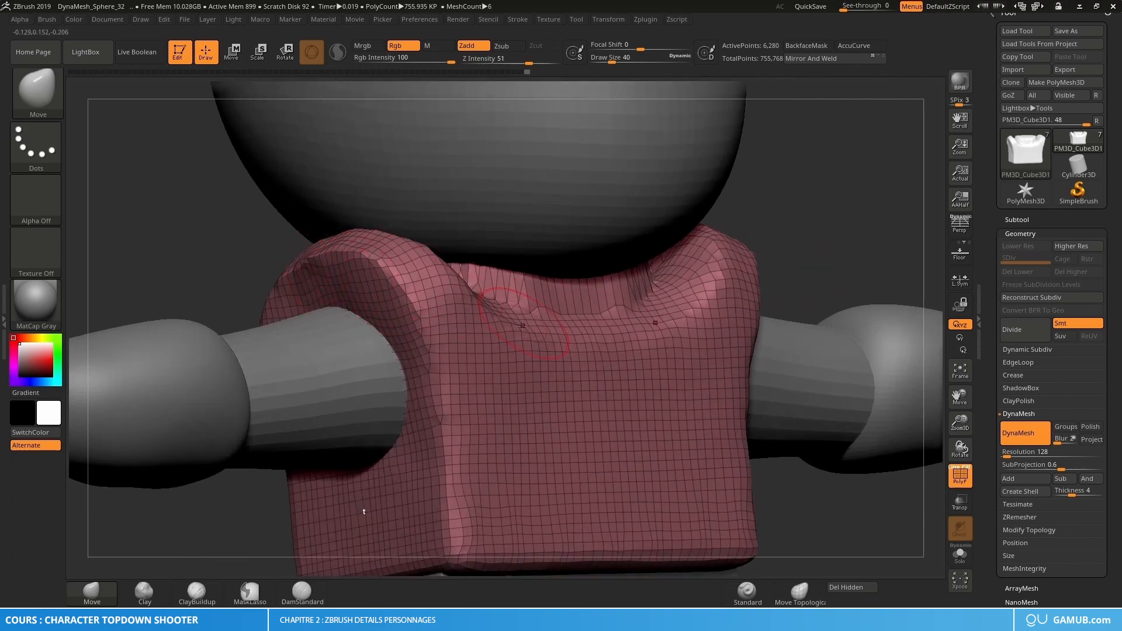
mouse_move(521, 326)
right_mouse_down()
mouse_move(525, 281)
mouse_move(546, 272)
mouse_move(563, 293)
mouse_move(583, 292)
right_mouse_up()
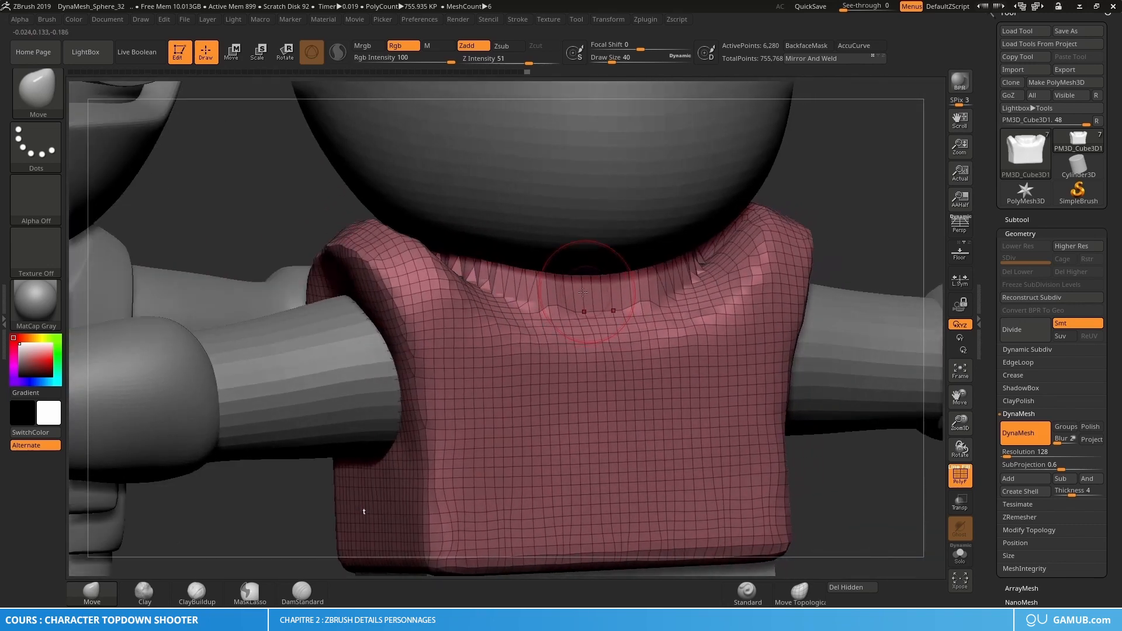
key("ctrl")
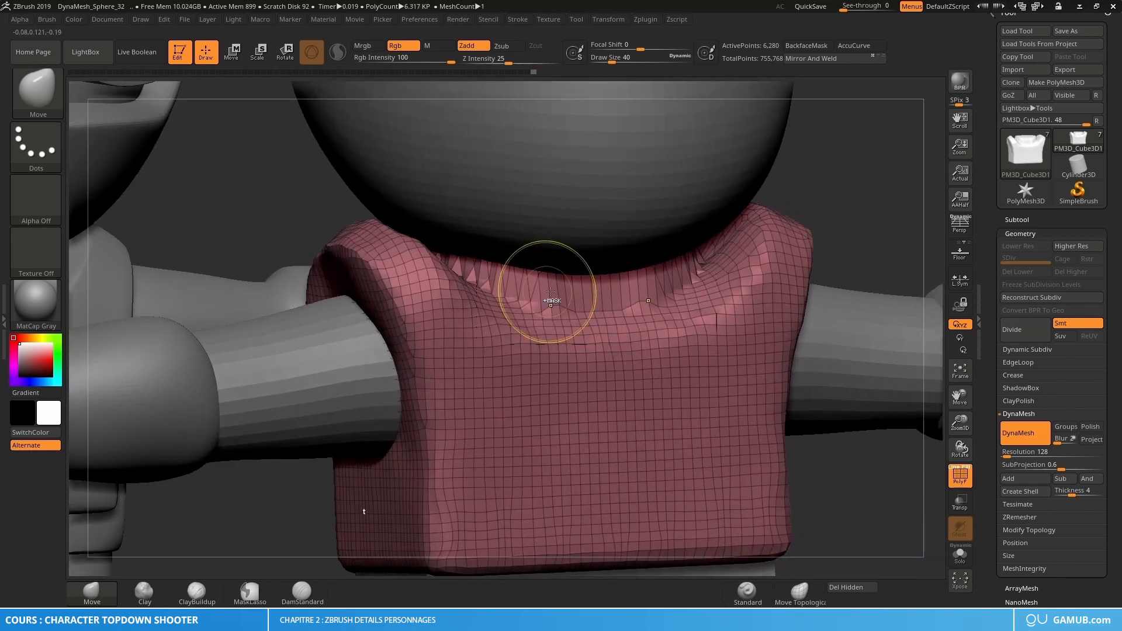
right_click_drag(590, 286, 627, 307)
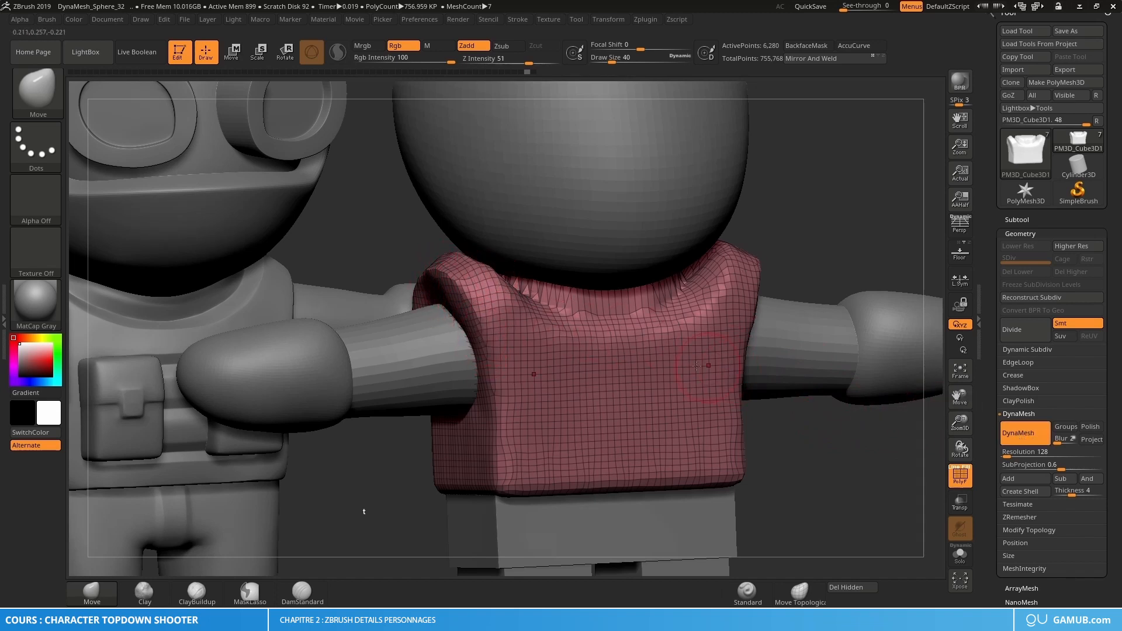
right_click_drag(704, 356, 865, 346)
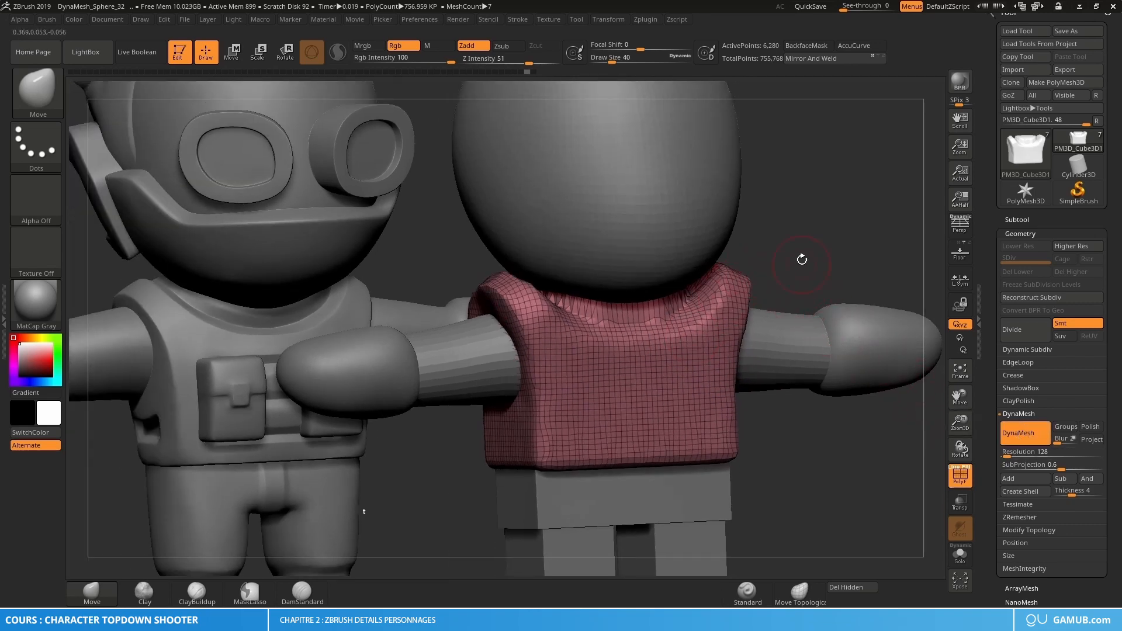
key("ctrl")
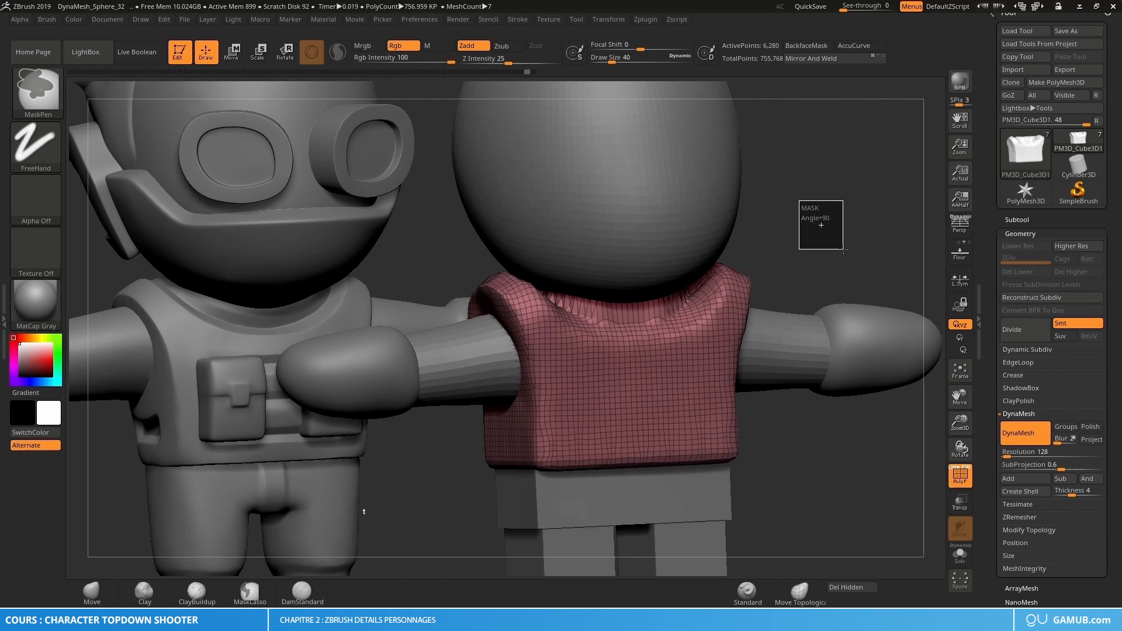
left_click_drag(843, 251, 843, 252, "ctrl")
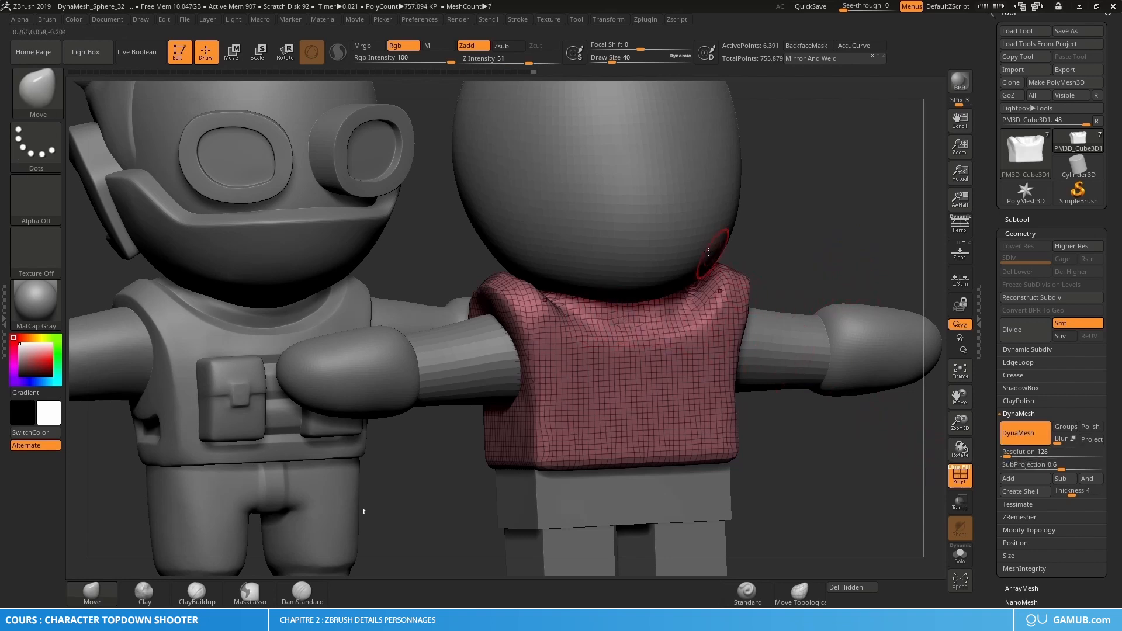
key("shift+f")
Subdivide the torso once, smooth the front neckline and delete the lower subdivision level.
right_click_drag(707, 366, 678, 345)
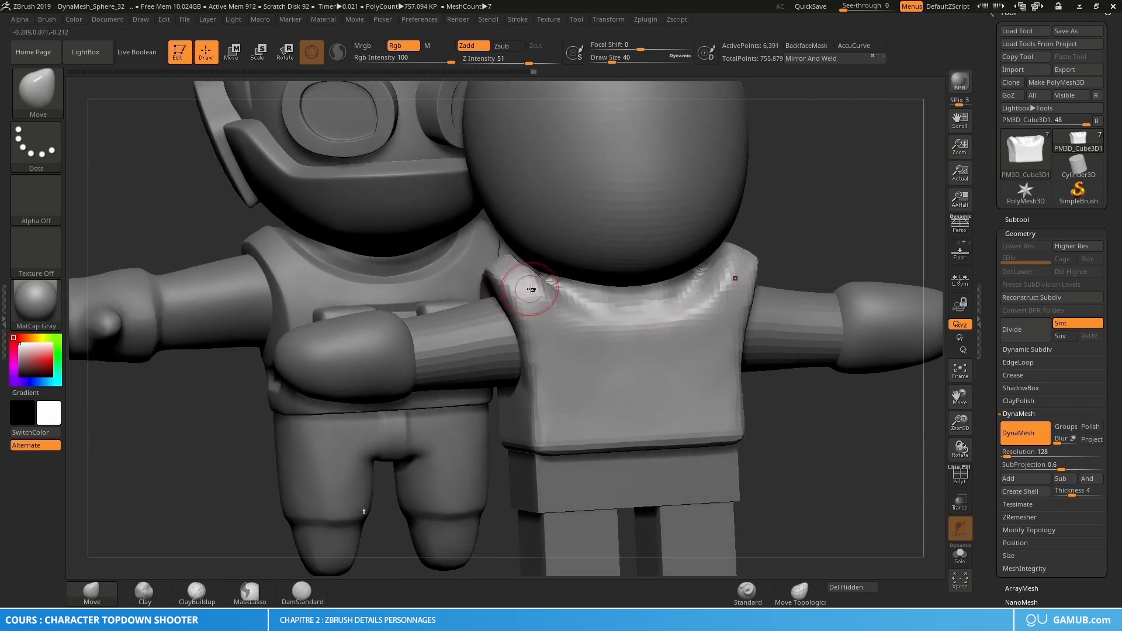
right_click_drag(530, 289, 581, 321)
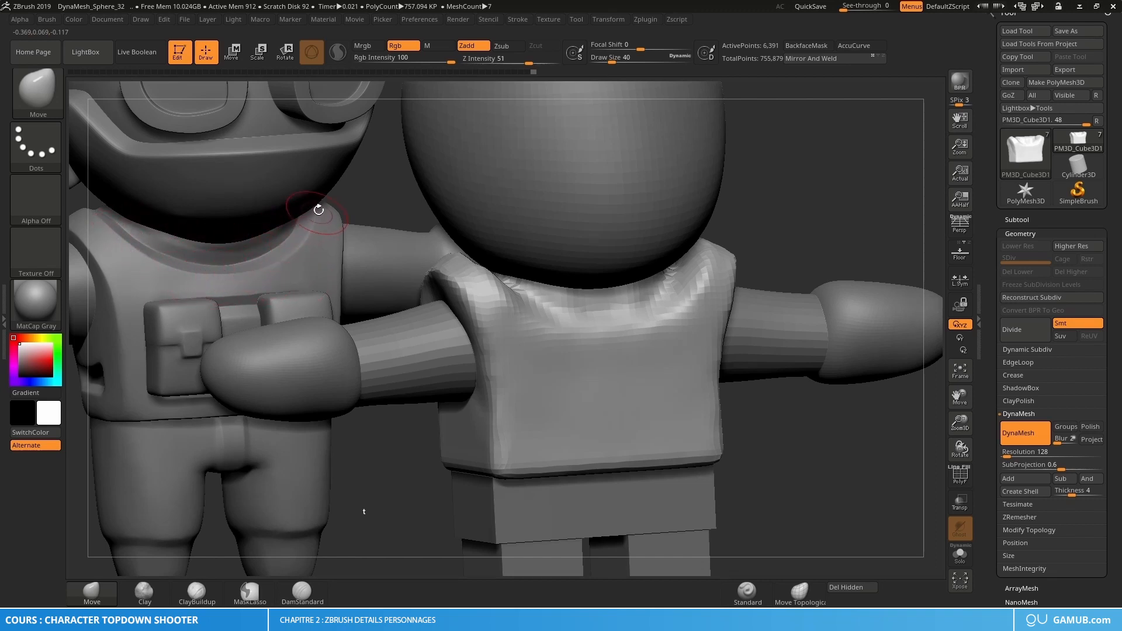
right_click_drag(609, 320, 647, 304)
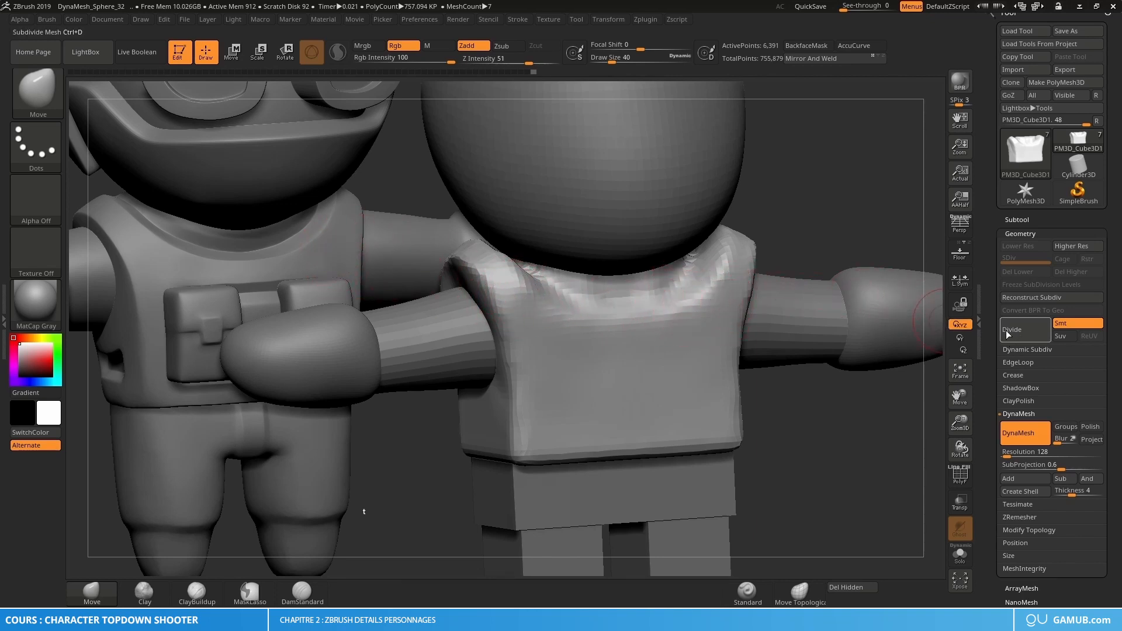
left_click(1029, 330)
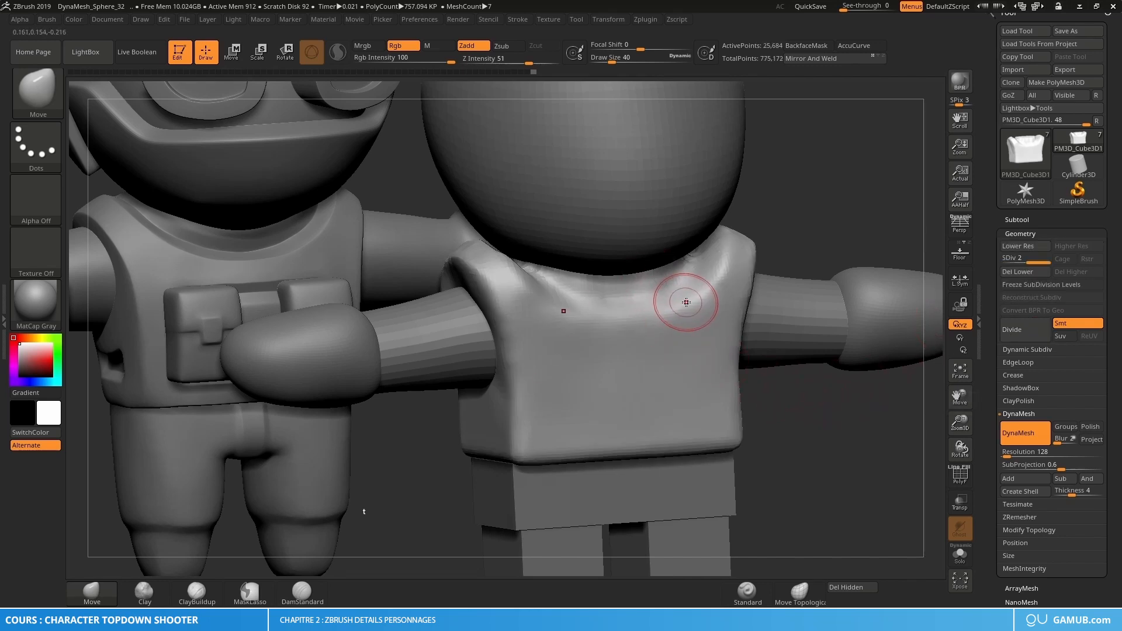
left_click_drag(679, 313, 628, 301)
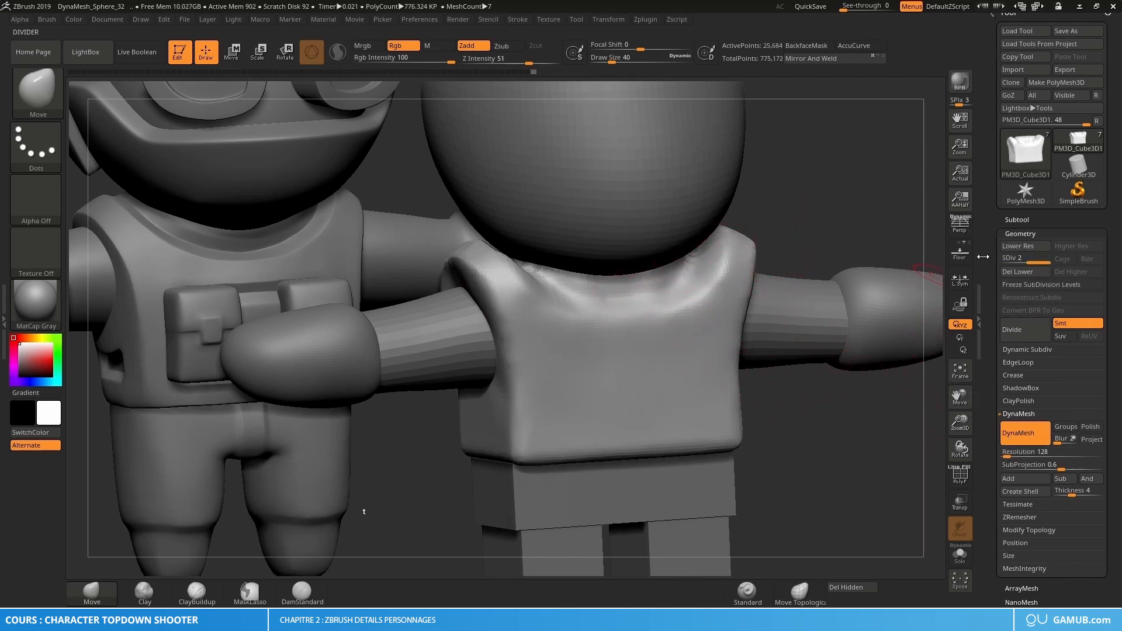
left_click(1032, 271)
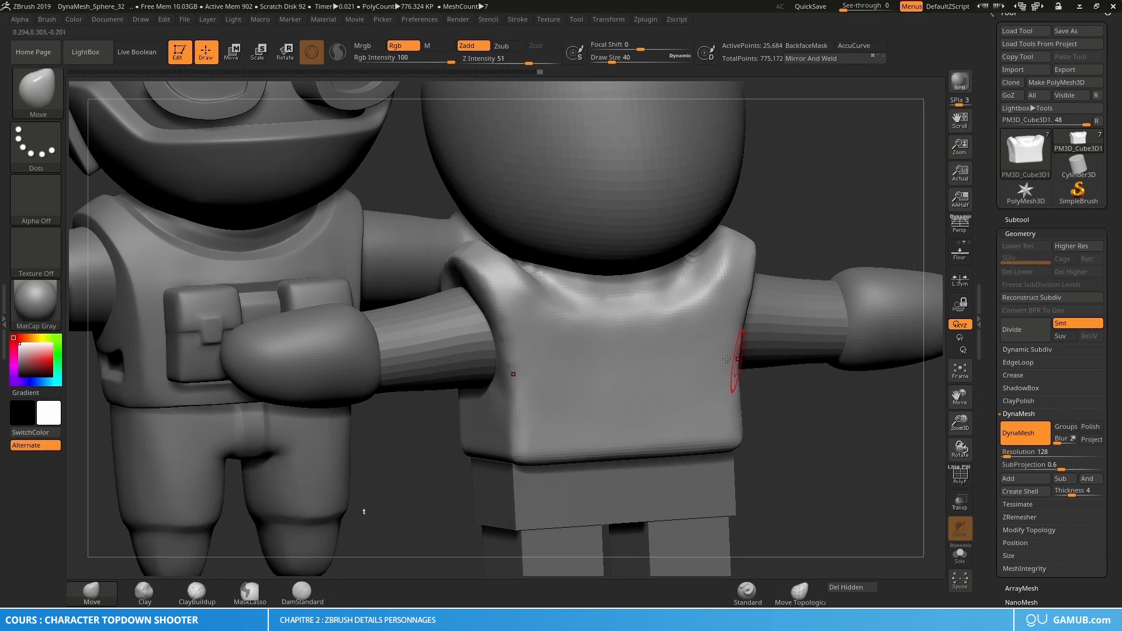
Choose the DamStandard brush for carving the torso's neckline.
right_click_drag(688, 295, 687, 332)
right_click(687, 332)
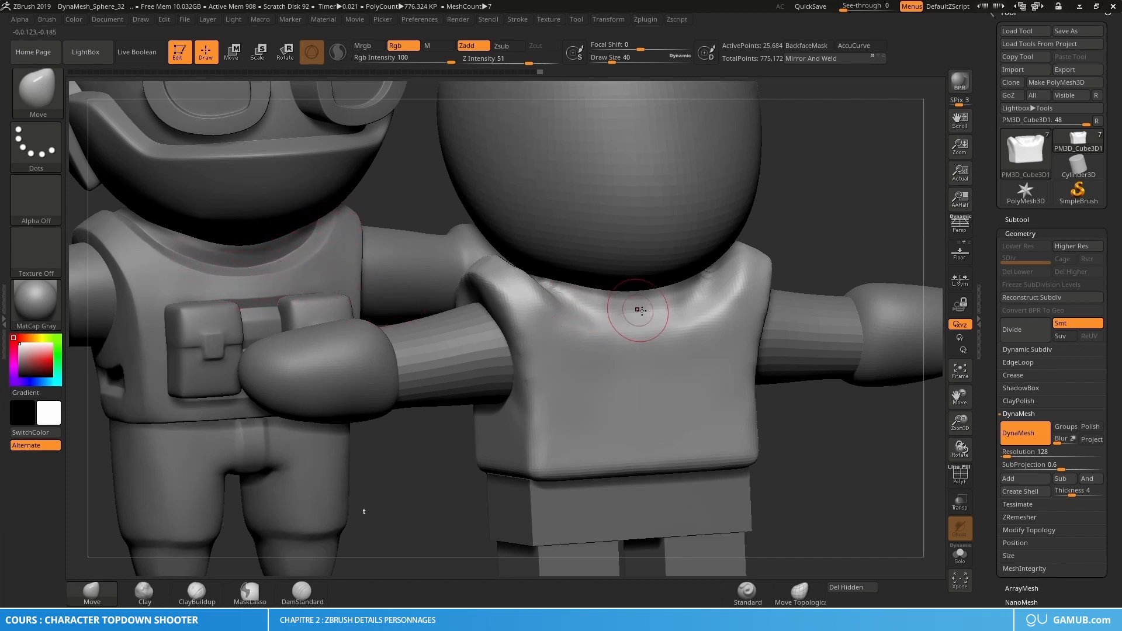
right_click_drag(643, 324, 626, 301, "alt")
key("b")
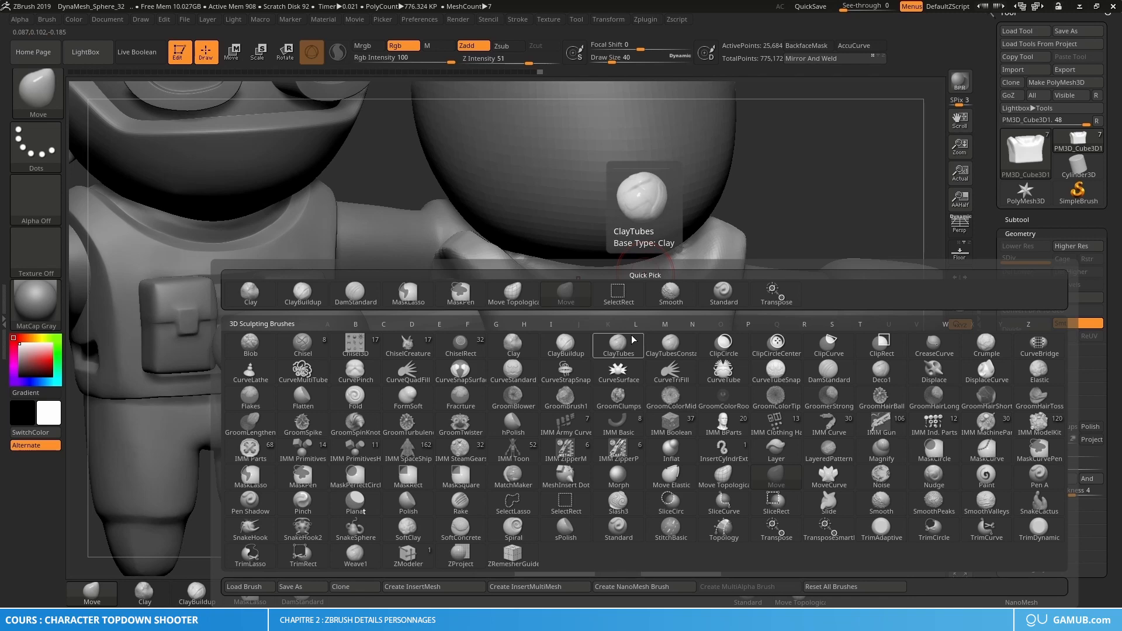
key("d")
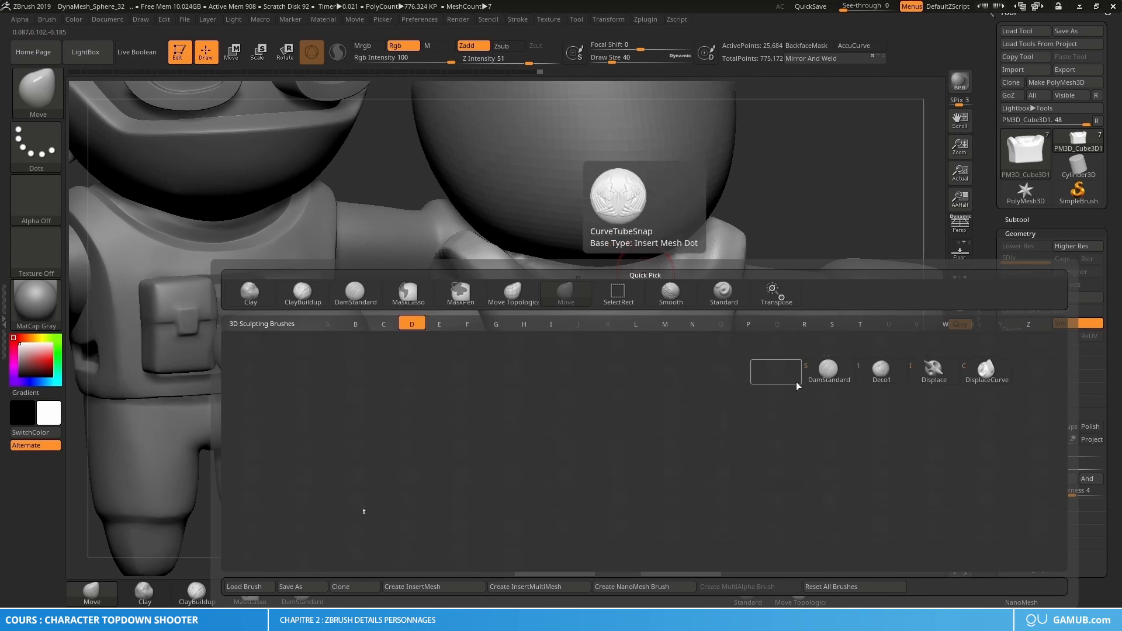
left_click(827, 377)
key("b")
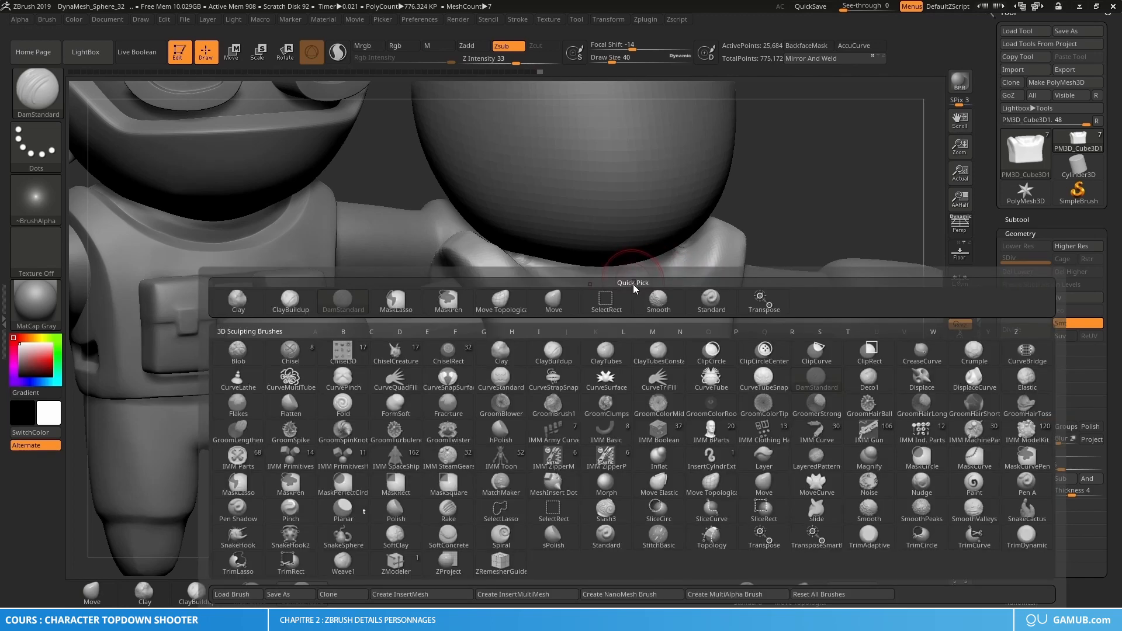
key("d")
key("s")
Carve a groove along the inner edge of the neck opening with DamStandard at draw size 48.
mouse_move(649, 310)
right_mouse_down()
mouse_move(688, 297)
mouse_move(676, 296)
right_mouse_up()
key("s")
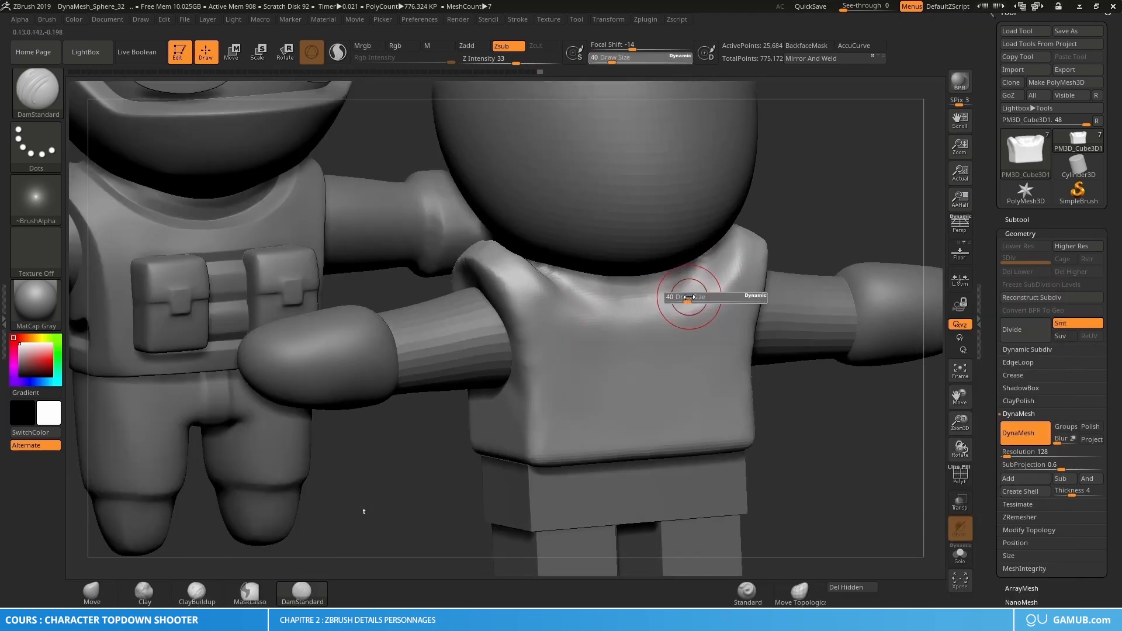
mouse_move(687, 300)
left_mouse_down()
mouse_move(704, 269)
mouse_move(670, 300)
mouse_move(632, 308)
left_mouse_up()
mouse_move(680, 329)
right_mouse_down()
mouse_move(639, 334)
mouse_move(691, 318)
mouse_move(654, 320)
mouse_move(671, 321)
mouse_move(690, 290)
right_mouse_up()
mouse_move(690, 291)
left_mouse_down()
mouse_move(699, 263)
mouse_move(666, 296)
mouse_move(611, 302)
left_mouse_up()
mouse_move(694, 301)
right_mouse_down()
mouse_move(666, 303)
mouse_move(698, 308)
mouse_move(682, 303)
mouse_move(668, 343)
mouse_move(691, 339)
mouse_move(689, 326)
right_mouse_up()
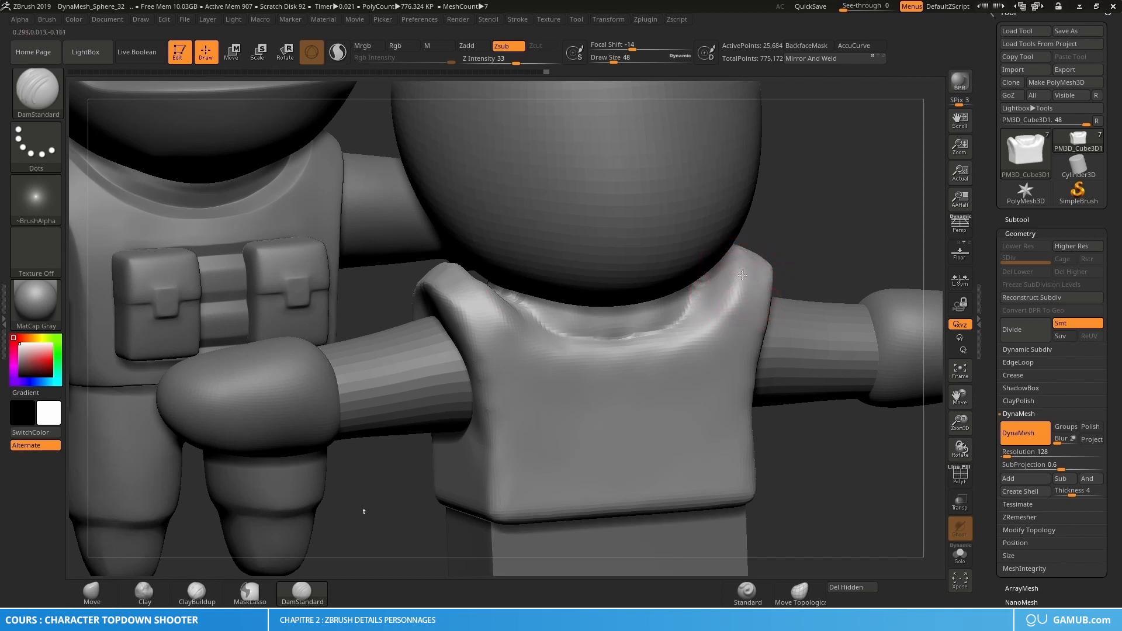
Carve a second DamStandard groove around the outer front neckline, undoing and redrawing the stroke.
left_click_drag(695, 340, 619, 358)
key("ctrl+z")
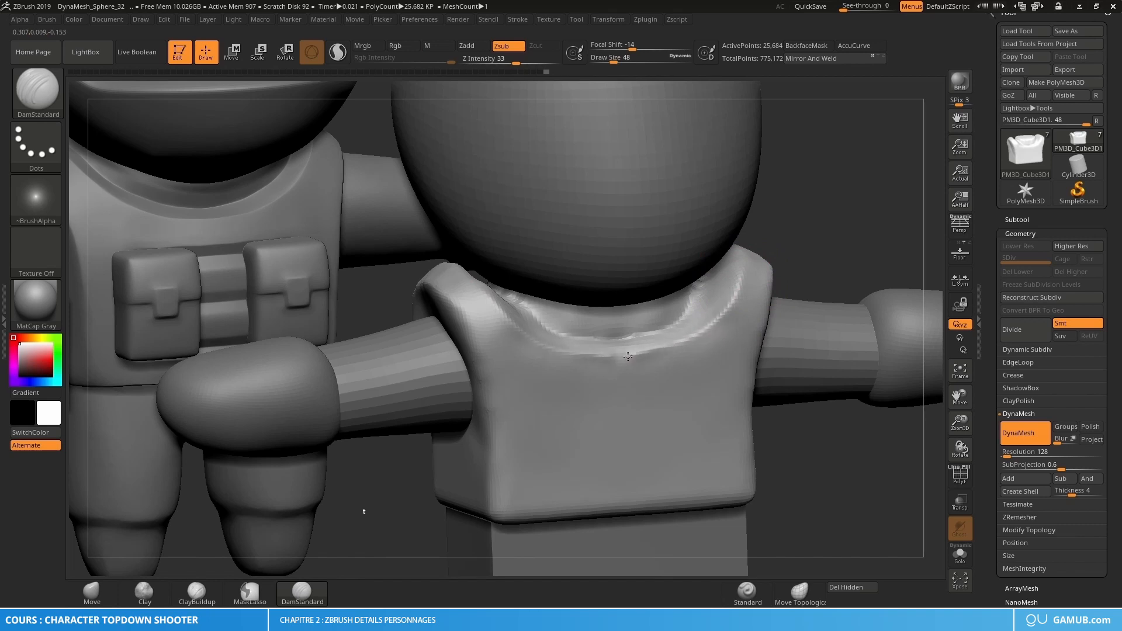
left_click_drag(628, 356, 612, 358)
mouse_move(646, 356)
right_mouse_down()
mouse_move(602, 370)
mouse_move(583, 346)
mouse_move(567, 354)
mouse_move(640, 341)
right_mouse_up()
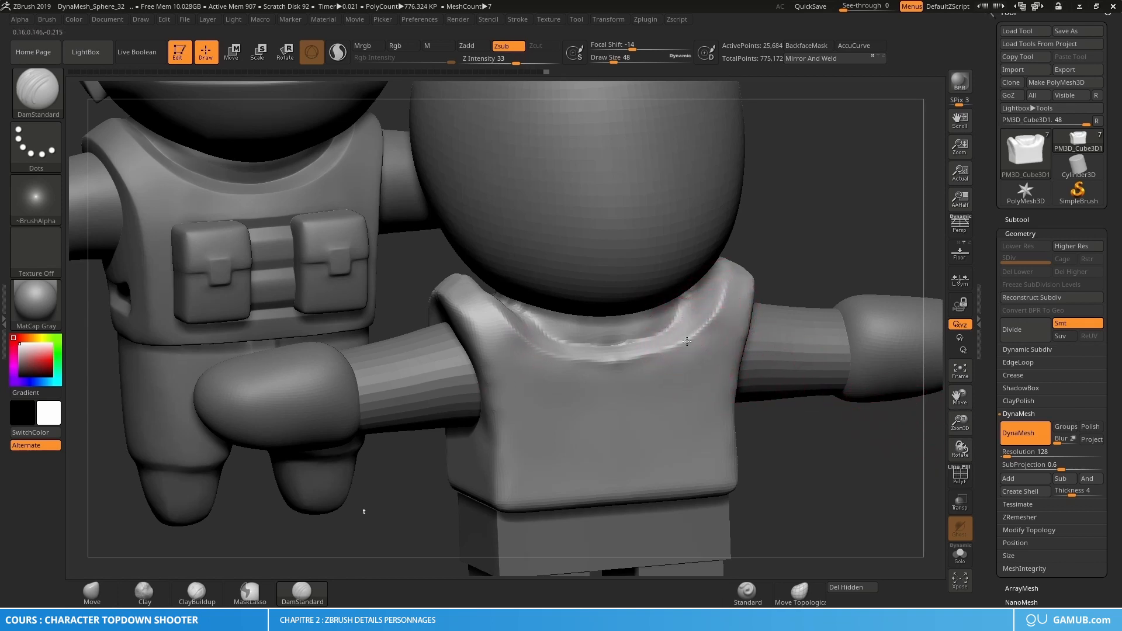
right_click_drag(691, 328, 720, 328)
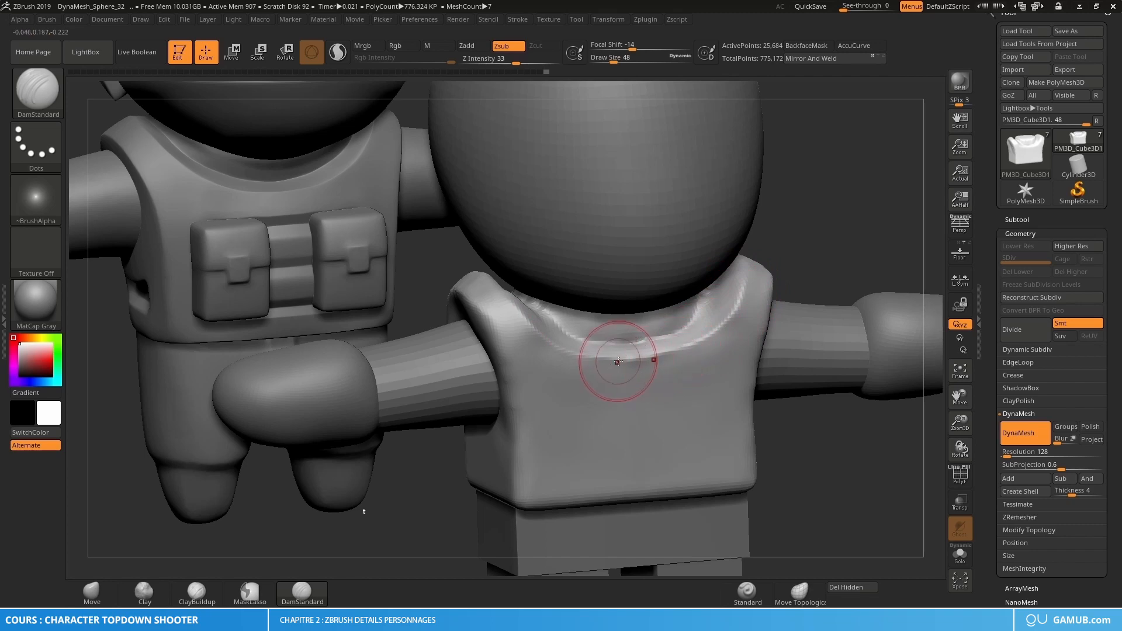
mouse_move(705, 374)
right_mouse_down()
mouse_move(614, 351)
mouse_move(672, 330)
mouse_move(730, 334)
mouse_move(698, 333)
right_mouse_up()
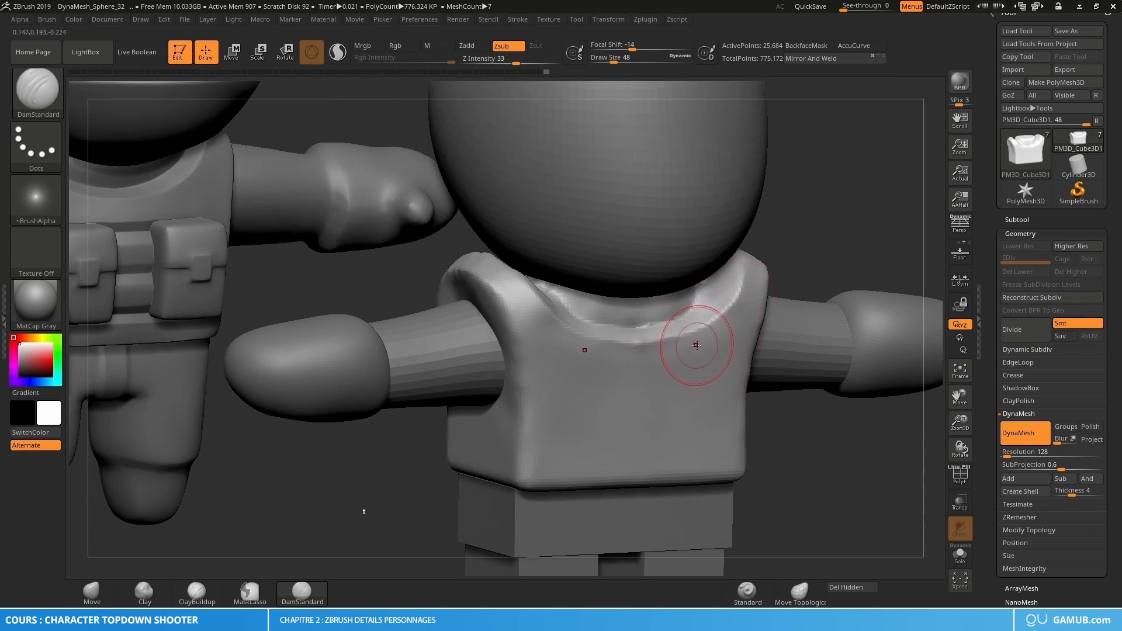
Switch to the hPolish brush for flattening the torso surfaces.
key("b")
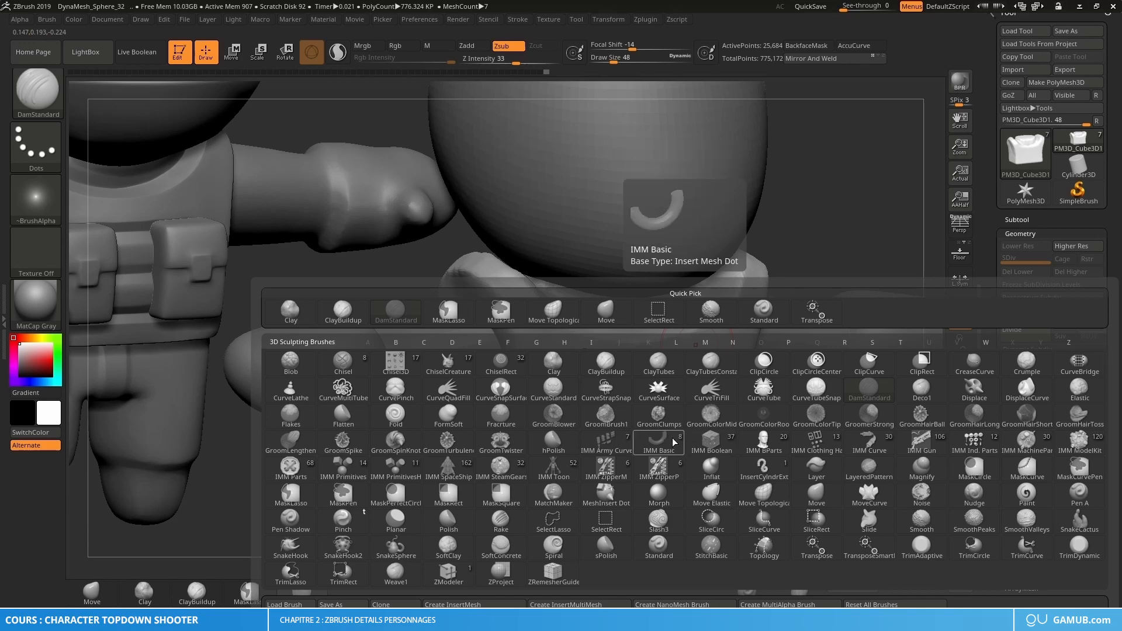
left_click(553, 444)
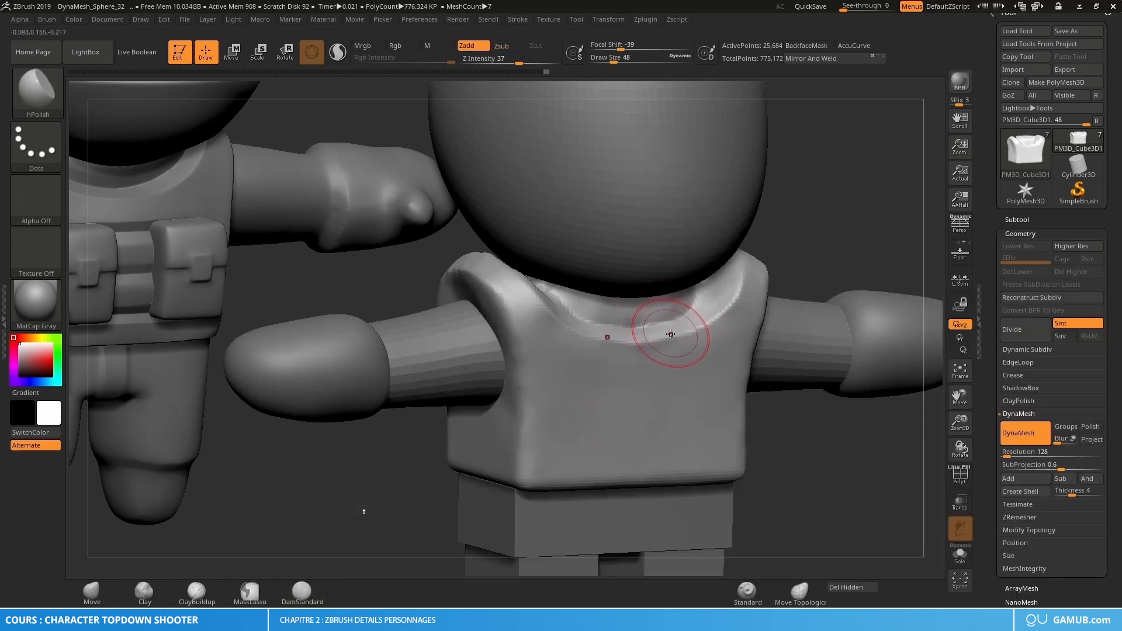
key("b")
key("Escape")
key("b")
key("Escape")
Flatten the chest below the neckline and the front of the shoulders with hPolish at draw size 48.
right_click_drag(687, 348, 711, 345)
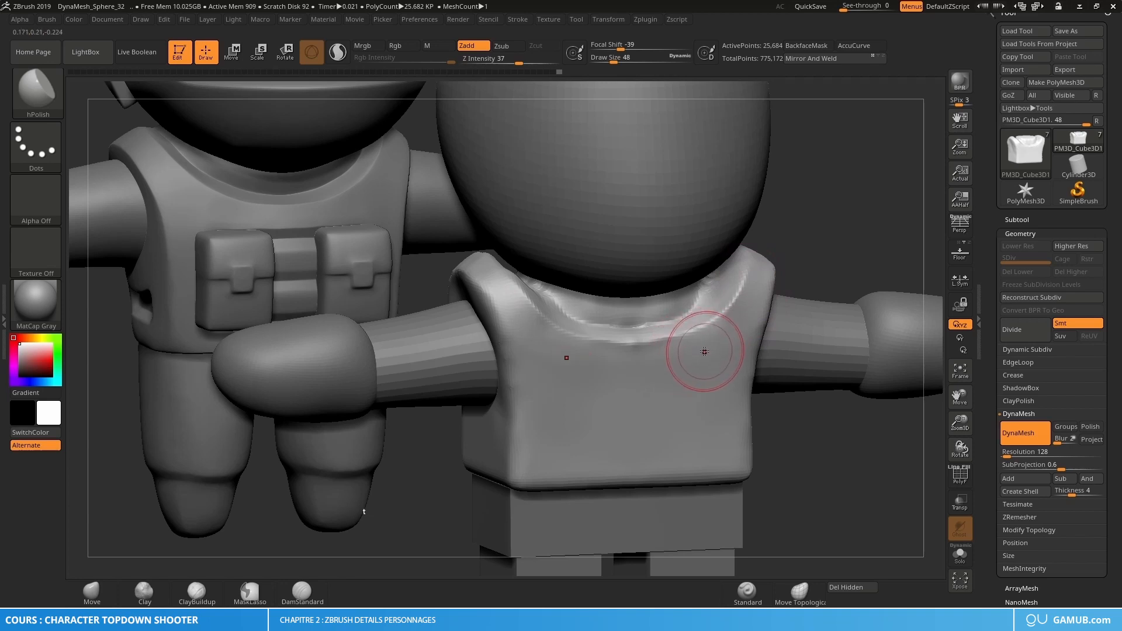
key("s")
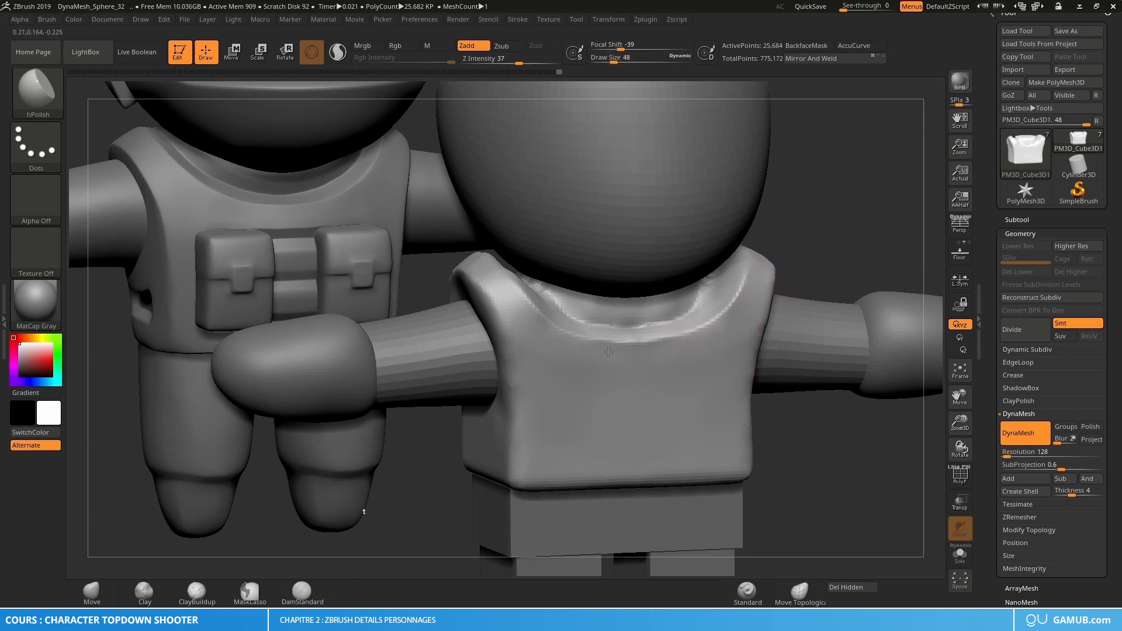
right_click_drag(639, 349, 676, 348, "ctrl")
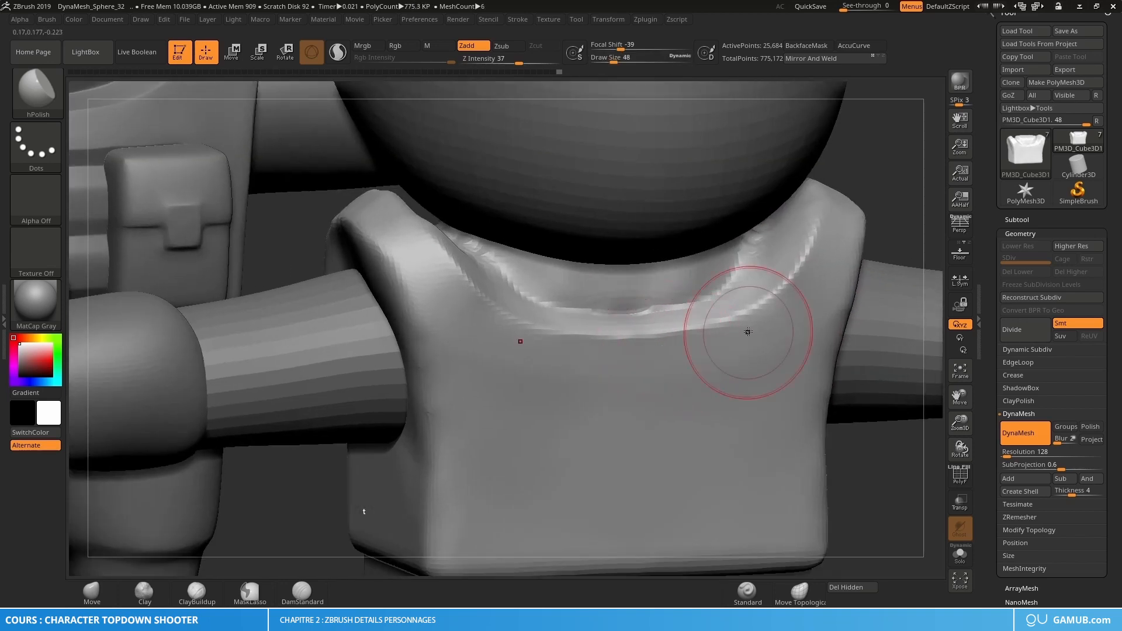
mouse_move(747, 331)
left_mouse_down()
mouse_move(810, 270)
mouse_move(836, 211)
left_mouse_up()
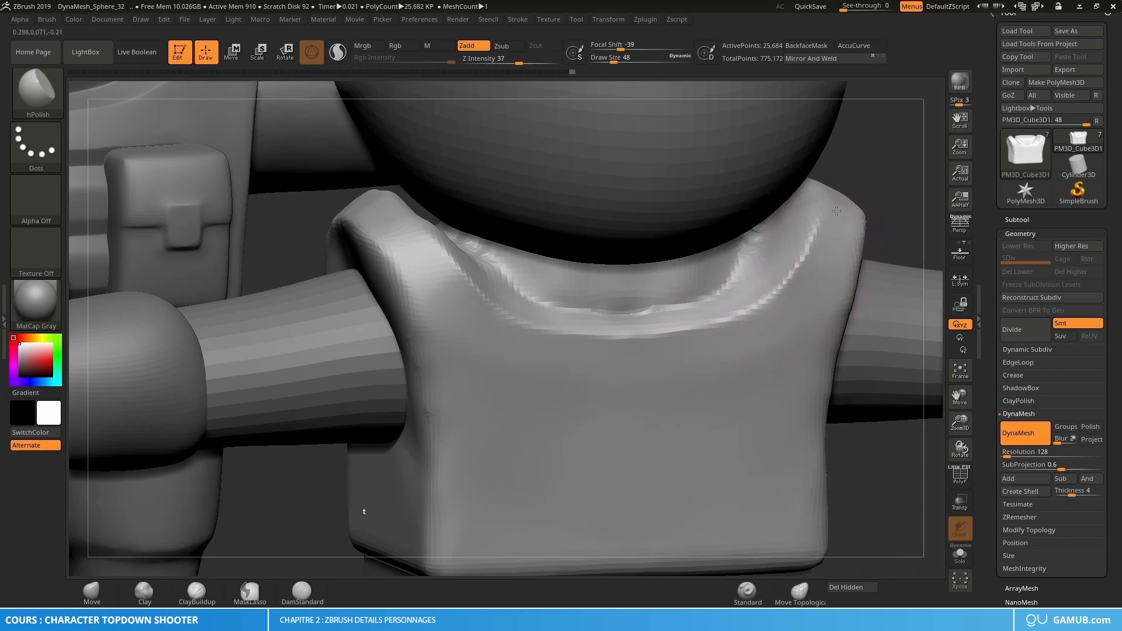
mouse_move(844, 269)
left_mouse_down()
mouse_move(812, 305)
mouse_move(760, 328)
mouse_move(731, 326)
left_mouse_up()
right_click_drag(730, 326, 752, 351)
Set the hPolish draw size to 33 and polish the collar band along the neckline.
key("s")
left_click_drag(794, 315, 783, 318)
right_click_drag(776, 270, 787, 289)
left_click_drag(774, 281, 741, 294)
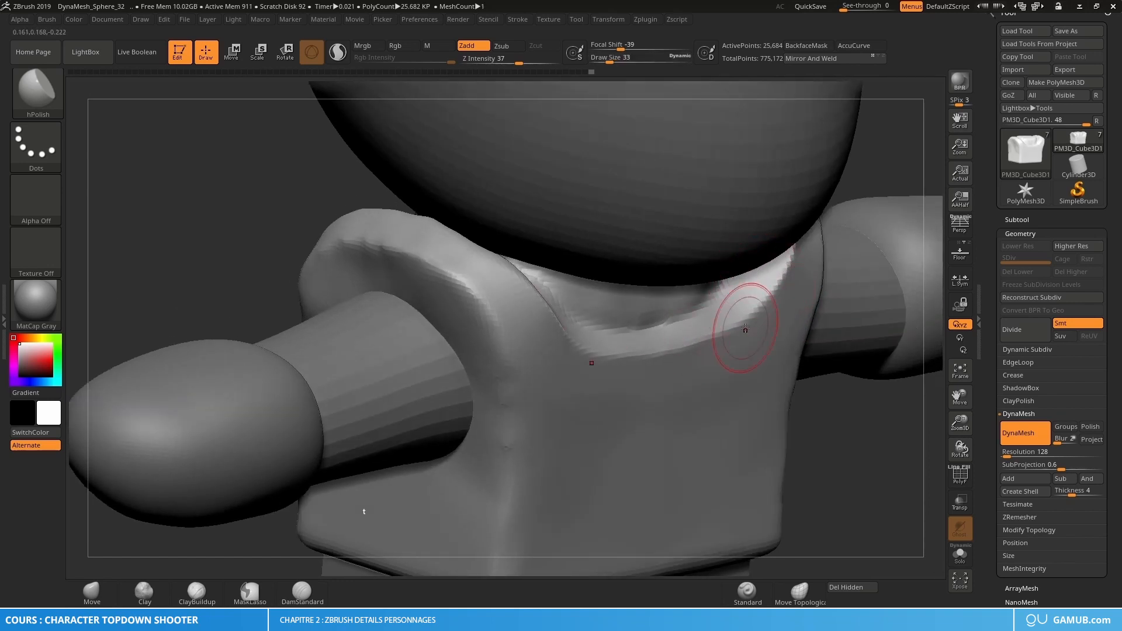
Isolate the torso and flatten the top of the shoulders with hPolish at draw size 59.
left_click(960, 555)
mouse_move(708, 325)
right_mouse_down()
mouse_move(752, 310)
mouse_move(733, 314)
mouse_move(739, 259)
mouse_move(719, 340)
right_mouse_up()
key("s")
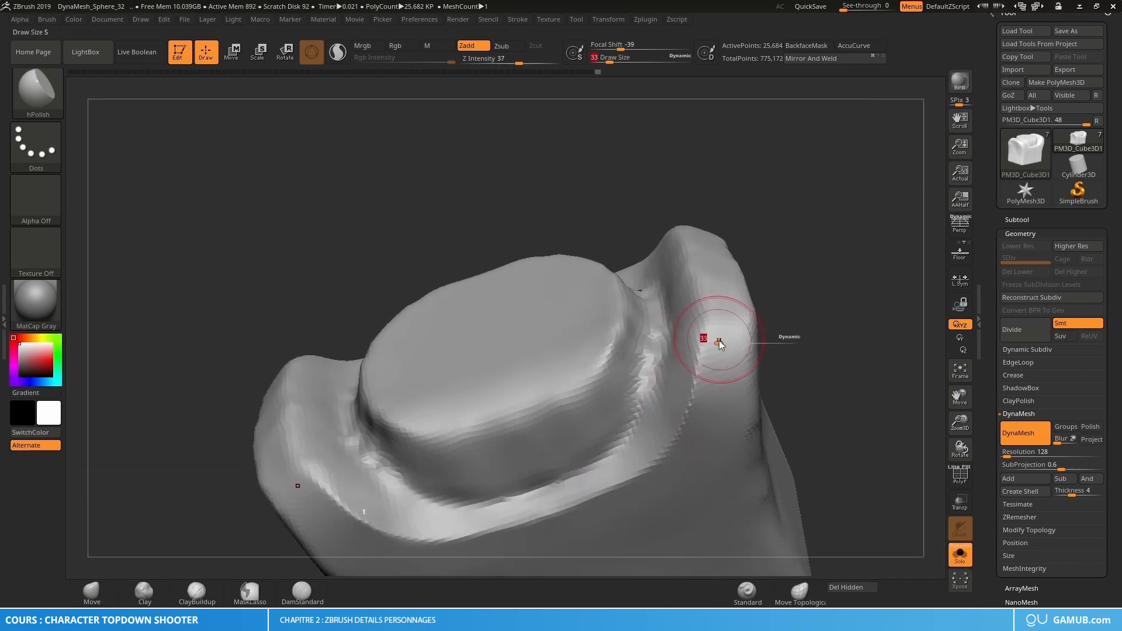
left_click_drag(719, 340, 728, 341)
right_click_drag(728, 341, 721, 329, "alt")
key("s")
left_click_drag(718, 330, 718, 330)
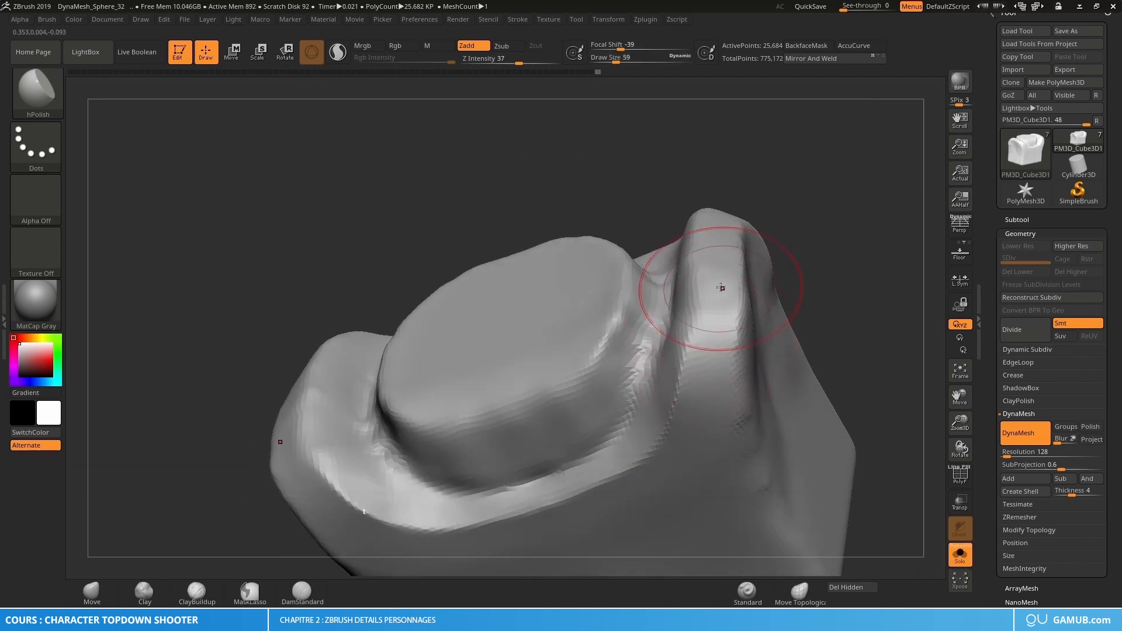
left_click_drag(719, 267, 714, 310)
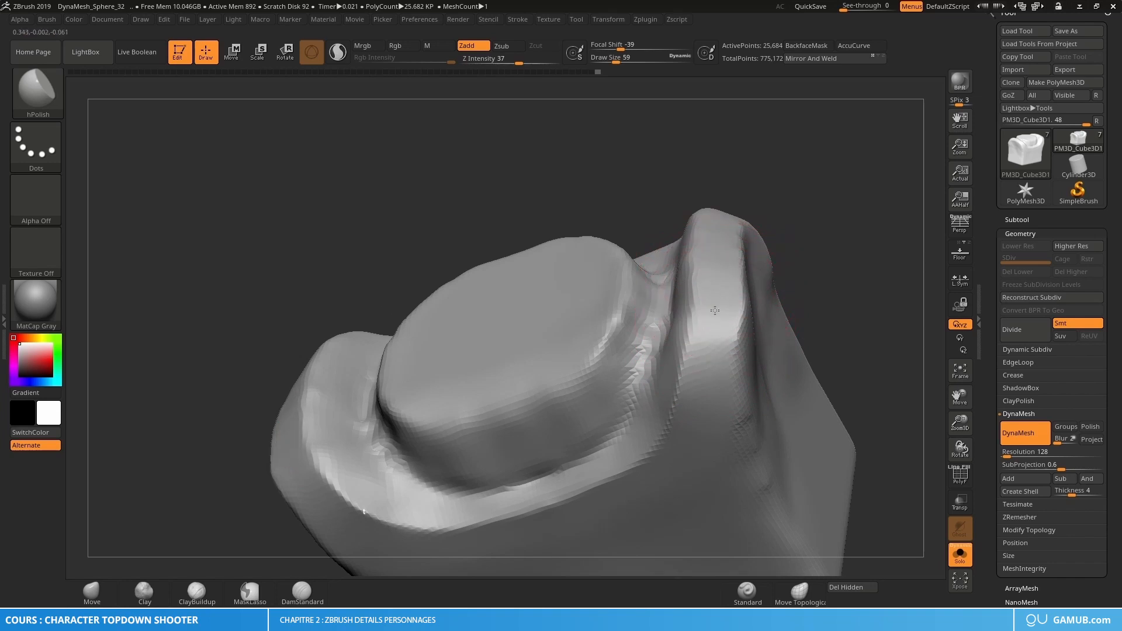
left_click_drag(714, 349, 712, 362)
left_click_drag(711, 309, 708, 385)
Polish the inner slopes of the shoulders beside the neck opening with hPolish at draw size 40.
right_click_drag(705, 420, 731, 358)
left_click_drag(669, 366, 662, 371)
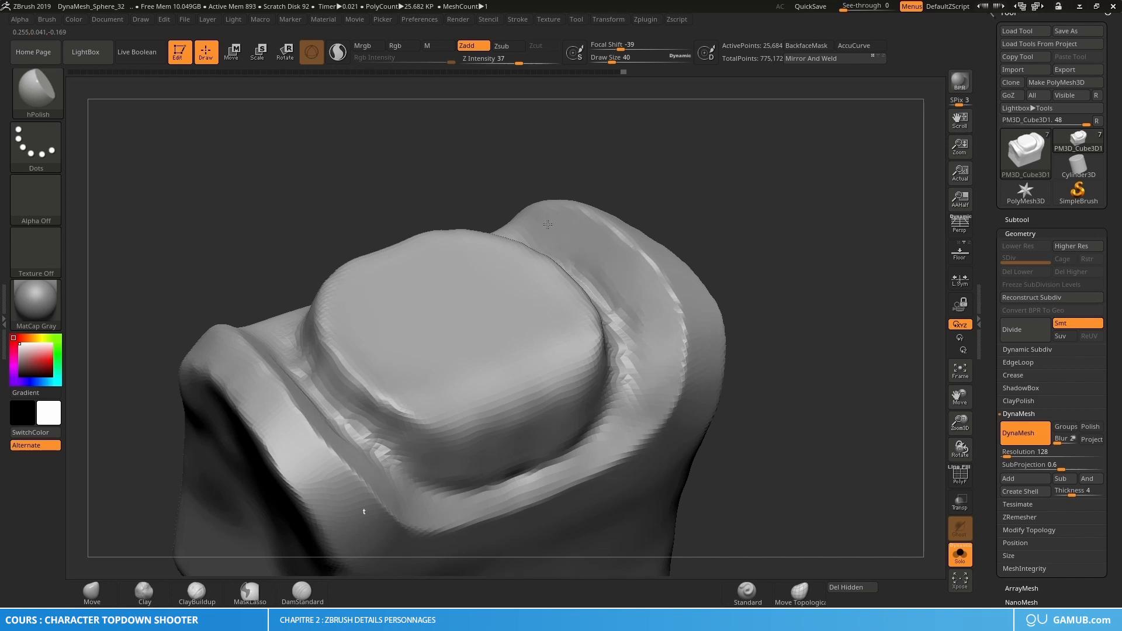
mouse_move(641, 313)
right_mouse_down()
mouse_move(702, 332)
mouse_move(710, 270)
right_mouse_up()
right_click_drag(682, 321, 690, 345)
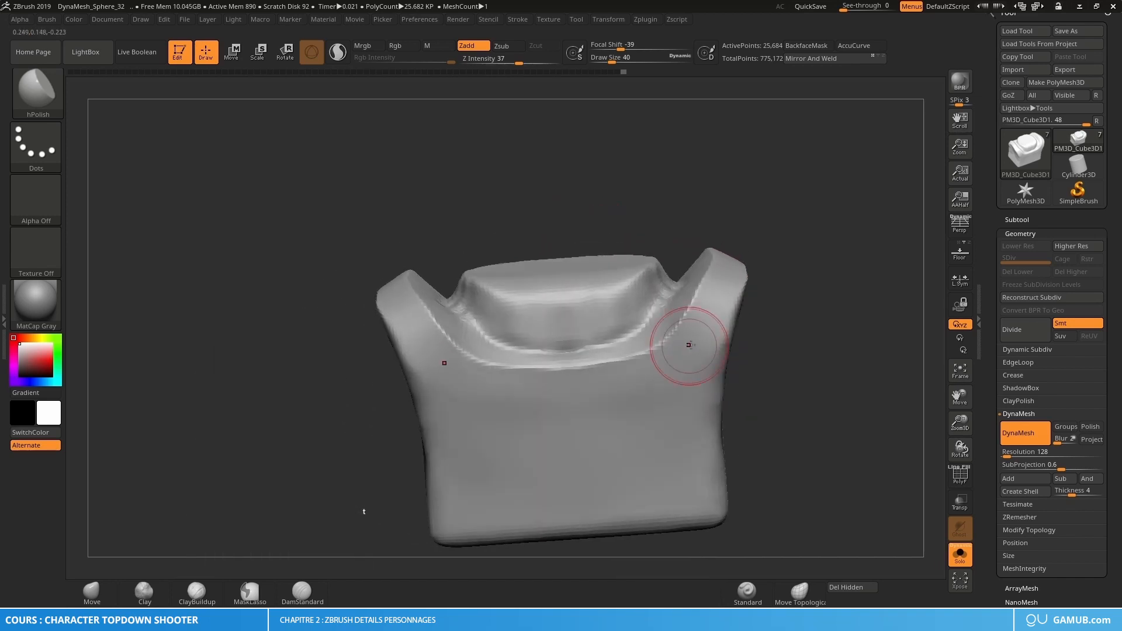
Switch to the Move brush and reshape the outer edges of the shoulders at draw size 53.
mouse_move(728, 262)
right_mouse_down()
mouse_move(709, 325)
mouse_move(684, 328)
right_mouse_up()
key("b")
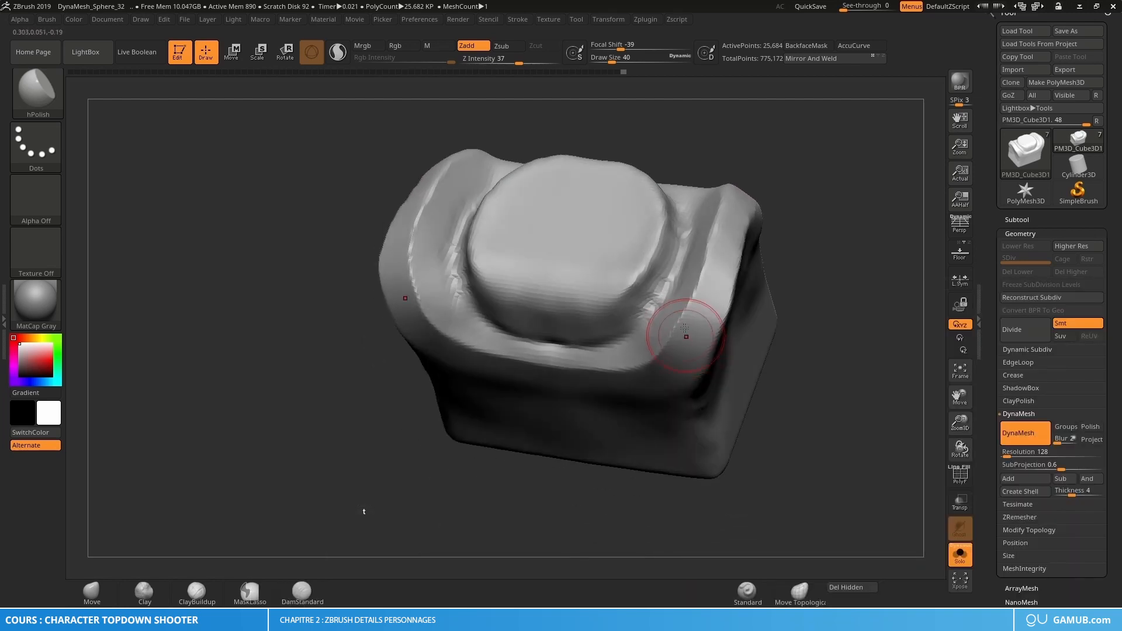
mouse_move(717, 280)
right_mouse_down()
mouse_move(694, 317)
mouse_move(709, 271)
mouse_move(700, 294)
right_mouse_up()
key("b")
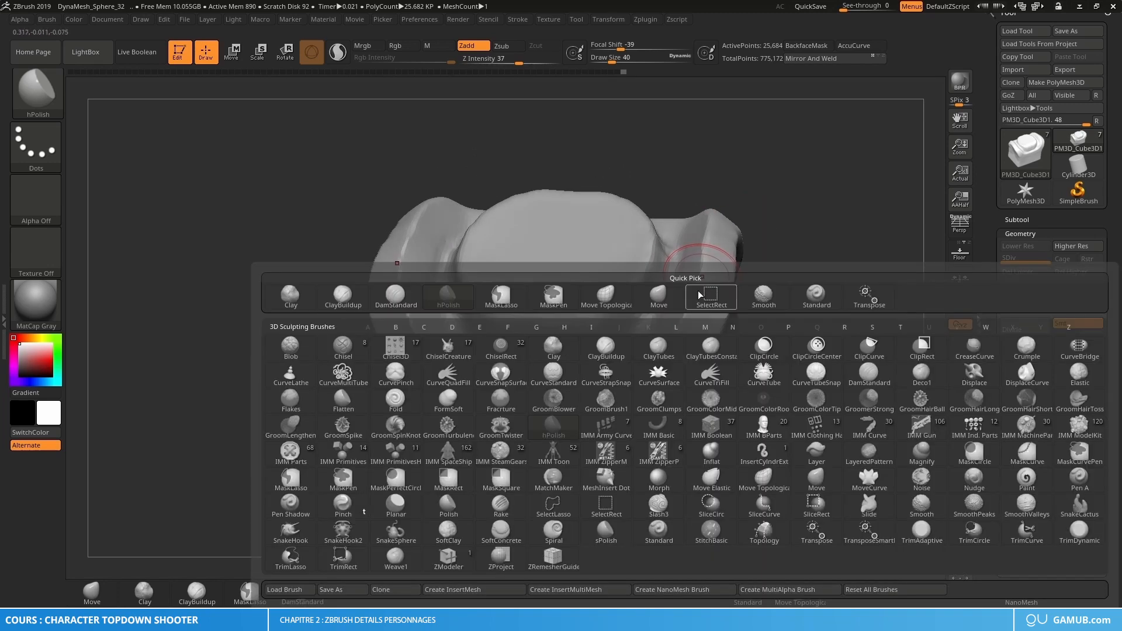
left_click(671, 298)
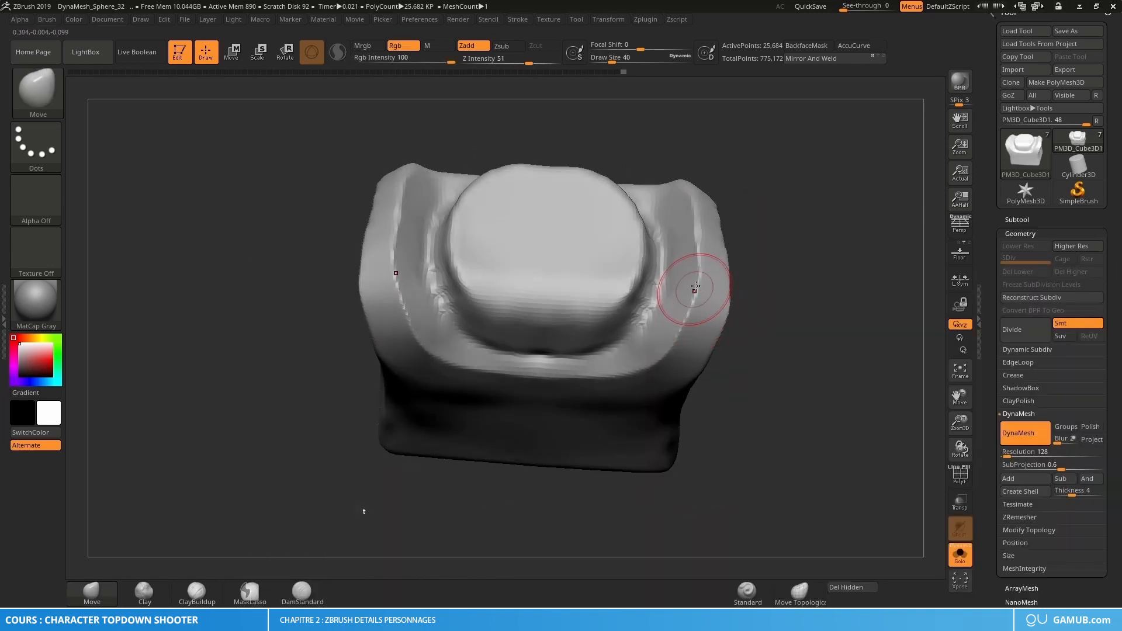
right_click_drag(691, 282, 681, 313)
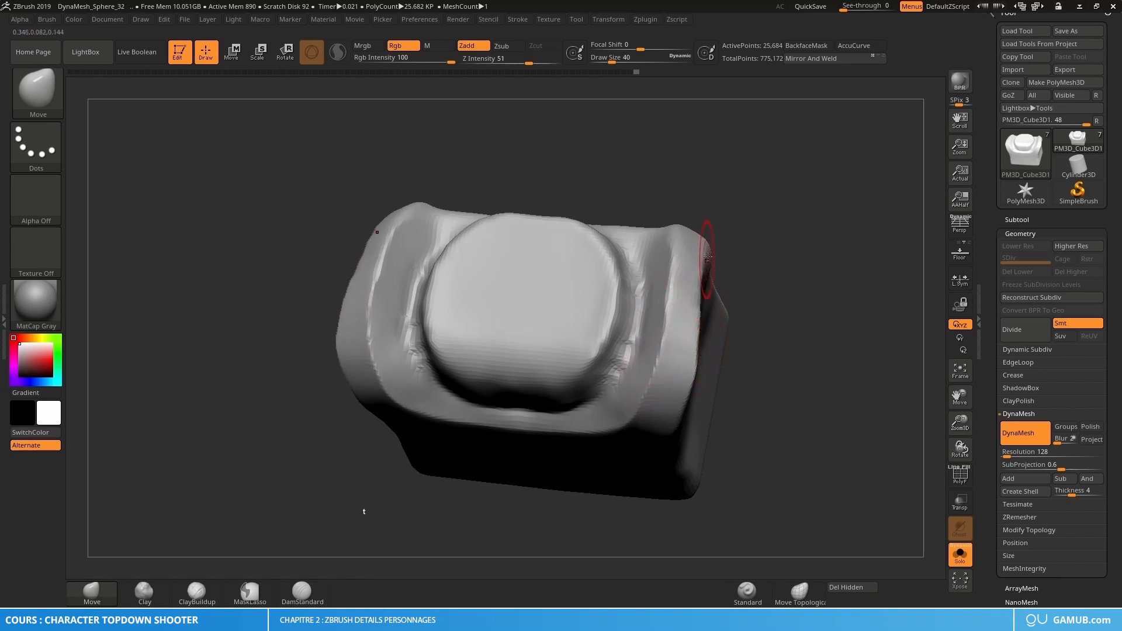
left_click_drag(695, 355, 703, 348)
key("s")
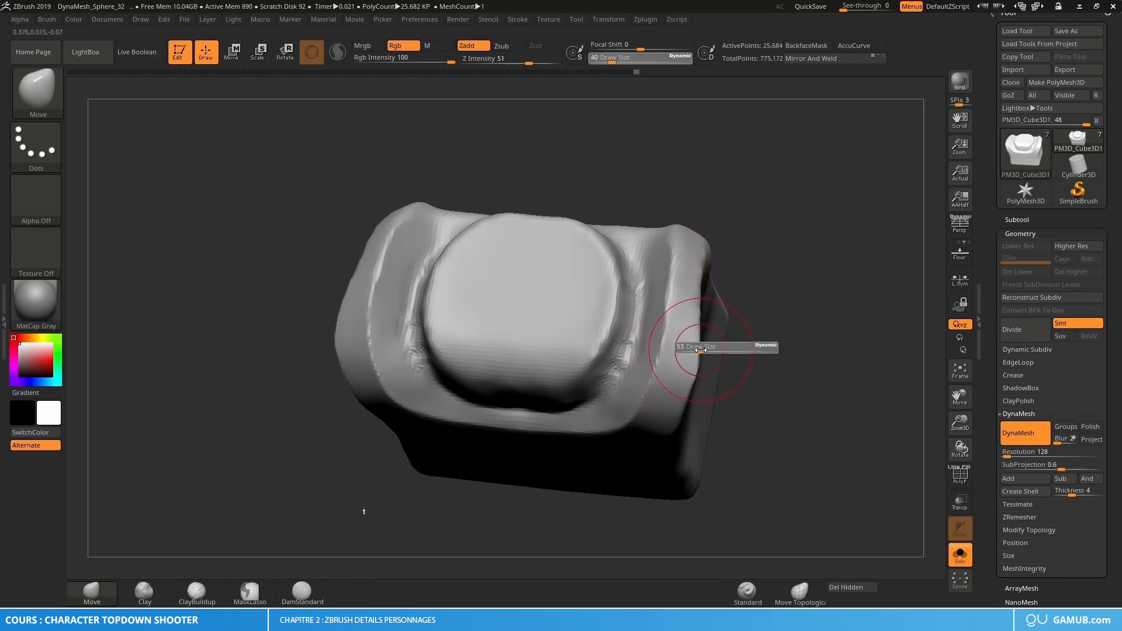
left_click_drag(699, 286, 703, 284)
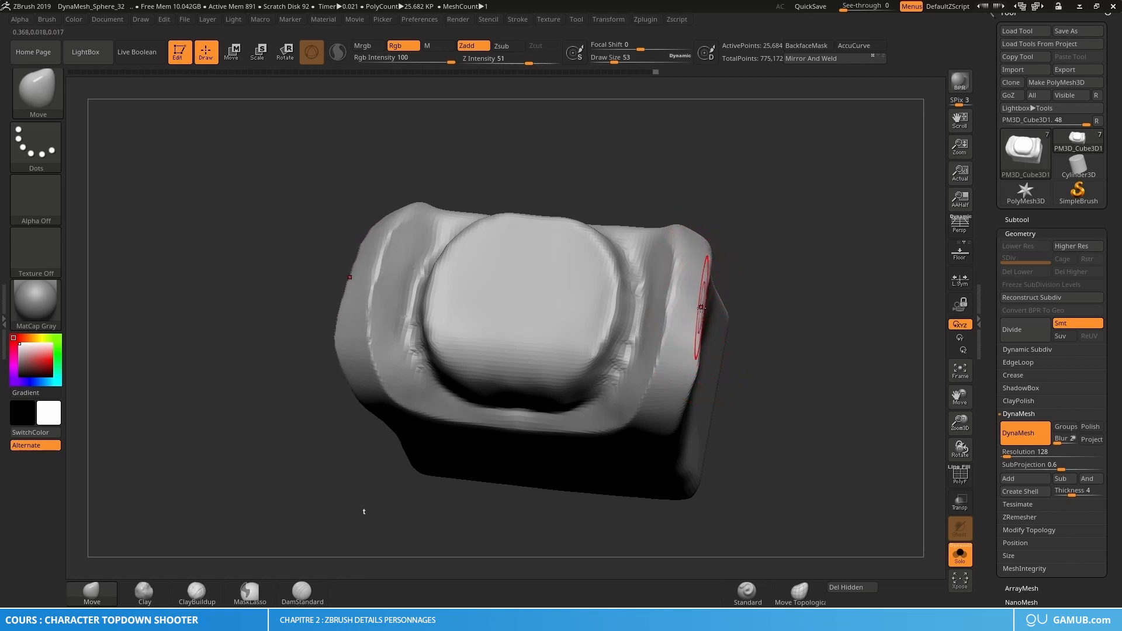
Set the Move draw size to 42 and refine the outer contour of the shoulders.
key("s")
left_click_drag(701, 344, 697, 344)
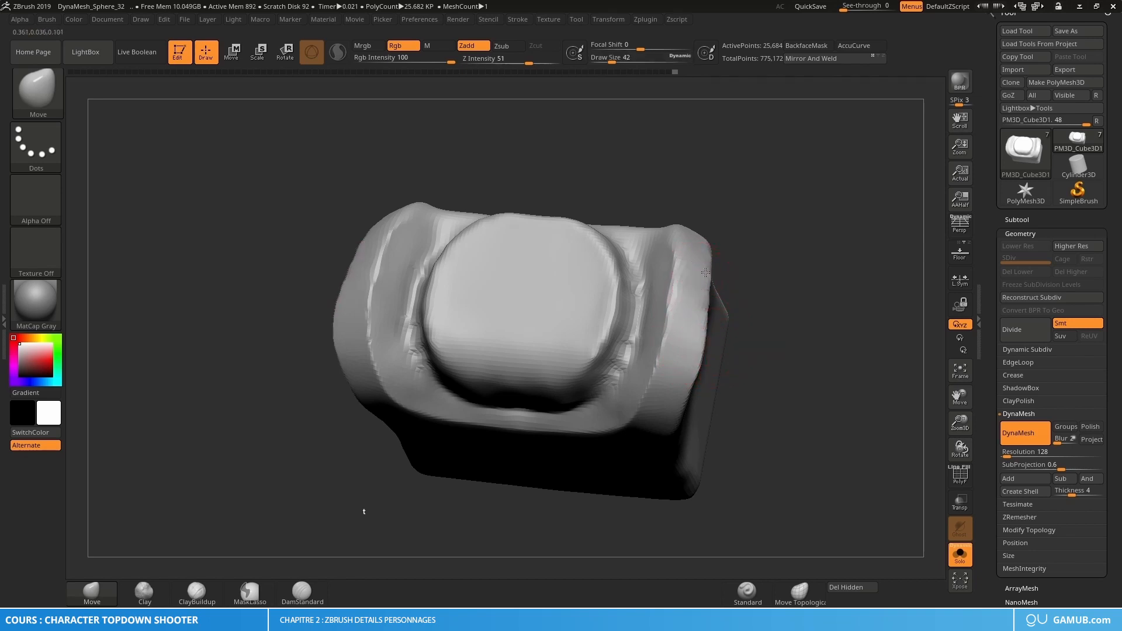
left_click_drag(718, 326, 759, 252)
key("space")
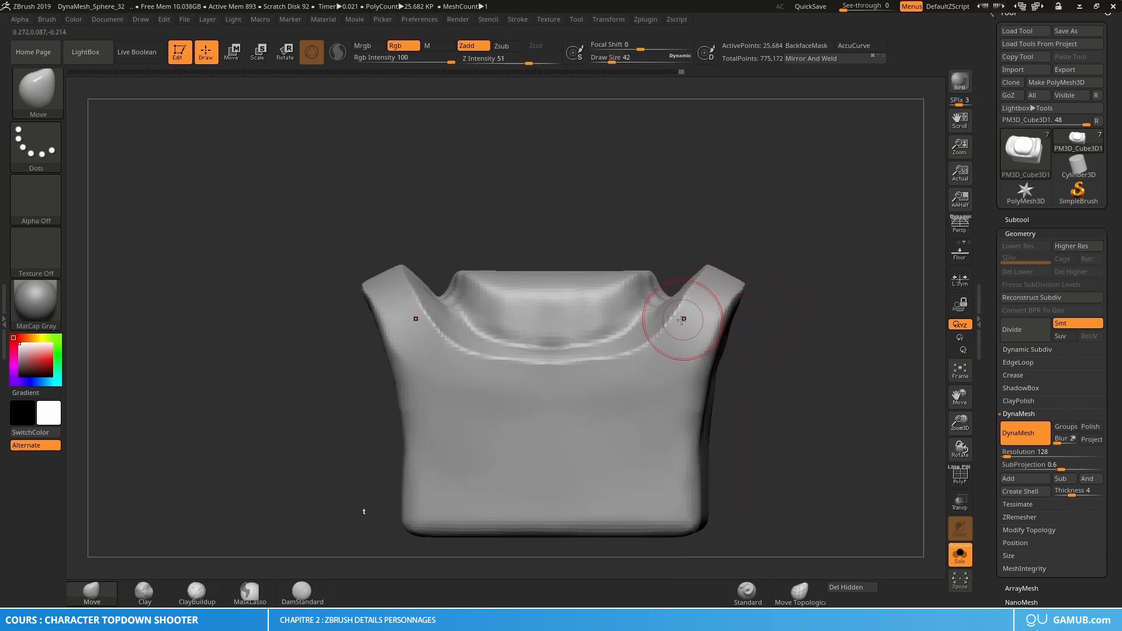
right_click_drag(682, 318, 714, 334)
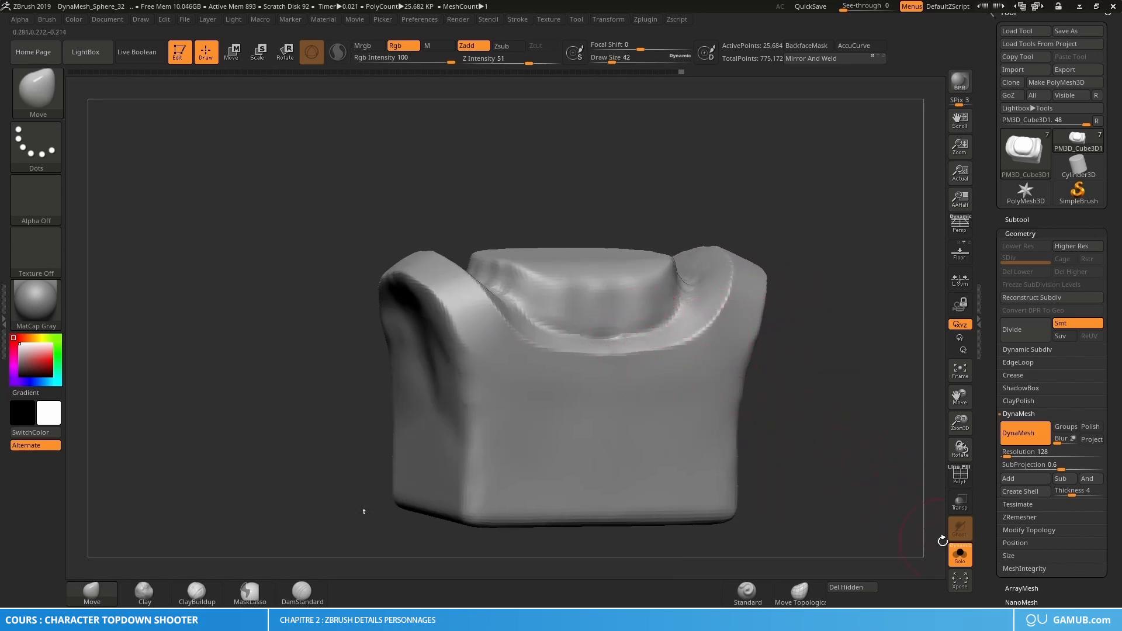
Compare the torso with the full figure, isolate it again and carve along the back of the neck base with DamStandard.
left_click(960, 554)
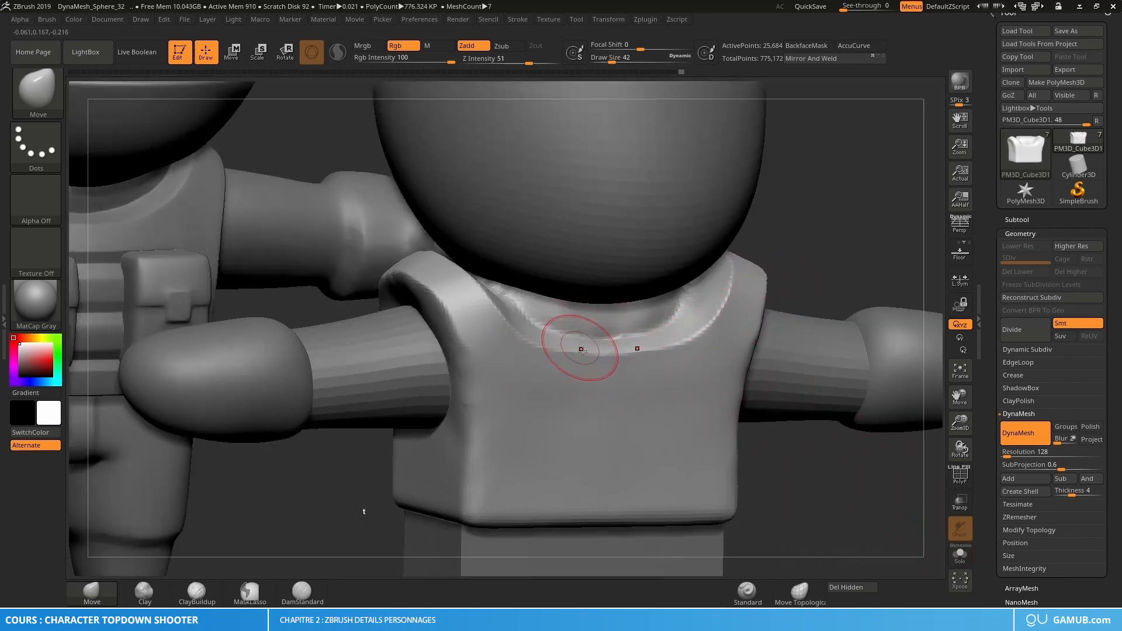
mouse_move(576, 349)
right_mouse_down()
mouse_move(637, 328)
mouse_move(634, 345)
mouse_move(646, 339)
mouse_move(601, 366)
right_mouse_up()
left_click(967, 558)
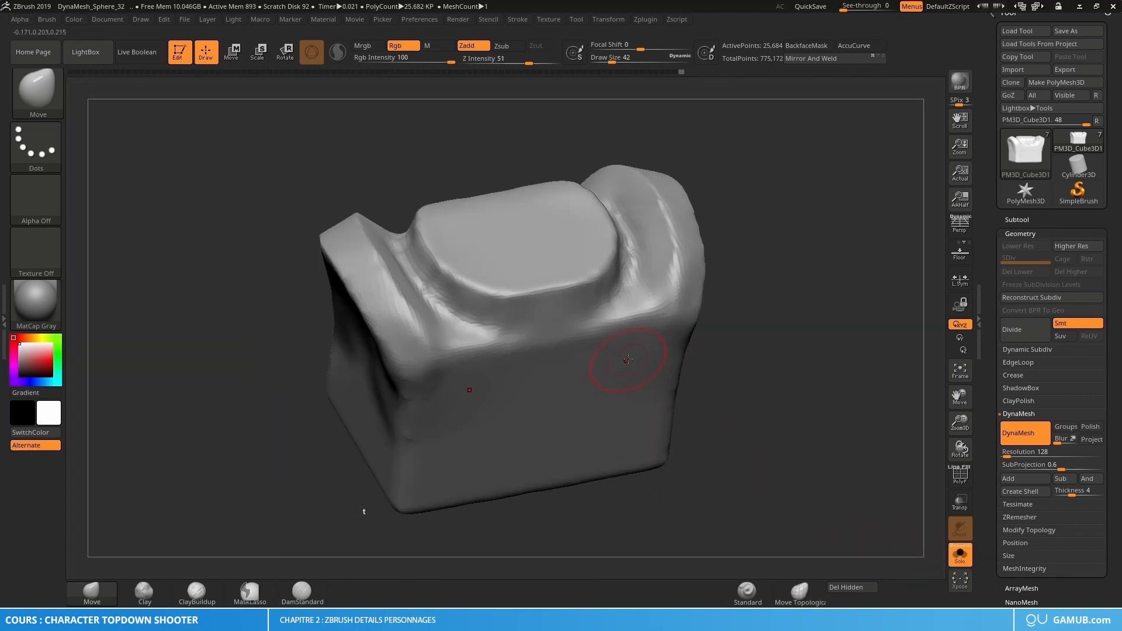
key("b")
key("d")
key("s")
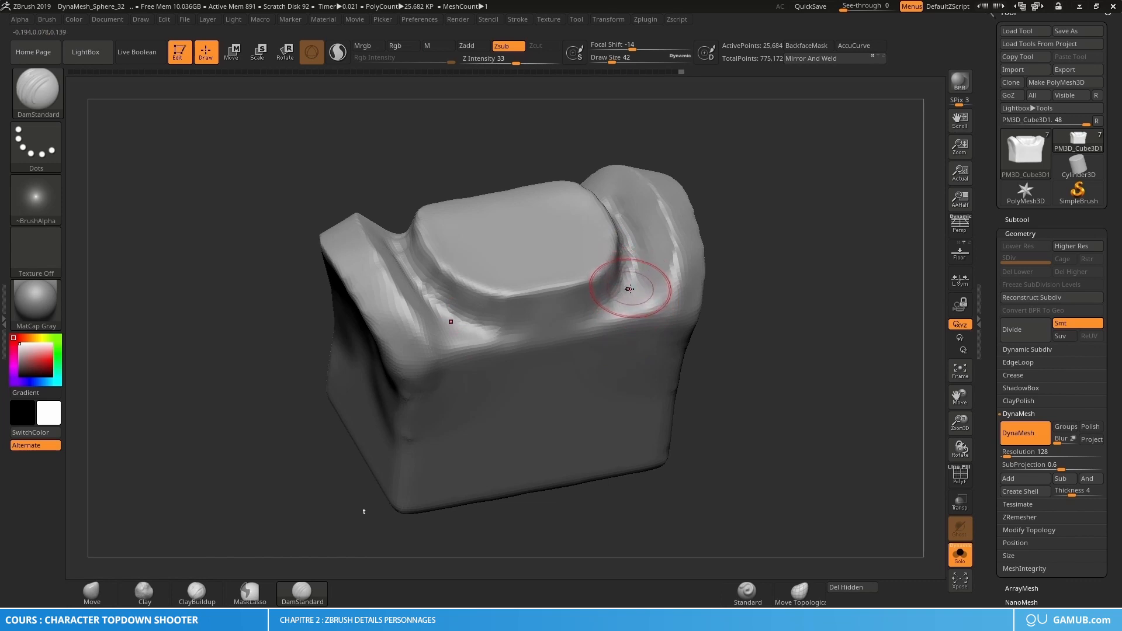
mouse_move(626, 284)
left_mouse_down()
mouse_move(578, 315)
mouse_move(504, 325)
left_mouse_up()
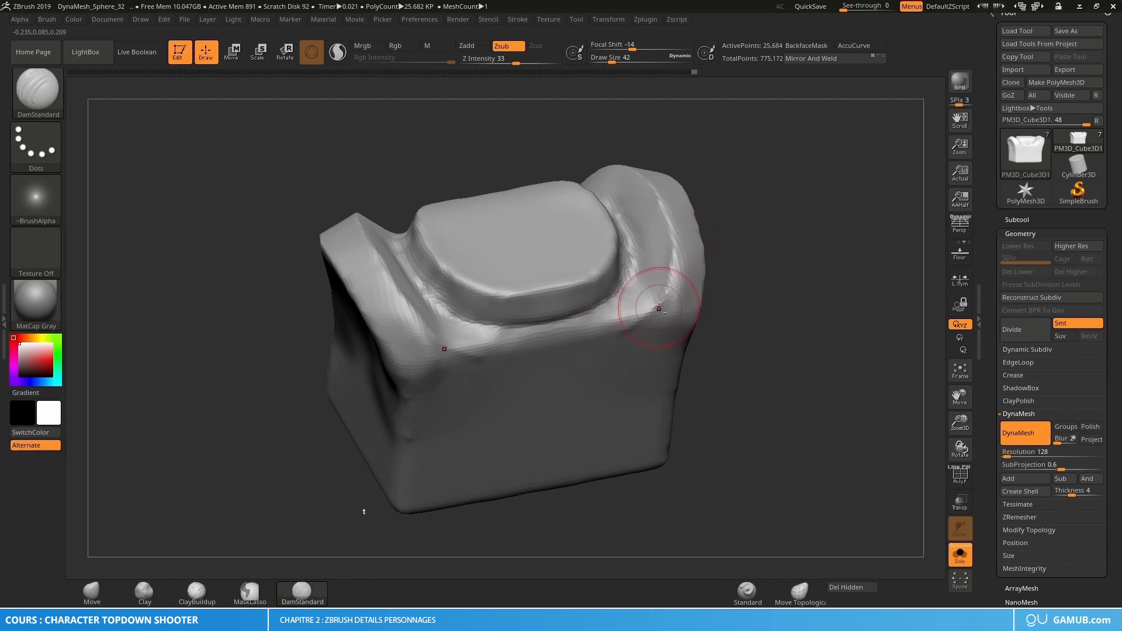
Flatten the back collar and the upper back below it with hPolish at draw size 42.
mouse_move(518, 401)
right_mouse_down()
mouse_move(594, 313)
mouse_move(611, 364)
mouse_move(641, 345)
mouse_move(638, 309)
right_mouse_up()
key("b")
key("h")
key("p")
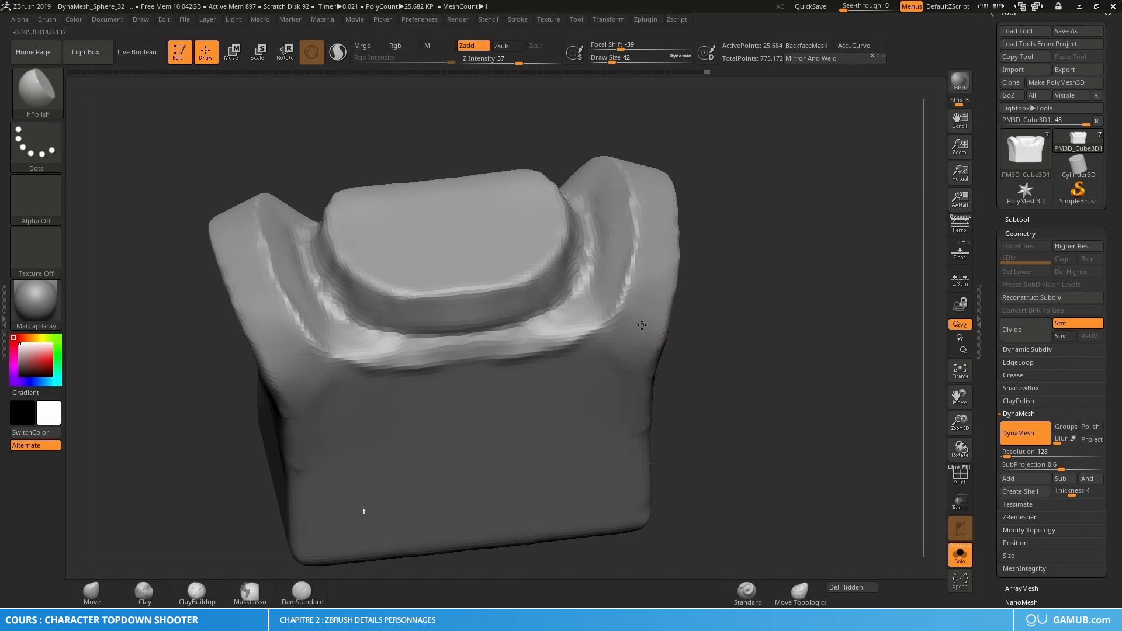
right_click_drag(585, 374, 649, 326)
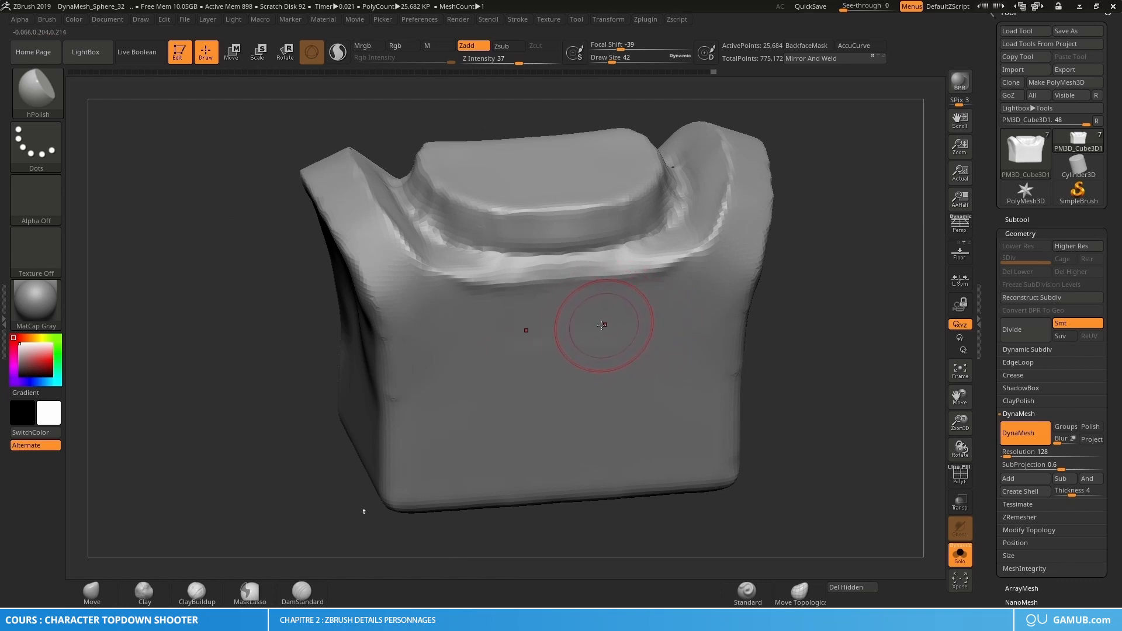
mouse_move(607, 281)
left_mouse_down()
mouse_move(586, 276)
mouse_move(600, 279)
left_mouse_up()
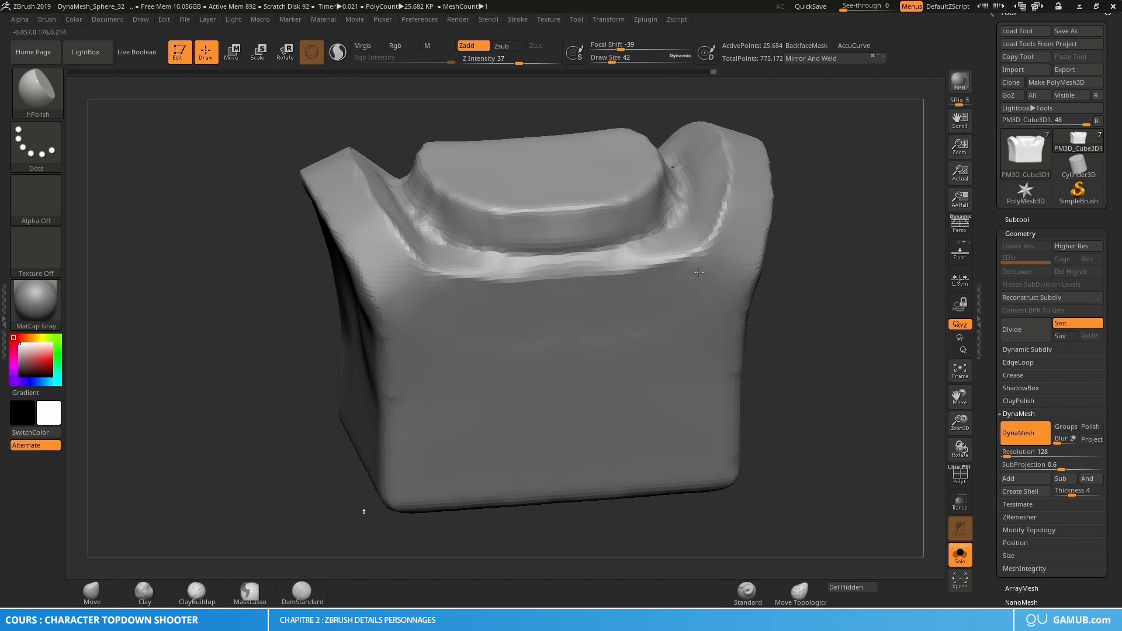
Polish the back collar ledge with hPolish at draw size 16, and show the full figure again.
right_click_drag(665, 292, 634, 310)
key("s")
left_click_drag(630, 286, 621, 286)
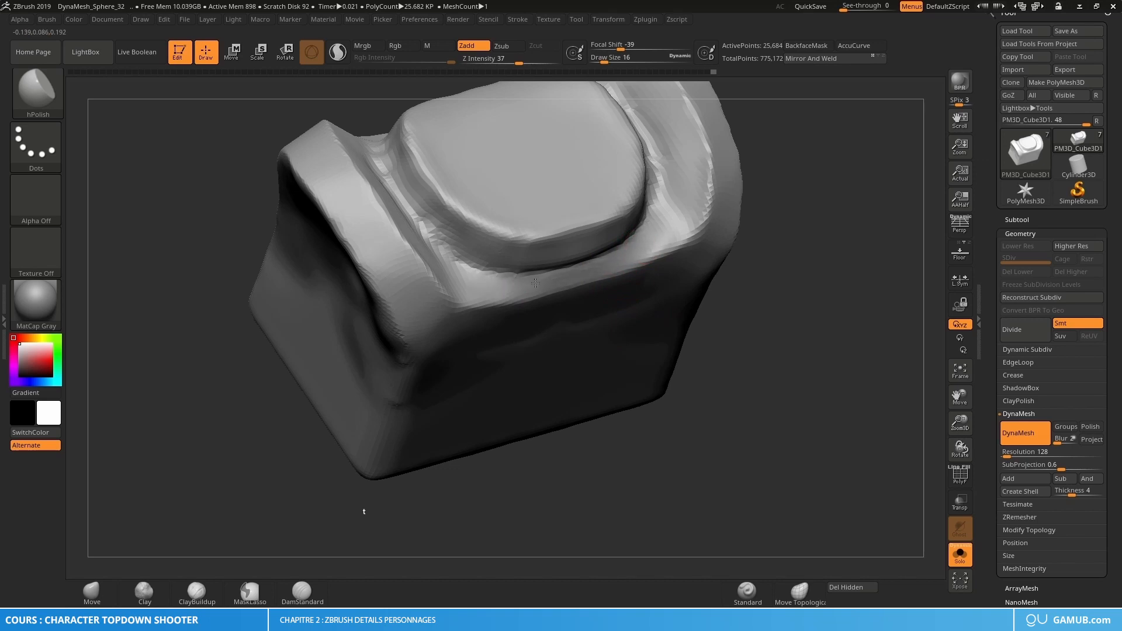
right_click_drag(683, 227, 586, 264)
right_click_drag(628, 314, 642, 274, "ctrl")
right_click_drag(695, 315, 526, 345)
right_click_drag(707, 350, 552, 374, "alt")
left_click(960, 554)
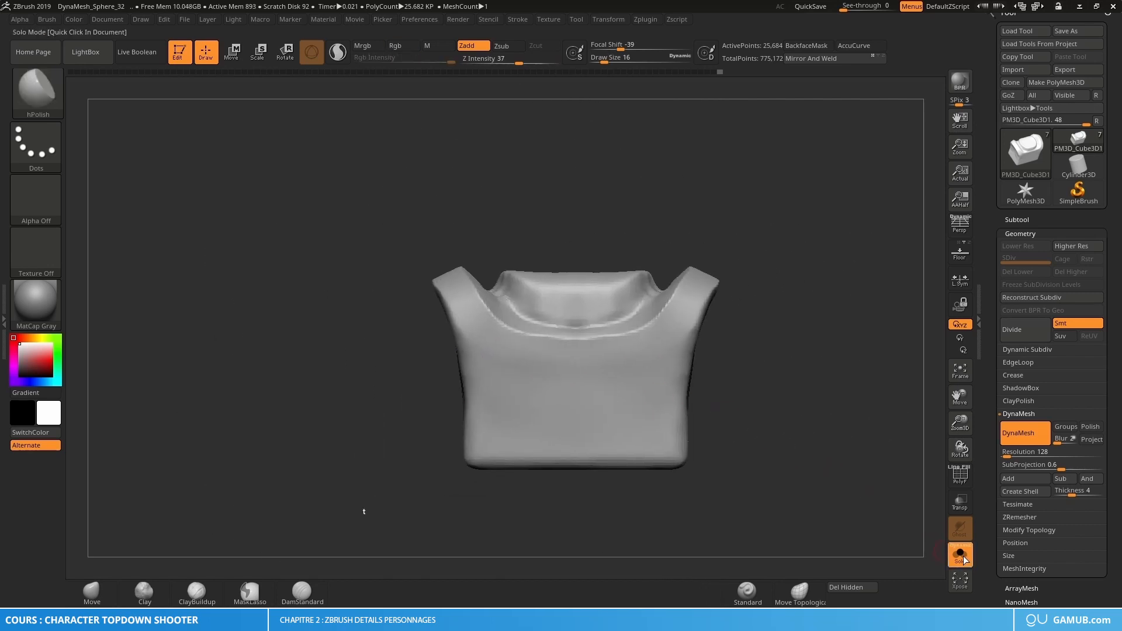
mouse_move(656, 388)
right_mouse_down("alt")
mouse_move(621, 336)
mouse_move(626, 380)
mouse_move(603, 366)
right_mouse_up("alt")
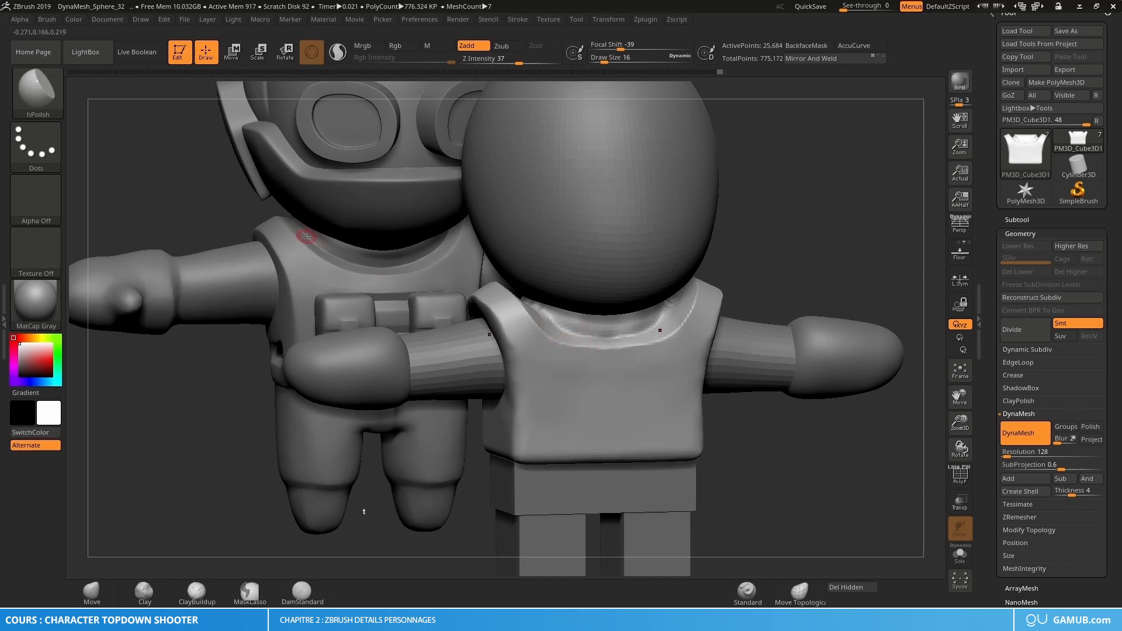
Select the Move brush, isolate the torso and reshape the inner collar edges beside the neck.
mouse_move(589, 355)
right_mouse_down()
mouse_move(561, 343)
mouse_move(569, 331)
right_mouse_up()
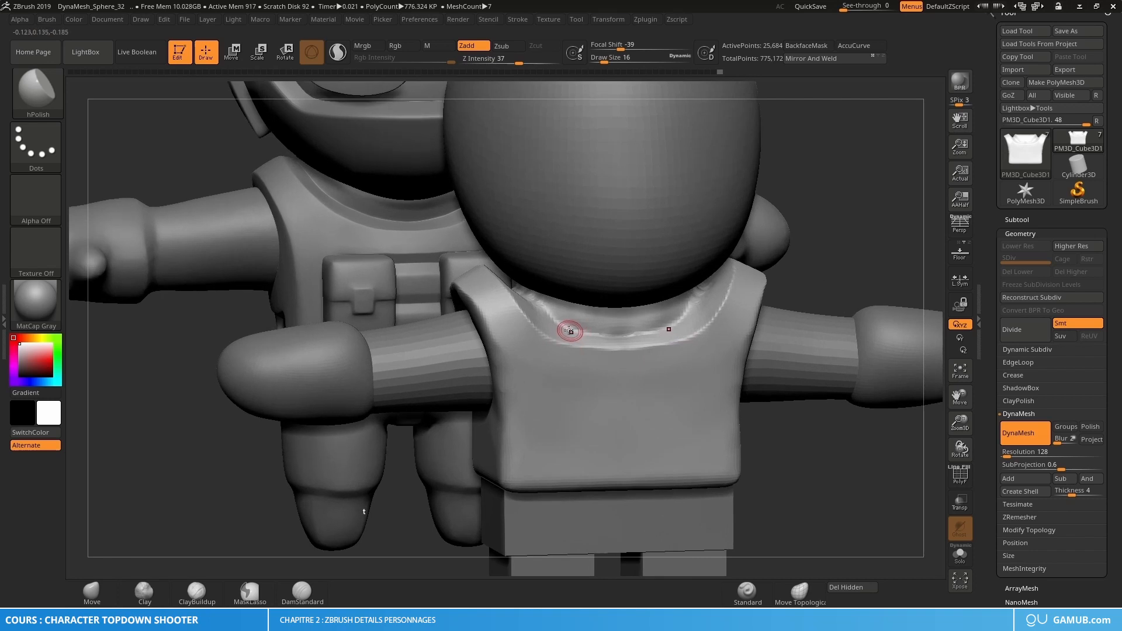
key("b")
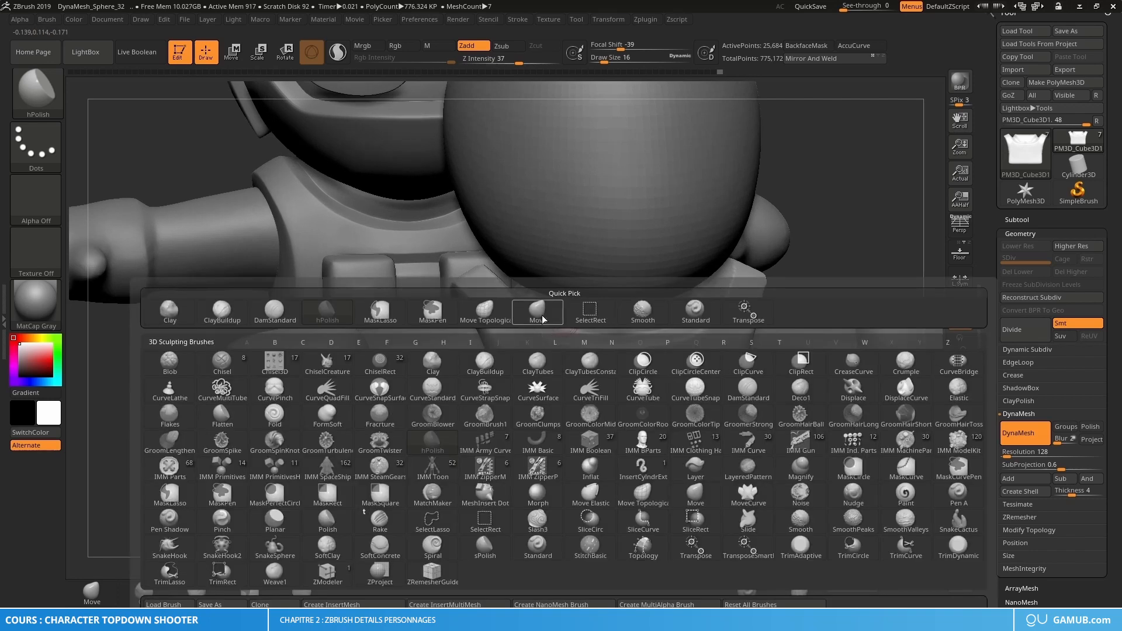
left_click(542, 319)
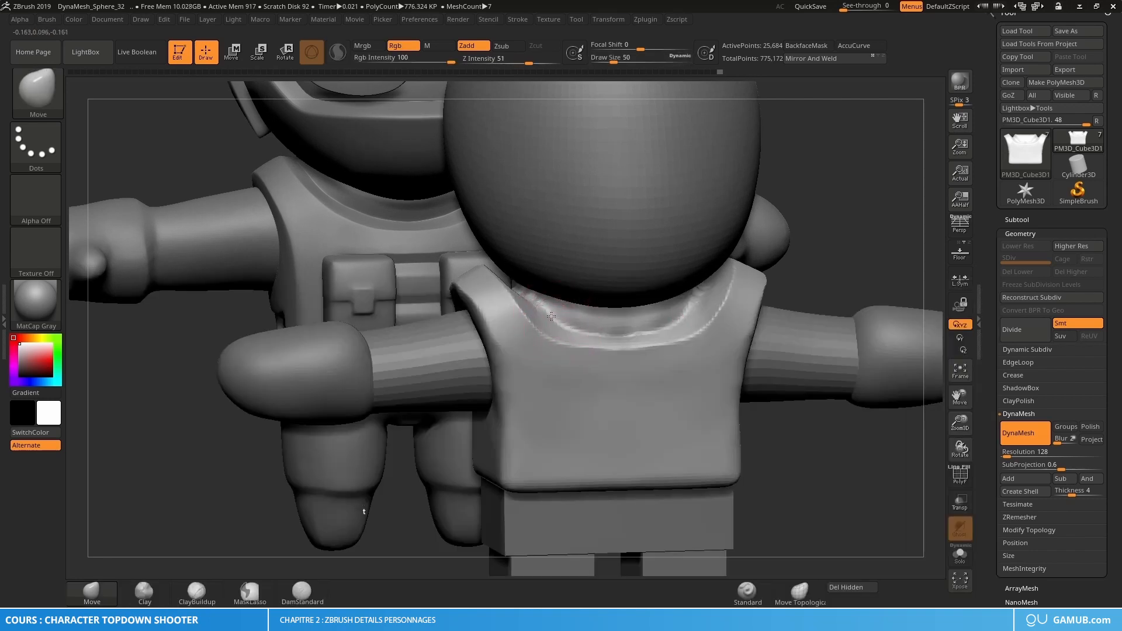
right_click_drag(549, 315, 541, 309)
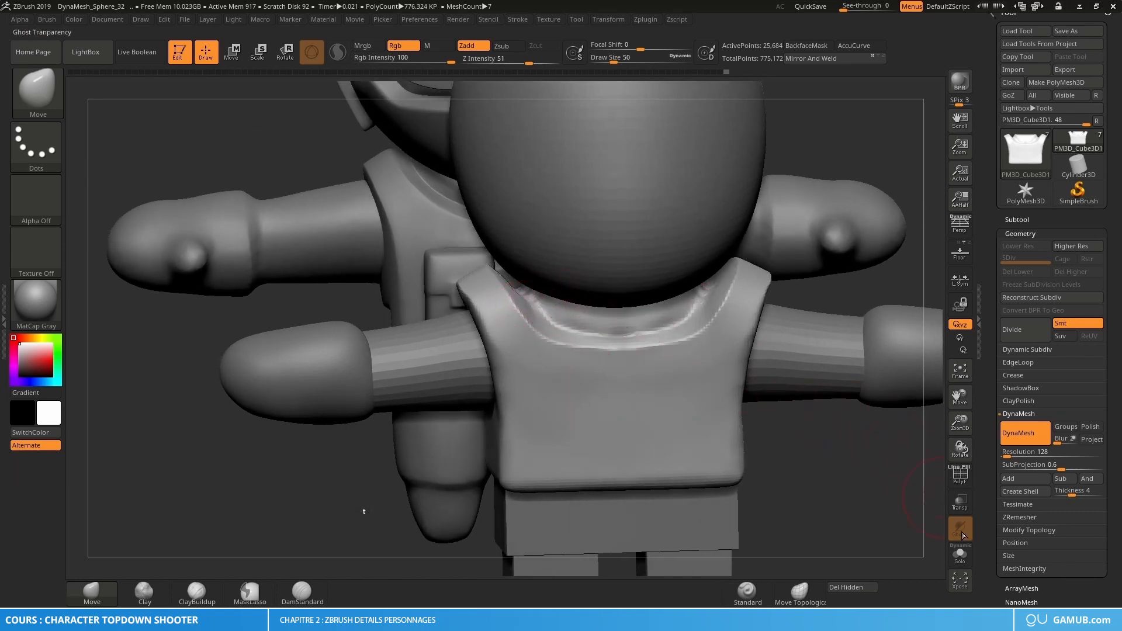
left_click(961, 558)
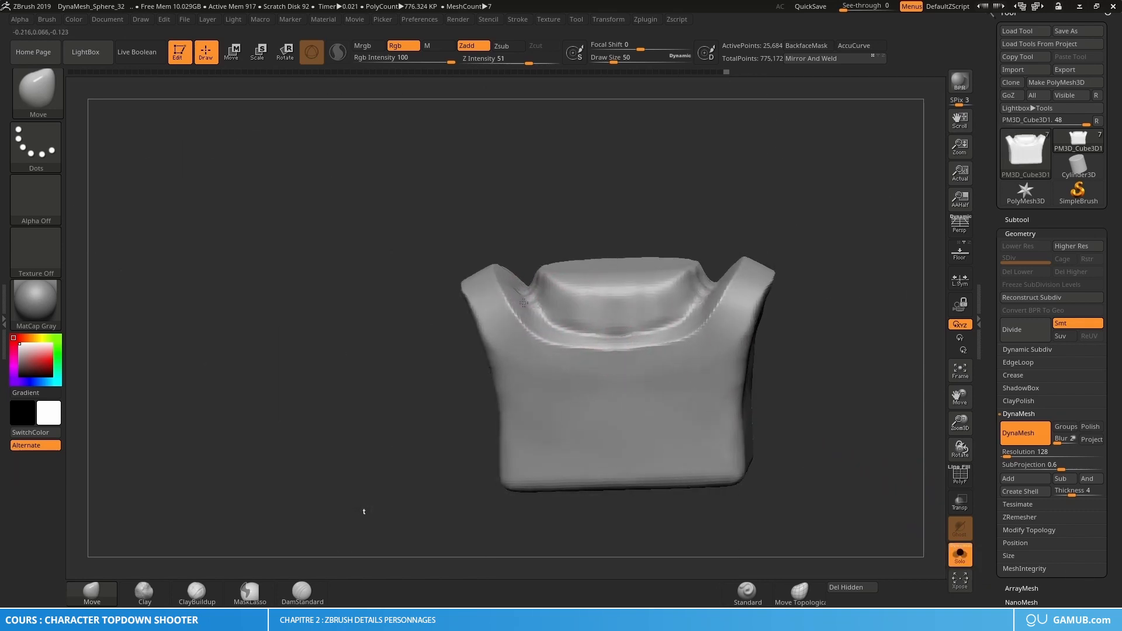
key("s")
left_click_drag(534, 309, 539, 310)
right_click_drag(539, 310, 536, 294)
left_click_drag(533, 301, 528, 296)
mouse_move(528, 296)
right_mouse_down()
mouse_move(513, 243)
mouse_move(547, 297)
mouse_move(549, 333)
mouse_move(550, 312)
mouse_move(531, 288)
mouse_move(584, 213)
right_mouse_up()
Set the Move draw size to 53 and adjust the outline of the neck opening around the neck base.
key("s")
left_click(547, 322)
key("s")
left_click(541, 283)
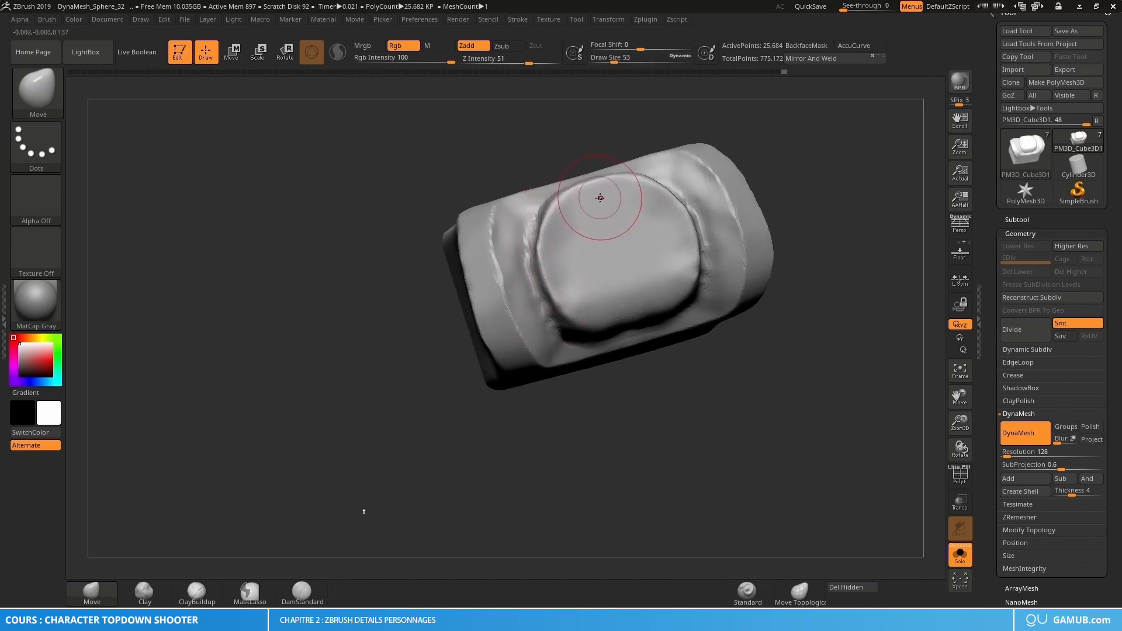
mouse_move(606, 293)
right_mouse_down()
mouse_move(601, 321)
mouse_move(616, 265)
mouse_move(591, 231)
right_mouse_up()
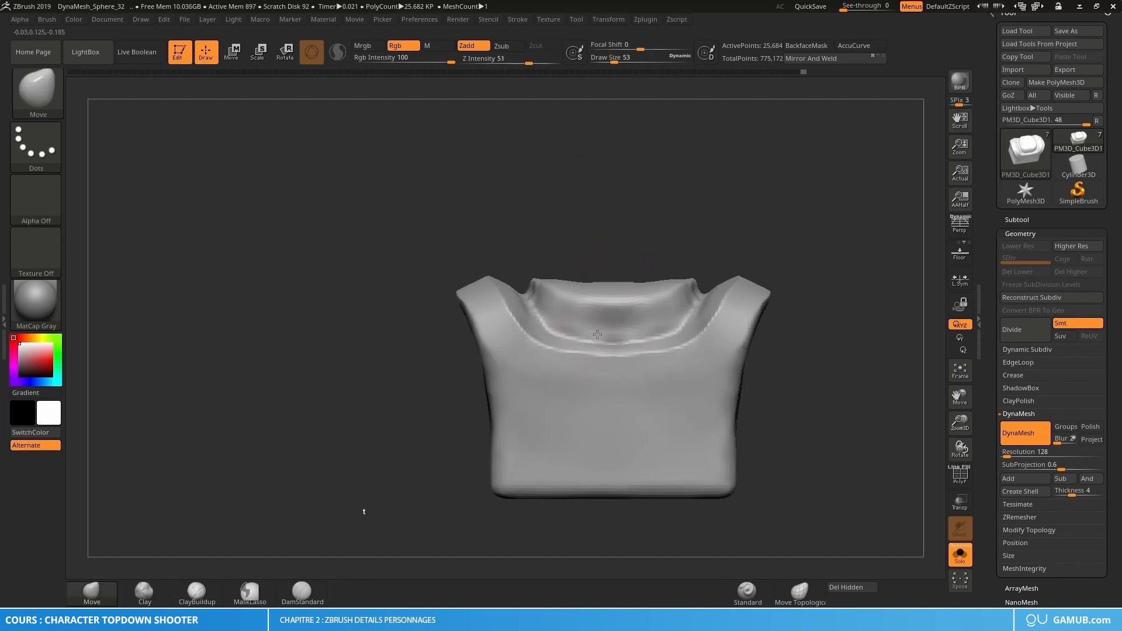
Show the full figure and adjust the collar beside the neck with the Move brush at draw size 40.
left_click(959, 555)
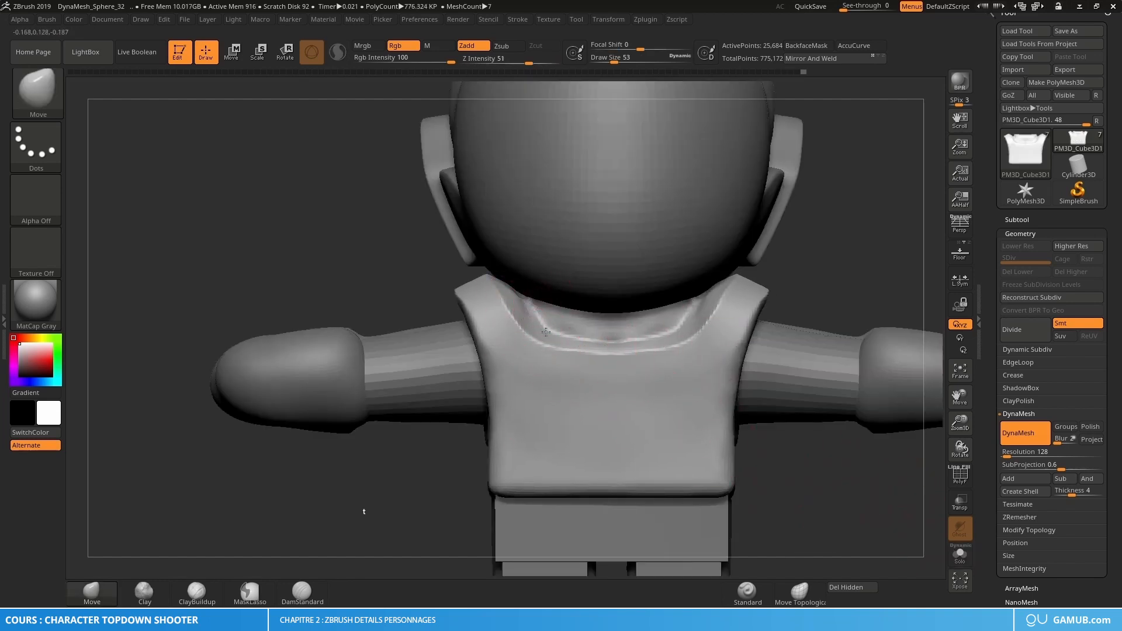
mouse_move(523, 333)
right_mouse_down()
mouse_move(608, 343)
mouse_move(620, 357)
mouse_move(561, 368)
right_mouse_up()
key("s")
left_click_drag(541, 344, 528, 337)
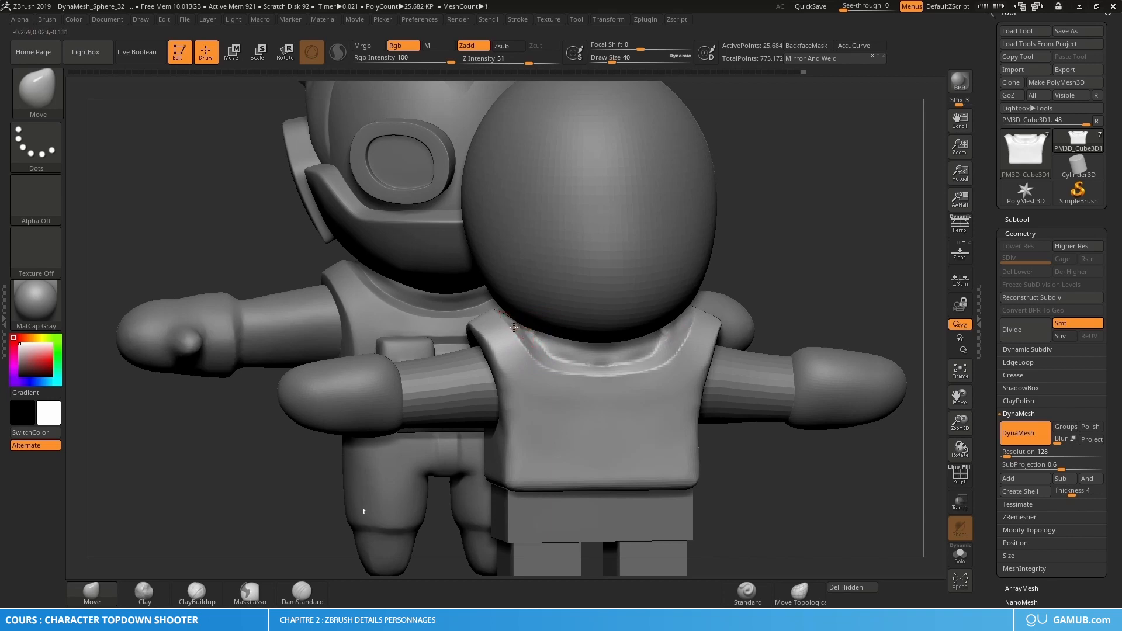
Set the Move draw size to 59 and reshape the front neckline below the head.
left_click_drag(541, 372, 538, 371)
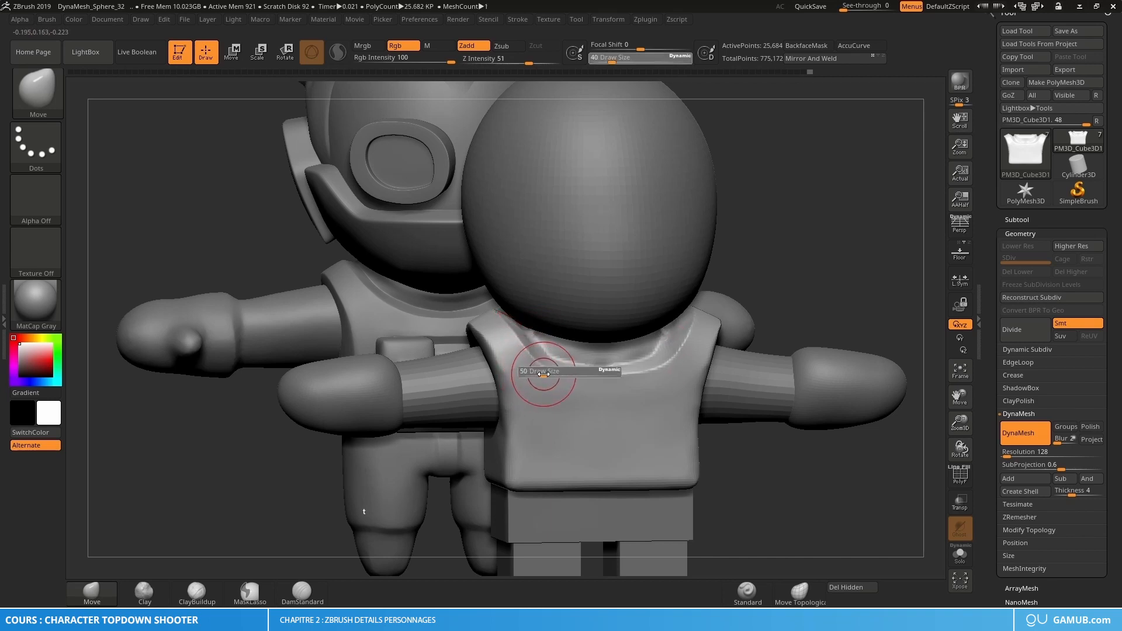
right_click_drag(538, 370, 546, 380)
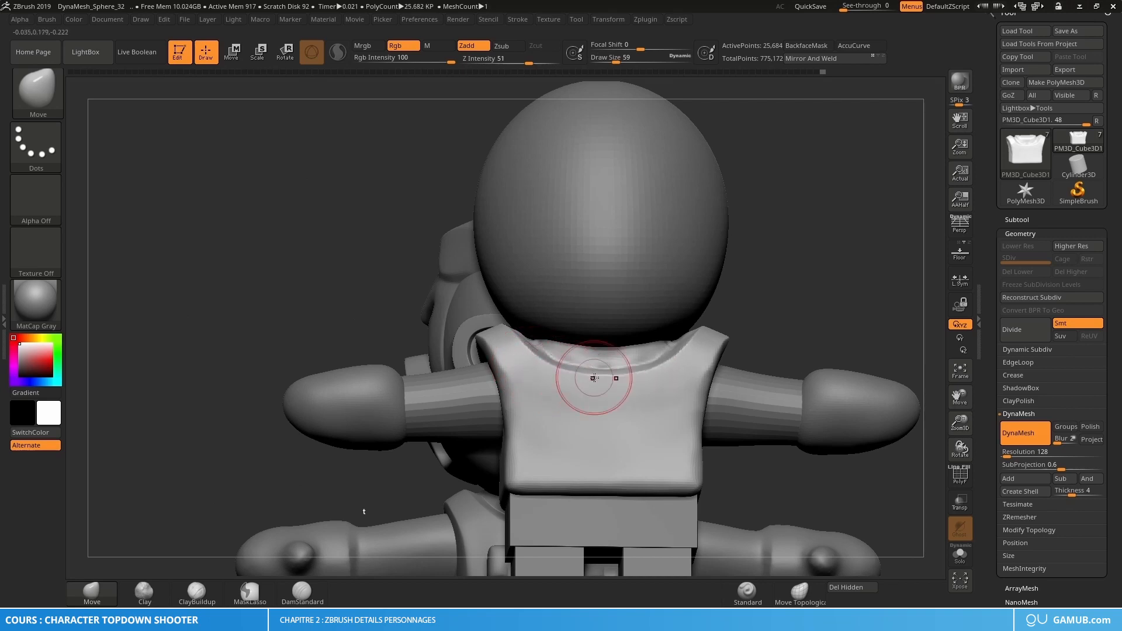
mouse_move(550, 360)
right_mouse_down()
mouse_move(572, 386)
mouse_move(561, 386)
mouse_move(601, 381)
mouse_move(577, 373)
right_mouse_up()
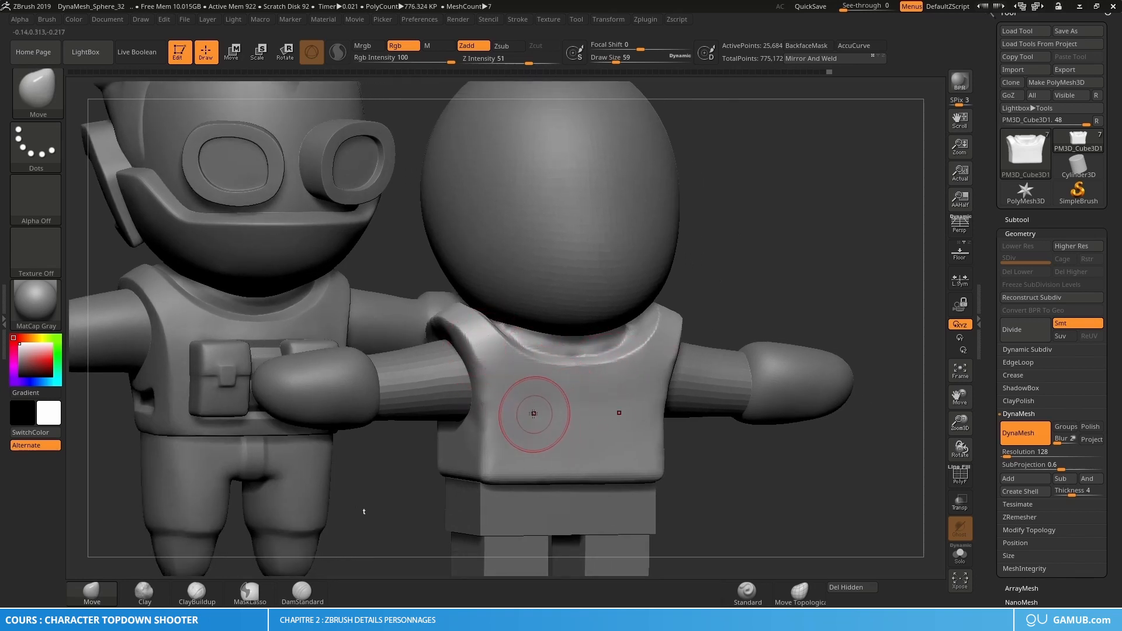
Flatten the vest's front edges along the armholes and shoulders with hPolish at draw size 68.
mouse_move(515, 408)
right_mouse_down("alt")
mouse_move(537, 404)
mouse_move(493, 382)
right_mouse_up("alt")
key("b")
key("h")
key("p")
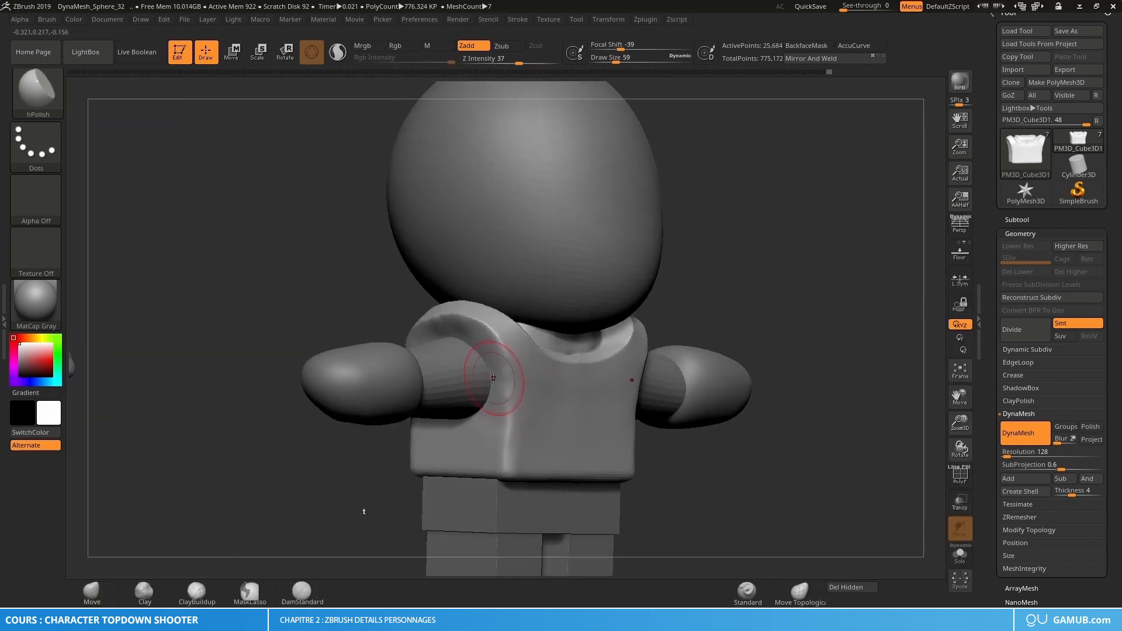
key("s")
mouse_move(492, 384)
left_mouse_down()
mouse_move(509, 449)
mouse_move(510, 409)
left_mouse_up()
right_click_drag(537, 375, 500, 367)
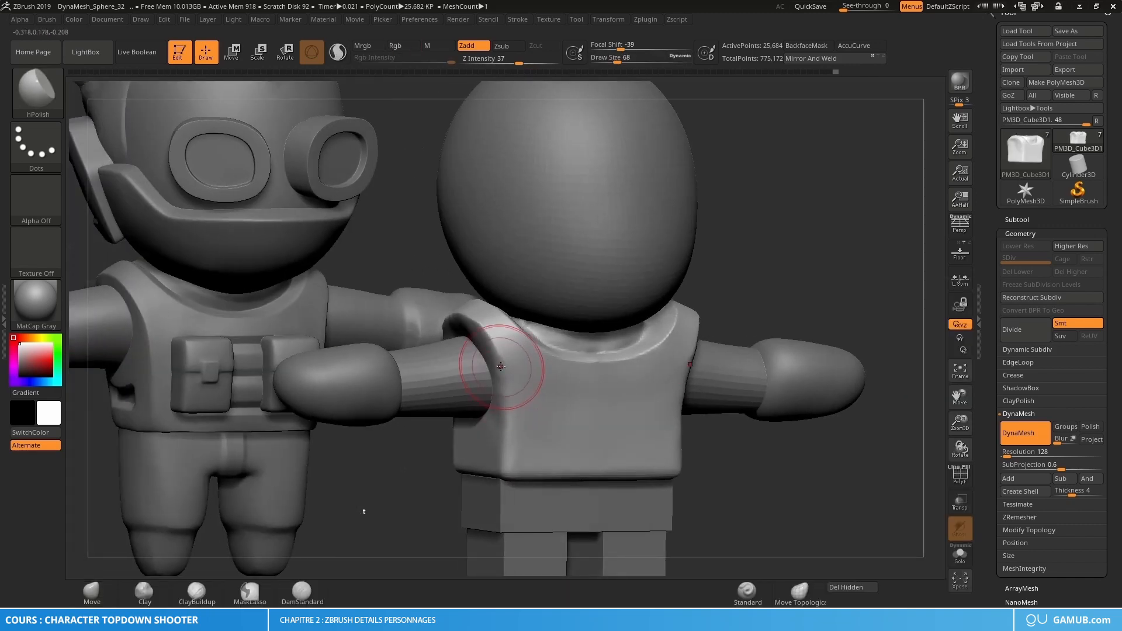
left_click_drag(479, 324, 490, 334)
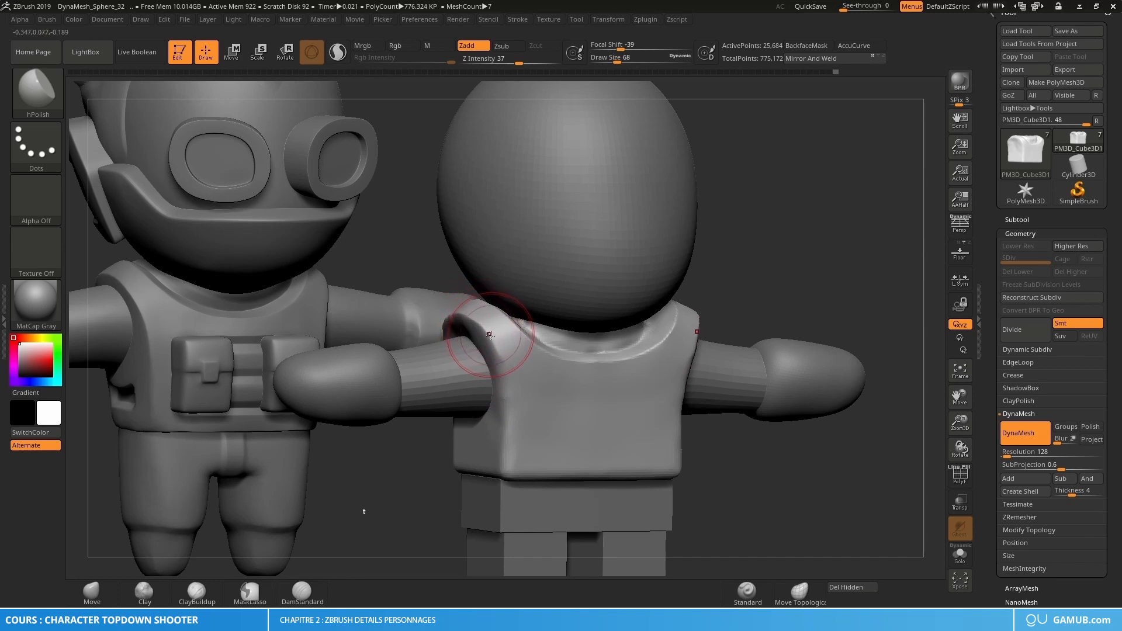
right_click_drag(512, 397, 506, 358)
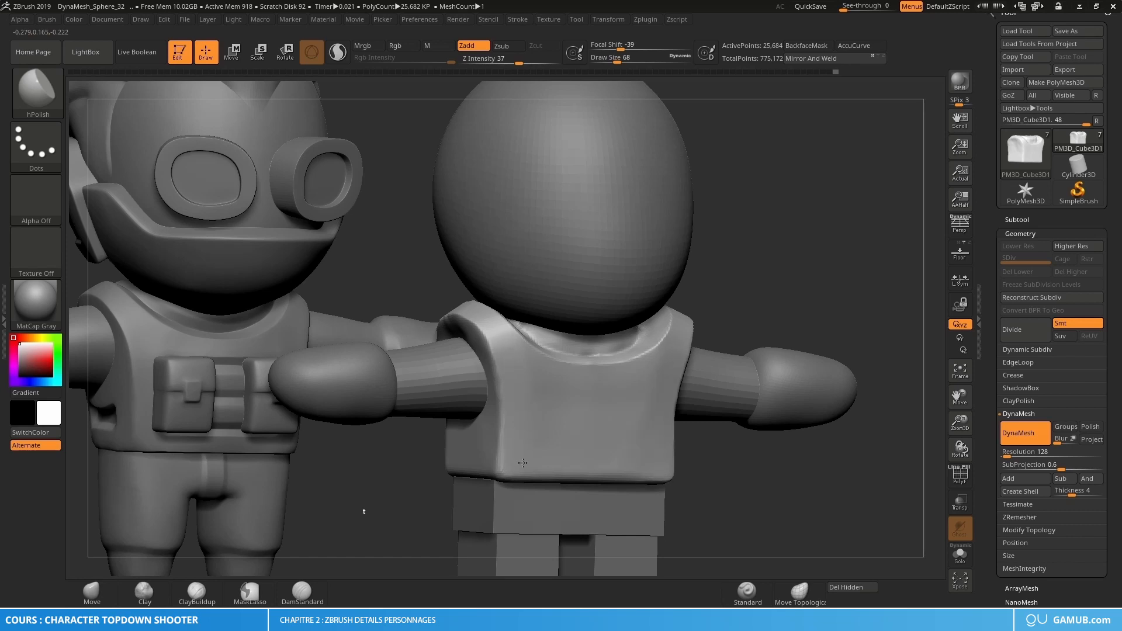
Polish the vest's vertical front edge from the armhole down to the hem with hPolish at draw size 68.
right_click_drag(522, 463, 532, 416)
mouse_move(394, 390)
right_mouse_down()
mouse_move(416, 379)
mouse_move(386, 378)
right_mouse_up()
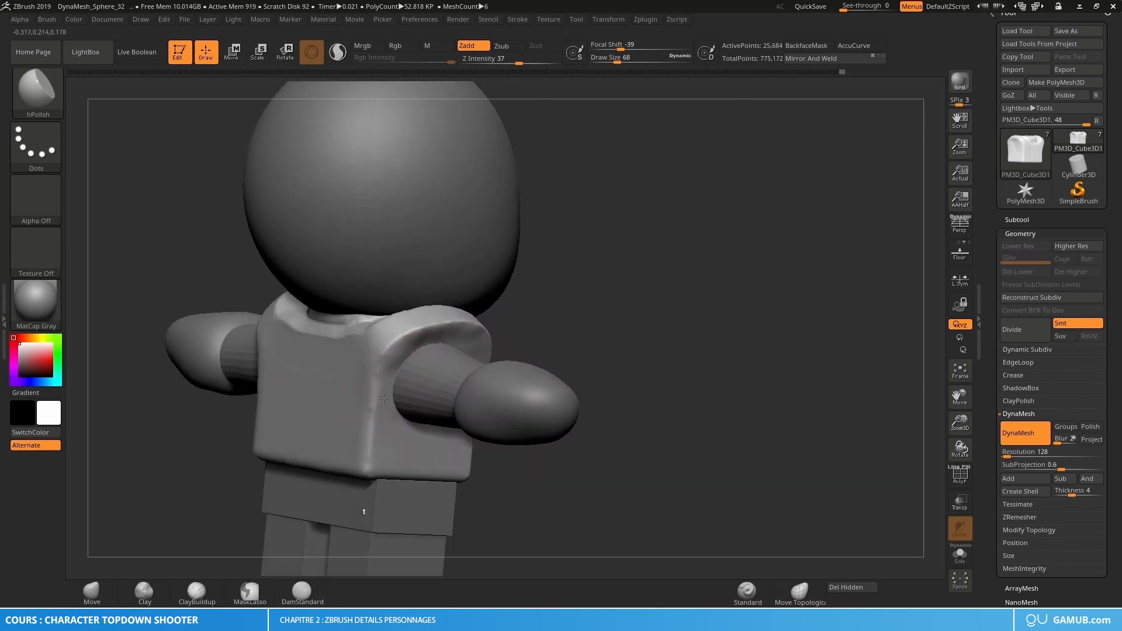
left_click_drag(392, 353, 402, 351)
mouse_move(402, 357)
left_mouse_down()
mouse_move(435, 335)
mouse_move(469, 341)
mouse_move(438, 343)
left_mouse_up()
left_click_drag(408, 344, 398, 362)
mouse_move(395, 366)
left_mouse_down()
mouse_move(385, 425)
mouse_move(353, 438)
mouse_move(359, 448)
left_mouse_up()
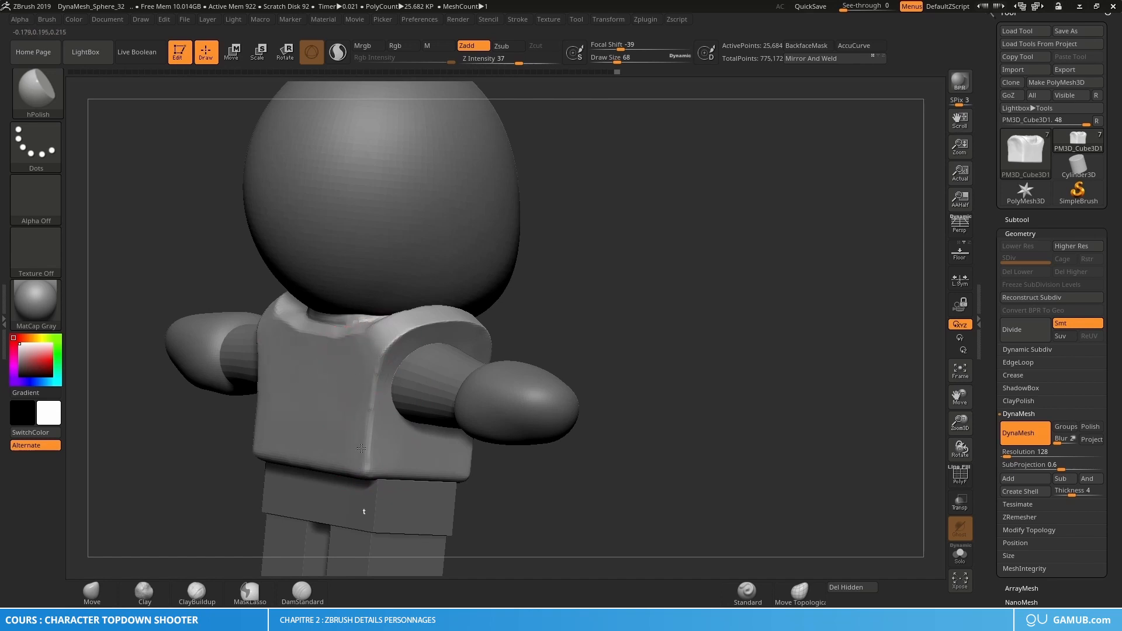
left_click_drag(361, 448, 362, 450)
right_click_drag(381, 390, 501, 357, "shift")
right_click_drag(509, 403, 548, 359, "alt")
Set the draw size to 45 and make the egg-shaped head the active subtool.
key("s")
left_click_drag(548, 359, 543, 360)
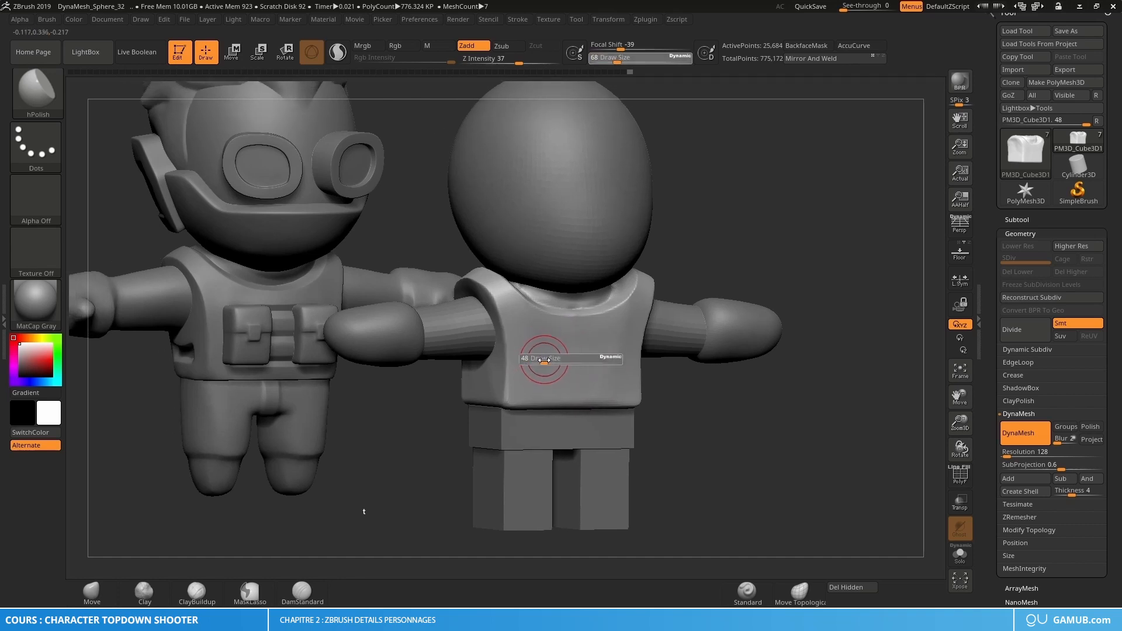
right_click_drag(538, 348, 539, 371, "alt")
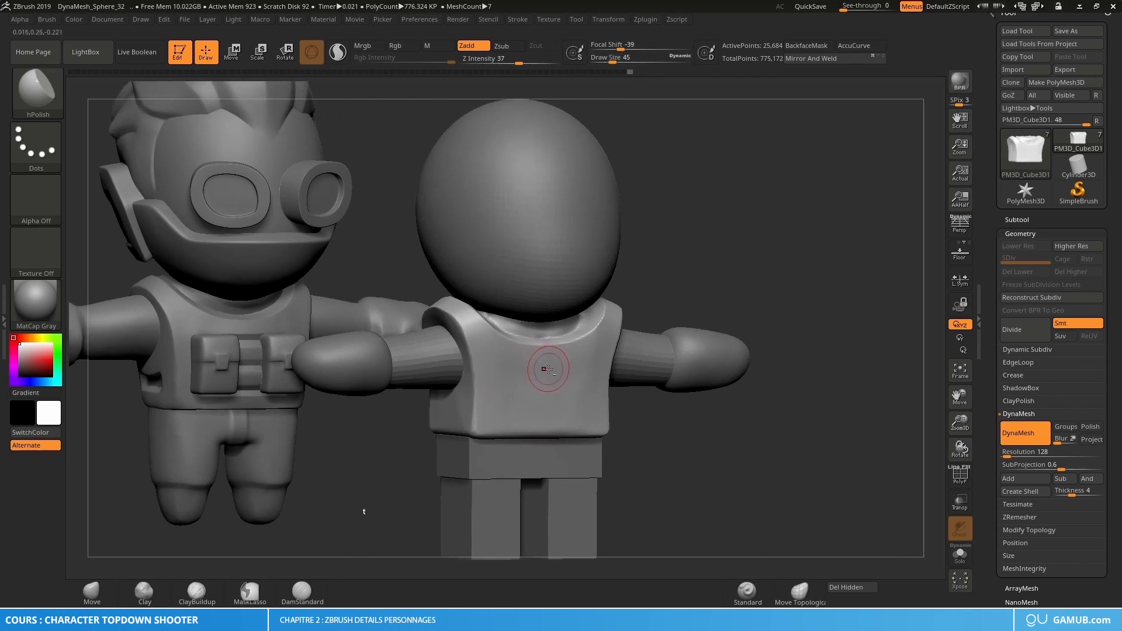
left_click(543, 262, "alt")
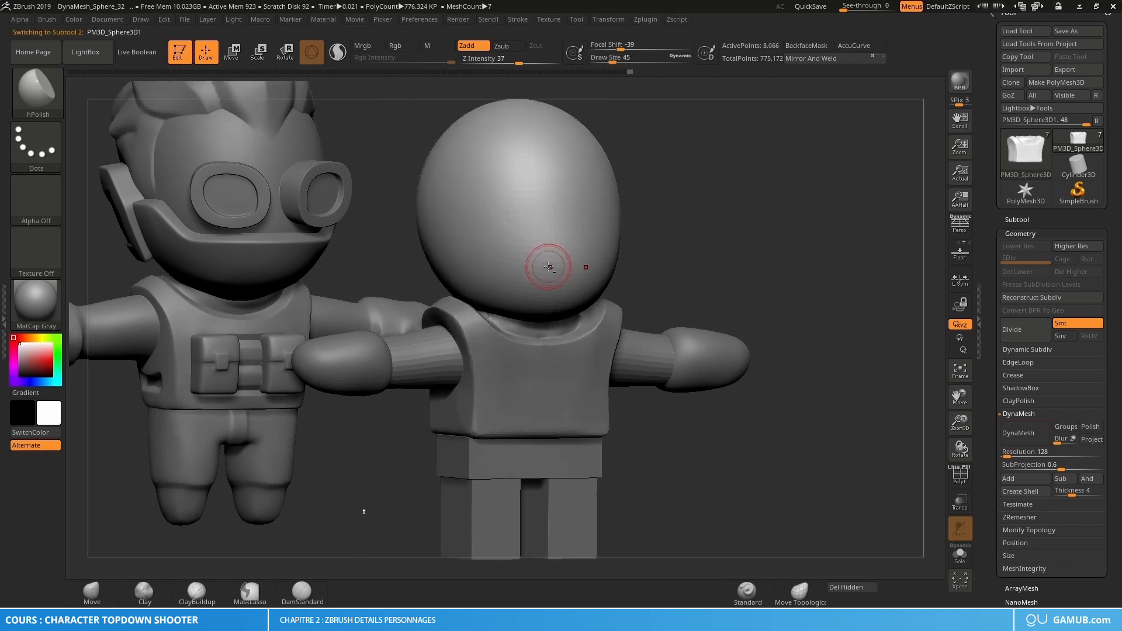
Examine the reference character's face mask from several angles and compare its placement with the blank head.
mouse_move(546, 258)
right_mouse_down("alt")
mouse_move(576, 291)
mouse_move(557, 388)
mouse_move(530, 352)
right_mouse_up("alt")
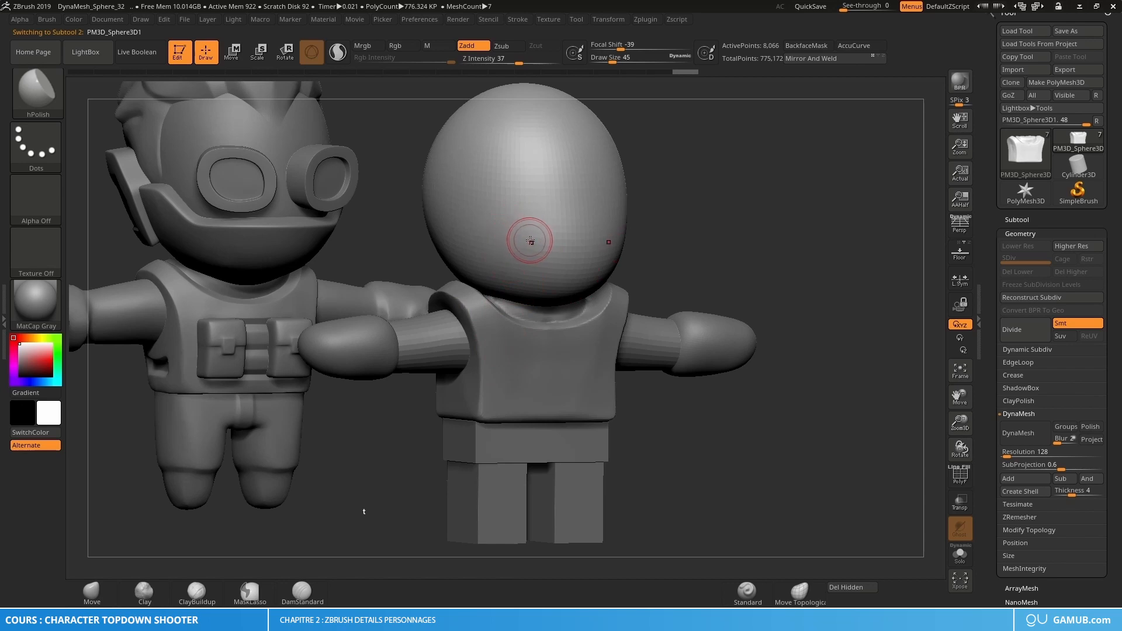
right_click_drag(536, 380, 555, 337, "alt")
right_click_drag(487, 217, 548, 270)
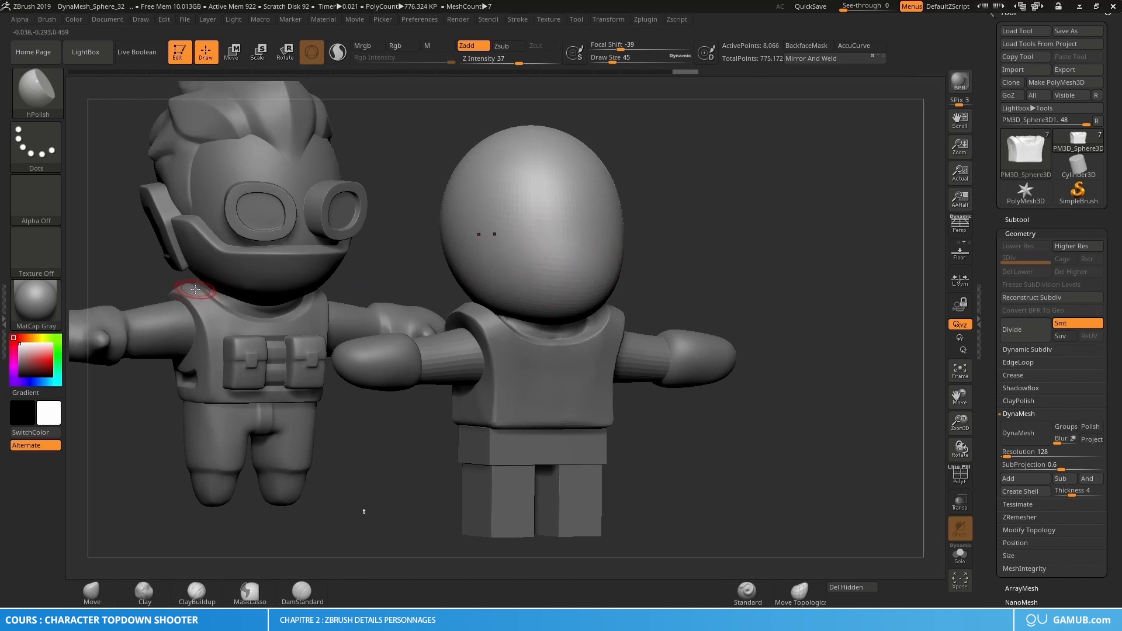
right_click_drag(533, 255, 529, 245)
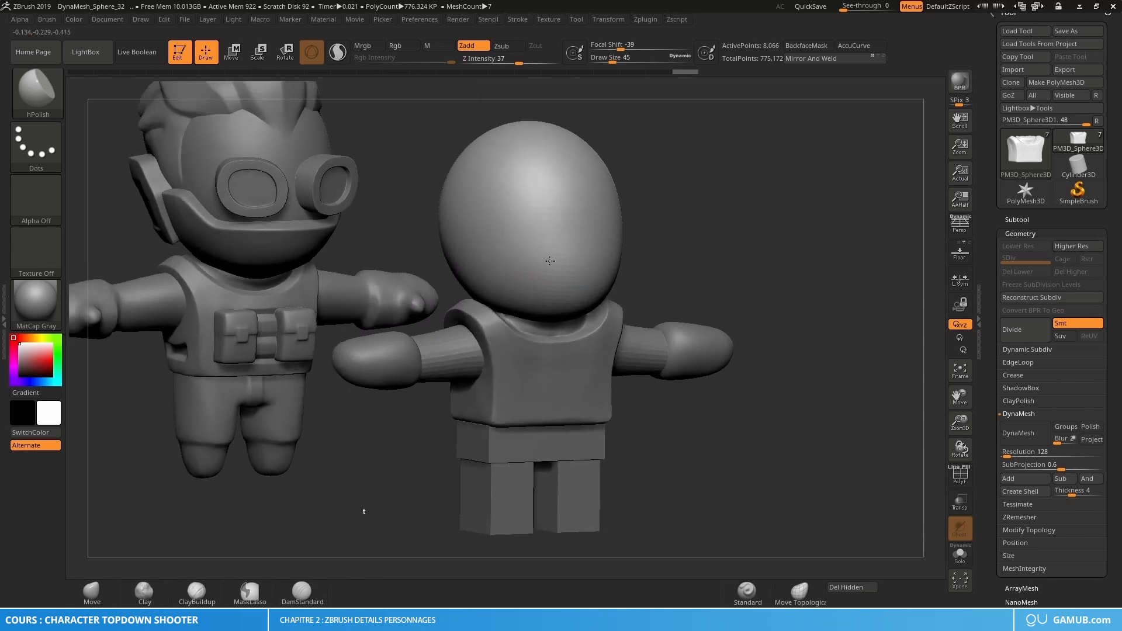
key("e")
left_click_drag(526, 220, 526, 222)
key("q")
mouse_move(581, 288)
right_mouse_down()
mouse_move(569, 288)
mouse_move(581, 273)
mouse_move(548, 287)
right_mouse_up()
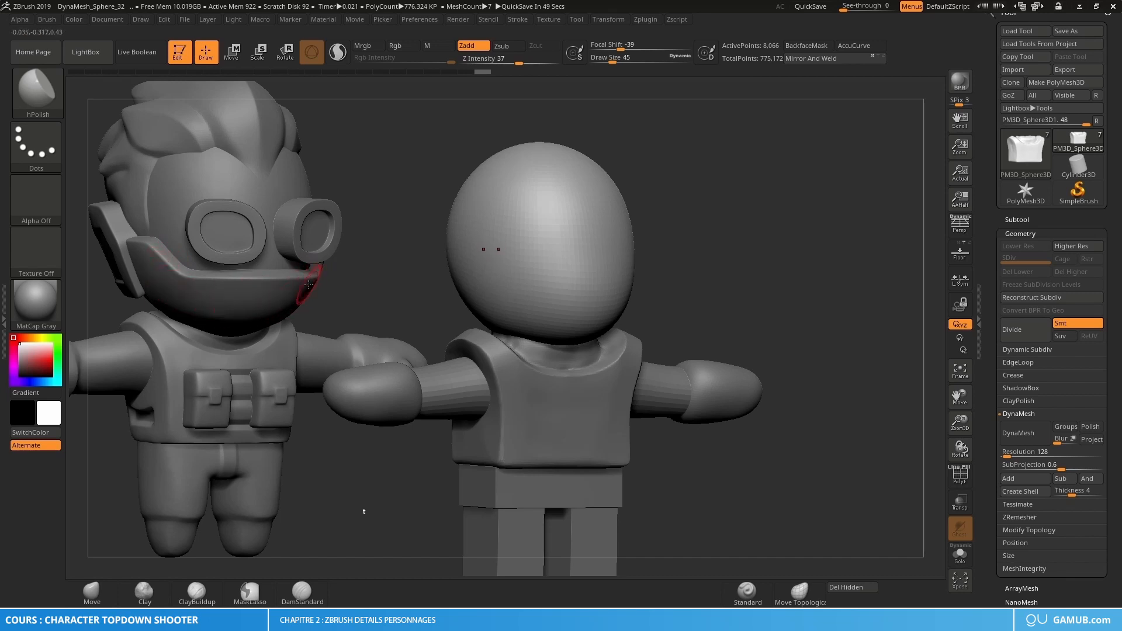
right_click_drag(177, 285, 273, 299, "alt")
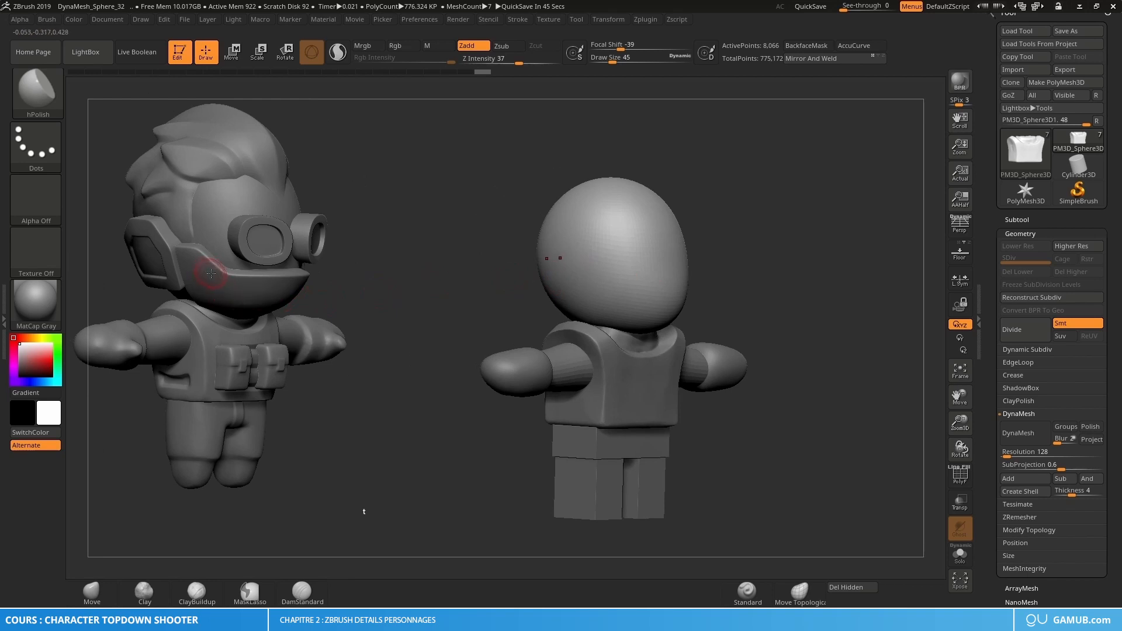
right_click_drag(672, 269, 611, 292)
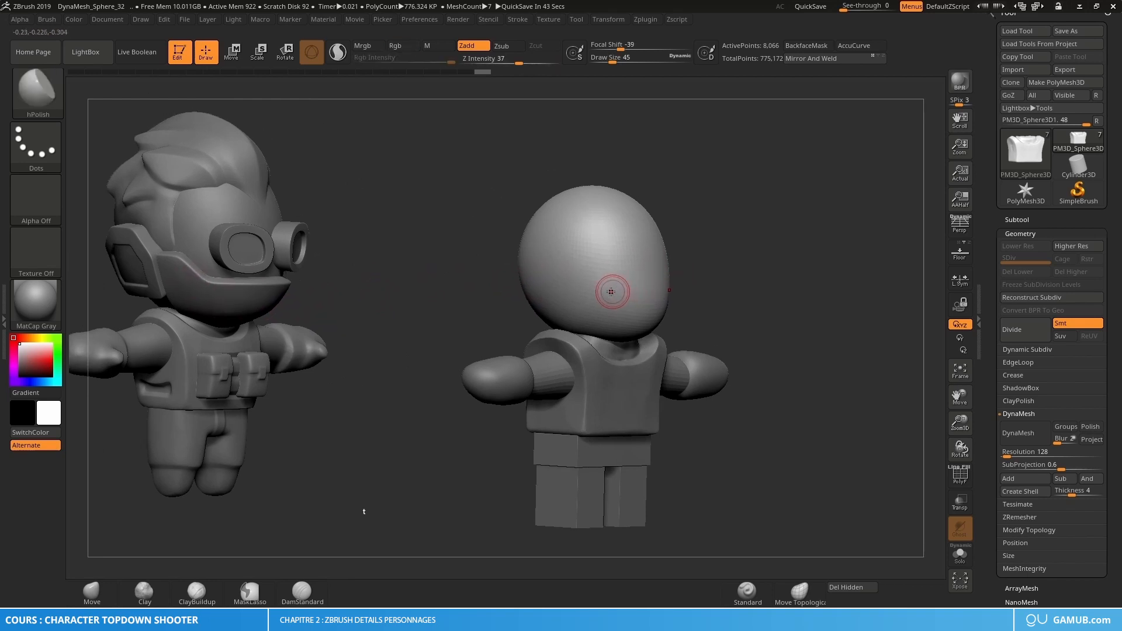
Start a mask on the side of the head's lower jaw with MaskPen at draw size 45.
key("ctrl")
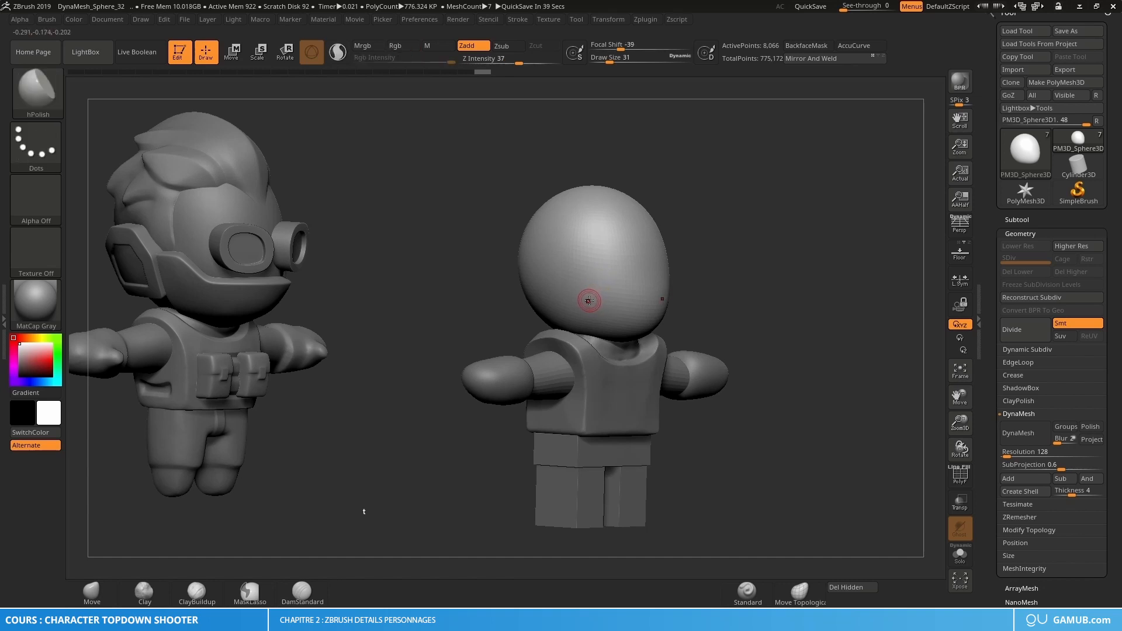
key("s")
left_click_drag(591, 303, 589, 304)
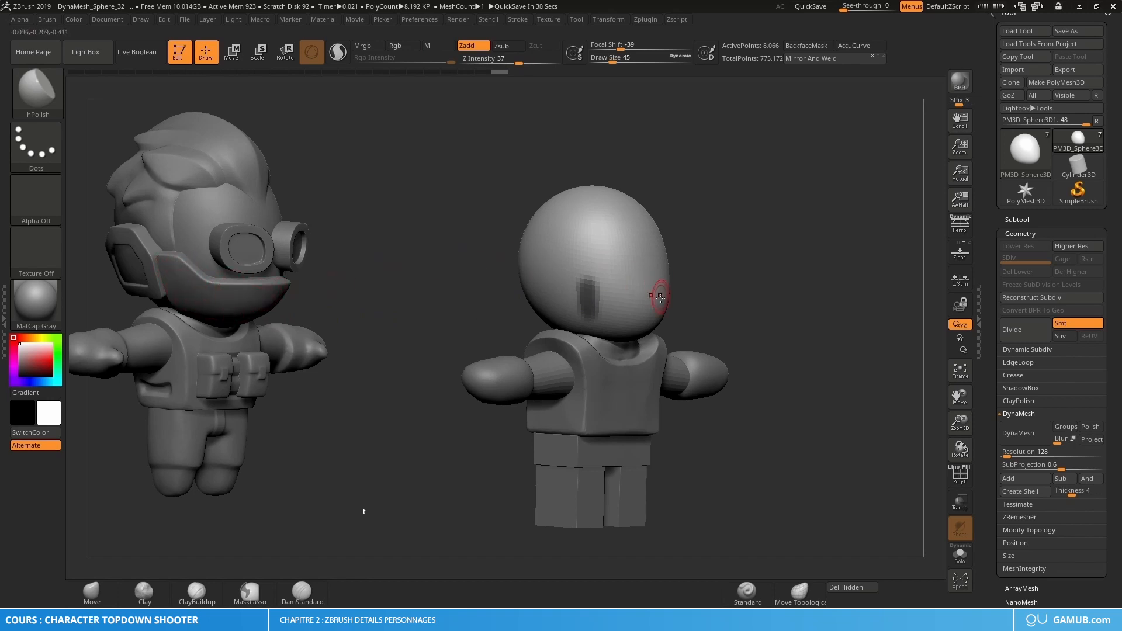
right_click_drag(617, 296, 636, 296, "alt")
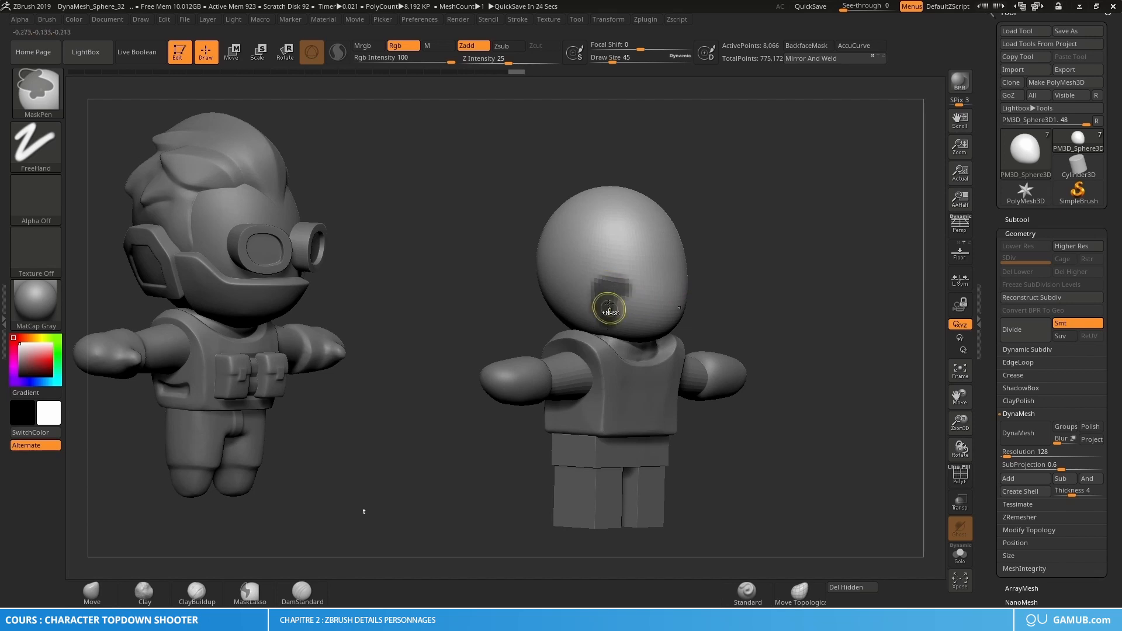
Extend the mask outline around the cheek and across the front of the face with MaskPen at draw size 27.
key("s")
right_click_drag(617, 301, 623, 287)
key("ctrl")
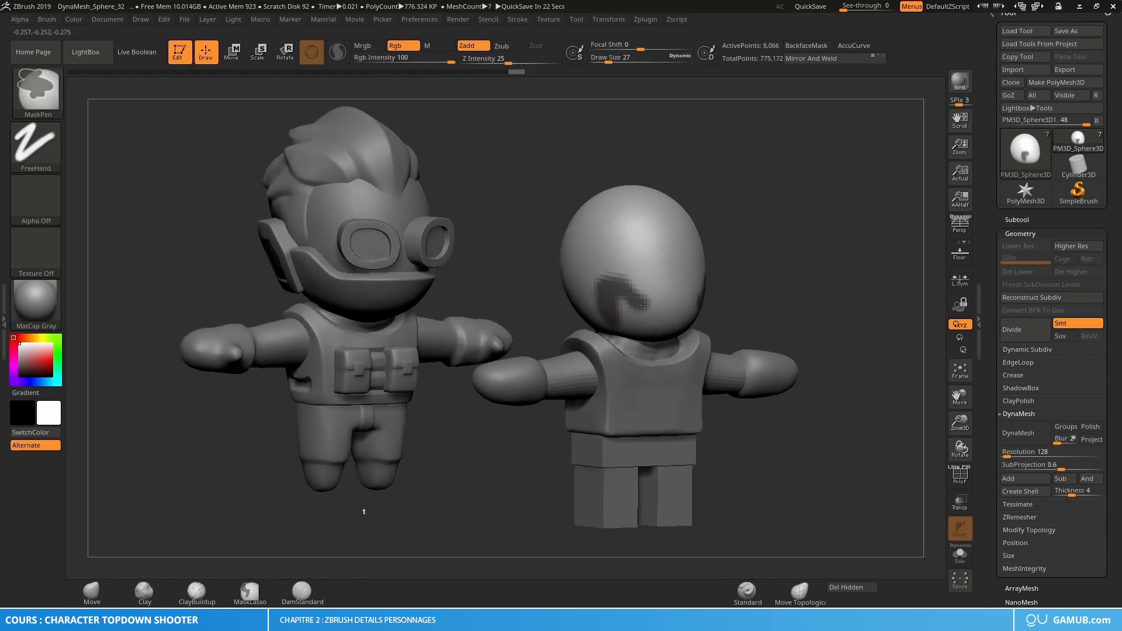
left_click_drag(644, 305, 664, 313, "ctrl")
right_click_drag(666, 315, 661, 325)
mouse_move(631, 304)
left_mouse_down("ctrl")
mouse_move(686, 302)
mouse_move(631, 309)
left_mouse_up("ctrl")
right_click_drag(619, 311, 696, 310)
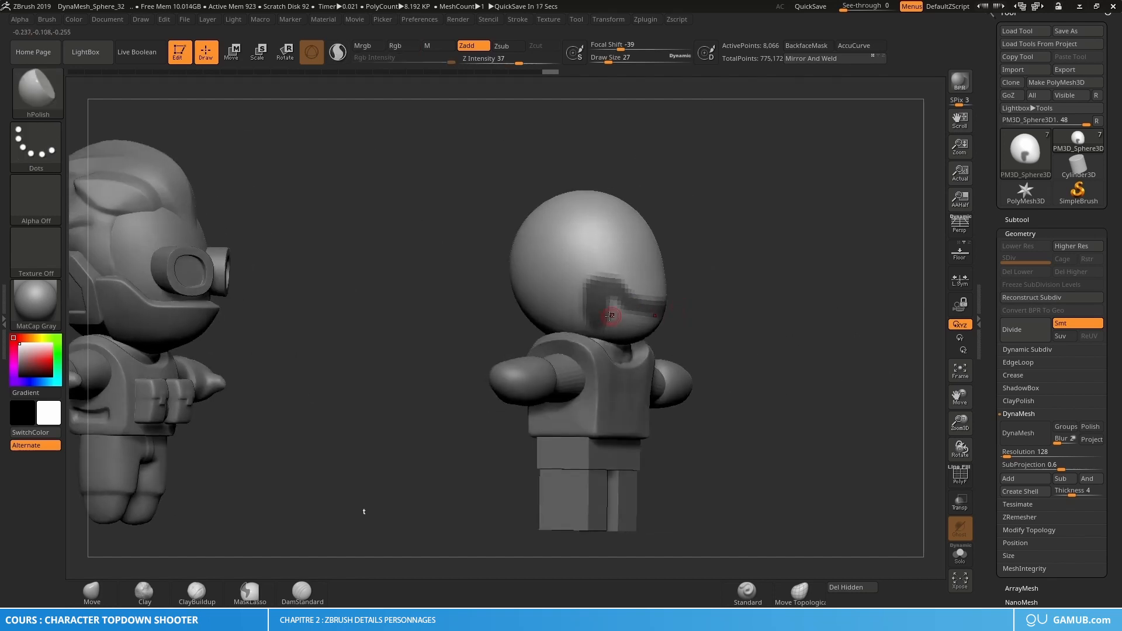
Fill in the jaw and chin inside the mask outline with MaskPen at draw size 48.
key("ctrl")
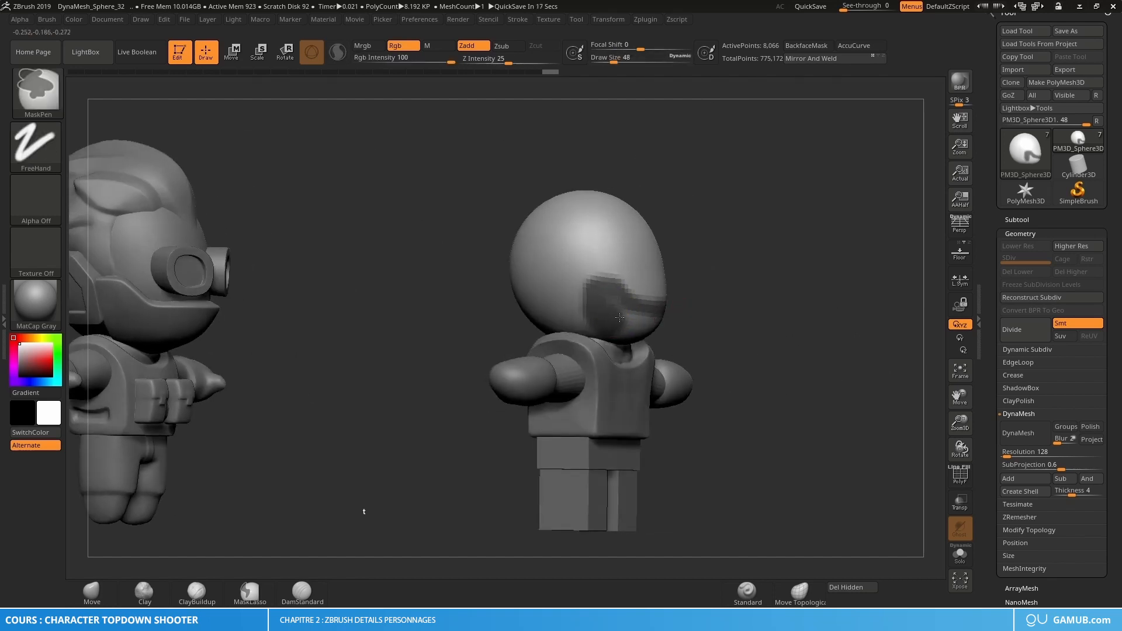
right_click_drag(627, 327, 608, 308)
mouse_move(610, 312)
left_mouse_down("ctrl")
mouse_move(659, 335)
mouse_move(646, 331)
left_mouse_up("ctrl")
key("ctrl")
mouse_move(646, 347)
right_mouse_down()
mouse_move(611, 322)
mouse_move(647, 326)
mouse_move(610, 304)
right_mouse_up()
left_click_drag(611, 303, 603, 291, "ctrl")
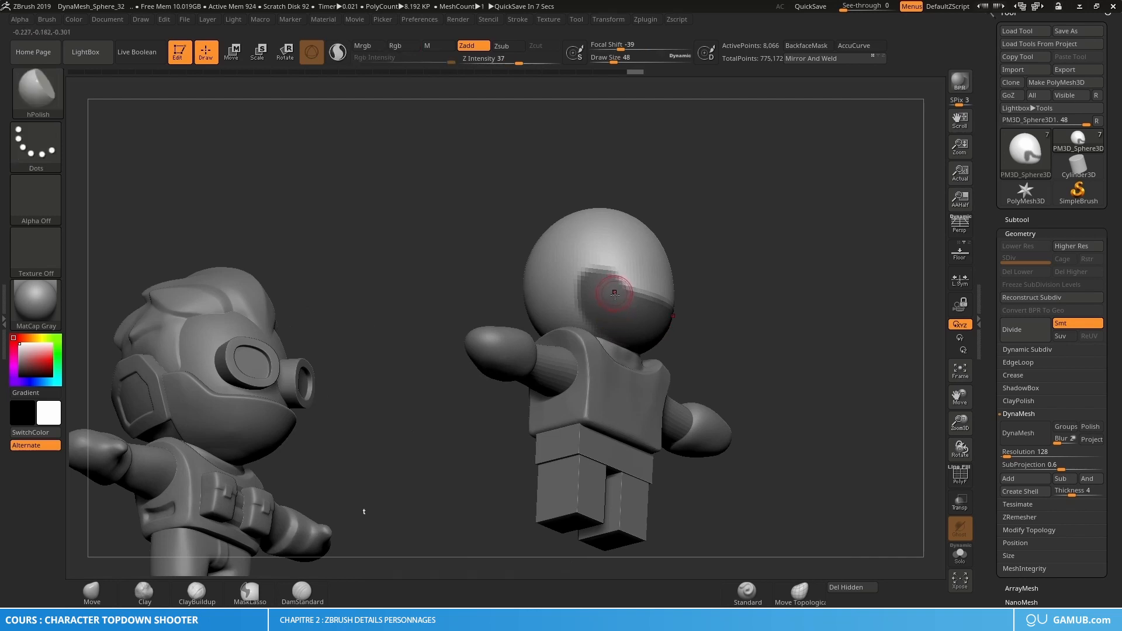
Set the draw size to 40 and refine the mask along its rear edge and the underside of the jaw.
mouse_move(613, 291)
right_mouse_down()
mouse_move(634, 311)
mouse_move(577, 302)
mouse_move(661, 298)
mouse_move(647, 300)
right_mouse_up()
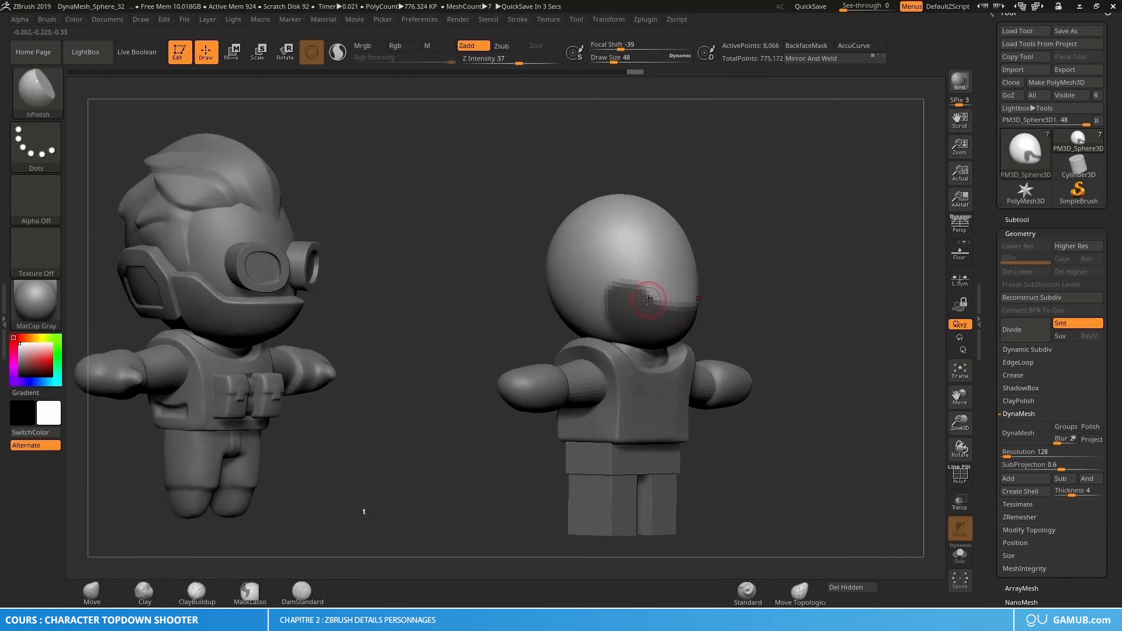
key("s")
left_click_drag(625, 297, 623, 297)
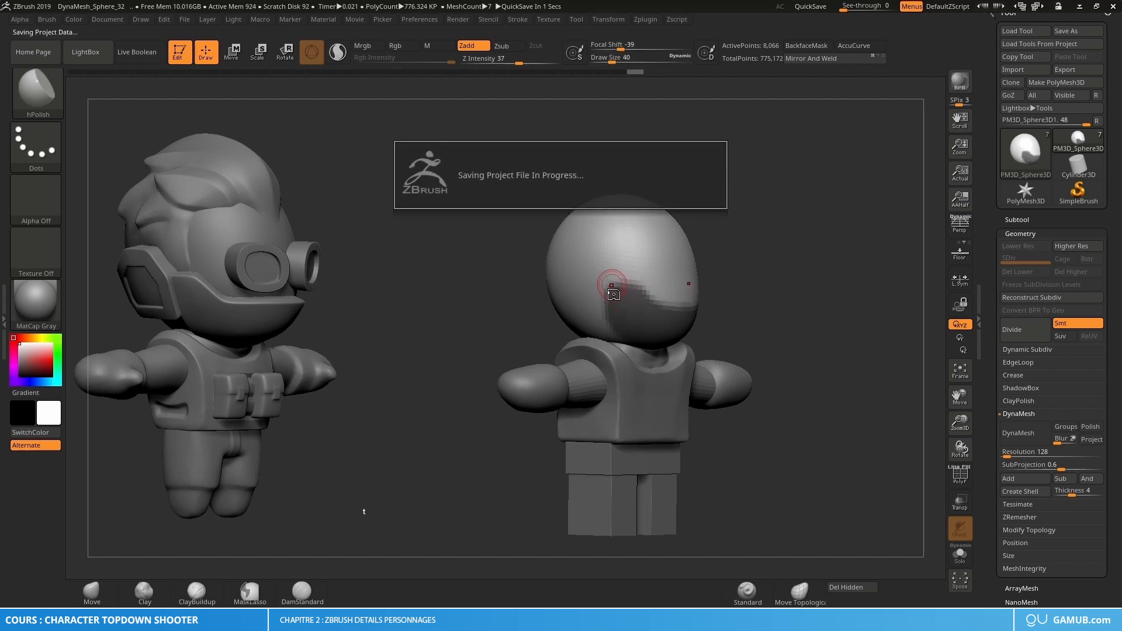
key("ctrl")
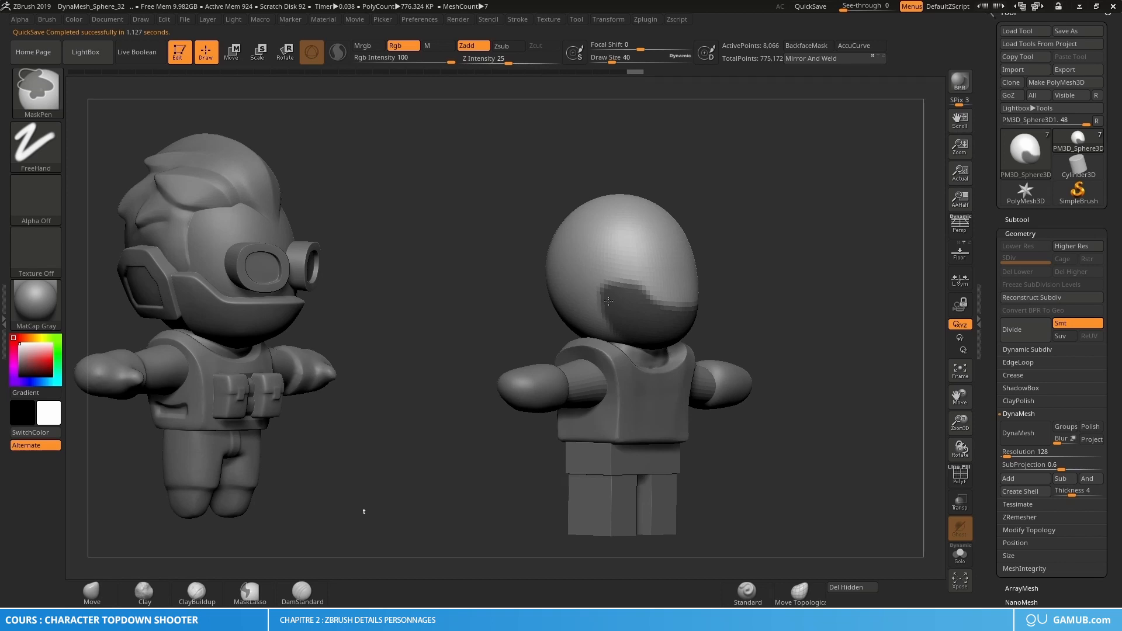
left_click_drag(610, 313, 612, 307, "ctrl")
right_click_drag(616, 324, 618, 292)
left_click_drag(618, 328, 621, 336, "ctrl")
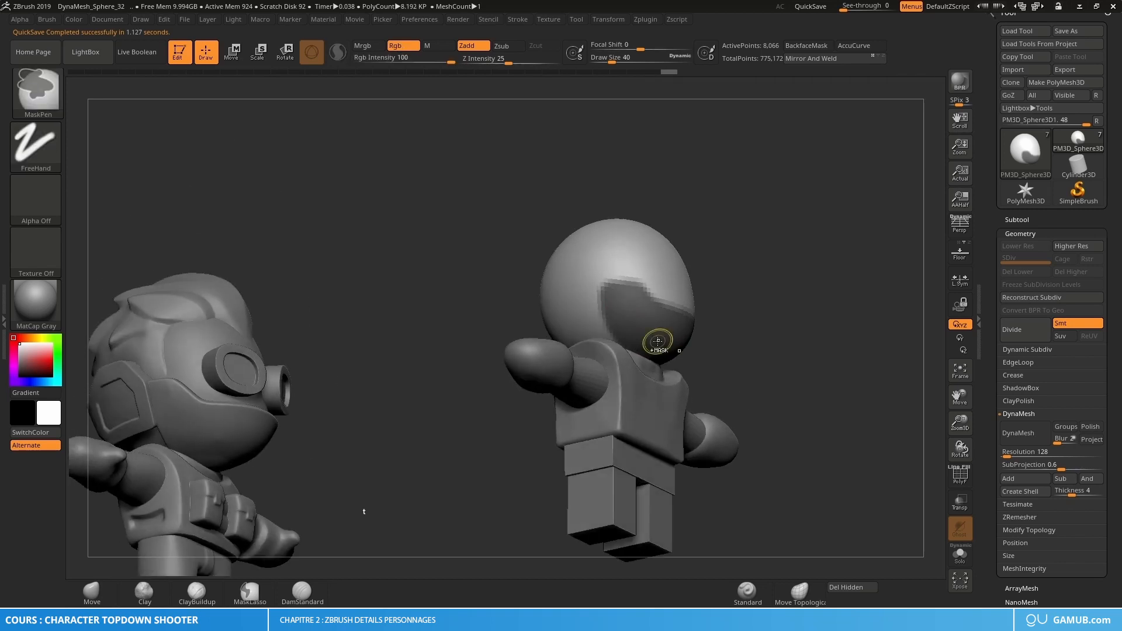
Clean up the mask's upper edge across the front of the face with MaskPen at draw size 40.
right_click_drag(637, 339, 648, 323)
key("ctrl")
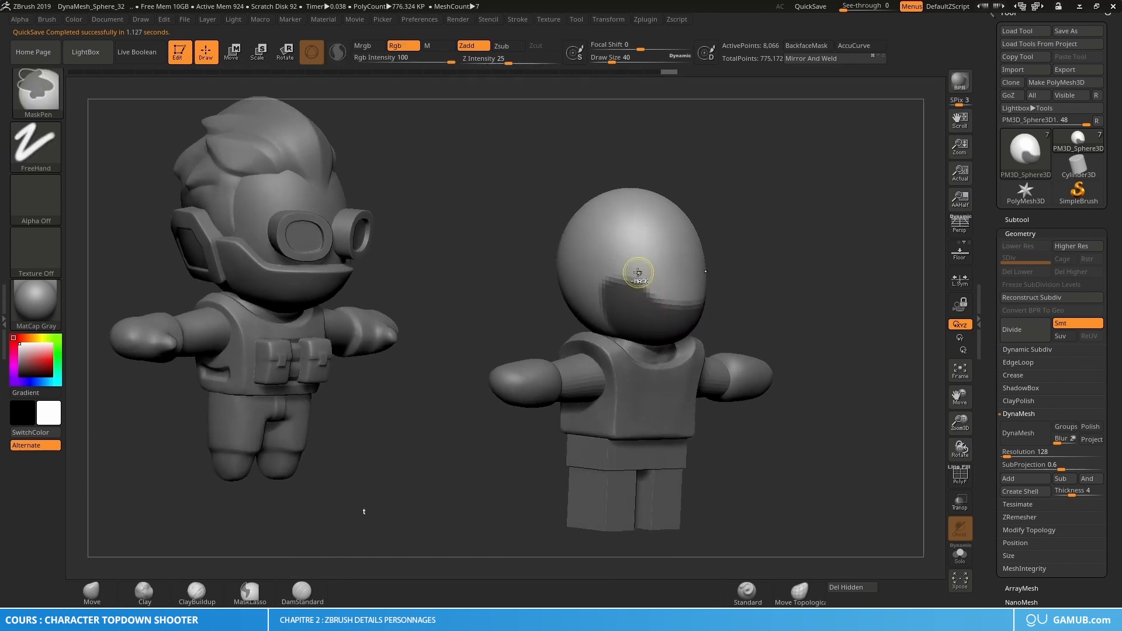
left_click(653, 299, "ctrl")
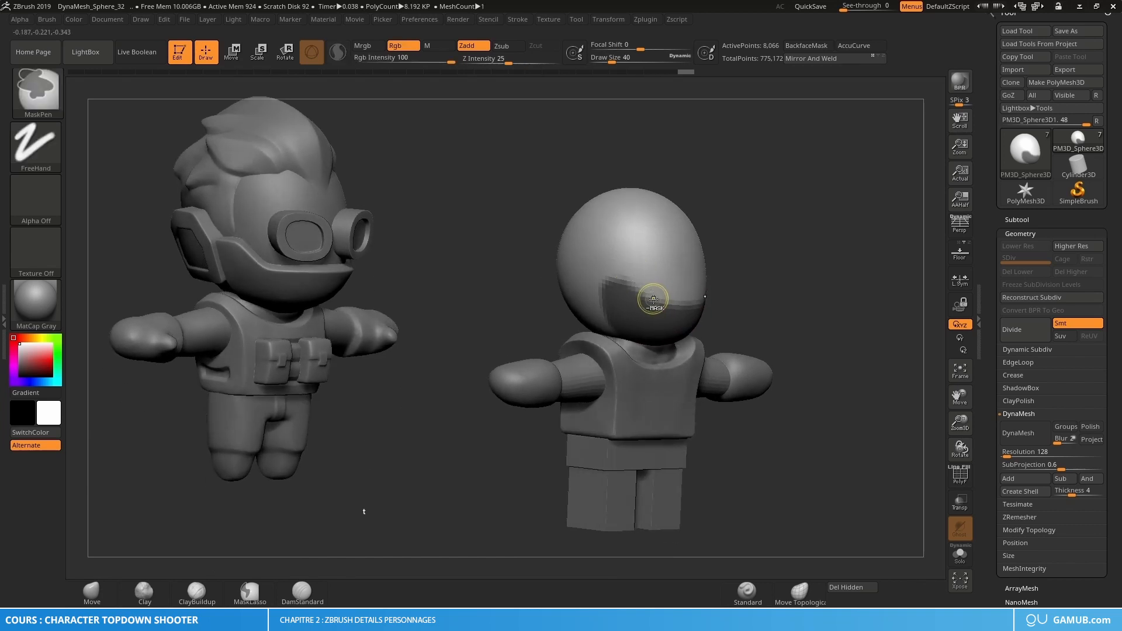
right_click_drag(656, 300, 656, 293)
key("ctrl")
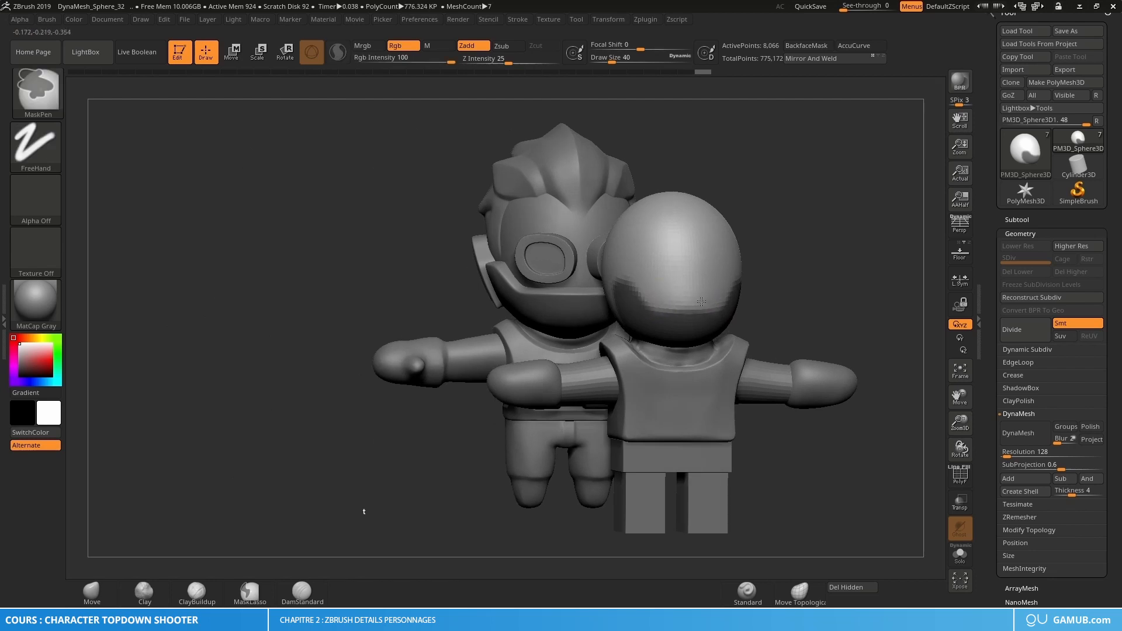
mouse_move(702, 300)
right_mouse_down()
mouse_move(656, 380)
mouse_move(601, 304)
right_mouse_up()
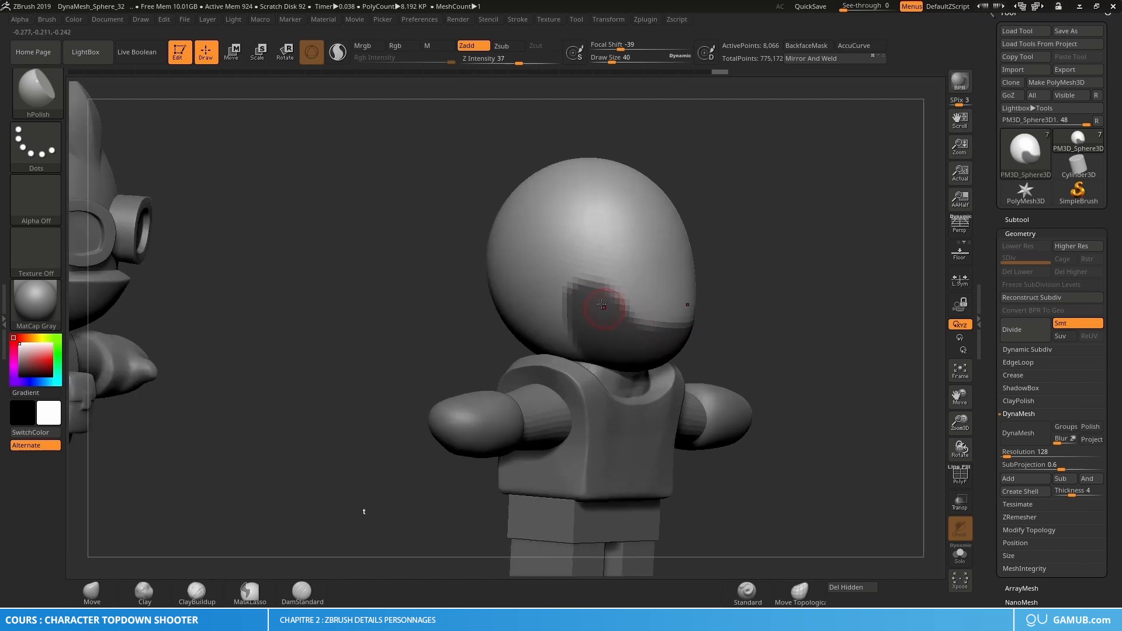
Extend the mask higher on the cheek and erase its top border to a straighter edge.
mouse_move(577, 293)
left_mouse_down("ctrl")
mouse_move(590, 275)
mouse_move(619, 288)
mouse_move(646, 324)
mouse_move(656, 318)
mouse_move(596, 280)
mouse_move(634, 273)
left_mouse_up("ctrl")
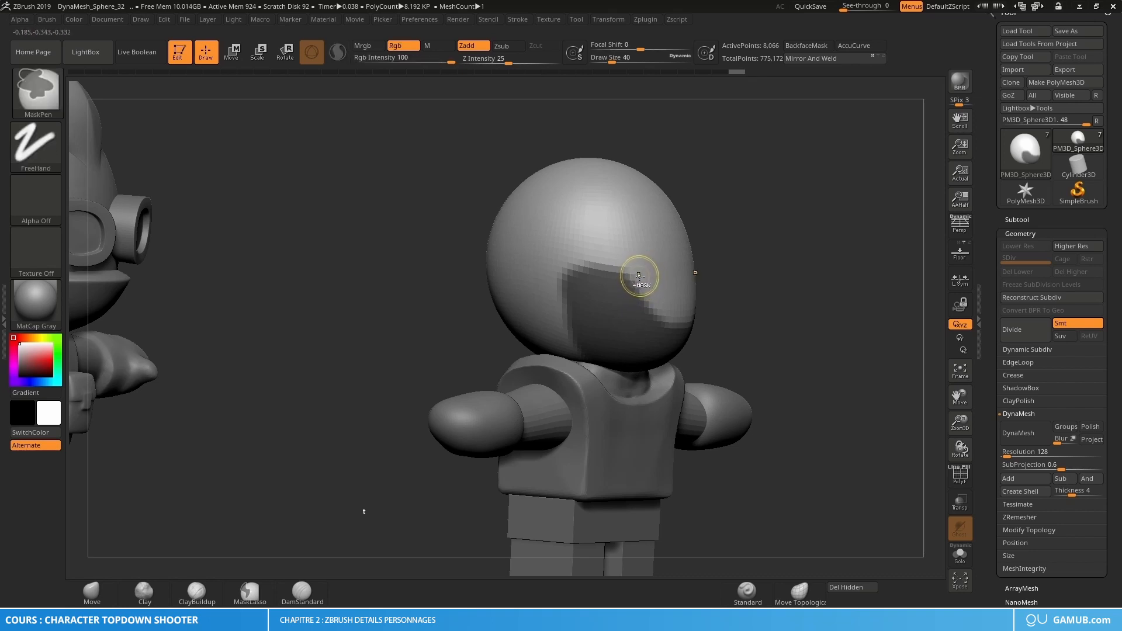
left_click_drag(637, 274, 565, 280, "ctrl+alt")
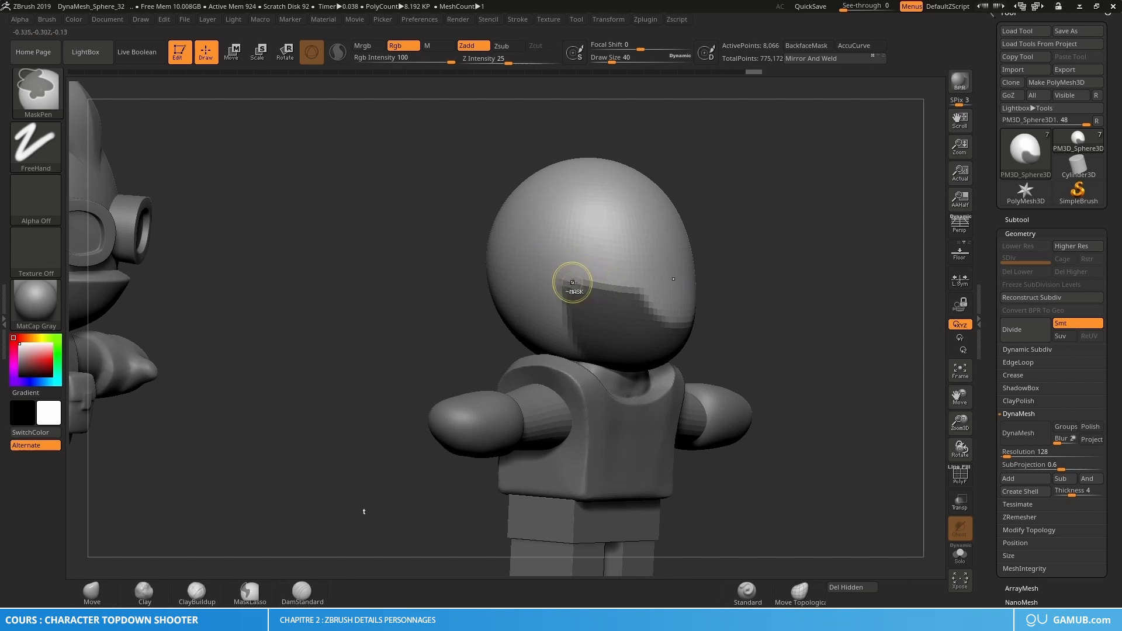
key("ctrl+z")
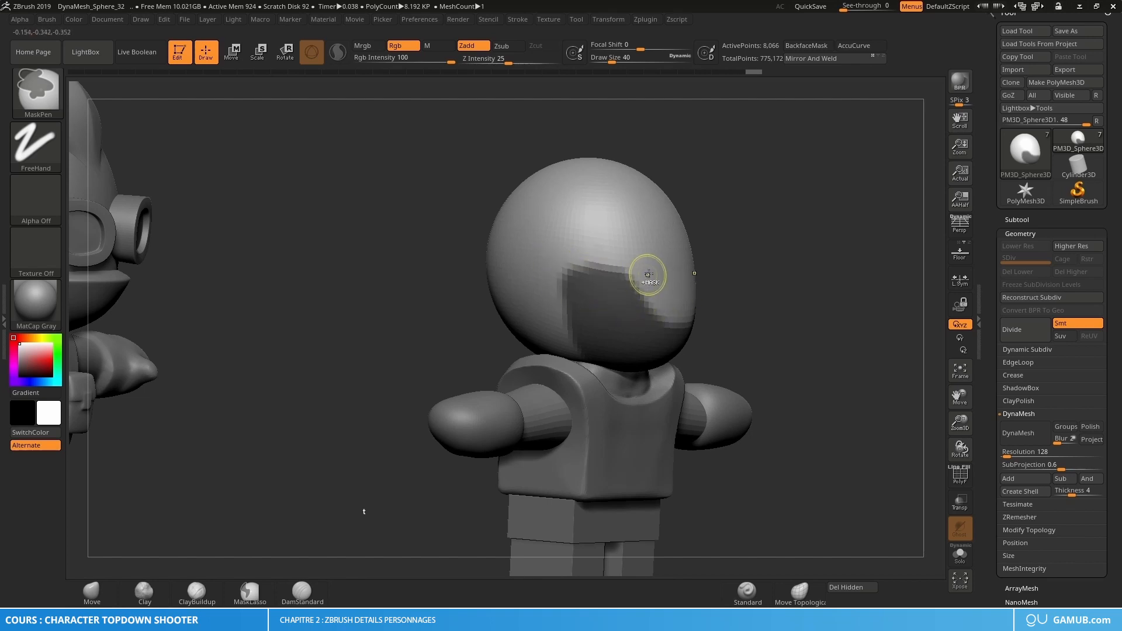
left_click_drag(623, 268, 593, 263, "ctrl+alt")
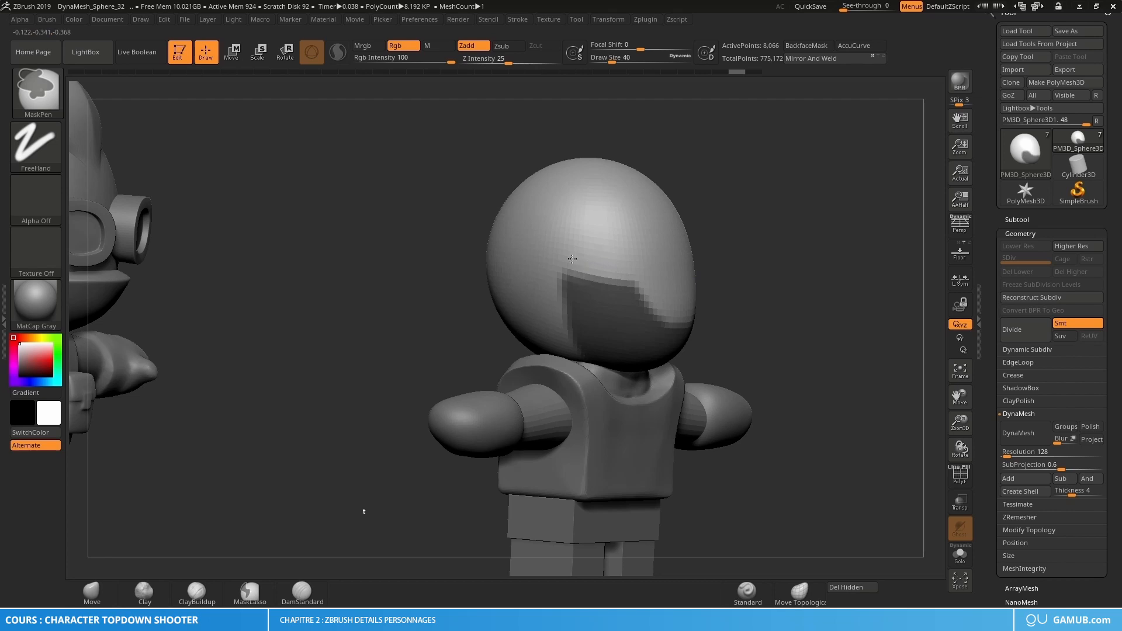
Trim the mask's upper front area into a slope running from the cheek down to the chin.
key("f")
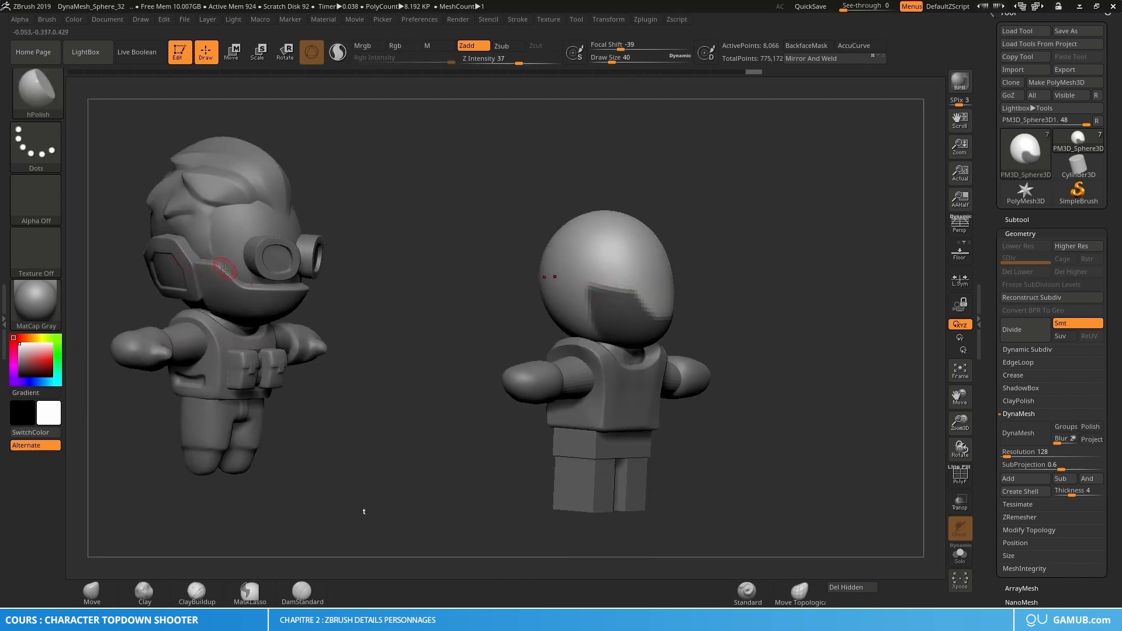
mouse_move(649, 308)
right_mouse_down()
mouse_move(621, 314)
mouse_move(607, 290)
mouse_move(556, 291)
right_mouse_up()
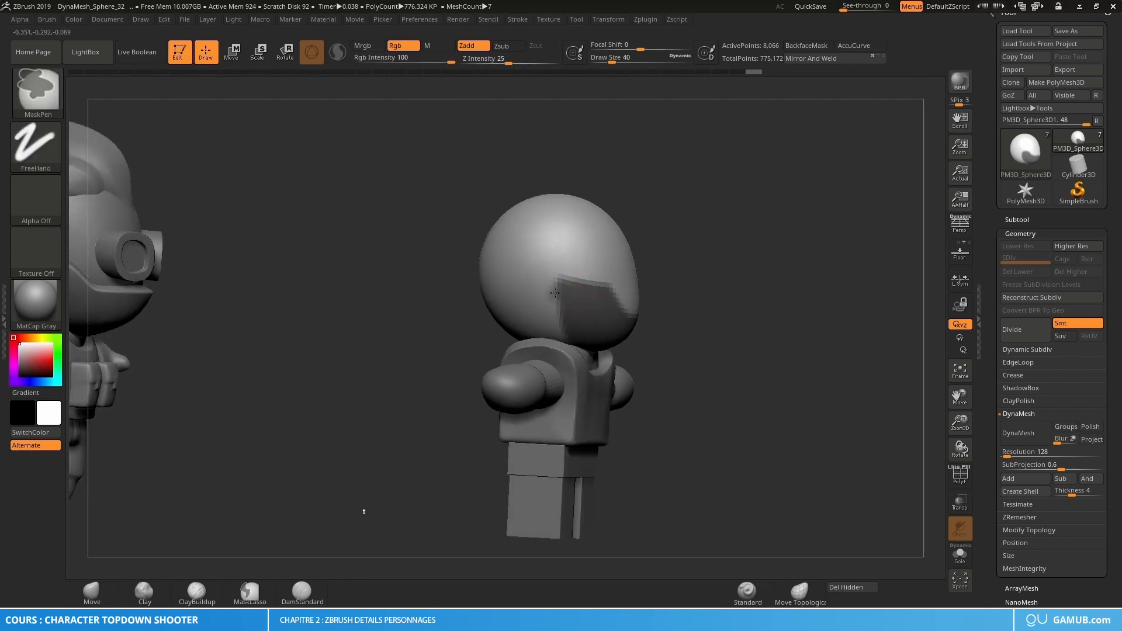
right_click_drag(561, 334, 583, 258)
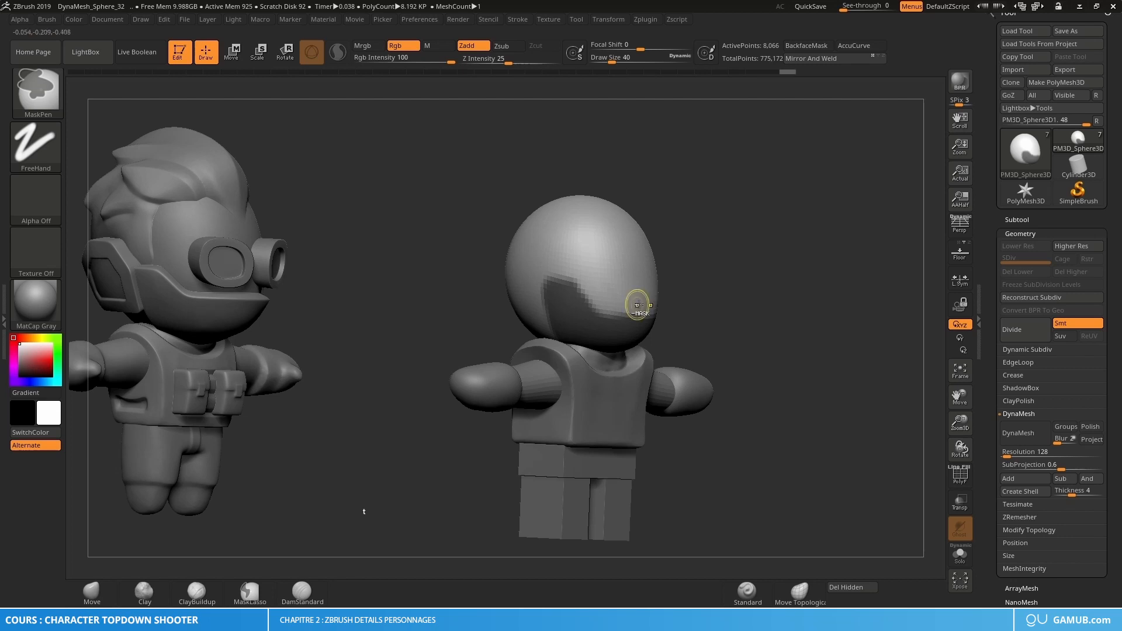
mouse_move(709, 306)
right_mouse_down()
mouse_move(616, 313)
mouse_move(671, 306)
mouse_move(638, 304)
right_mouse_up()
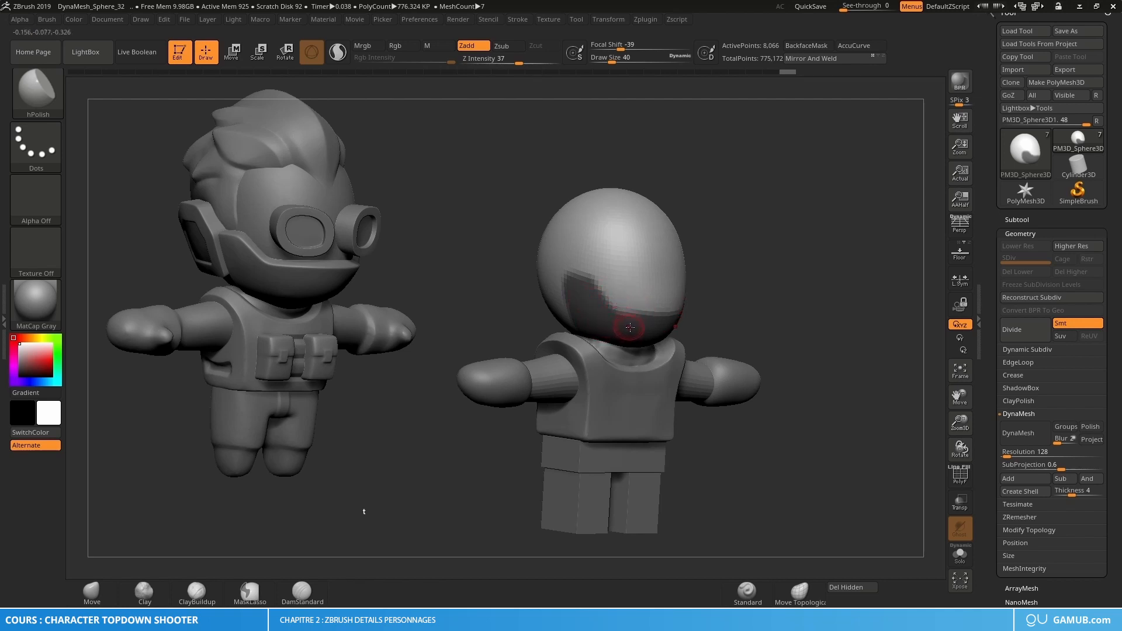
right_click_drag(615, 314, 624, 300, "alt")
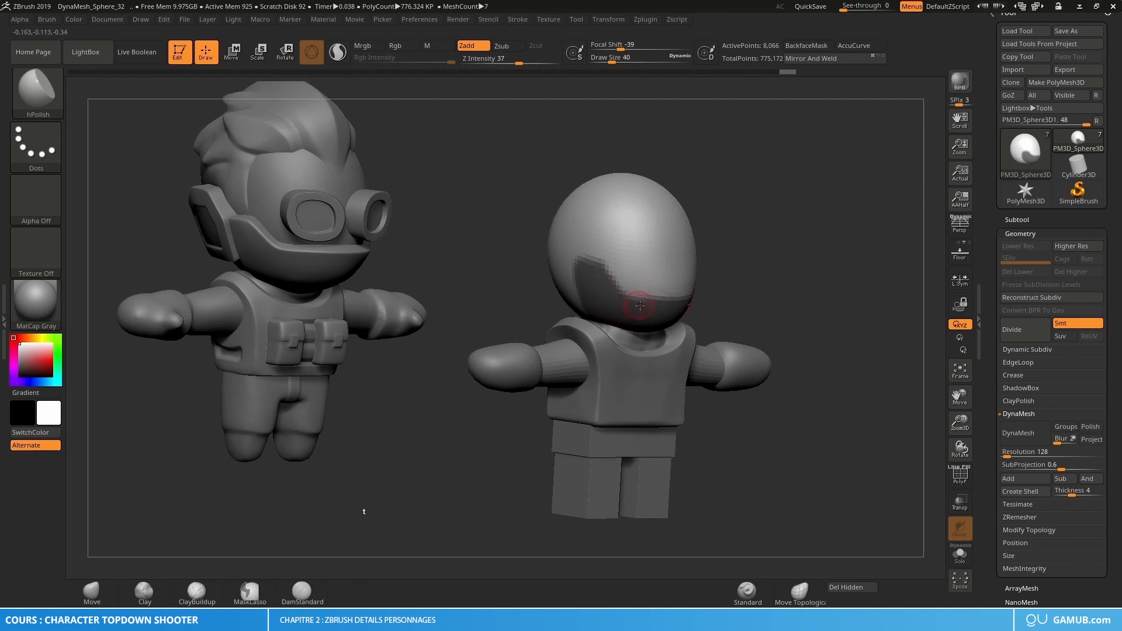
Isolate the head and check the mask's shape around the cheek and chin against the reference character.
right_click_drag(751, 441, 811, 410)
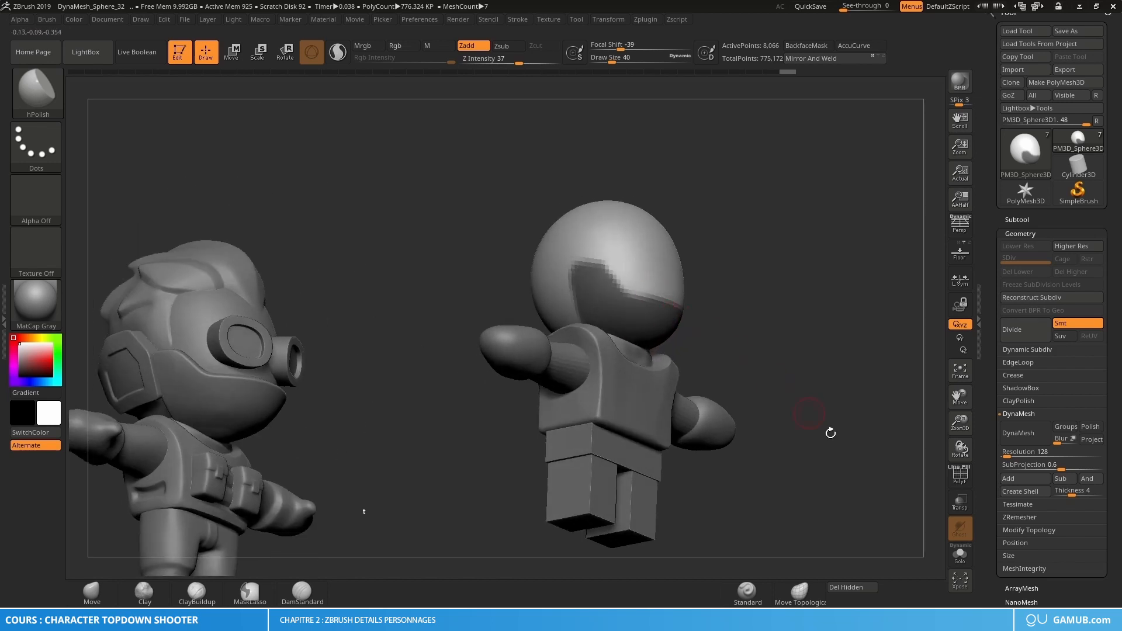
left_click(959, 555)
right_click_drag(612, 275, 609, 332)
key("ctrl")
mouse_move(609, 332)
left_mouse_down("ctrl")
mouse_move(629, 360)
mouse_move(624, 332)
left_mouse_up("ctrl")
right_click_drag(646, 350, 704, 368)
left_click(959, 554)
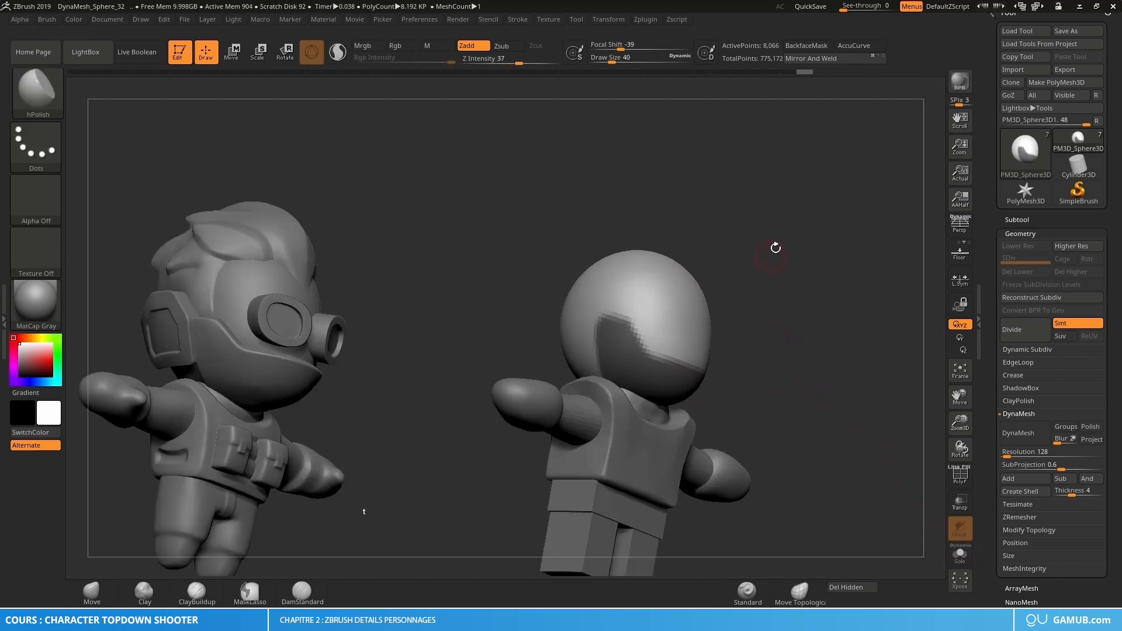
right_click_drag(842, 299, 779, 318)
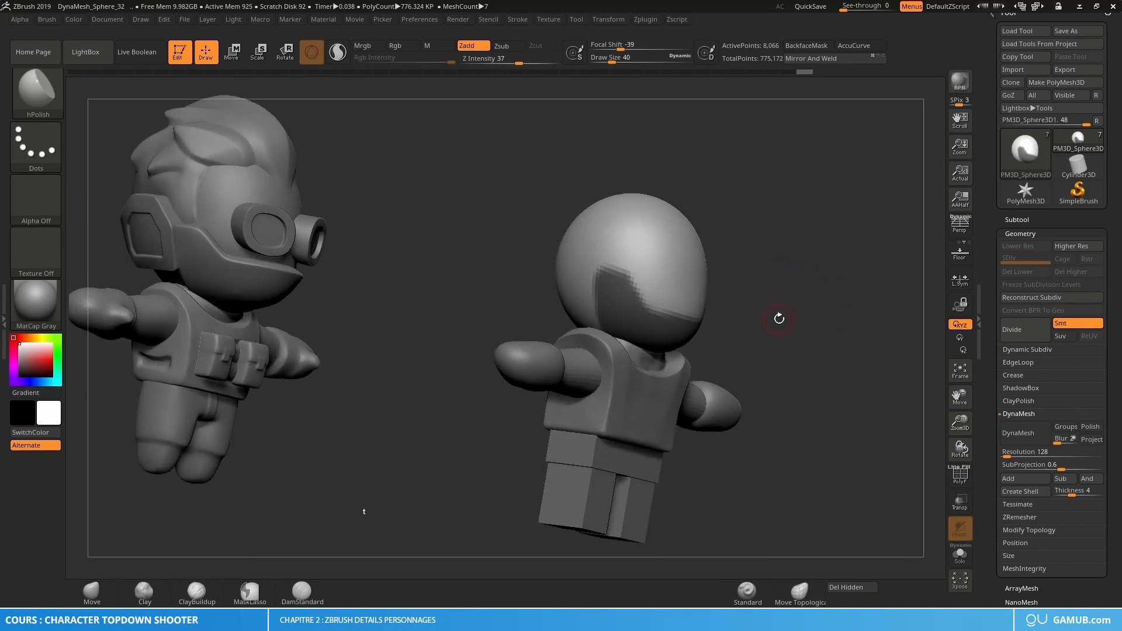
Preview a double-sided extraction of the masked jaw area with a thickness of 0.02.
left_click(1022, 233)
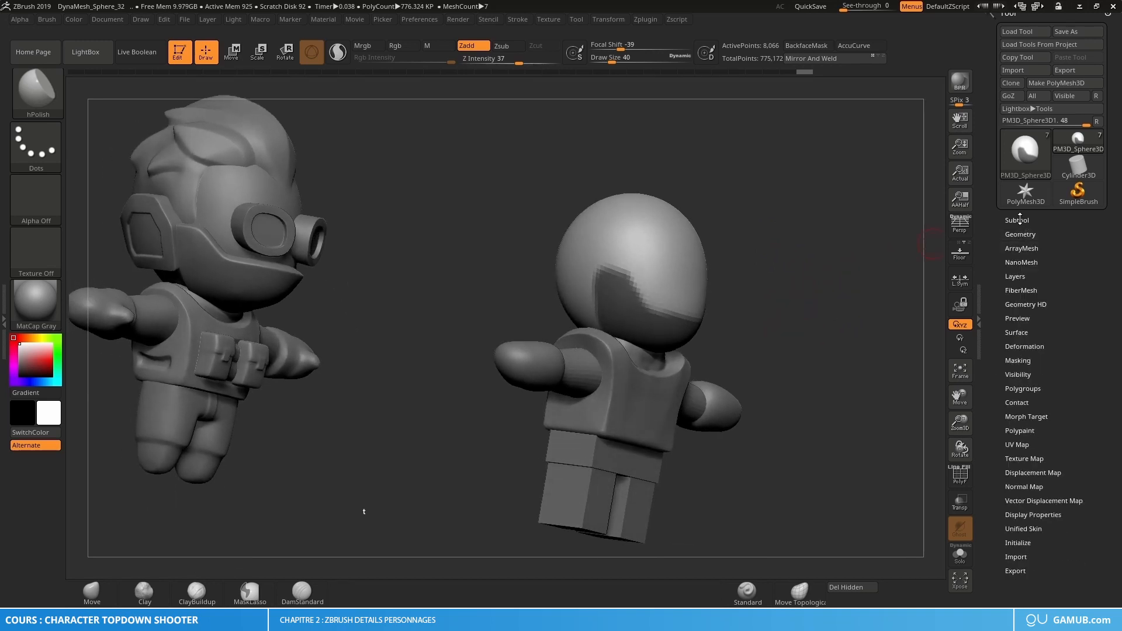
left_click(1023, 219)
scroll(993, 389, "down", 3)
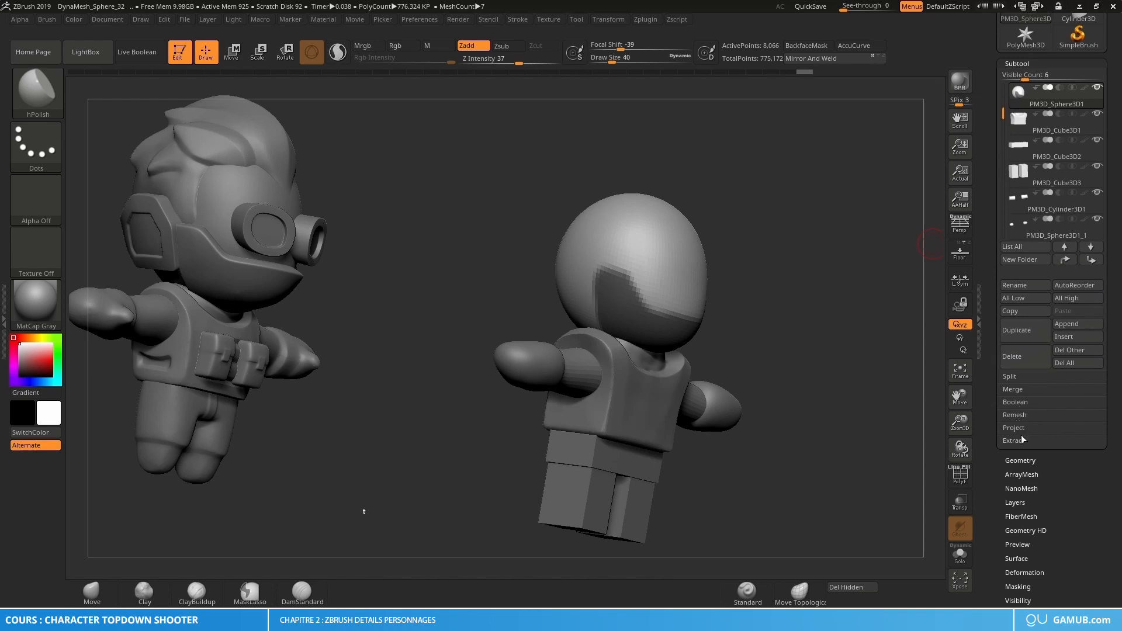
left_click(1021, 439)
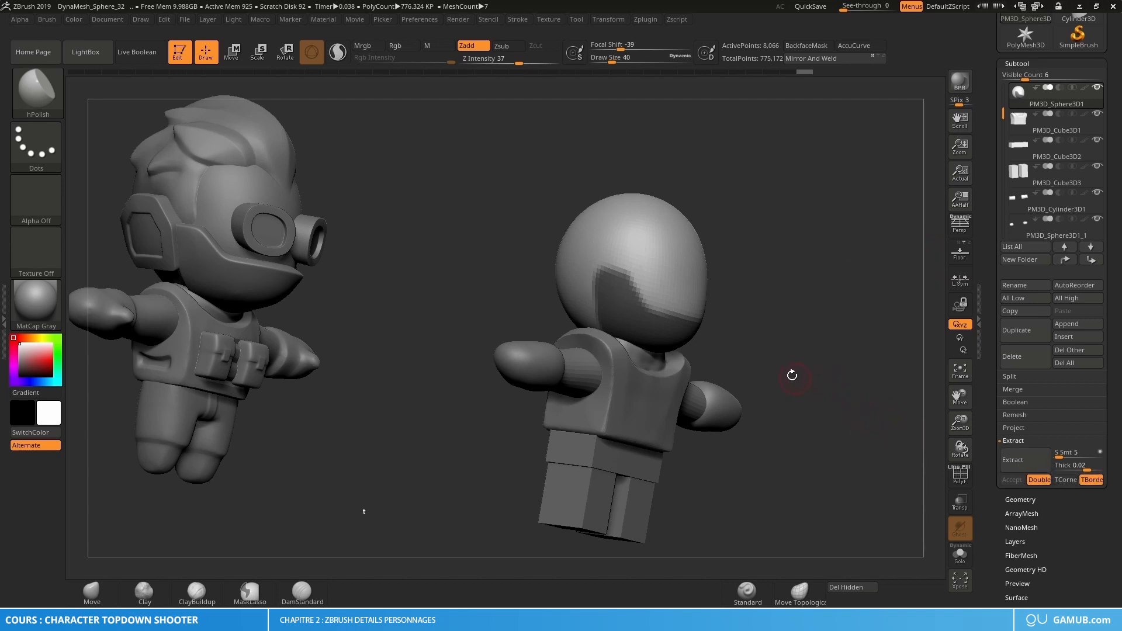
left_click(1026, 461)
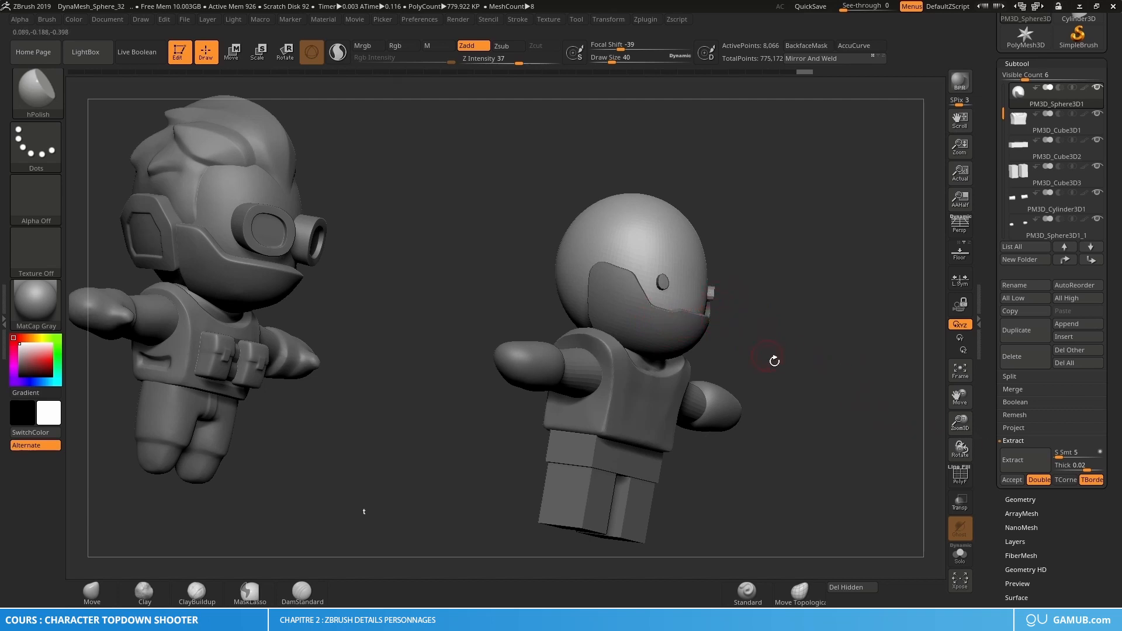
left_click(1080, 466)
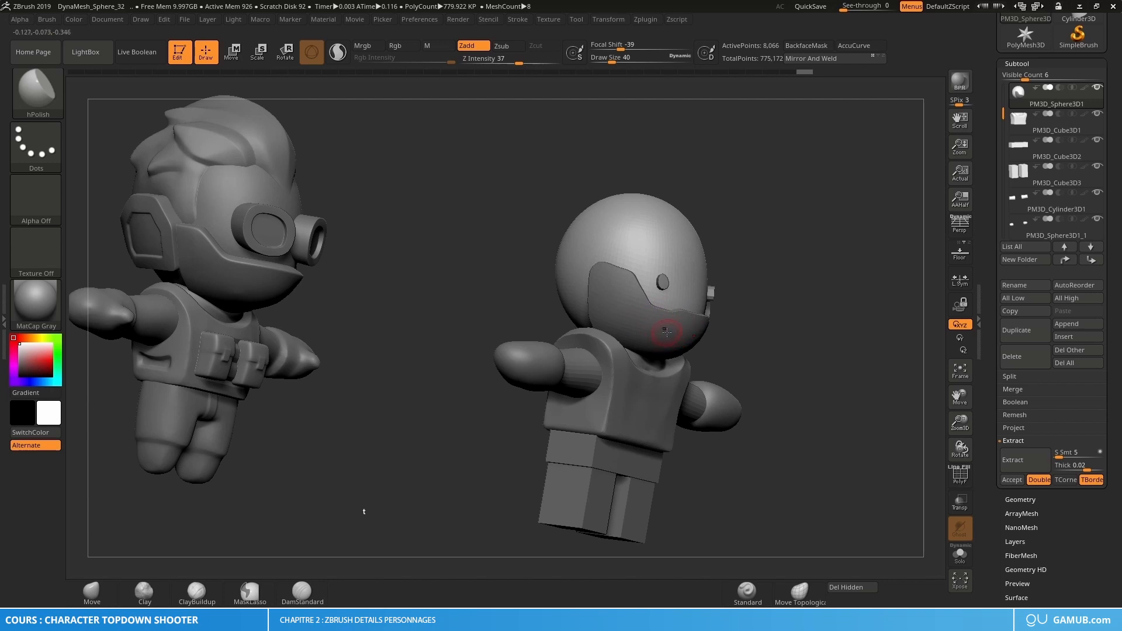
mouse_move(672, 329)
left_mouse_down()
mouse_move(656, 338)
mouse_move(681, 321)
mouse_move(663, 331)
left_mouse_up()
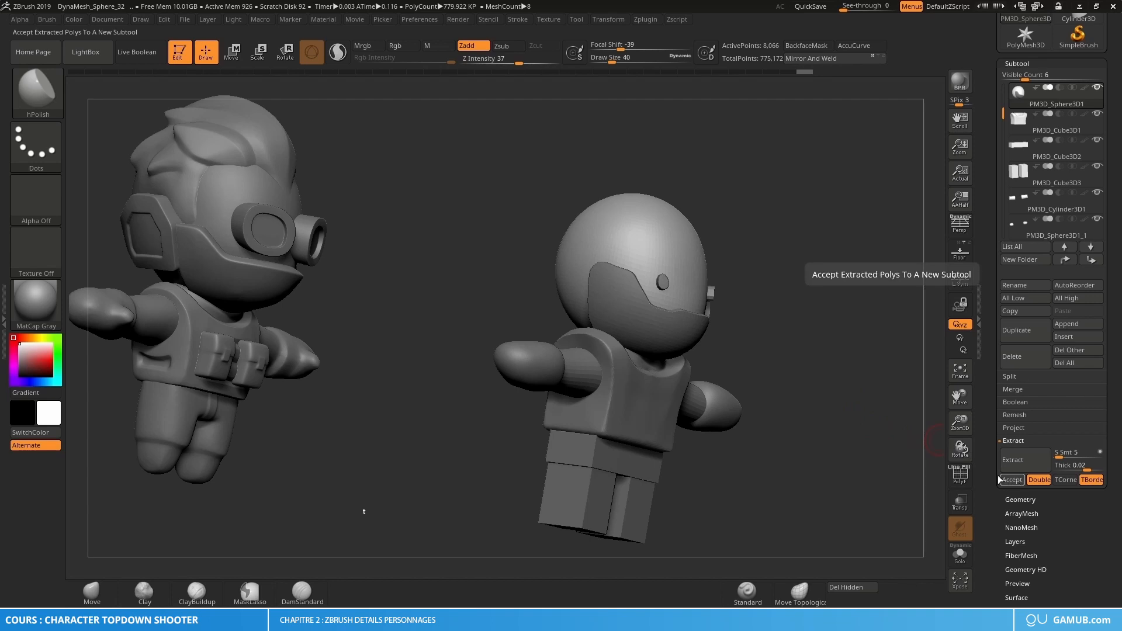
left_click_drag(846, 359, 834, 370)
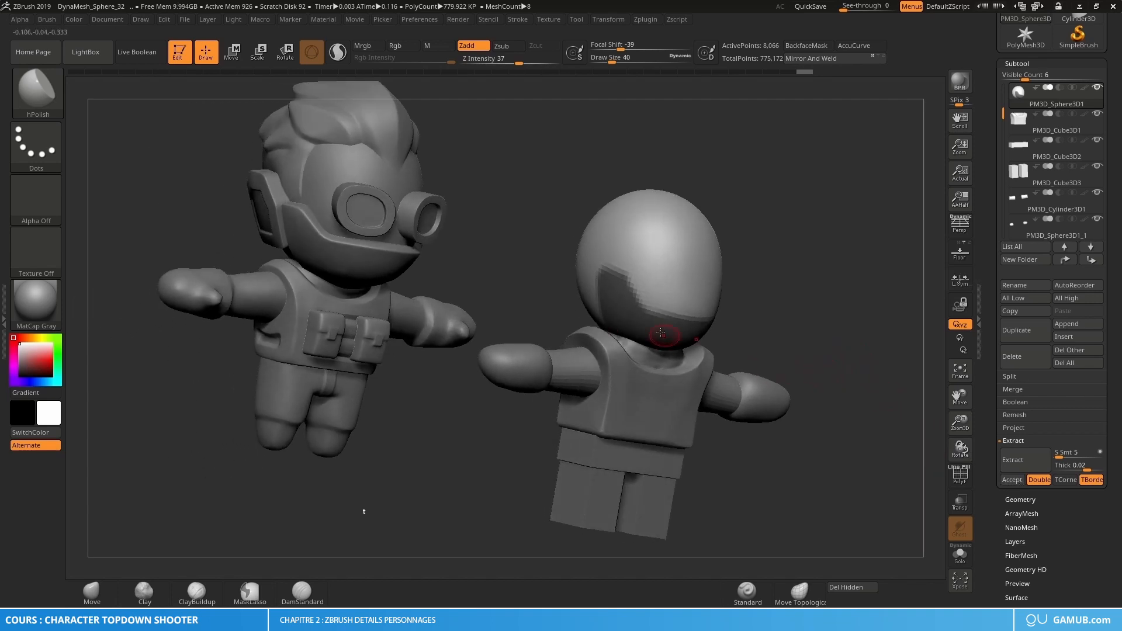
left_click_drag(806, 320, 935, 409)
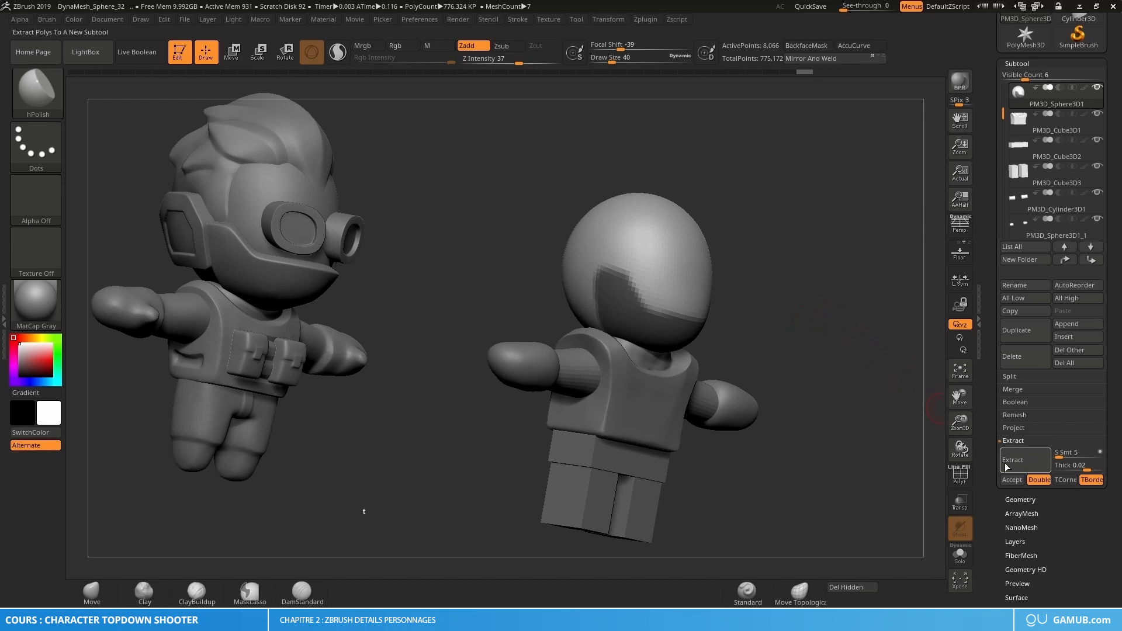
Erase the stray mask spots at eye height on the face and preview the jaw extraction again.
left_click(1018, 462)
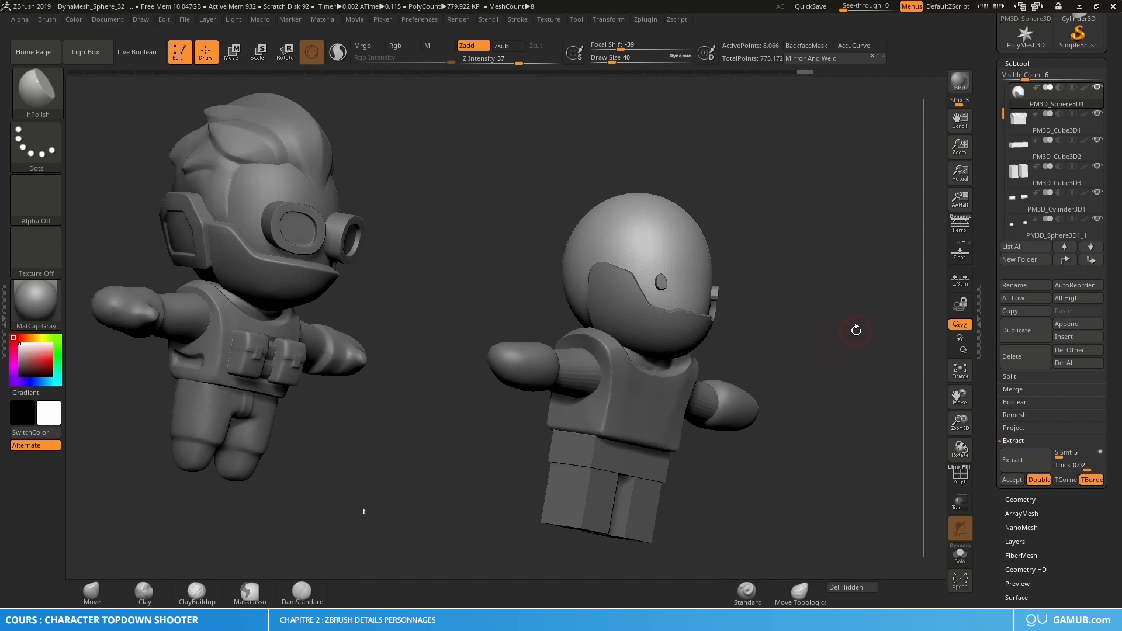
mouse_move(856, 330)
left_mouse_down()
mouse_move(786, 327)
mouse_move(831, 315)
mouse_move(814, 340)
mouse_move(784, 343)
mouse_move(689, 288)
left_mouse_up()
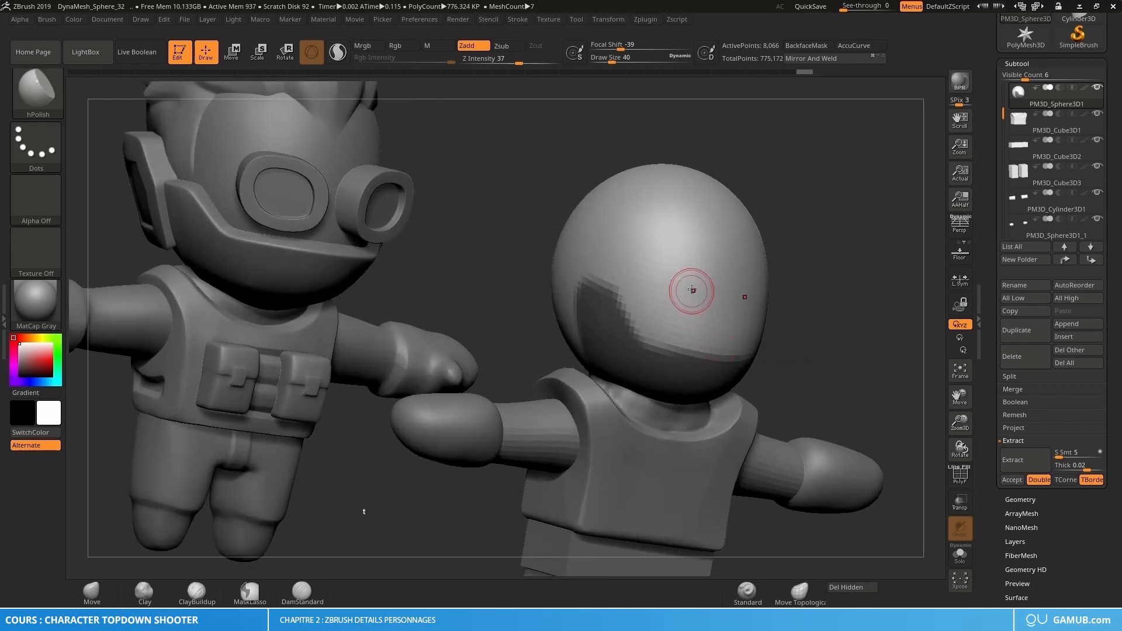
left_click(1037, 461)
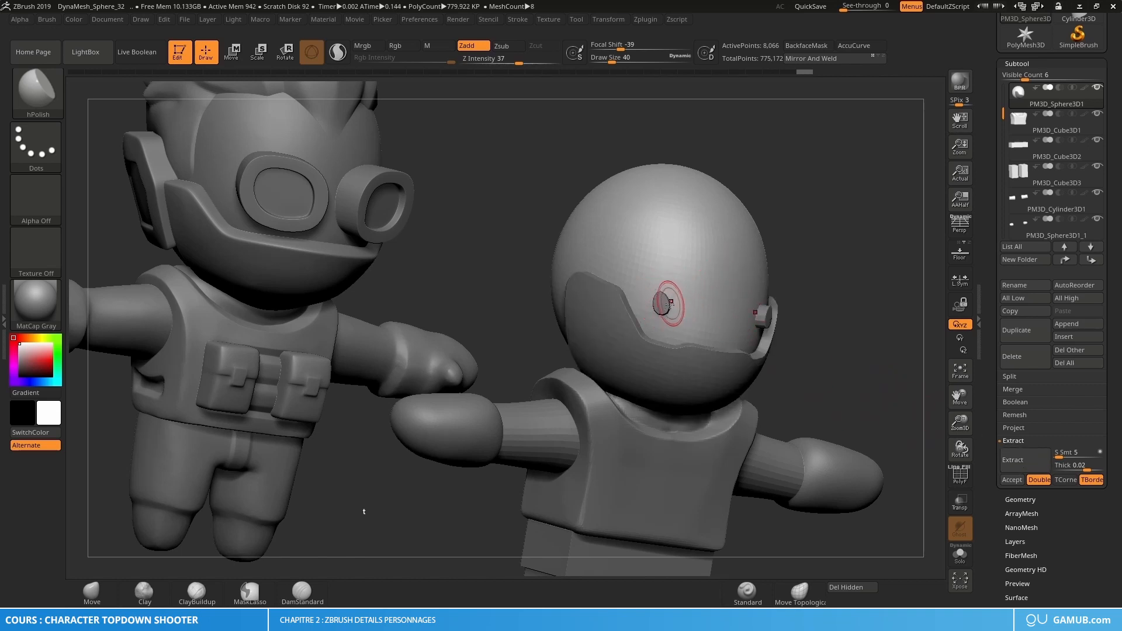
left_click_drag(840, 339, 793, 293)
key("ctrl")
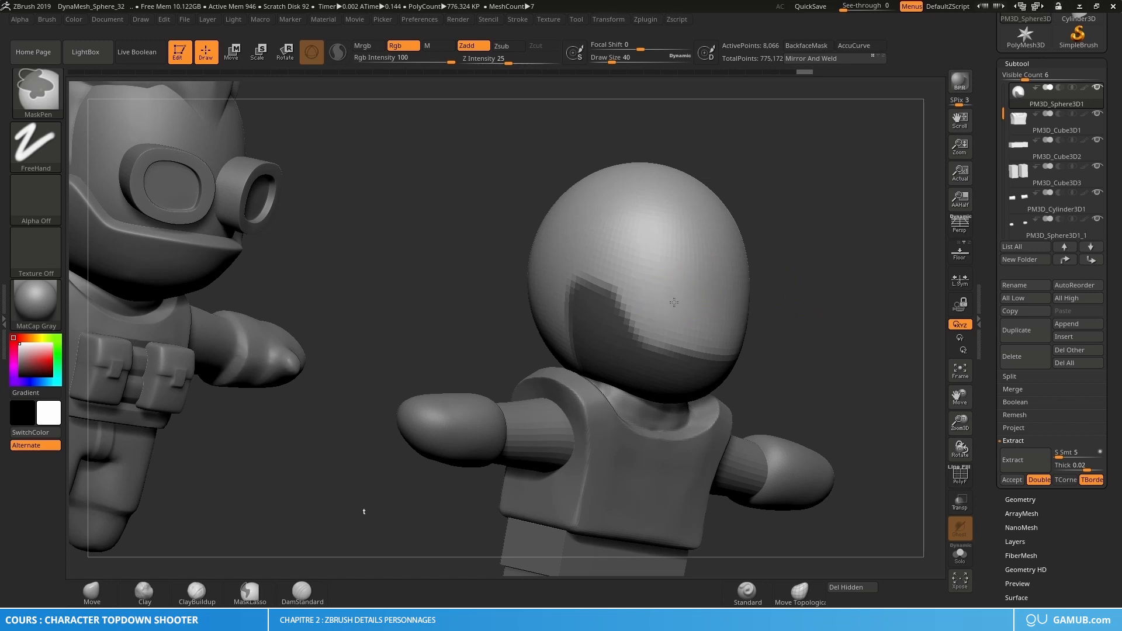
left_click(1024, 460)
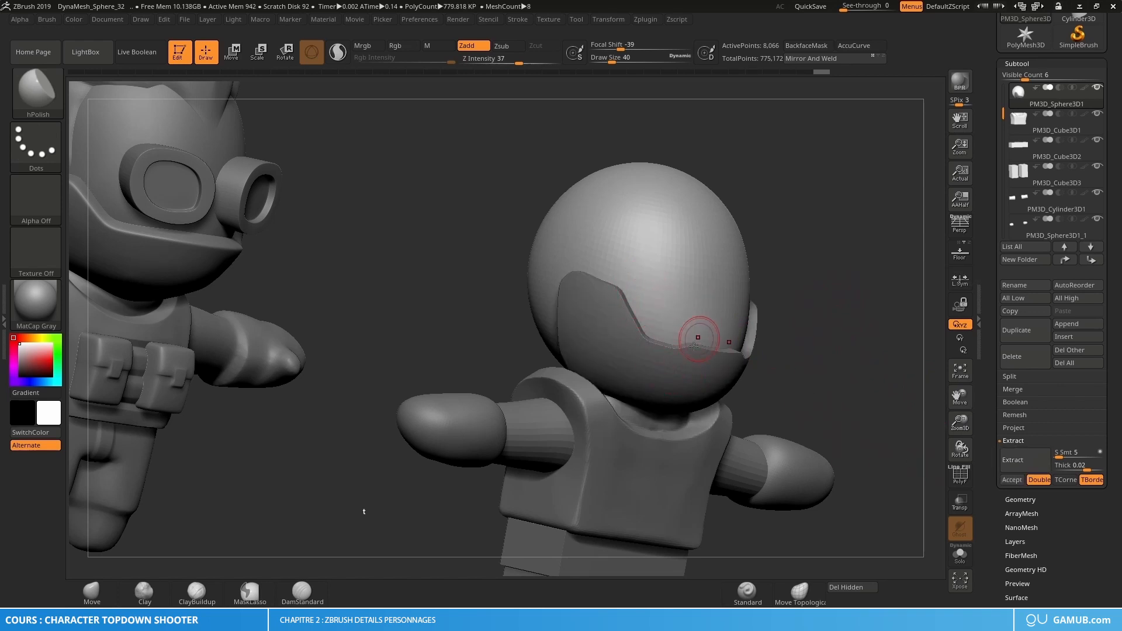
left_click_drag(843, 343, 818, 315)
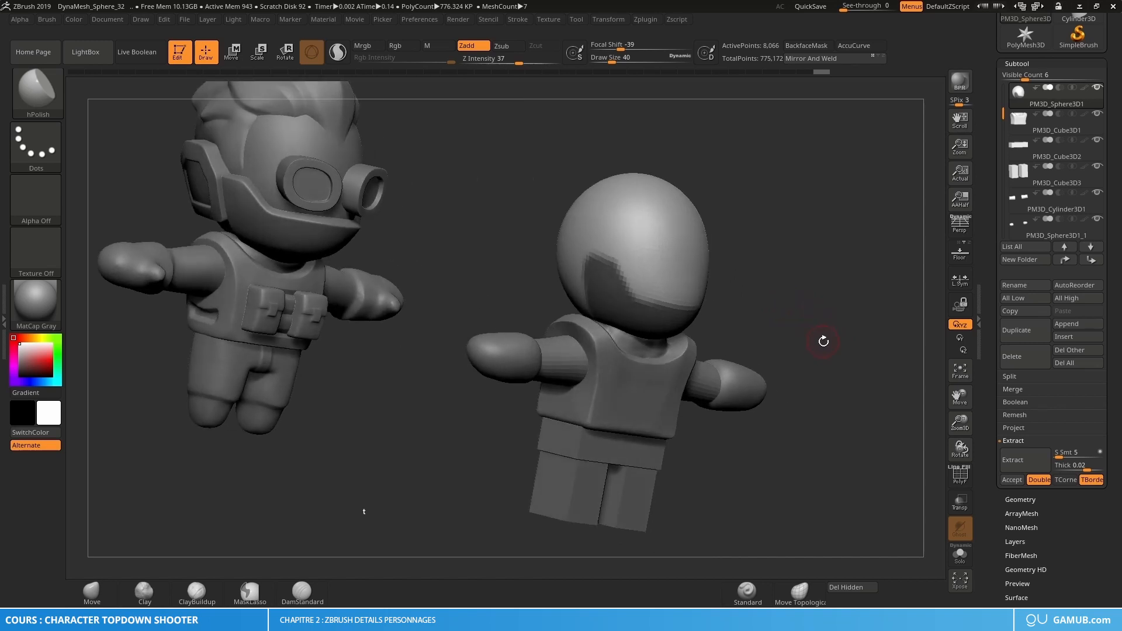
Extract the masked jaw area as a new subtool with thickness 0 and the Double and TBorder options off.
left_click(1038, 480)
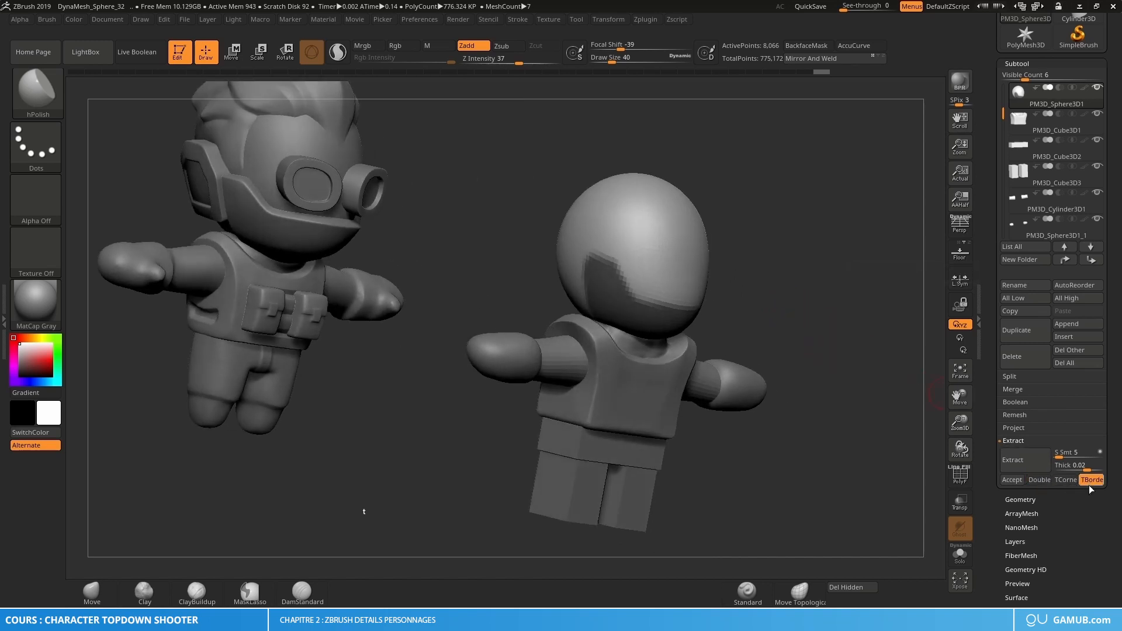
left_click(1092, 480)
left_click(1084, 466)
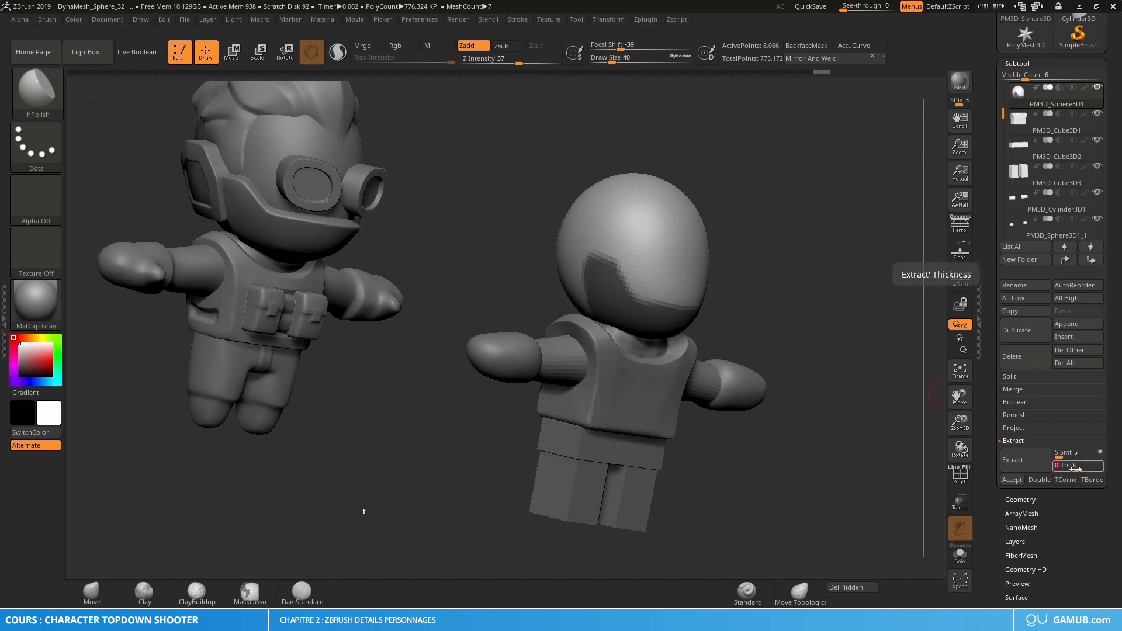
left_click(1030, 465)
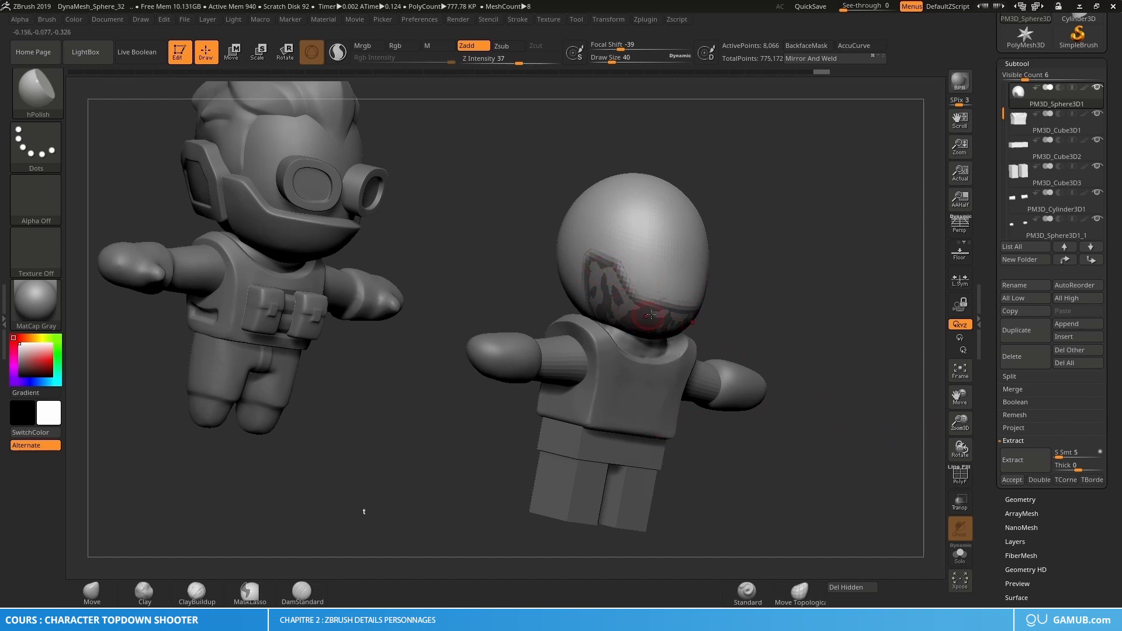
left_click(1016, 481)
mouse_move(796, 343)
left_mouse_down()
mouse_move(762, 335)
mouse_move(772, 357)
left_mouse_up()
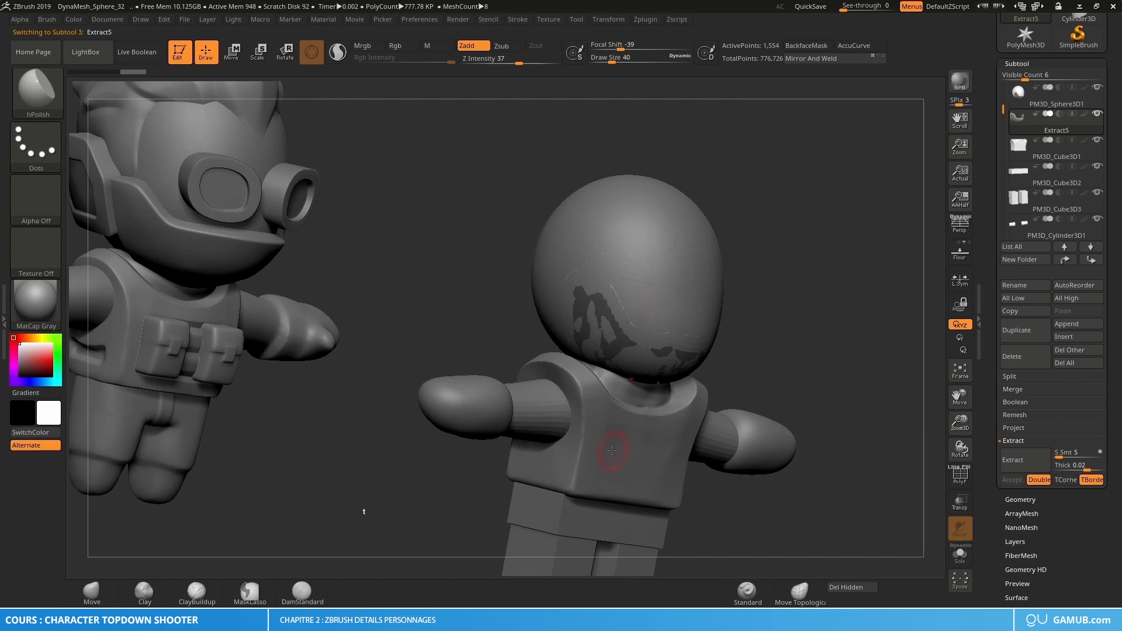
Isolate the extracted jaw piece, clear the mask on it, and bring back the full character.
mouse_move(1021, 121)
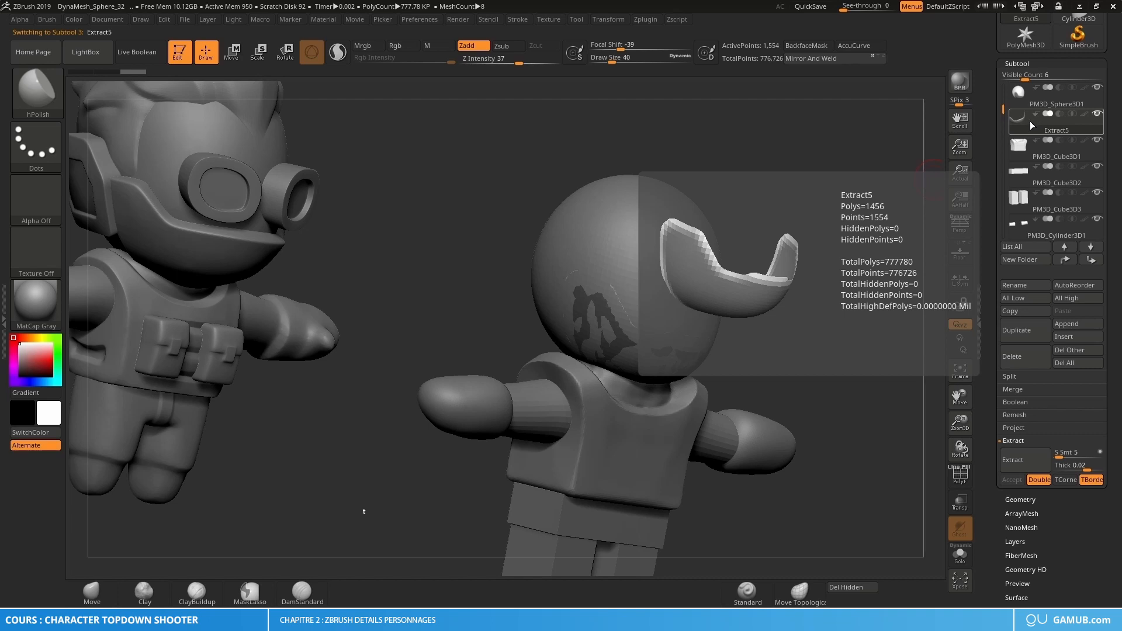
left_click(960, 552)
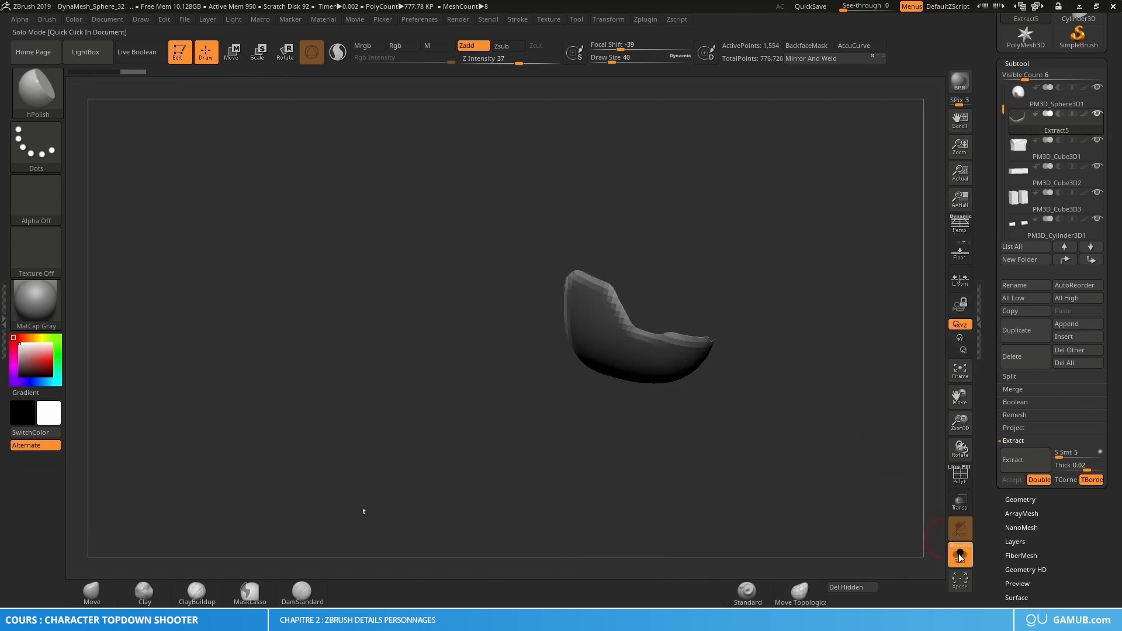
left_click_drag(766, 318, 742, 264)
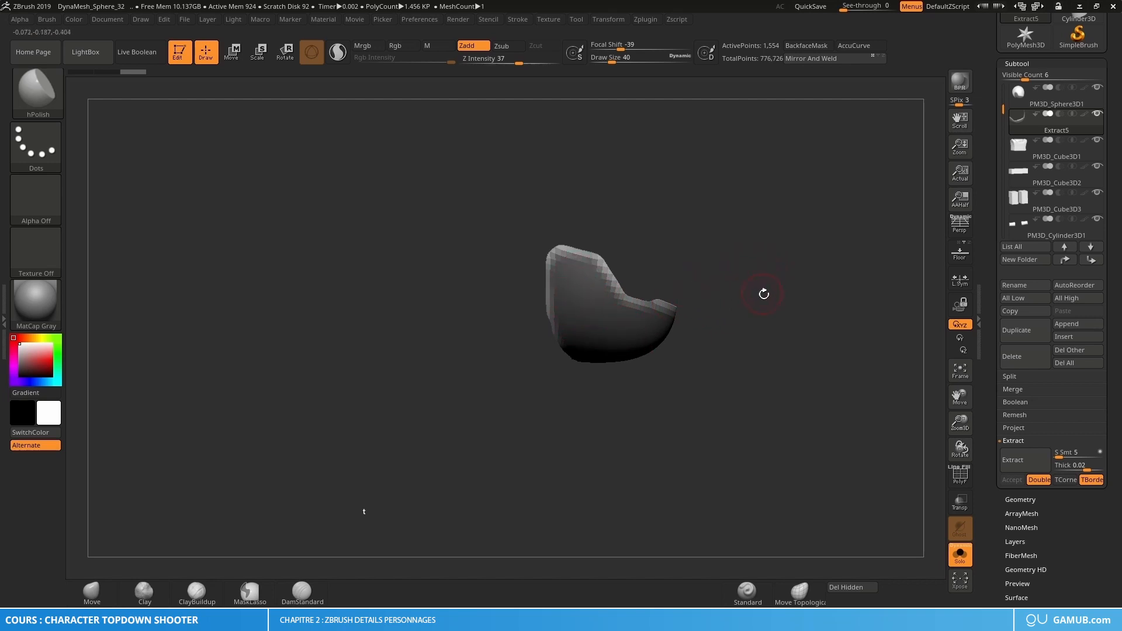
key("ctrl")
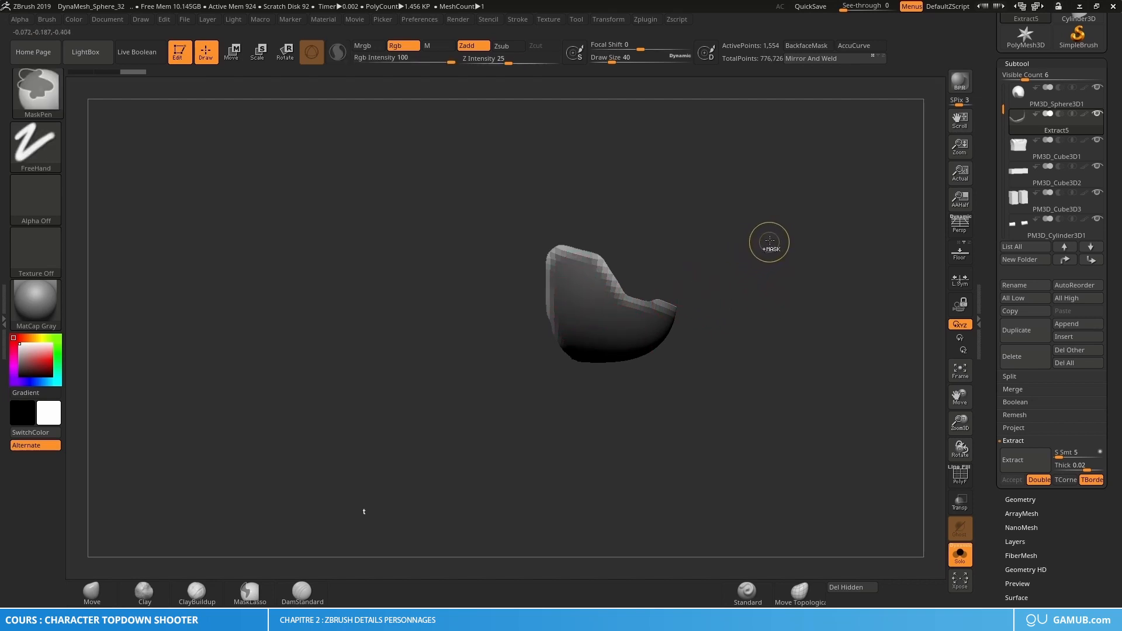
left_click_drag(753, 204, 799, 252, "ctrl")
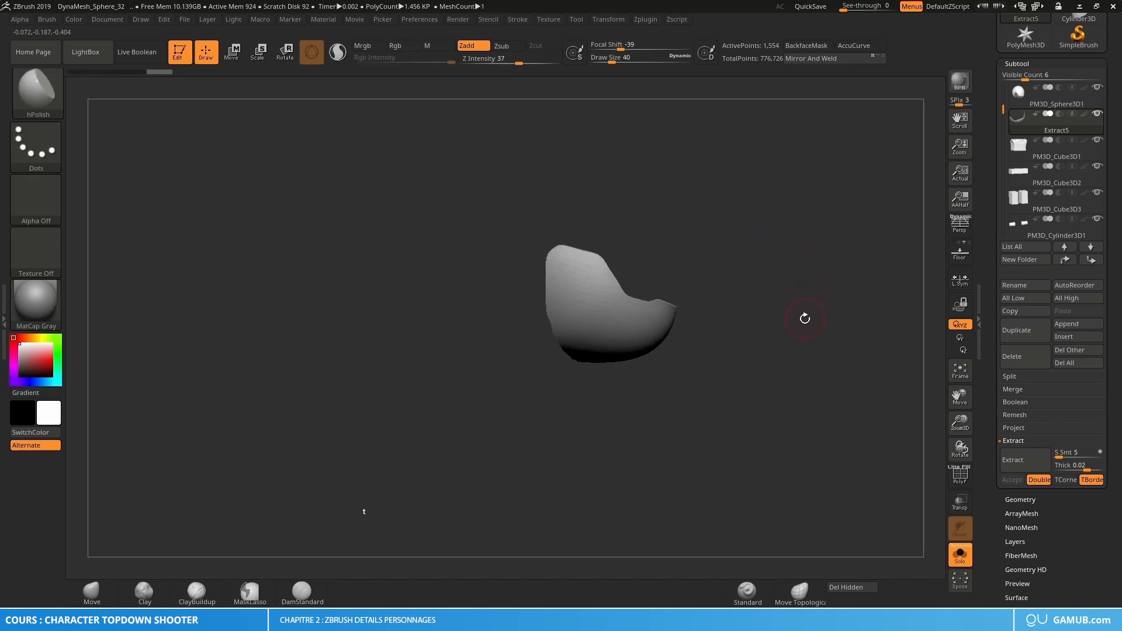
left_click_drag(801, 318, 770, 335)
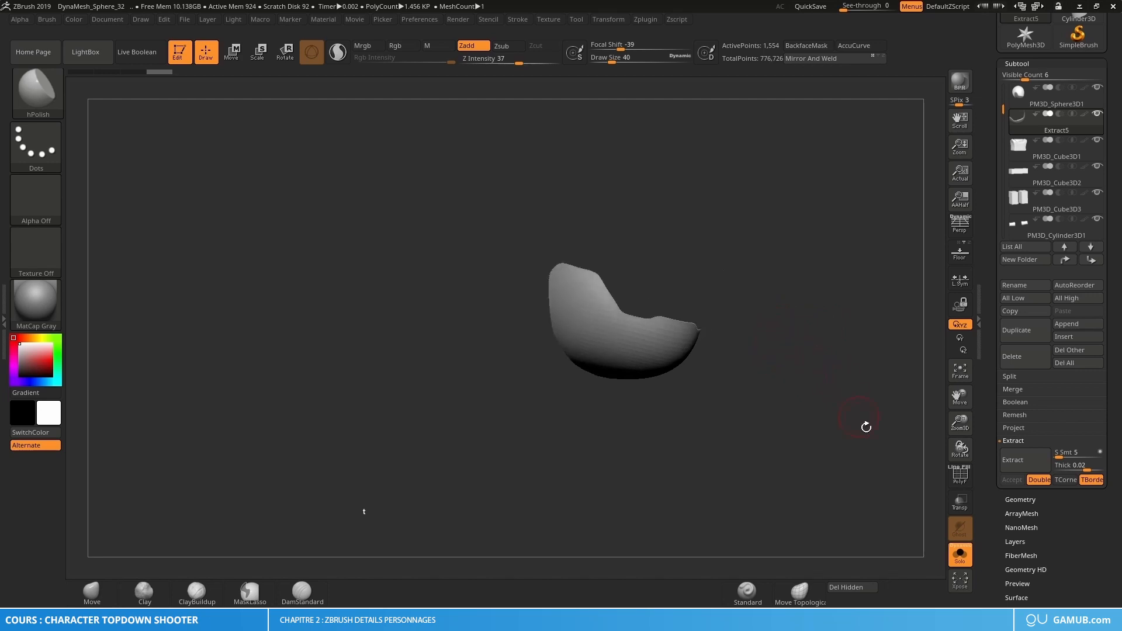
left_click(960, 554)
left_click_drag(814, 446, 460, 333)
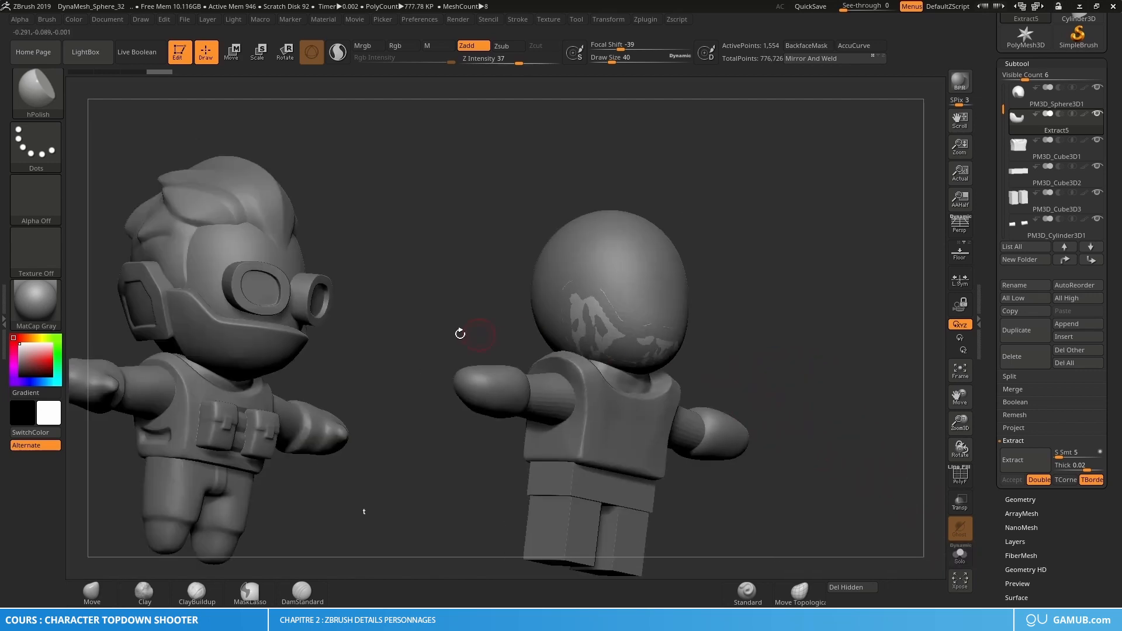
left_click_drag(189, 296, 310, 328)
Show the extracted jaw piece alone with its polygon wireframe and set the draw size to 13.
left_click(960, 554)
mouse_move(610, 329)
right_mouse_down("ctrl")
mouse_move(643, 370)
mouse_move(669, 334)
right_mouse_up("ctrl")
mouse_move(735, 341)
right_mouse_down()
mouse_move(651, 359)
mouse_move(601, 315)
mouse_move(549, 326)
mouse_move(594, 316)
mouse_move(565, 312)
mouse_move(569, 338)
mouse_move(594, 329)
mouse_move(583, 337)
mouse_move(536, 285)
mouse_move(579, 319)
right_mouse_up()
key("shift+f")
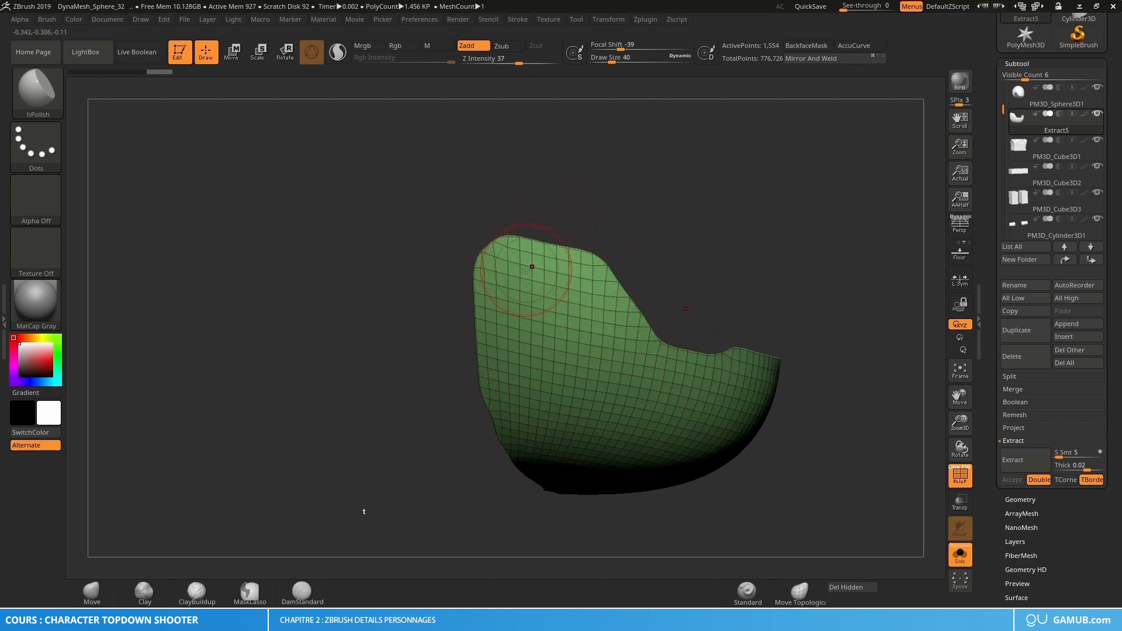
mouse_move(558, 241)
right_mouse_down()
mouse_move(539, 251)
mouse_move(570, 271)
mouse_move(553, 271)
right_mouse_up()
type("s13")
key("Return")
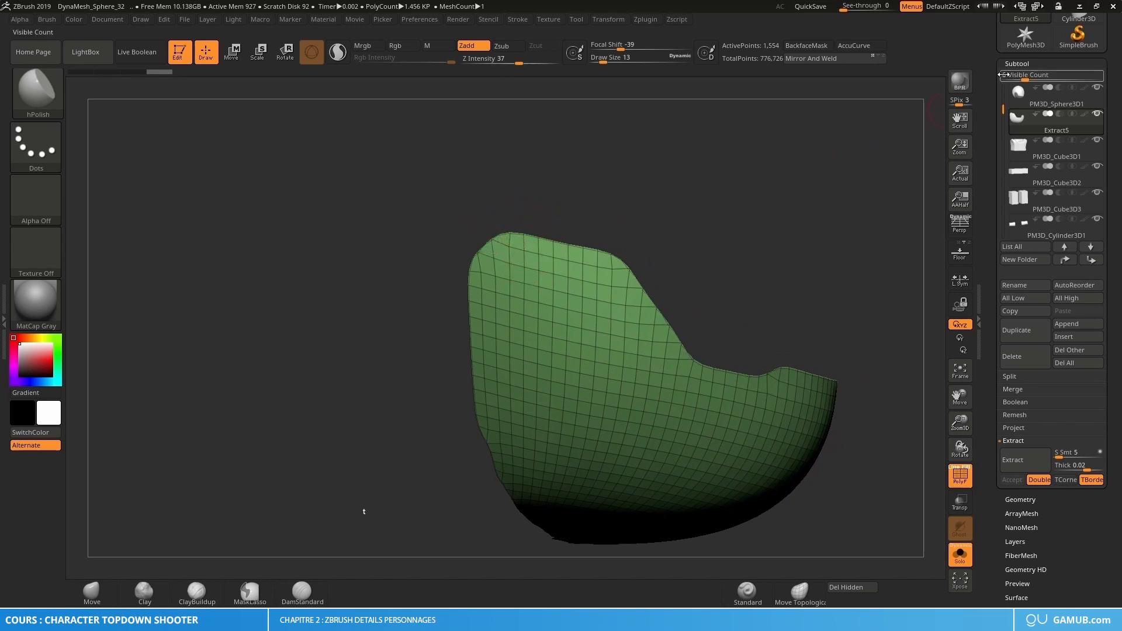
Try to smooth the jaw piece's outline with the Polish By Features deformation at 20.
left_click(1032, 64)
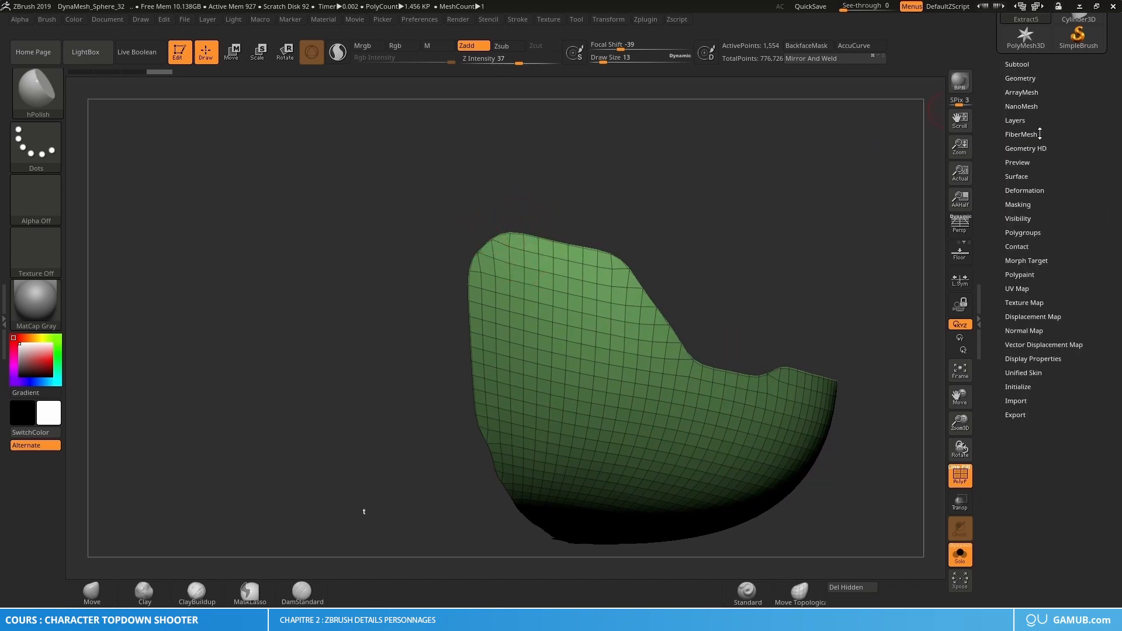
left_click(1023, 192)
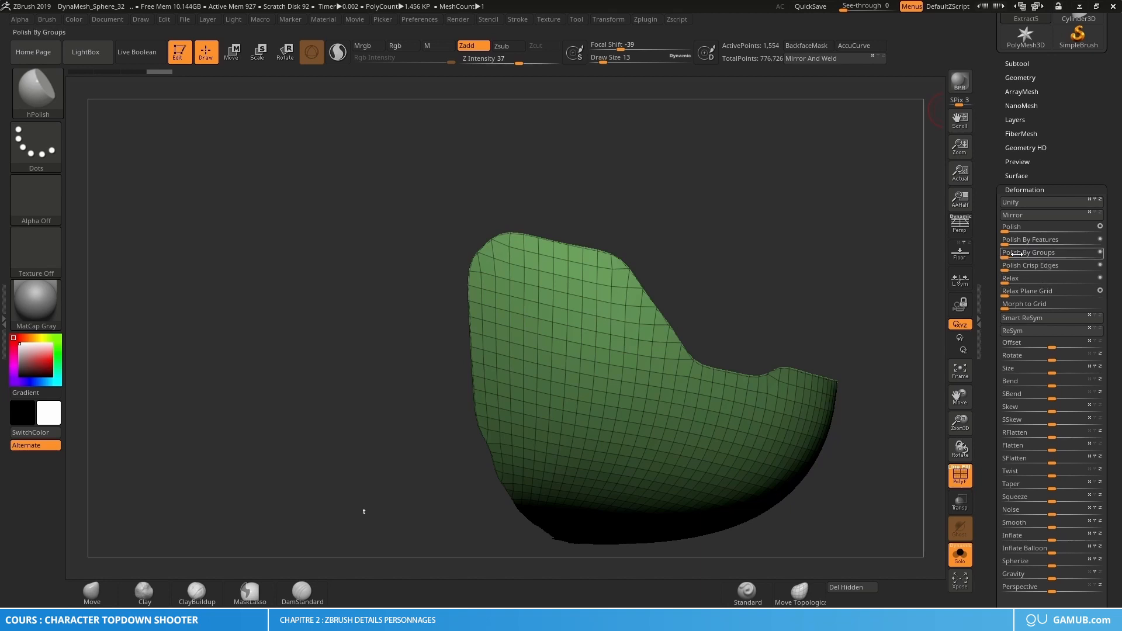
left_click_drag(1006, 241, 1012, 242)
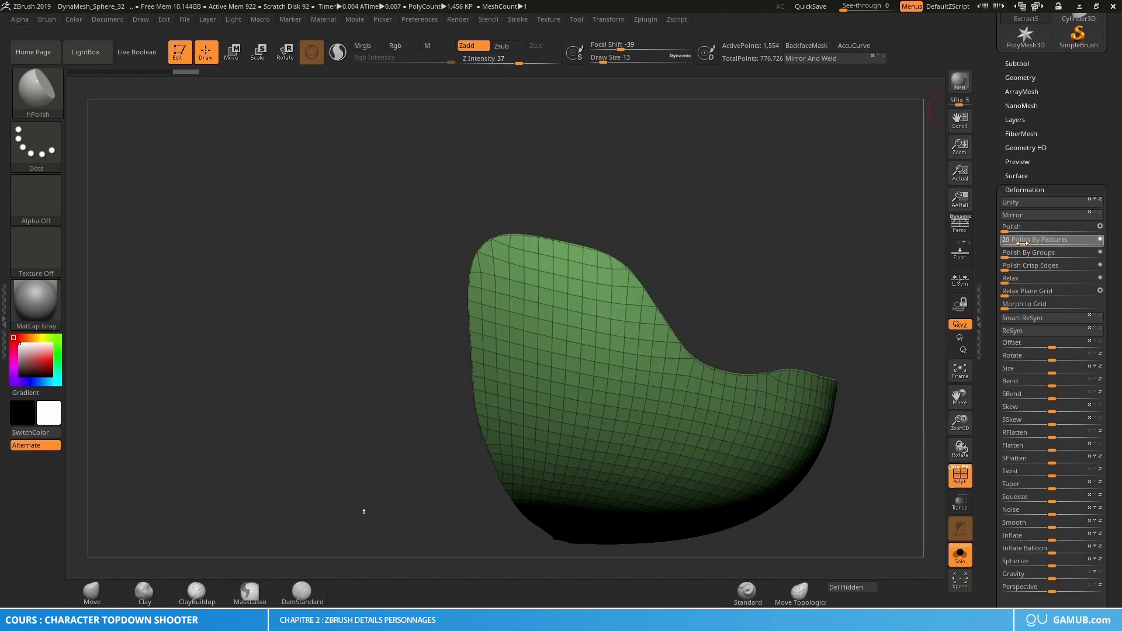
left_click_drag(1038, 242, 1017, 245)
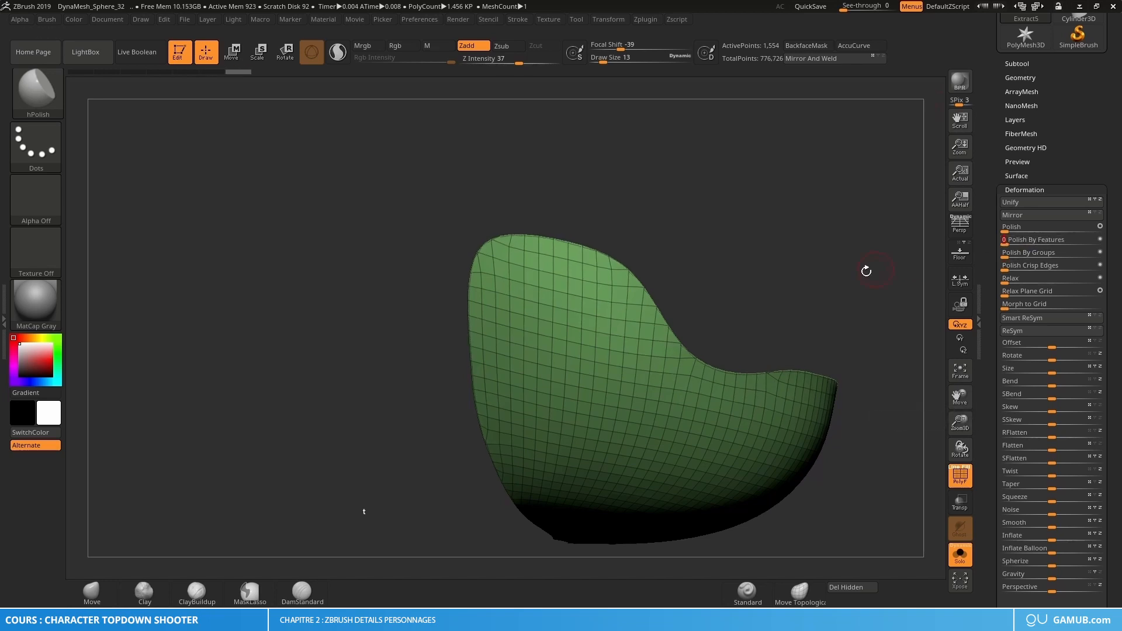
key("ctrl+z")
key("ctrl+z")
key("ctrl+z")
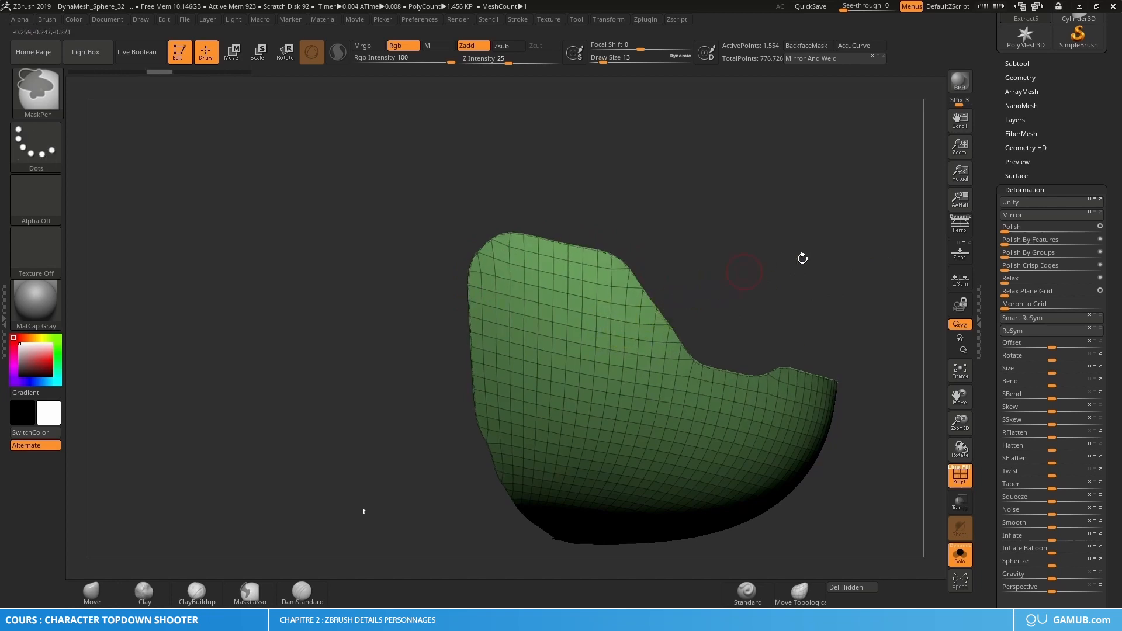
Try another Polish By Features pass on the jaw piece and undo it.
left_click_drag(1011, 242, 1016, 241)
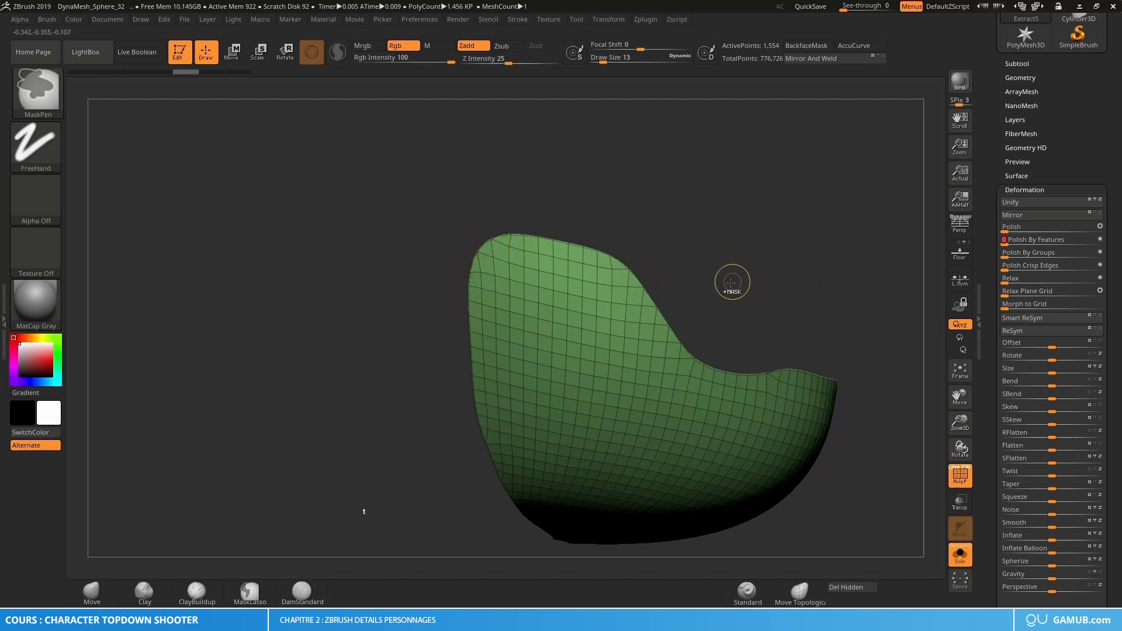
key("ctrl+z")
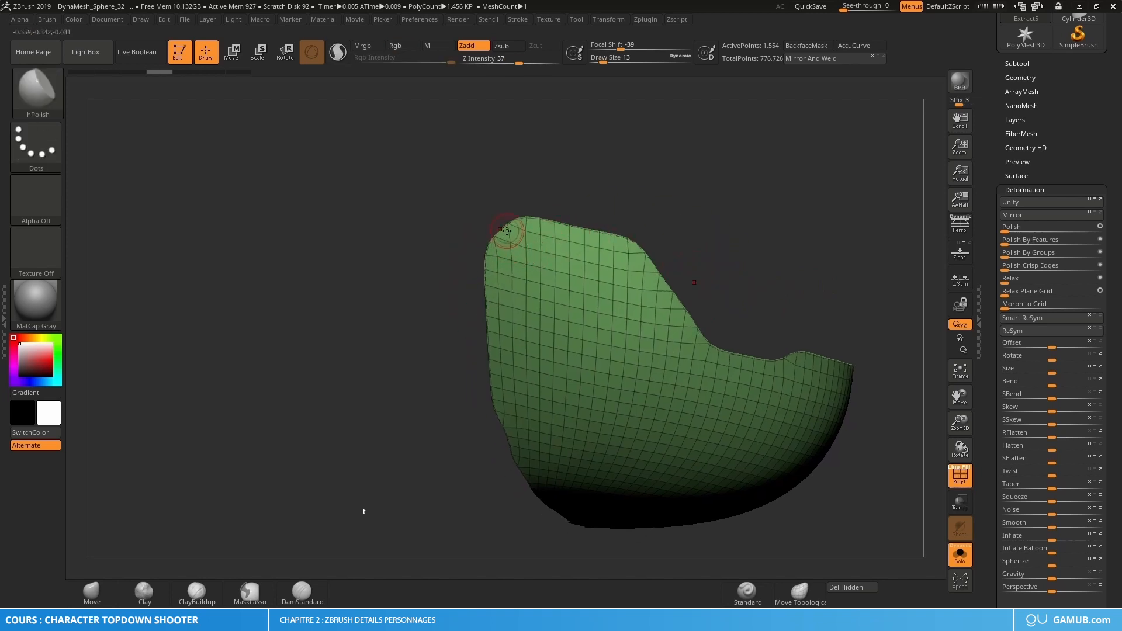
Reduce the draw size to 5 and try to paint a mask on the jaw piece's upper rear corner.
right_click_drag(509, 238, 519, 247, "ctrl")
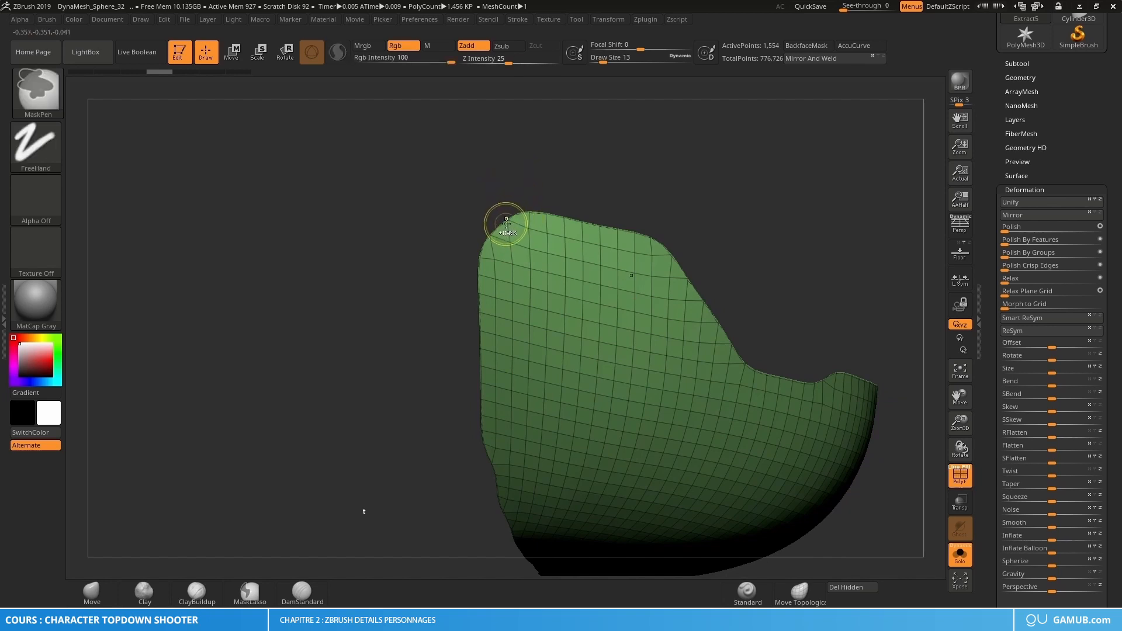
key("s")
left_click_drag(512, 223, 521, 224)
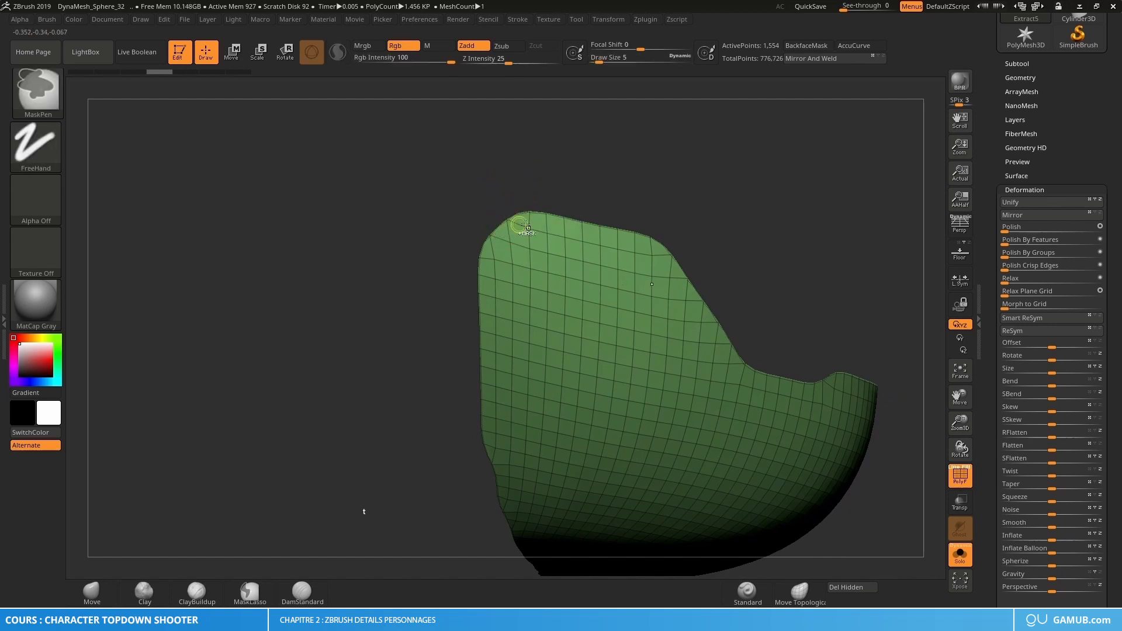
right_click_drag(683, 255, 649, 239, "alt")
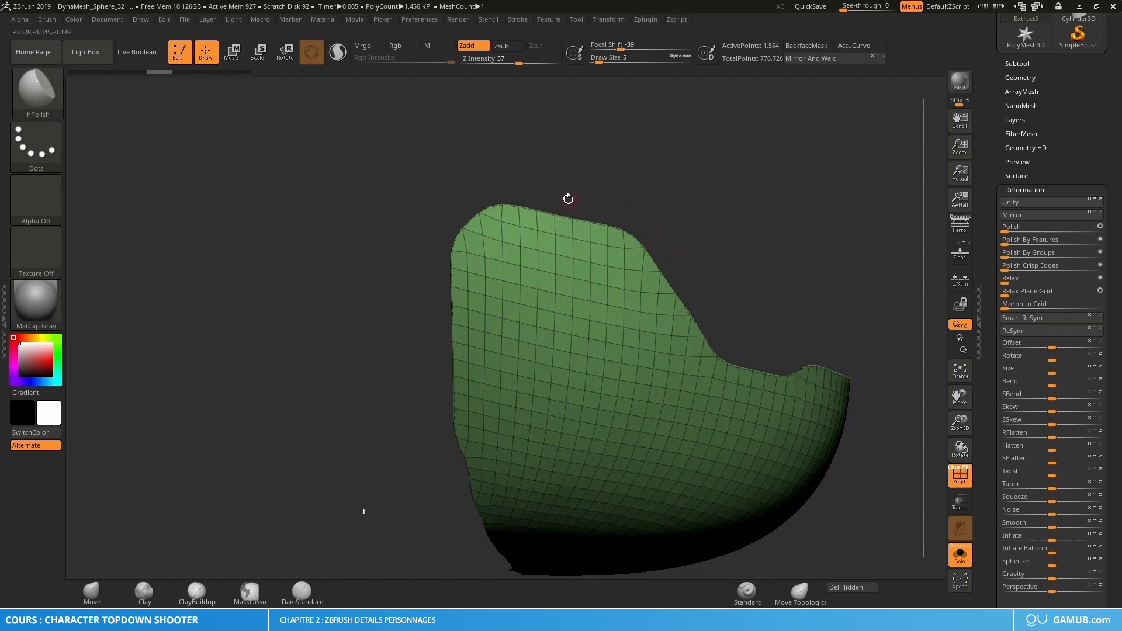
key("ctrl")
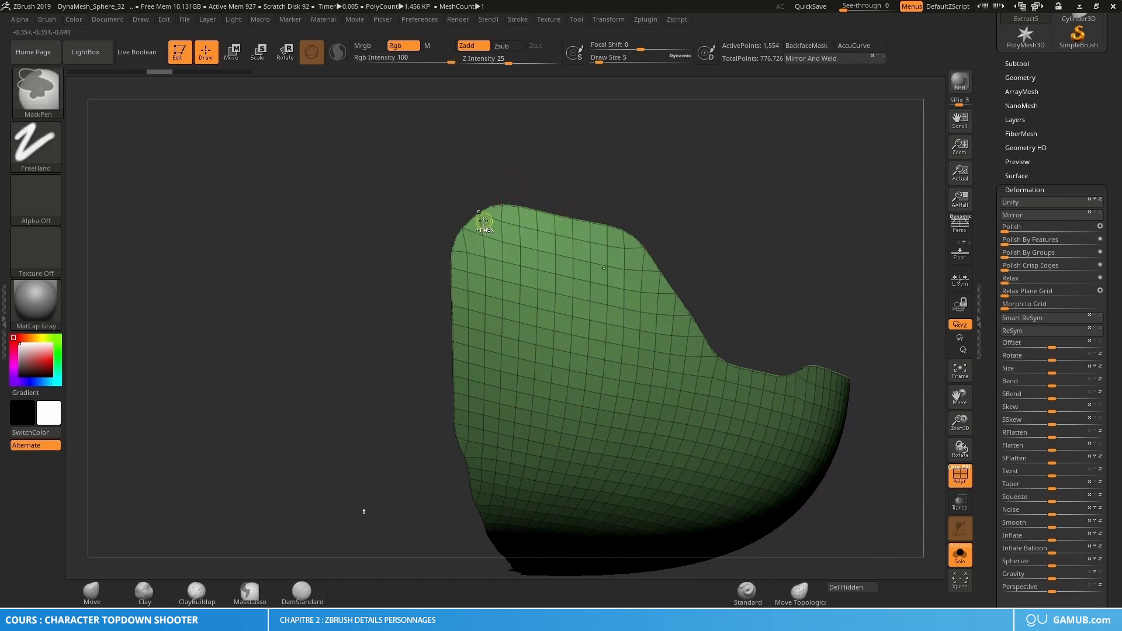
mouse_move(484, 219)
left_mouse_down("ctrl")
mouse_move(494, 258)
mouse_move(528, 233)
mouse_move(514, 315)
mouse_move(520, 235)
left_mouse_up("ctrl")
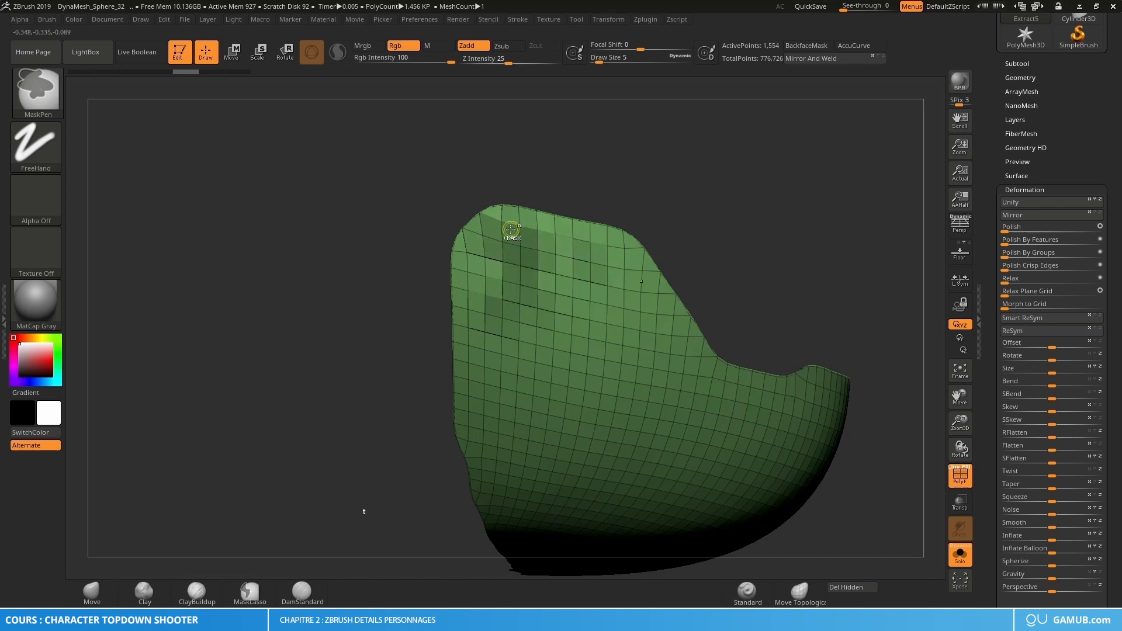
key("ctrl+z")
Mask the point at the jaw piece's upper rear corner with a small mask rectangle.
right_click_drag(486, 232, 532, 235, "alt")
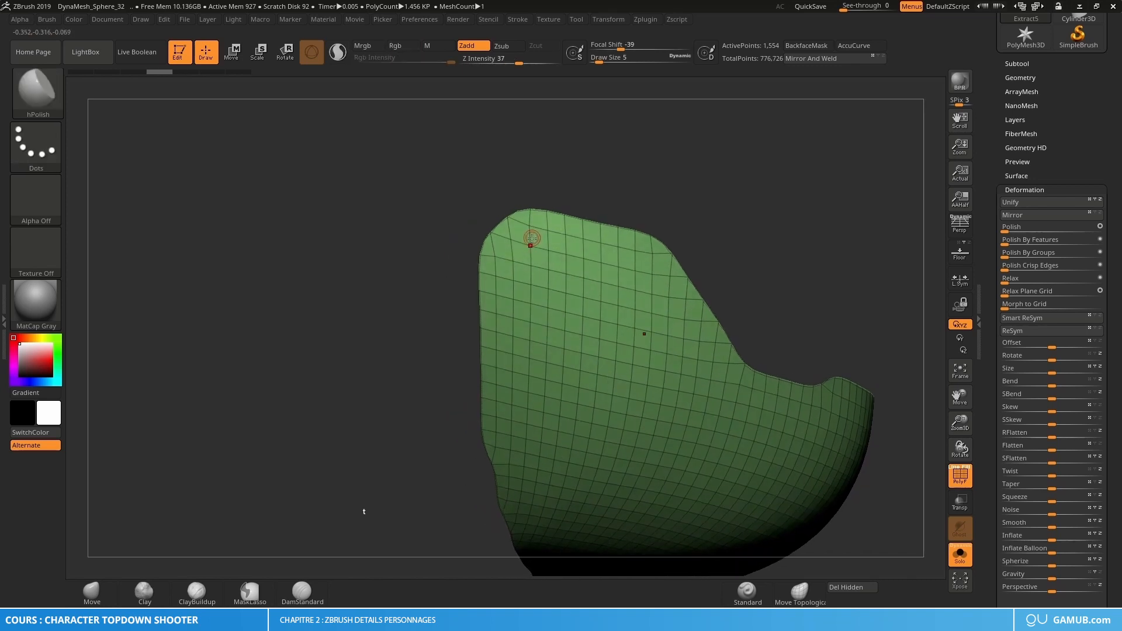
key("ctrl")
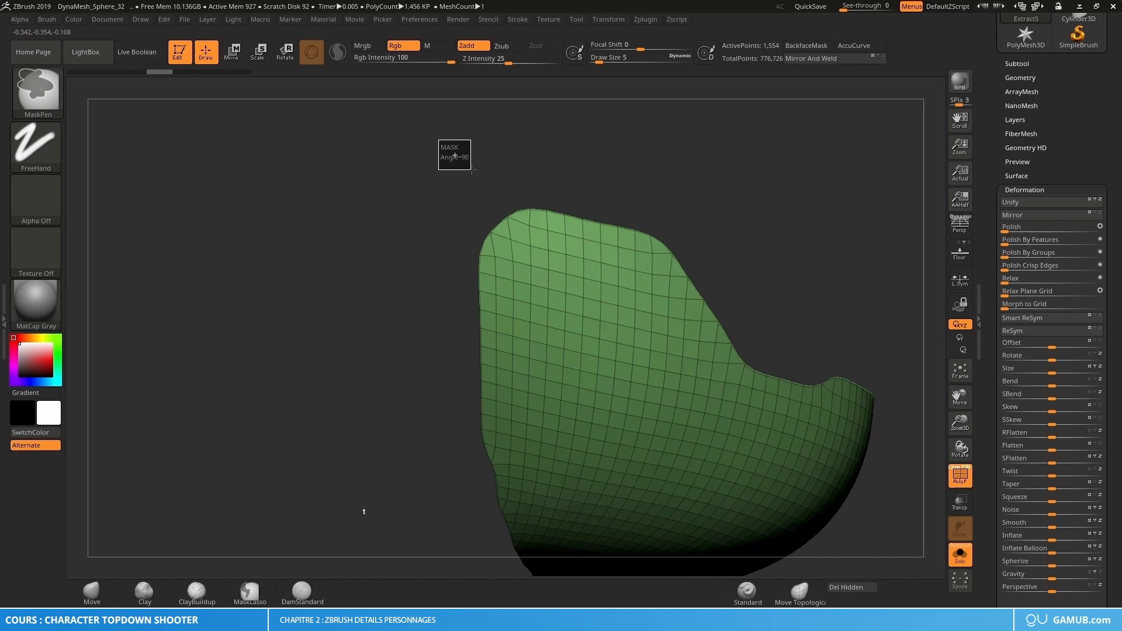
mouse_move(471, 169)
left_mouse_down("ctrl")
mouse_move(493, 175)
mouse_move(454, 195)
mouse_move(493, 170)
mouse_move(484, 189)
mouse_move(502, 182)
mouse_move(484, 168)
mouse_move(469, 195)
mouse_move(489, 170)
mouse_move(483, 190)
mouse_move(472, 172)
mouse_move(489, 193)
mouse_move(467, 171)
left_mouse_up("ctrl")
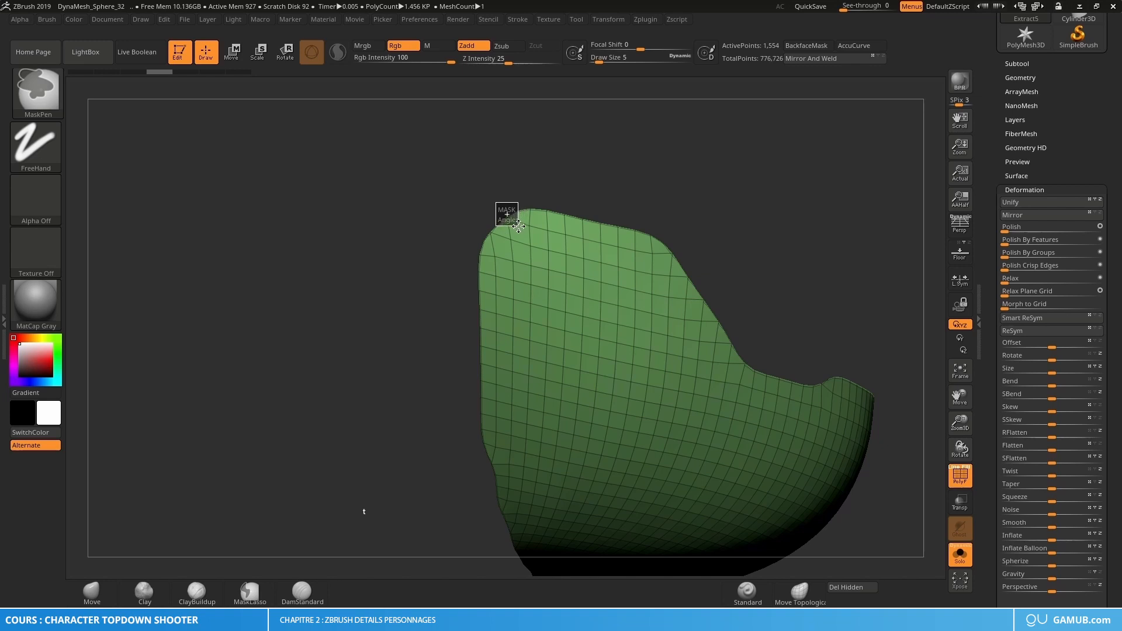
key("ctrl+shift+z")
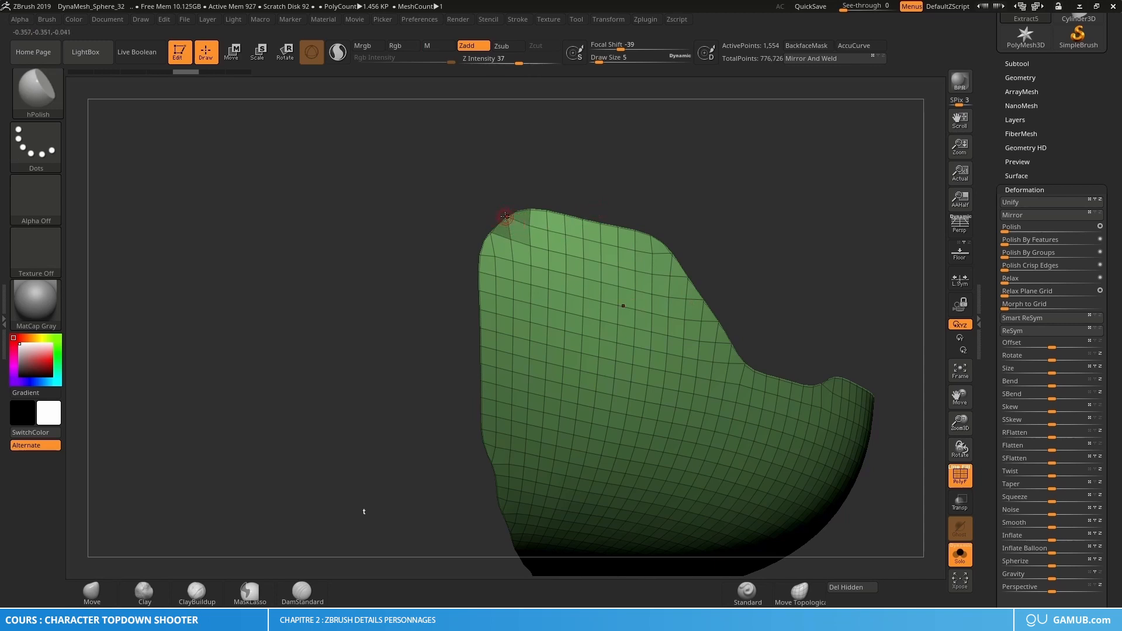
Mask the outline points at the upper front corner and at the inner bend with small rectangles.
right_click_drag(565, 270, 403, 253, "alt")
right_click_drag(563, 295, 514, 354, "alt")
right_click_drag(584, 355, 574, 351)
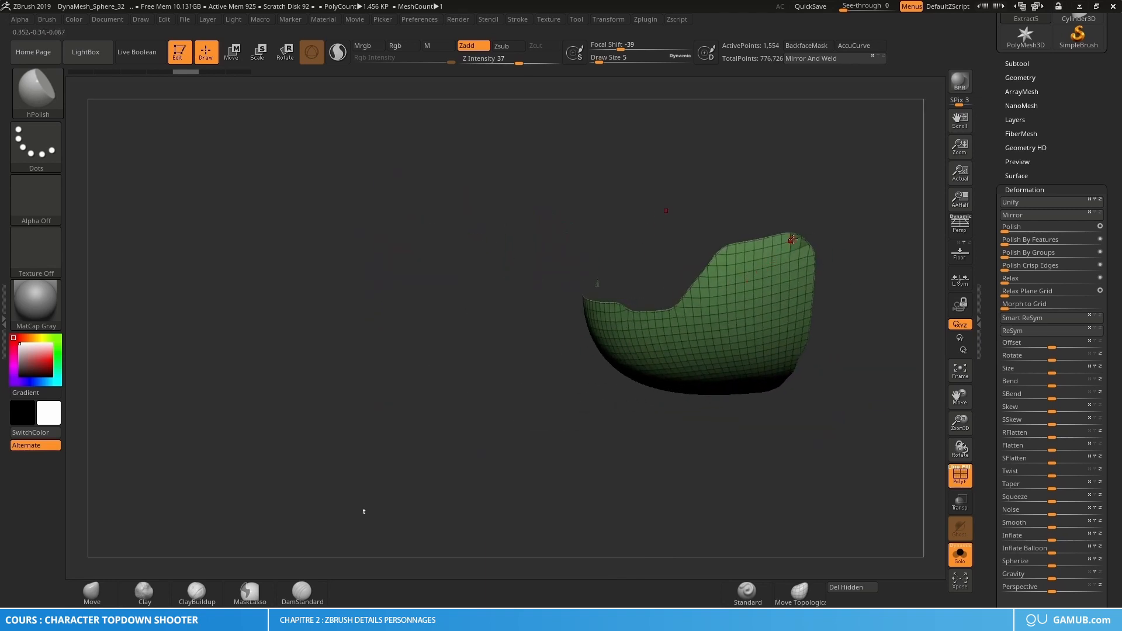
right_click_drag(677, 303, 525, 274)
right_click_drag(525, 273, 548, 275, "alt")
key("ctrl")
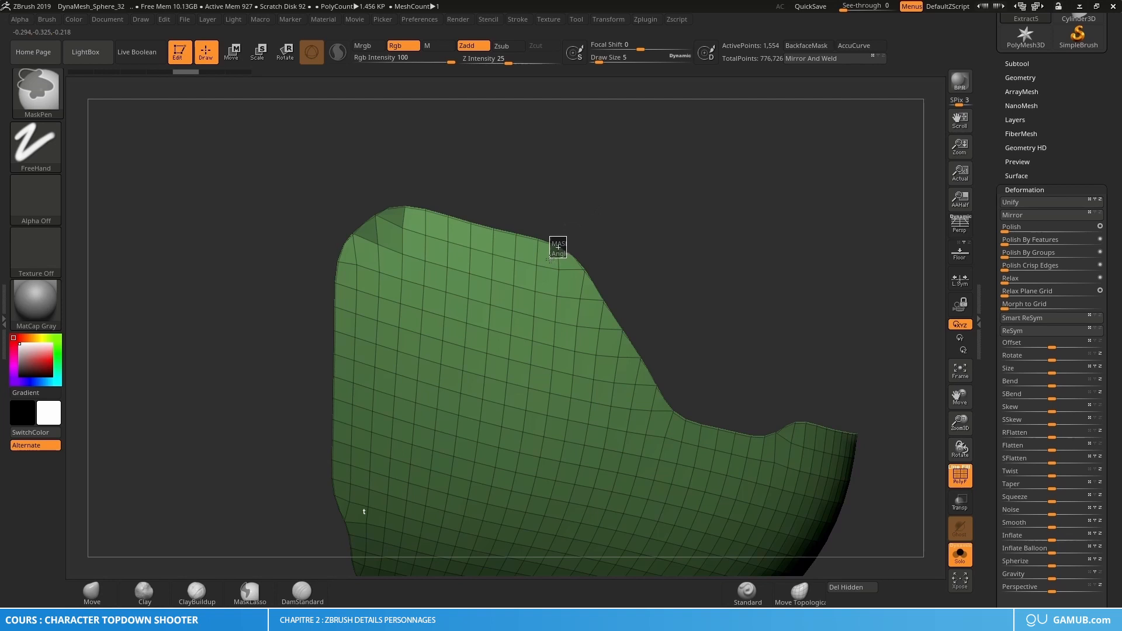
mouse_move(581, 328)
right_mouse_down()
mouse_move(567, 363)
mouse_move(587, 374)
mouse_move(561, 370)
mouse_move(589, 311)
right_mouse_up()
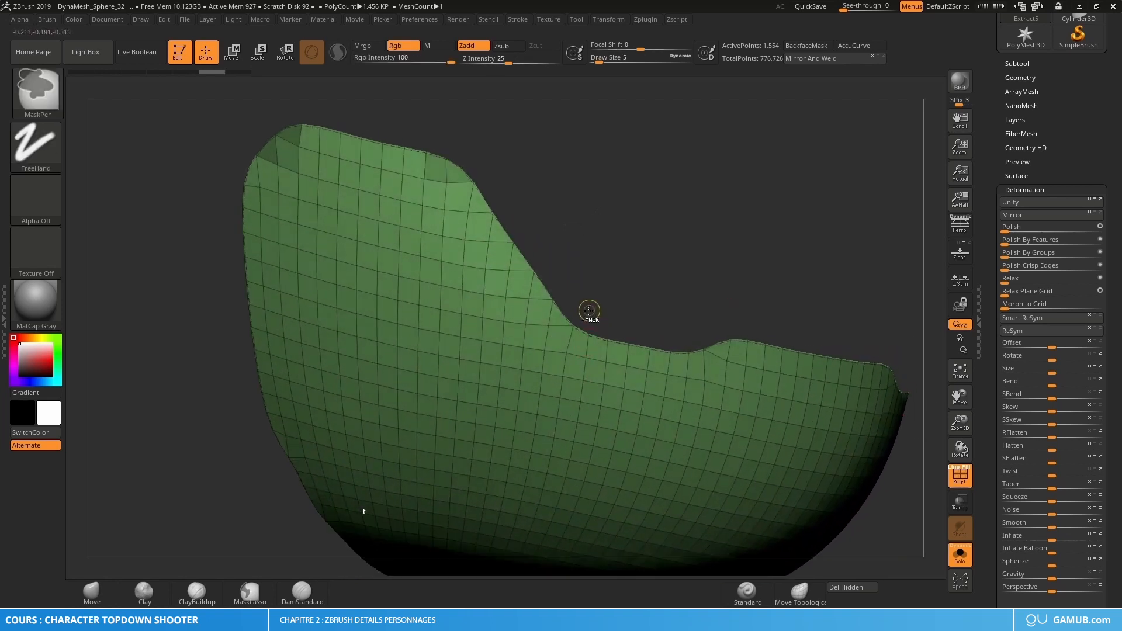
mouse_move(588, 356)
right_mouse_down()
mouse_move(591, 388)
mouse_move(640, 429)
mouse_move(605, 382)
mouse_move(648, 319)
right_mouse_up()
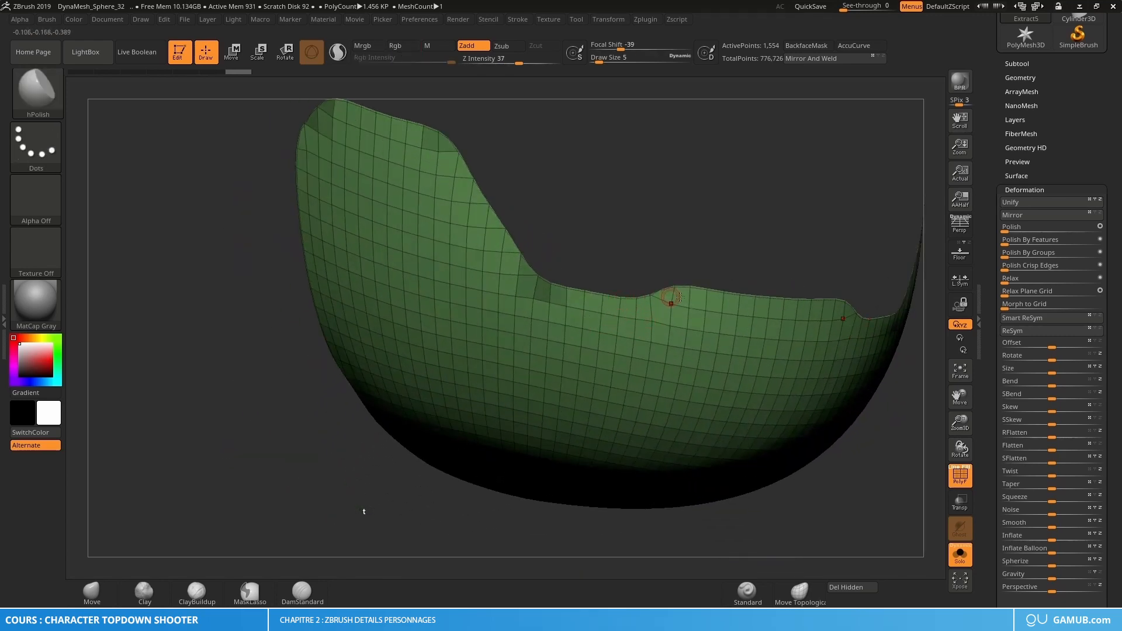
right_click_drag(729, 347, 595, 311, "ctrl")
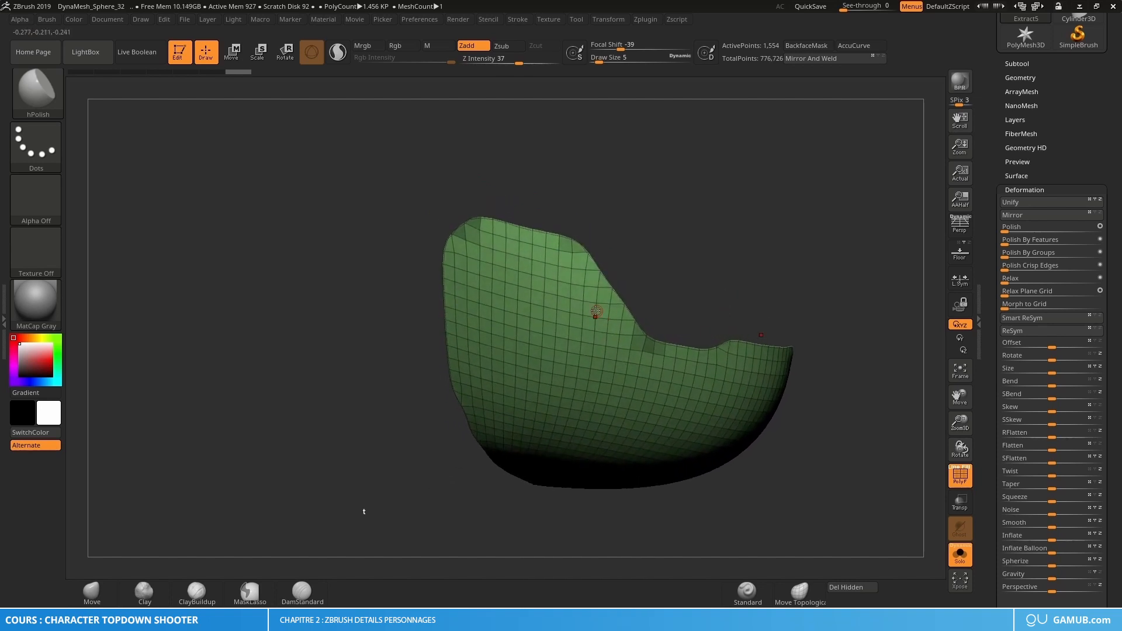
Smooth the unmasked outline of the jaw piece with repeated Polish By Features passes.
left_click(1028, 239)
left_click(1026, 240)
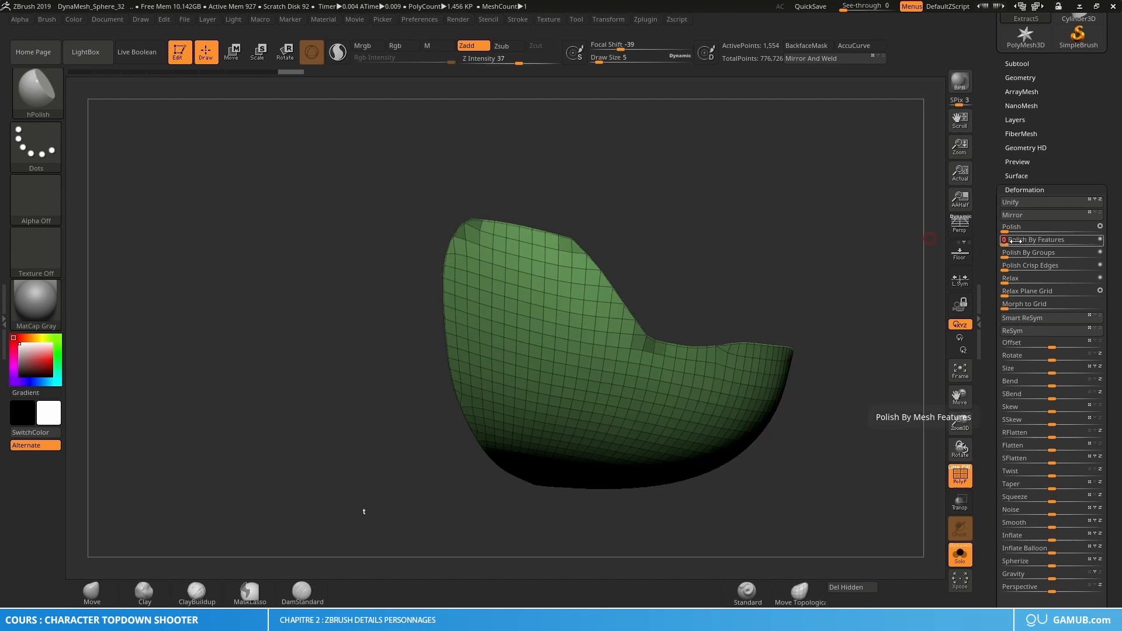
left_click_drag(1018, 240, 1056, 239)
left_click(1057, 239)
left_click(1057, 239)
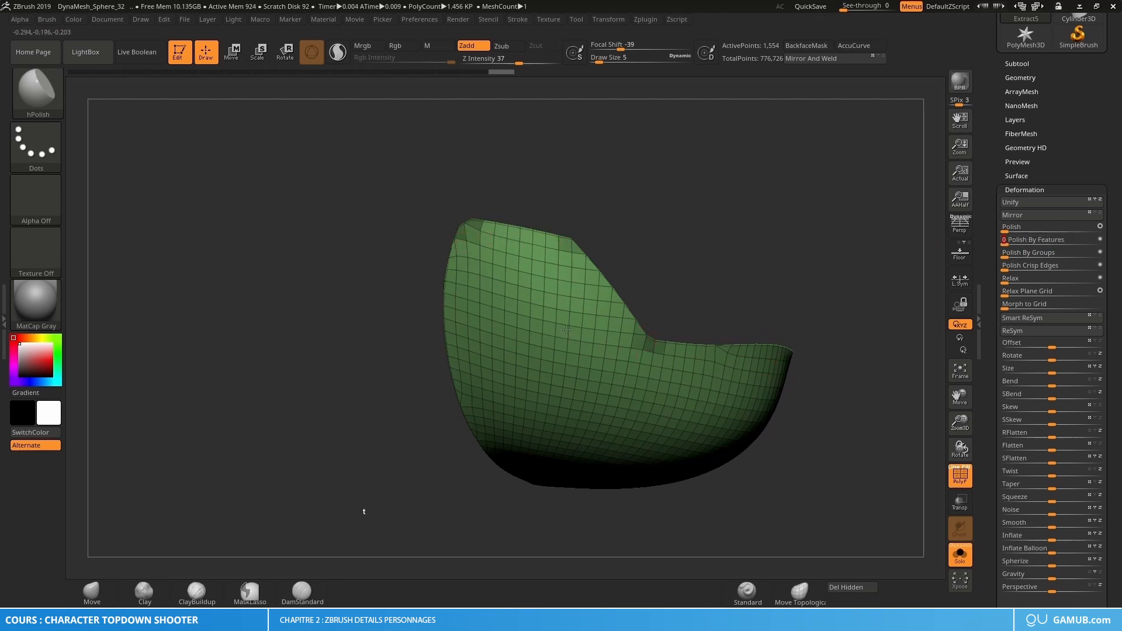
Adjust the mask on the outline points around the upper rear corner with small mask rectangles.
mouse_move(566, 331)
right_mouse_down()
mouse_move(534, 294)
mouse_move(557, 313)
right_mouse_up()
right_click_drag(520, 269, 535, 301, "ctrl")
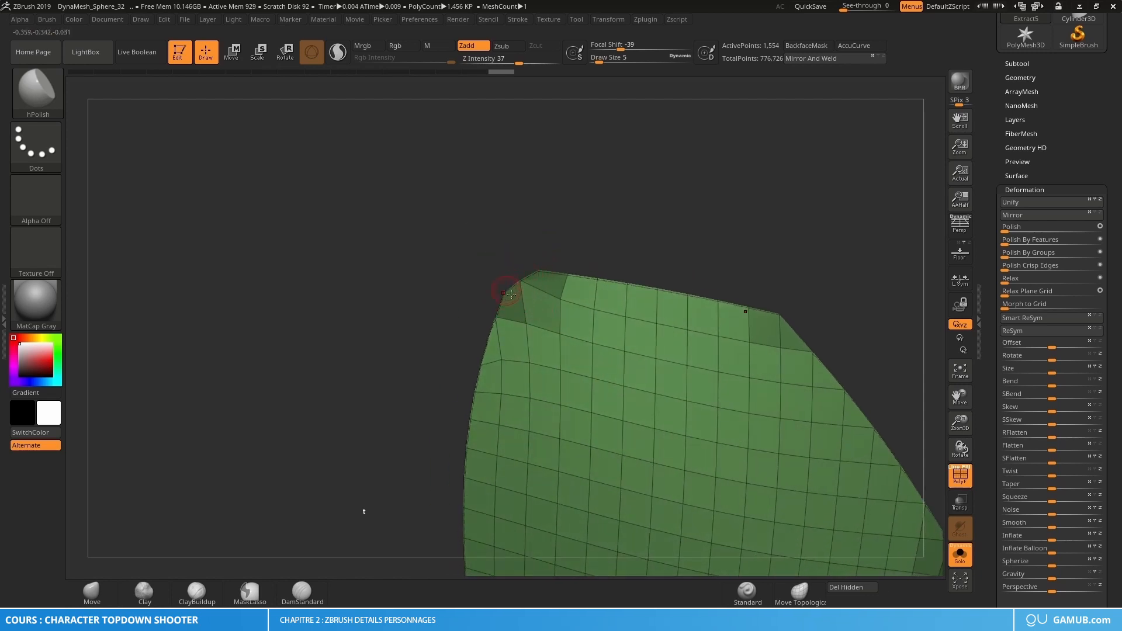
key("ctrl")
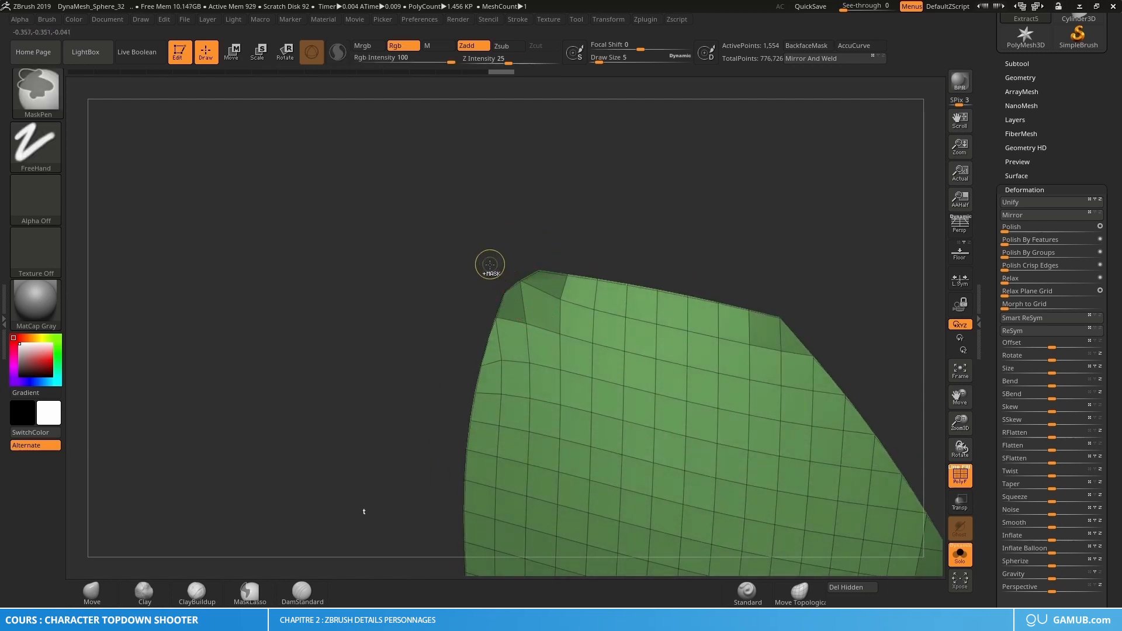
left_click_drag(476, 261, 512, 302, "ctrl")
left_click_drag(511, 301, 511, 302, "ctrl")
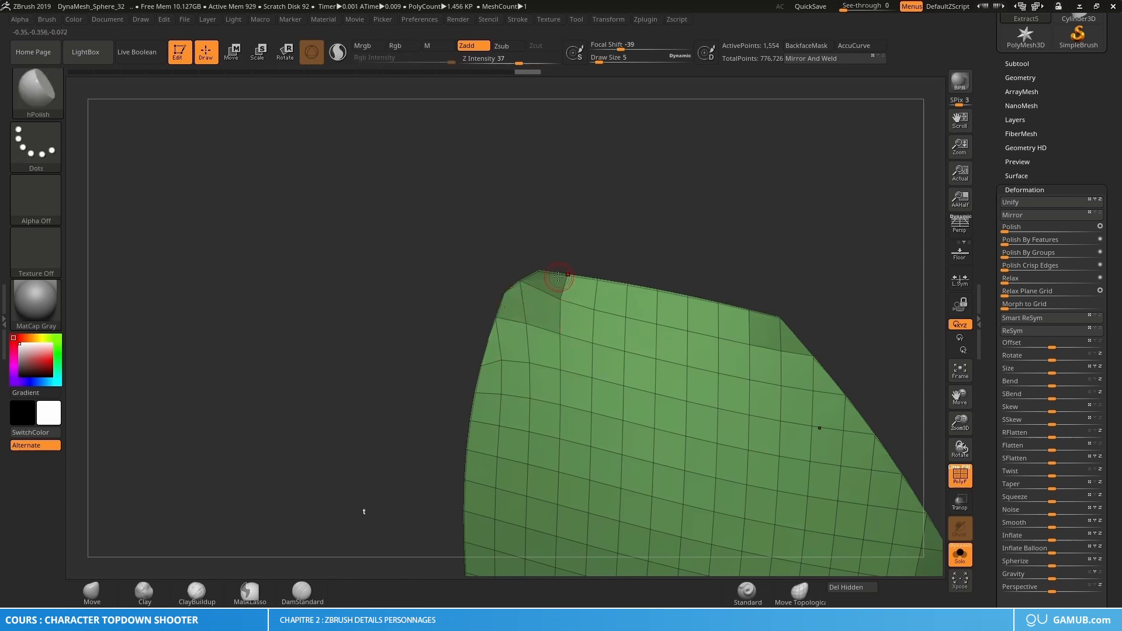
mouse_move(575, 241)
left_mouse_down("ctrl")
mouse_move(535, 276)
mouse_move(552, 262)
left_mouse_up("ctrl")
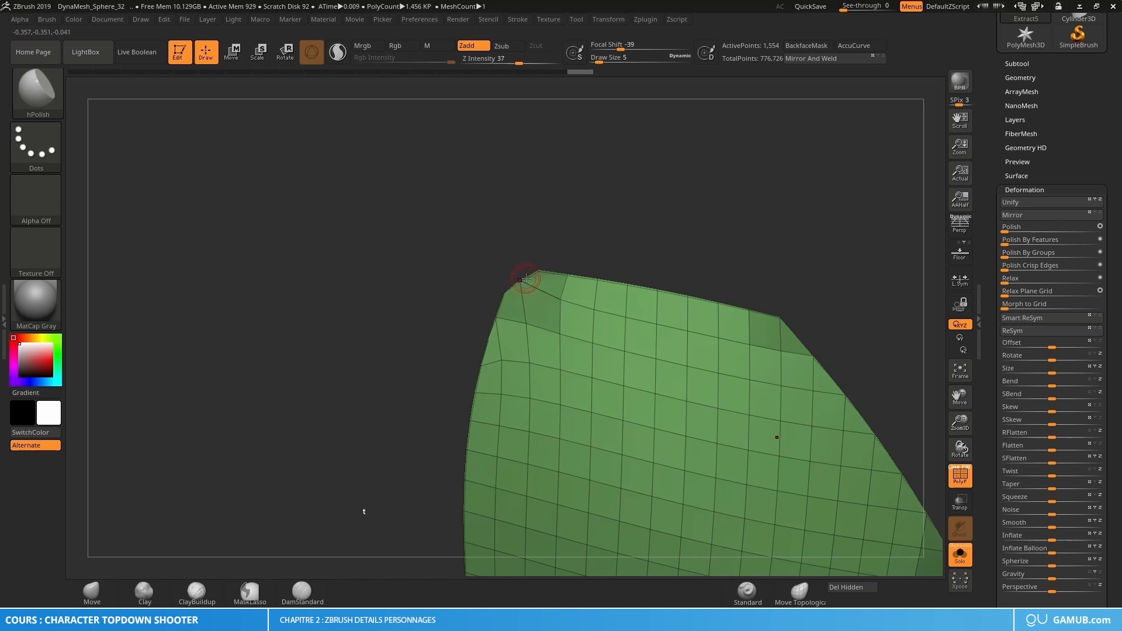
Switch to the Move brush with a draw size of 21 and undo the last edit.
key("b")
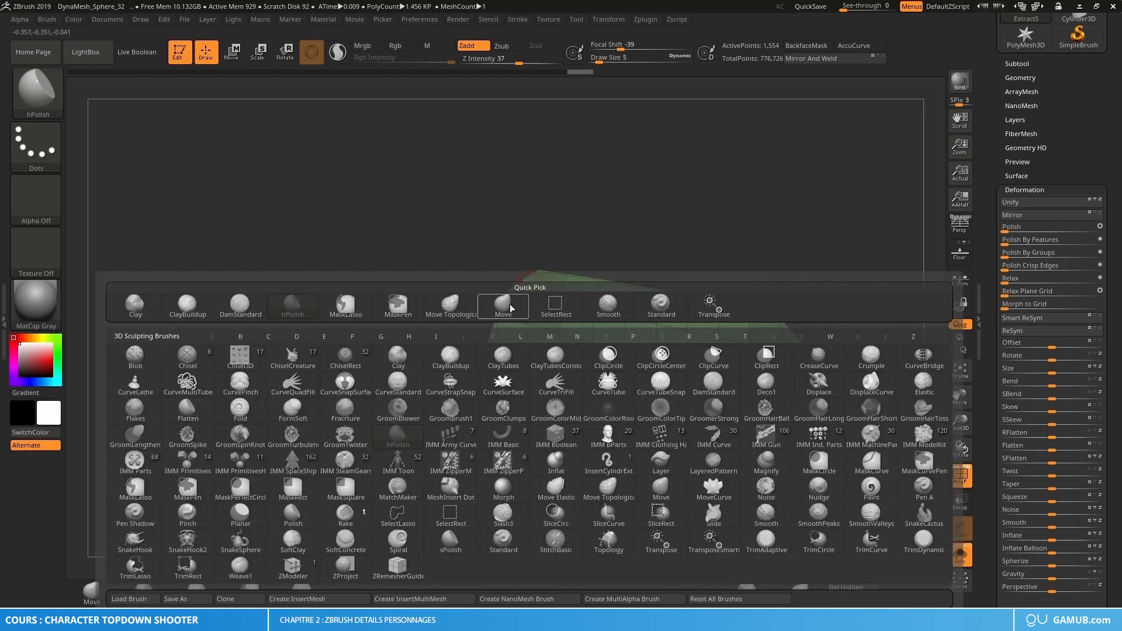
left_click(510, 308)
key("s")
mouse_move(529, 290)
left_mouse_down()
mouse_move(511, 306)
mouse_move(536, 303)
left_mouse_up()
key("ctrl+z")
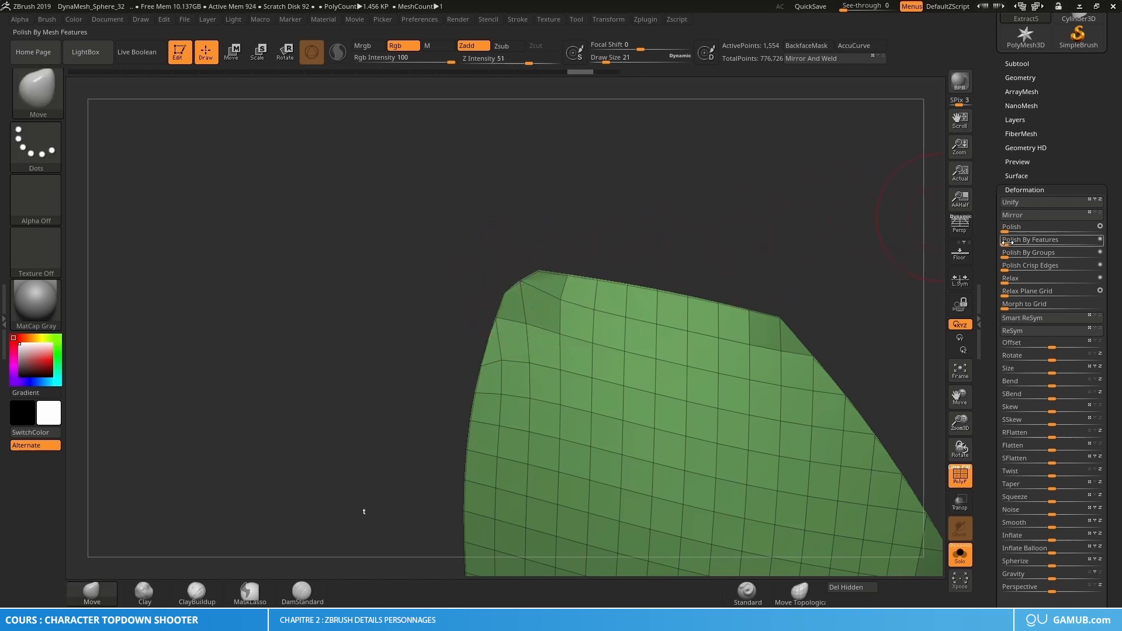
Run Polish By Features again on the jaw piece and check the shape of its outline.
left_click_drag(1005, 242, 1033, 240)
mouse_move(809, 291)
left_mouse_down()
mouse_move(826, 281)
mouse_move(721, 222)
mouse_move(659, 220)
mouse_move(599, 252)
left_mouse_up()
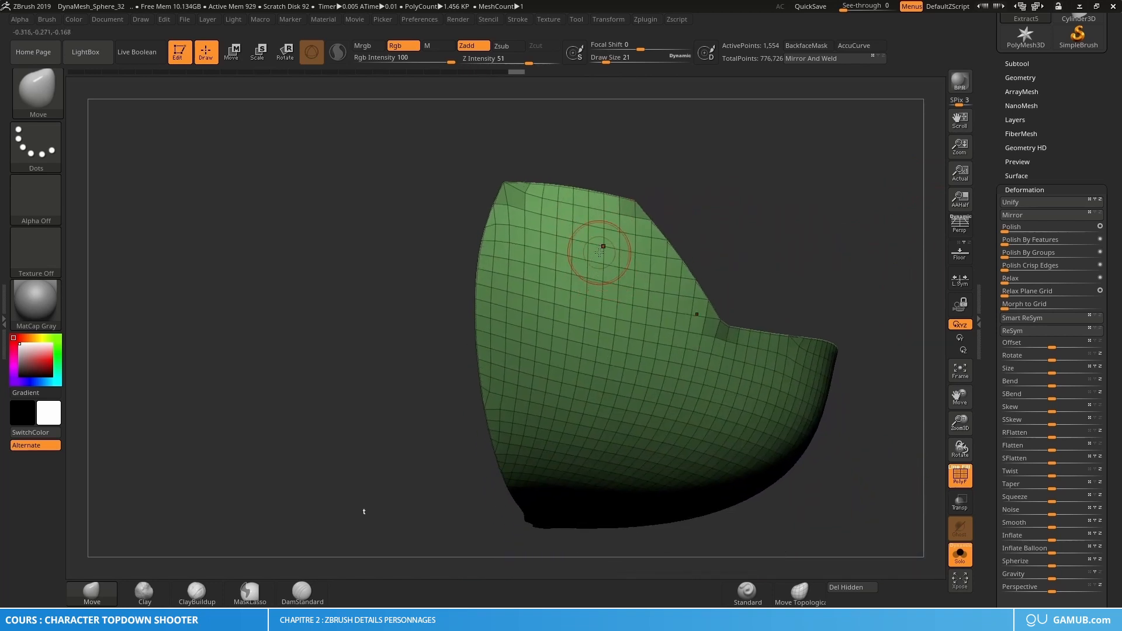
right_click_drag(599, 252, 626, 278, "alt")
right_click_drag(669, 235, 616, 240)
mouse_move(747, 347)
right_mouse_down()
mouse_move(614, 304)
mouse_move(591, 268)
right_mouse_up()
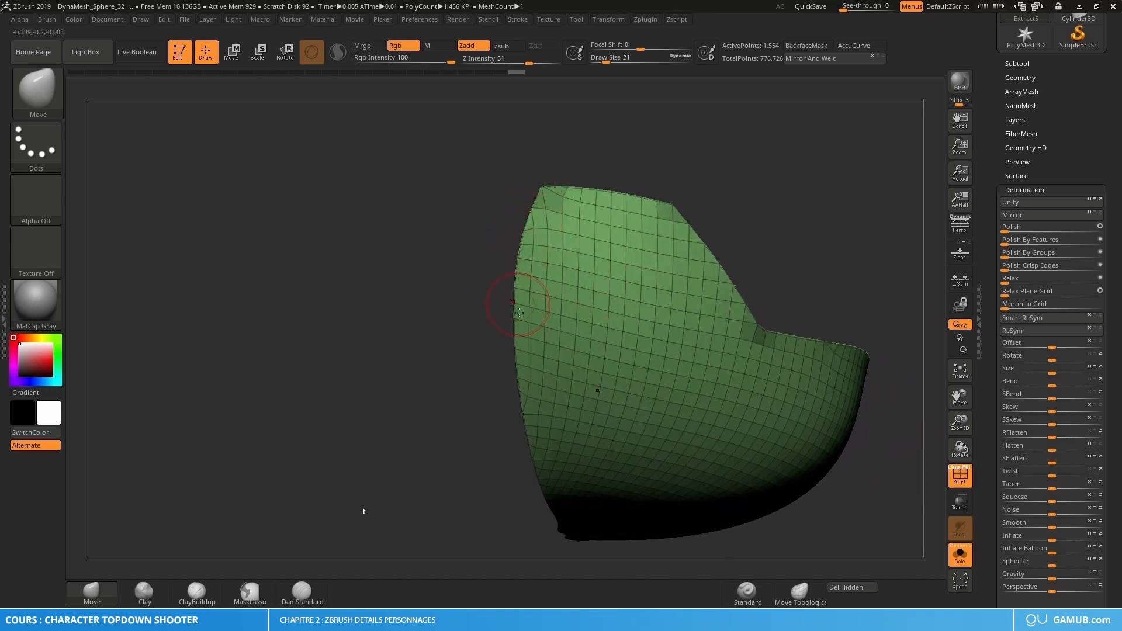
Straighten the jaw piece's rear edge with the Move brush, using draw sizes of 71, 45 and 59.
key("s")
left_click_drag(534, 326, 546, 325)
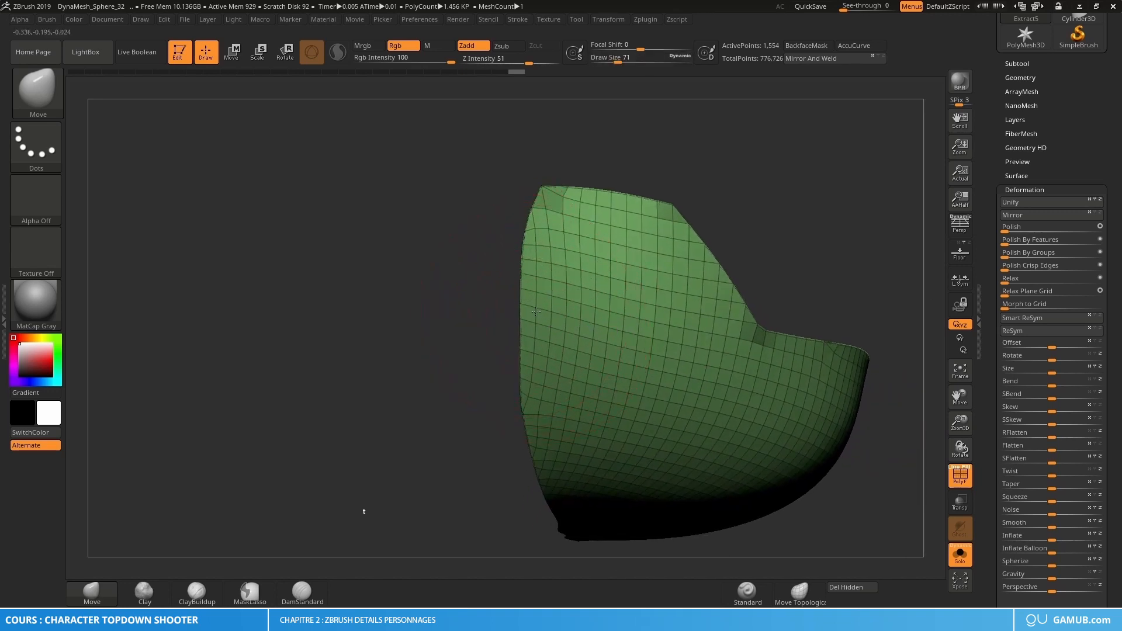
key("s")
left_click_drag(546, 270, 539, 271)
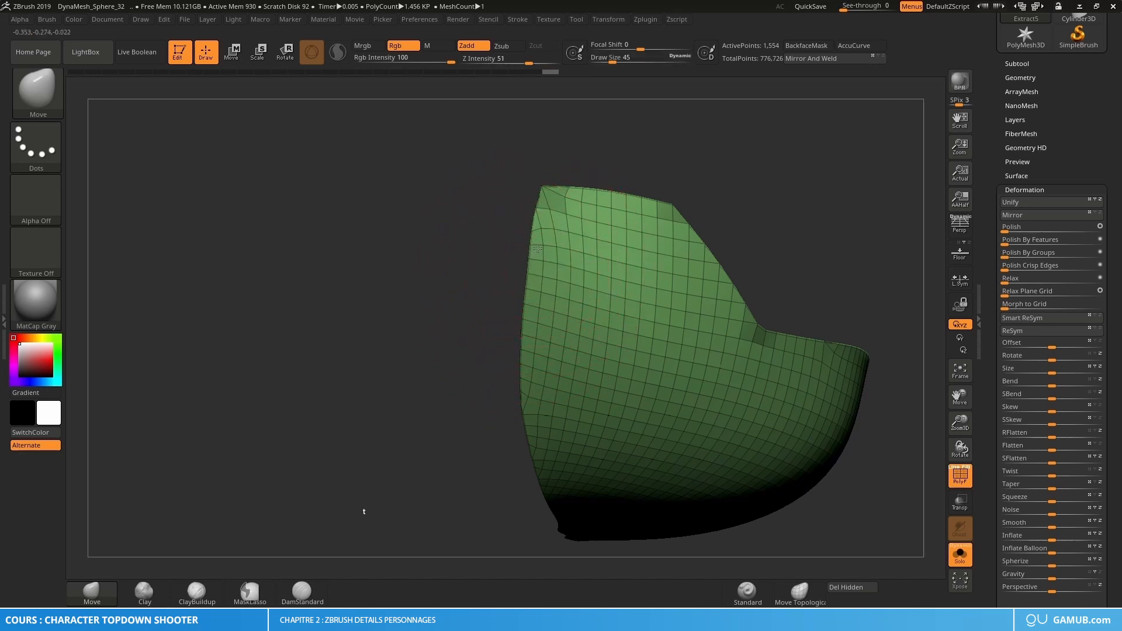
mouse_move(546, 295)
right_mouse_down()
mouse_move(562, 332)
mouse_move(572, 272)
right_mouse_up()
key("s")
left_click_drag(513, 306, 523, 305)
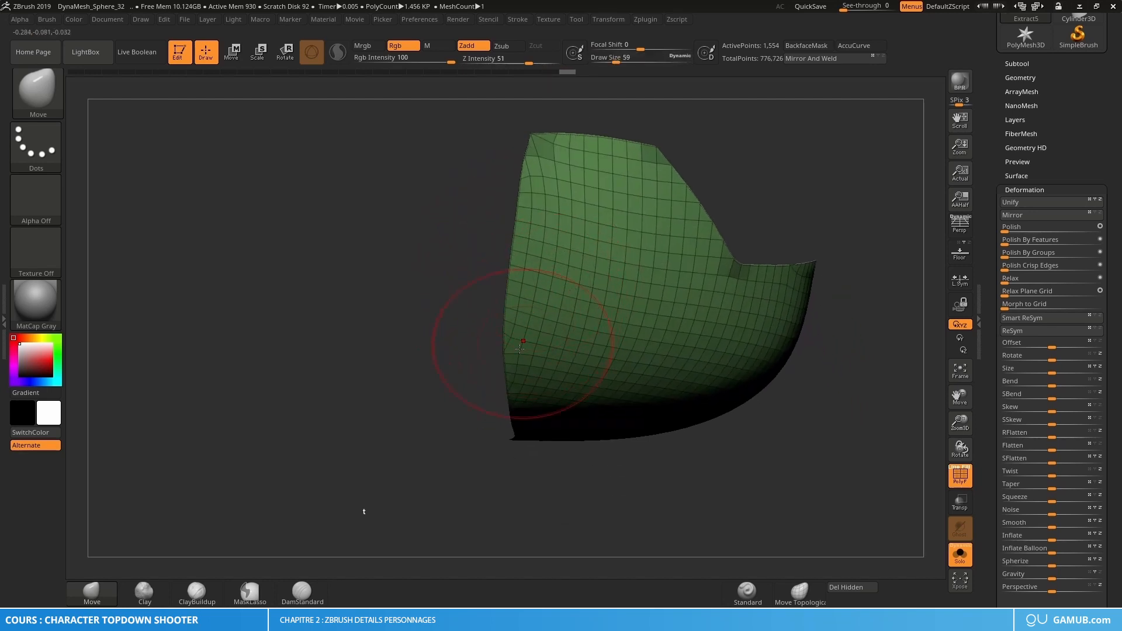
mouse_move(518, 375)
left_mouse_down()
mouse_move(507, 347)
mouse_move(531, 262)
mouse_move(517, 216)
left_mouse_up()
right_click_drag(517, 216, 520, 266, "alt")
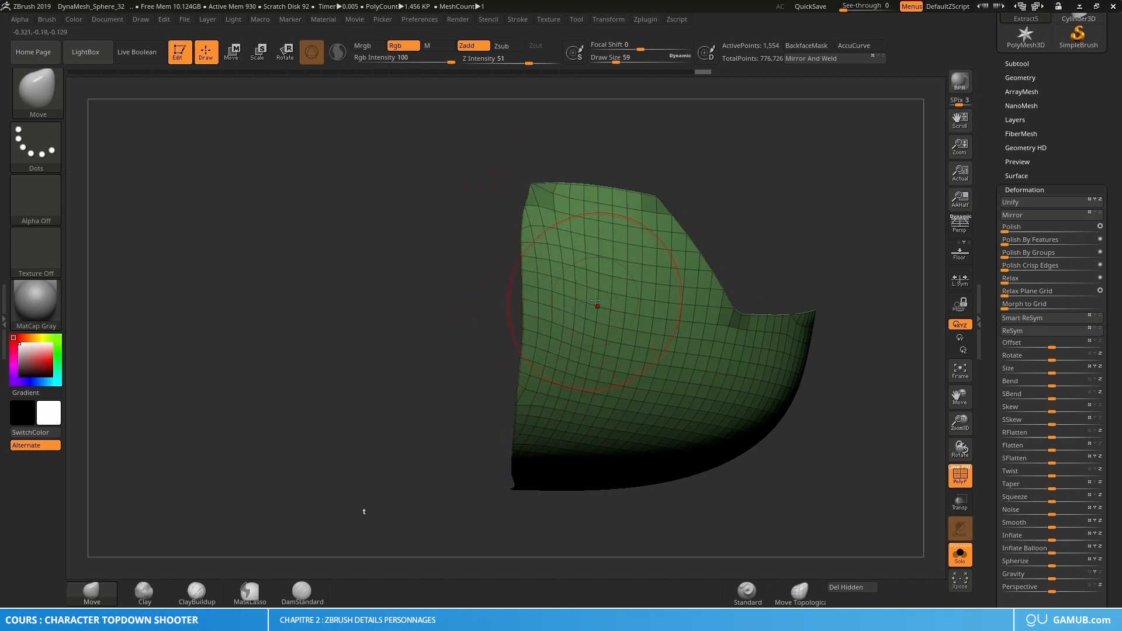
Reduce the draw size to 13 and smooth the reshaped jaw piece with Polish By Features.
key("s")
left_click_drag(619, 292, 603, 291)
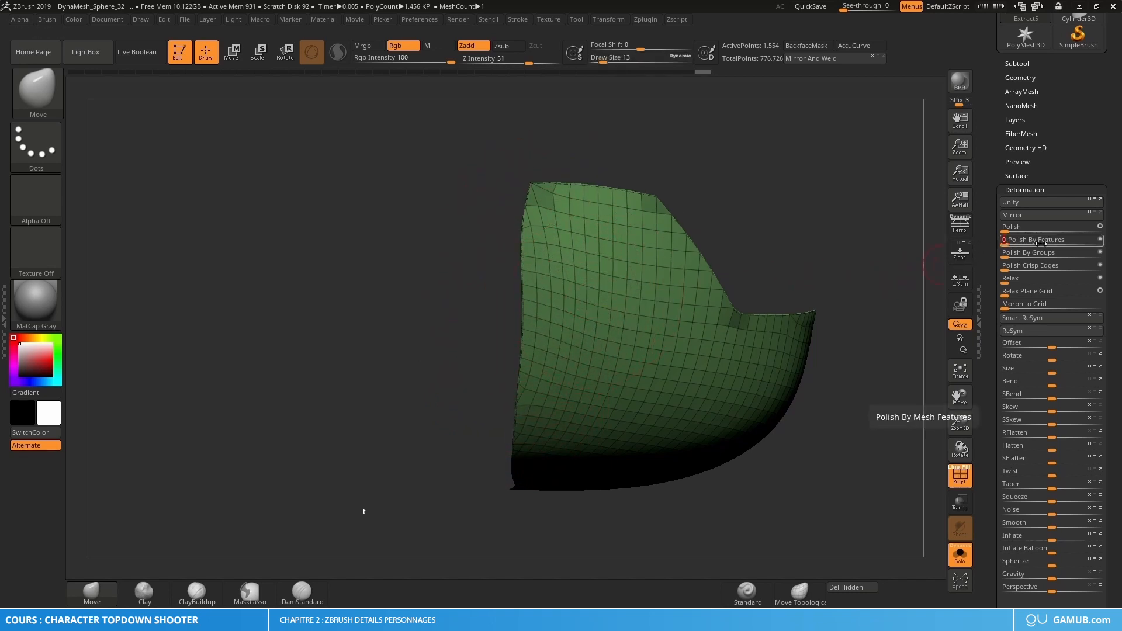
left_click(1059, 240)
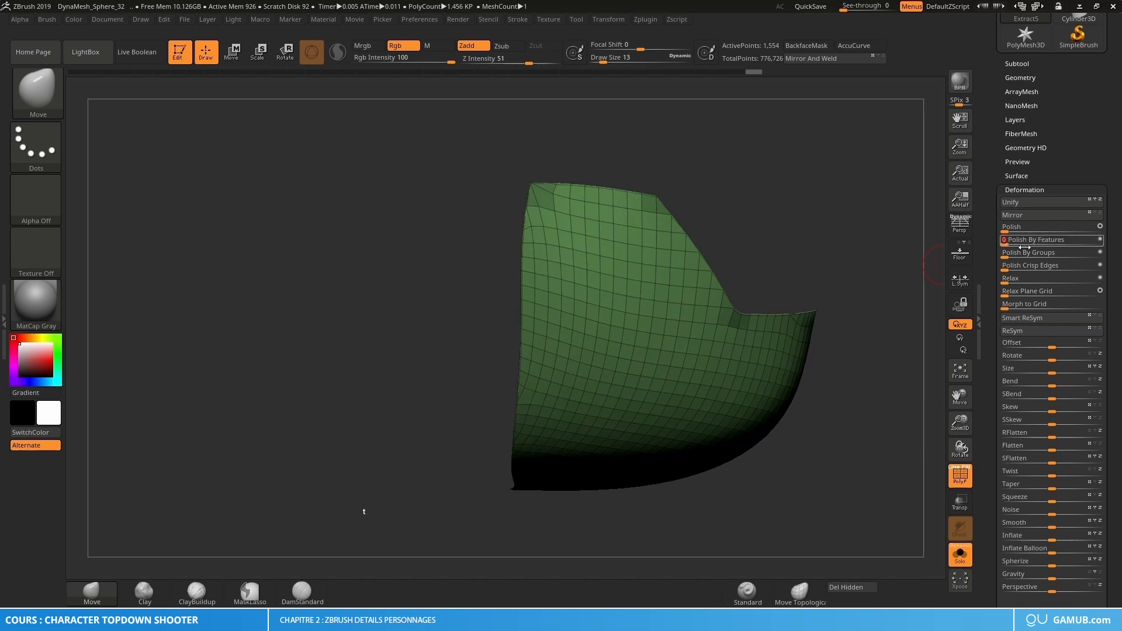
Refine the lower part of the rear edge with the Move brush at draw size 56.
key("s")
left_click_drag(545, 396, 554, 396)
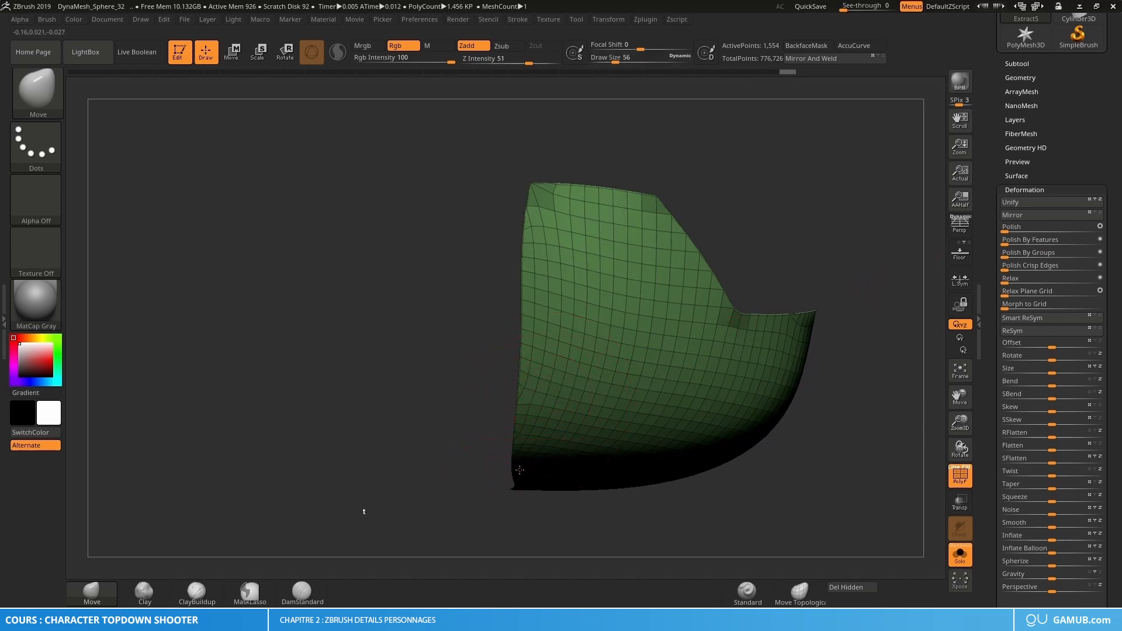
left_click_drag(525, 468, 525, 469)
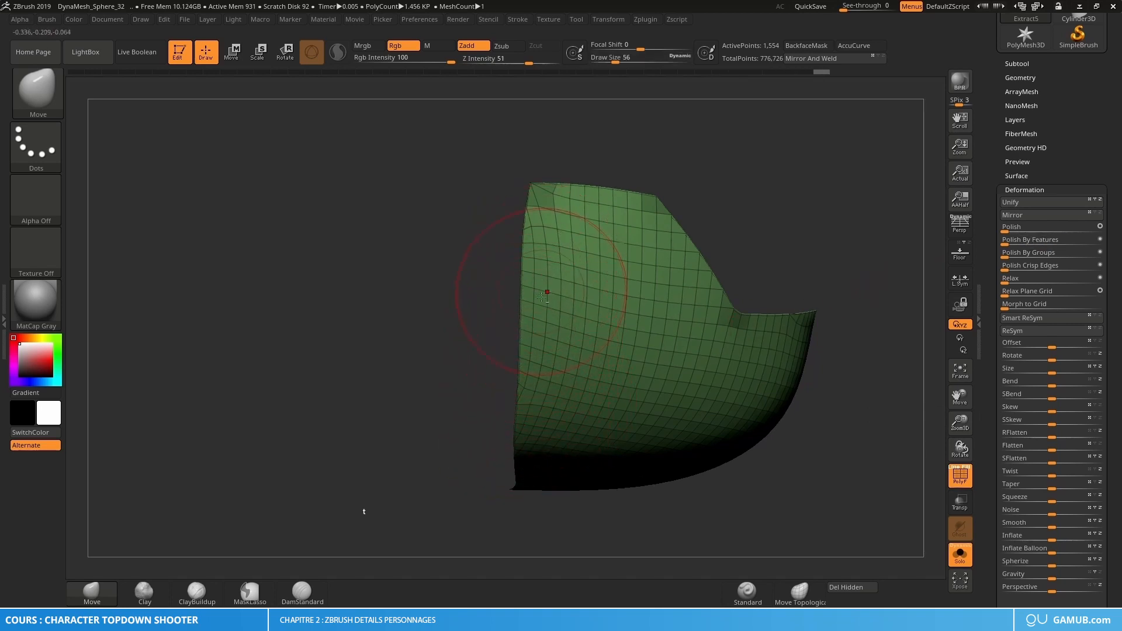
right_click_drag(542, 296, 517, 323, "alt")
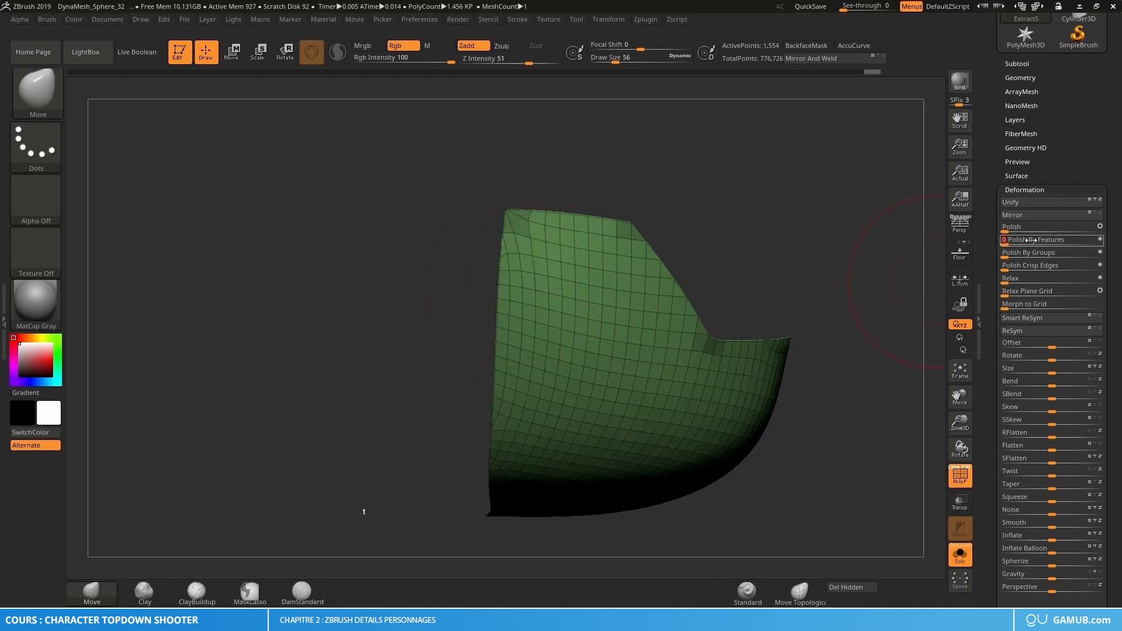
Reduce the draw size to 7 and examine the jaw piece's outline and topology from several angles, with and without the wireframe.
key("s")
left_click(814, 256)
left_click_drag(814, 255, 706, 243)
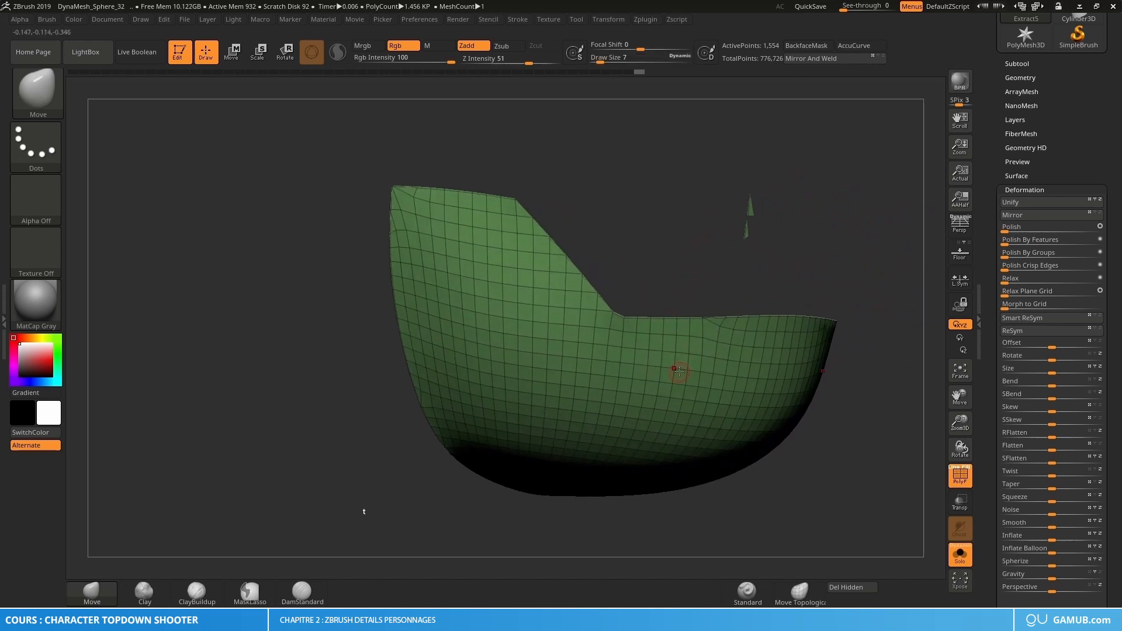
right_click_drag(678, 372, 704, 345)
key("shift+f")
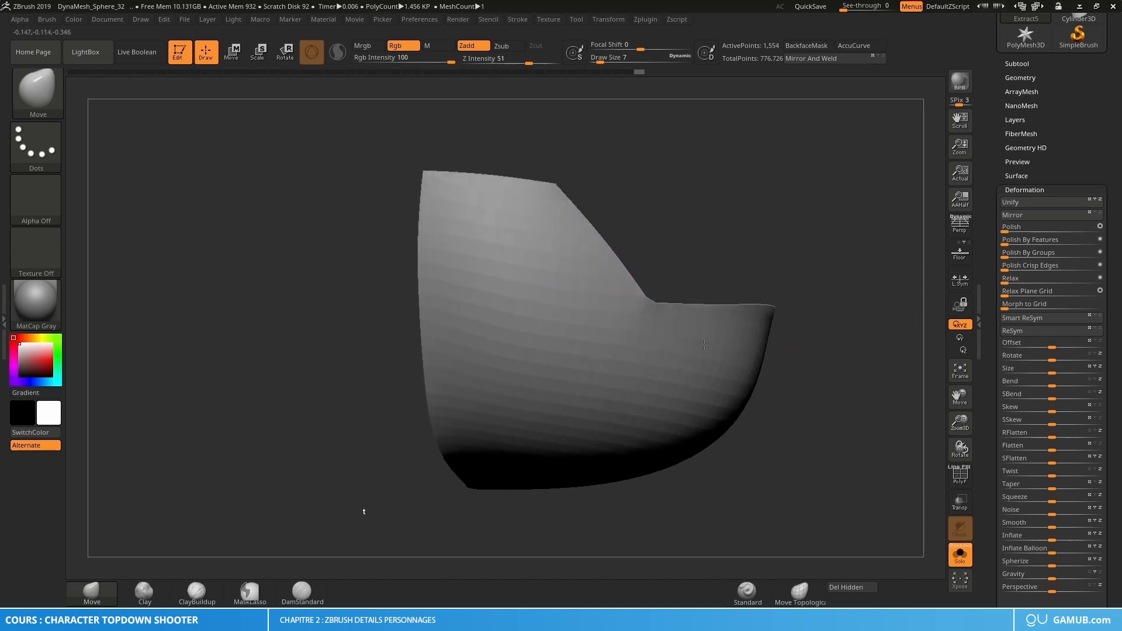
key("shift+f")
right_click_drag(777, 328, 773, 263)
key("shift")
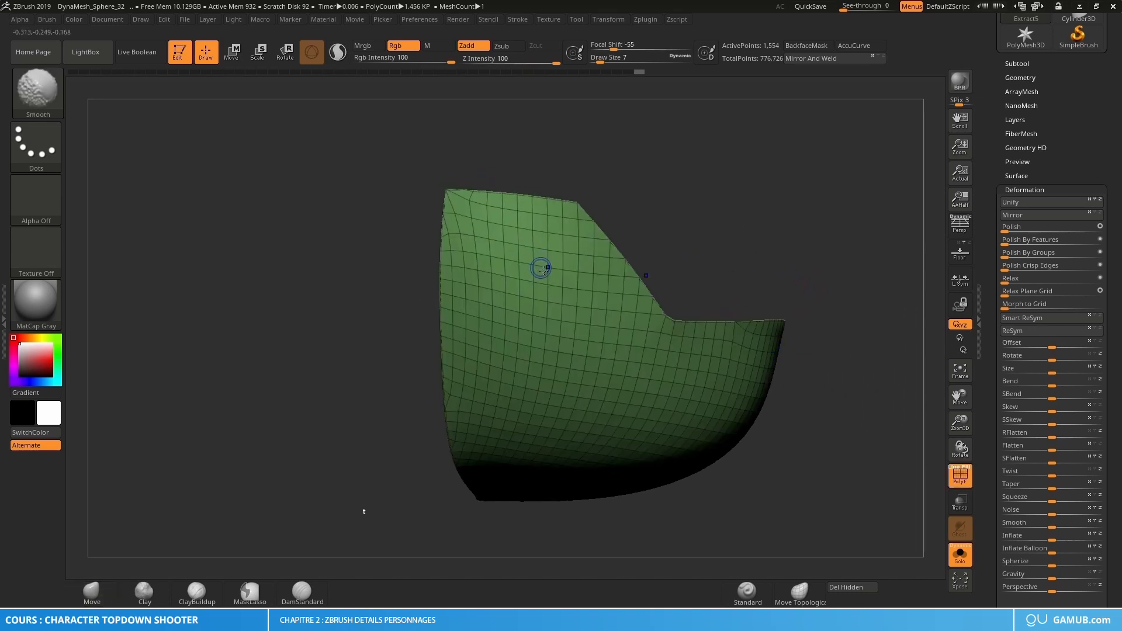
mouse_move(541, 268)
right_mouse_down()
mouse_move(594, 336)
mouse_move(544, 316)
mouse_move(433, 199)
right_mouse_up()
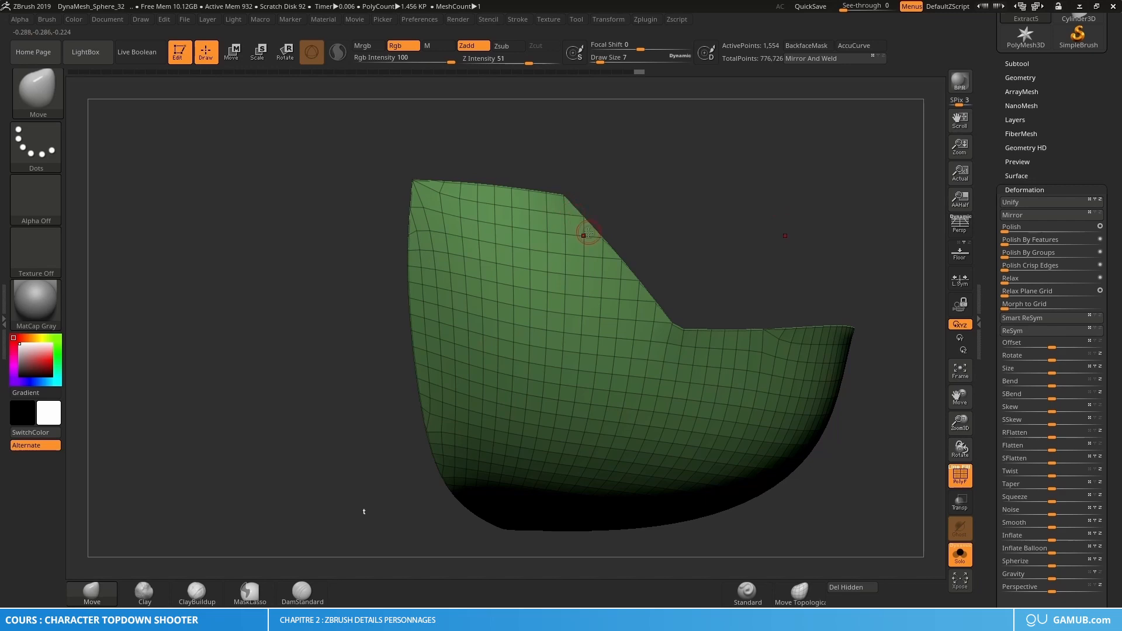
right_click_drag(629, 312, 567, 295)
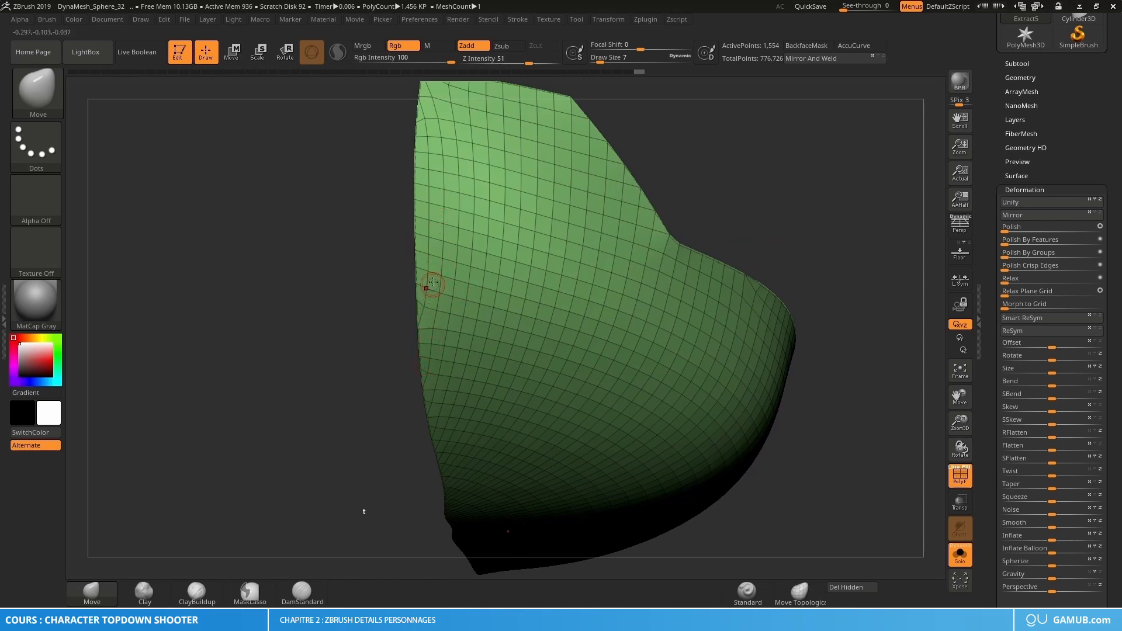
right_click_drag(429, 353, 554, 304)
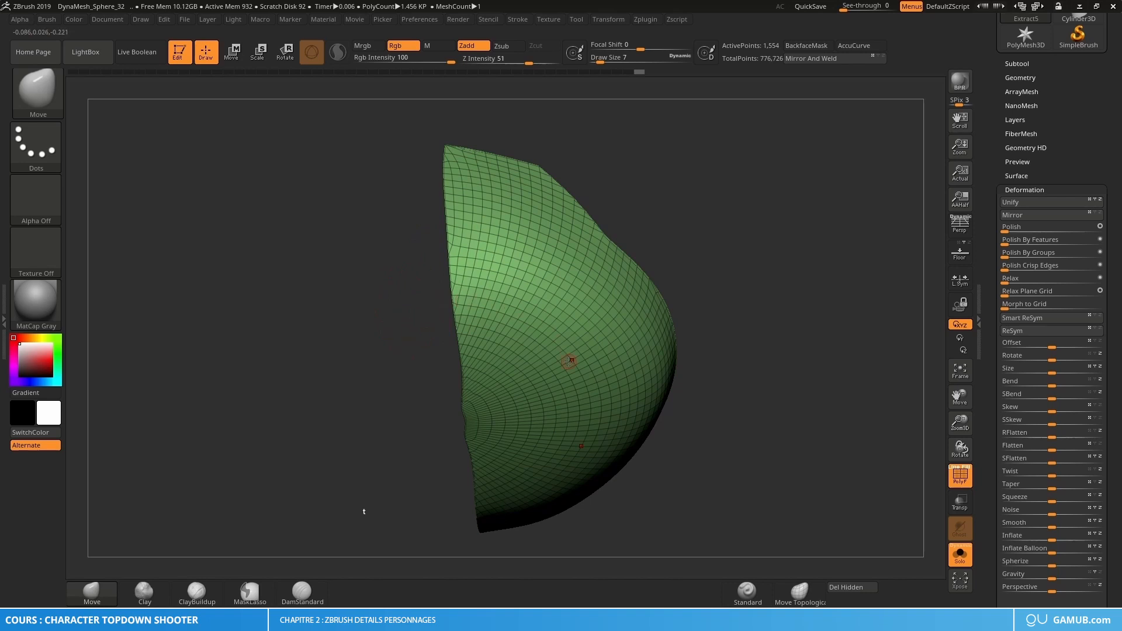
mouse_move(543, 301)
right_mouse_down()
mouse_move(525, 313)
mouse_move(536, 306)
right_mouse_up()
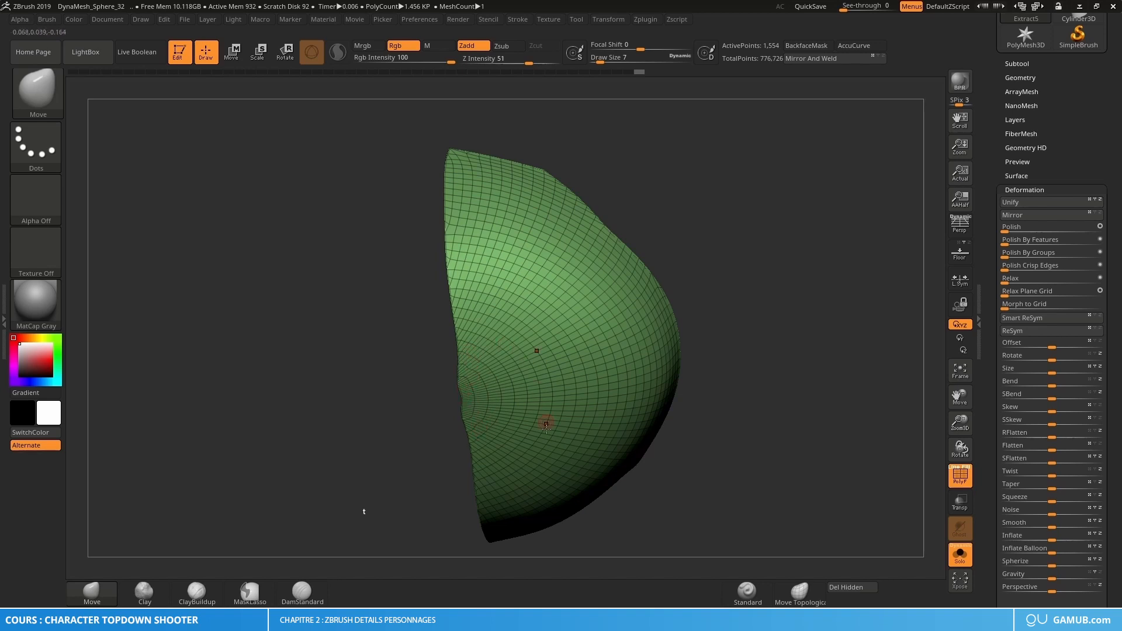
mouse_move(561, 402)
right_mouse_down()
mouse_move(569, 313)
mouse_move(562, 352)
mouse_move(566, 326)
right_mouse_up()
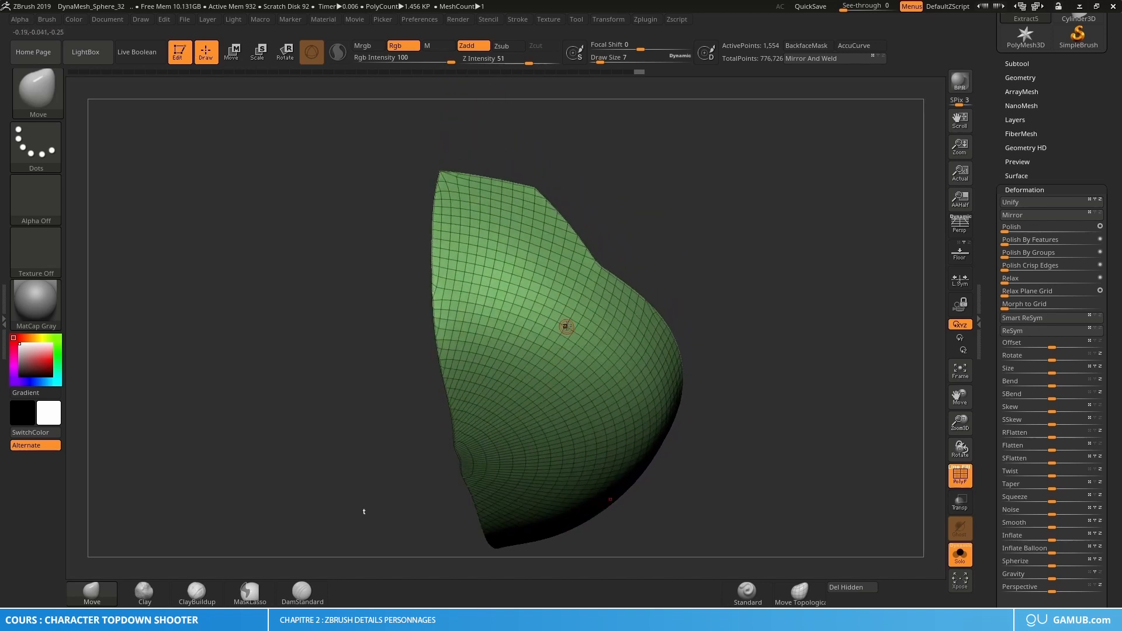
Remesh the jaw piece with ZRemesher set to Half.
left_click(1022, 78)
left_click(1024, 257)
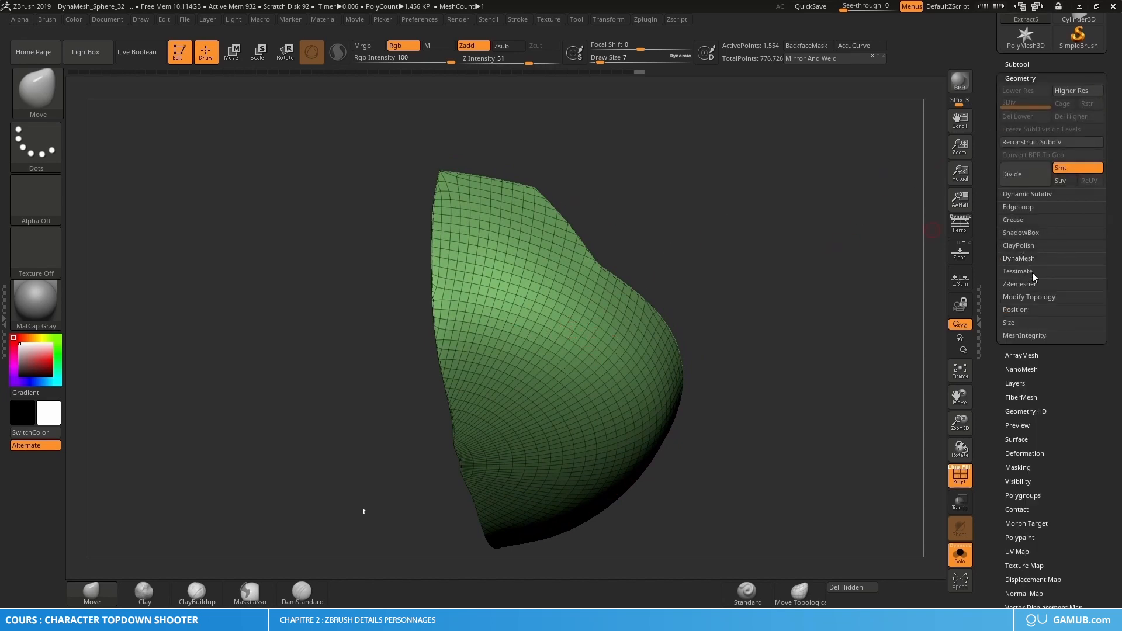
mouse_move(778, 245)
right_mouse_down()
mouse_move(764, 278)
mouse_move(602, 270)
mouse_move(545, 242)
mouse_move(637, 257)
right_mouse_up()
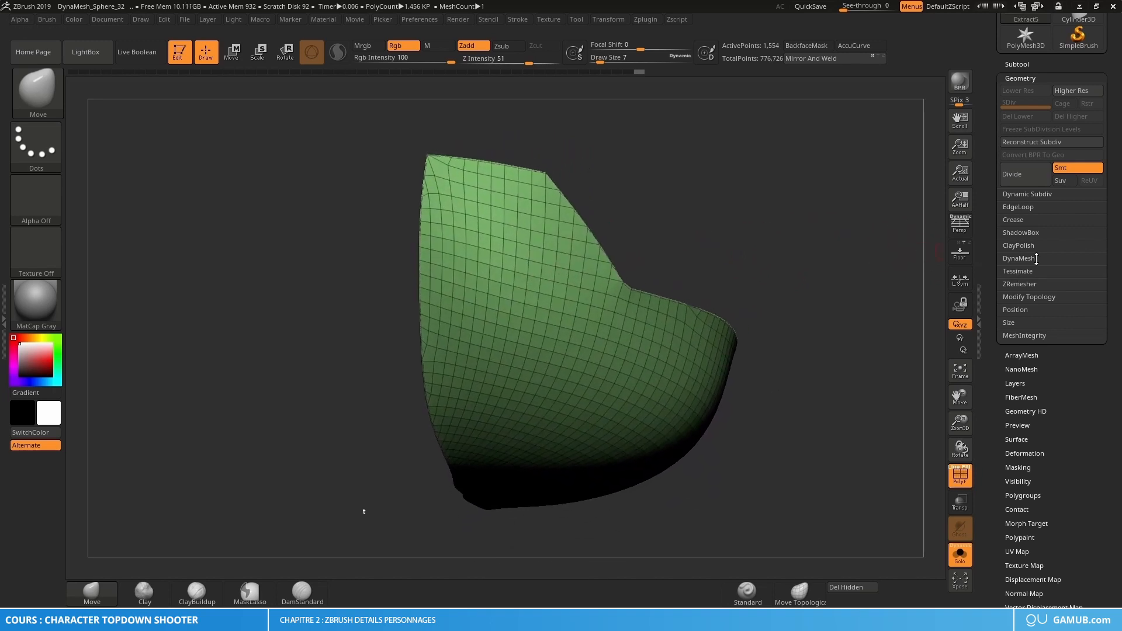
left_click(1026, 78)
left_click(1026, 78)
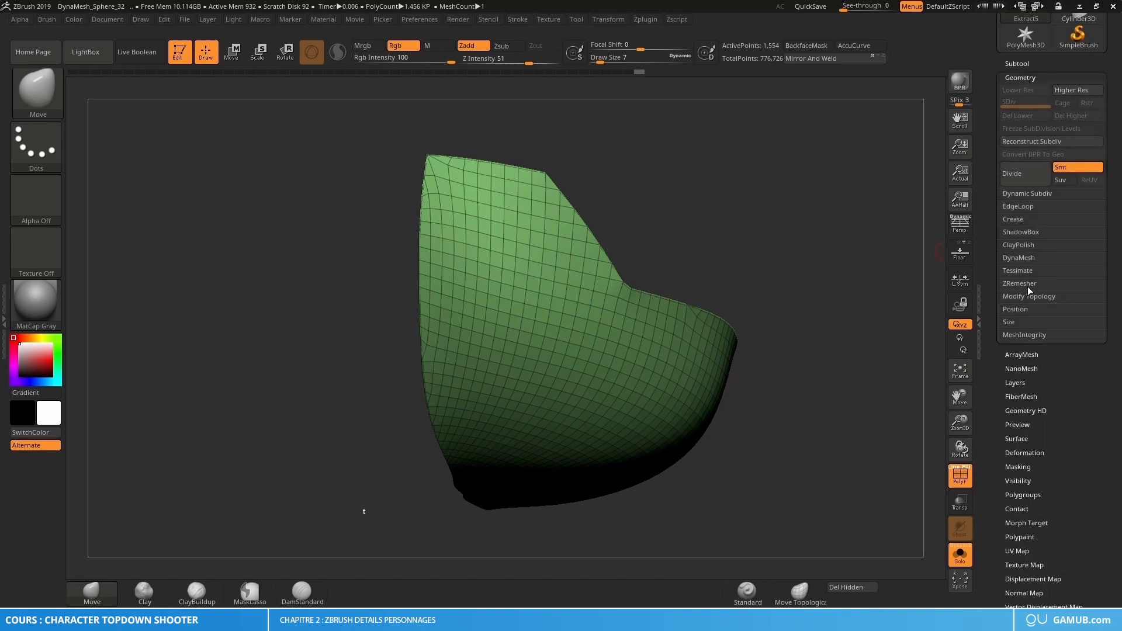
left_click(1026, 283)
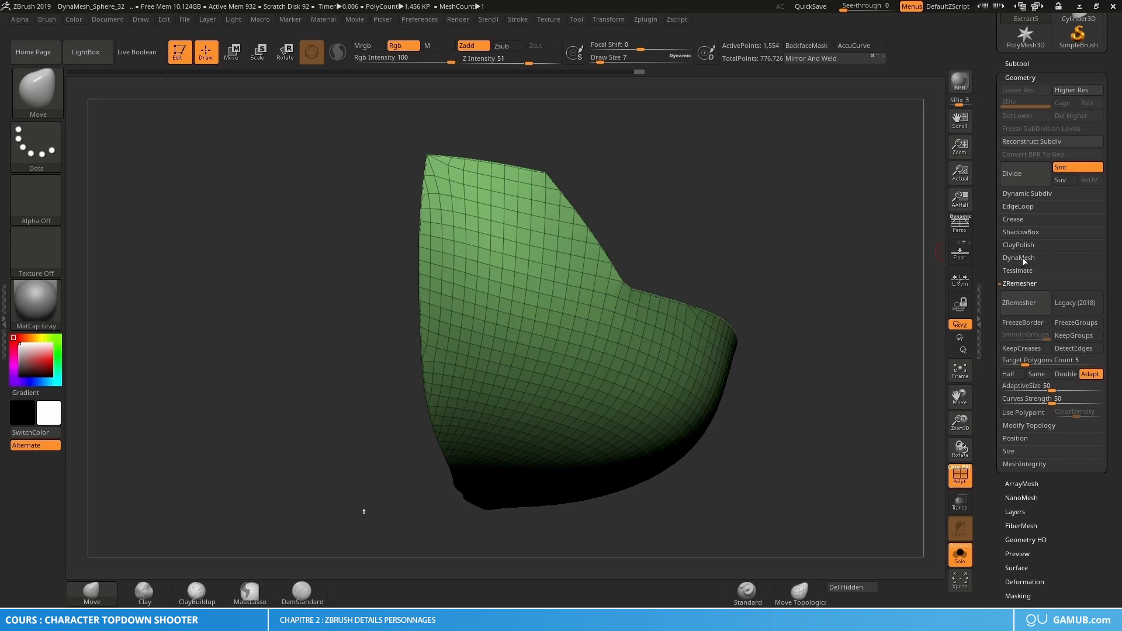
left_click_drag(817, 268, 815, 259)
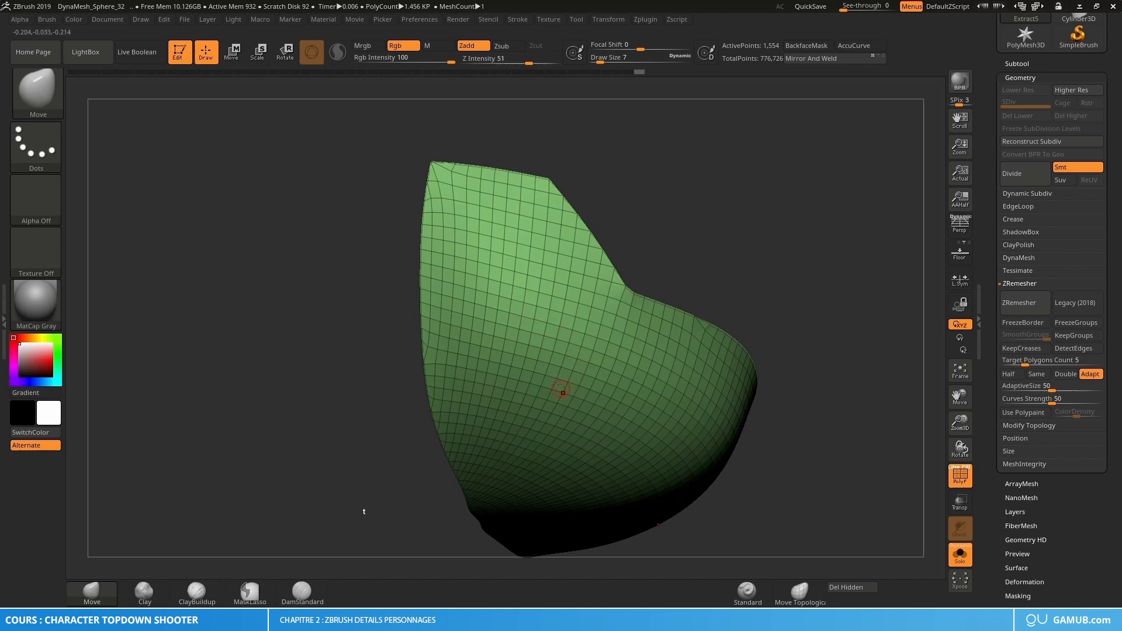
mouse_move(527, 393)
right_mouse_down()
mouse_move(568, 409)
mouse_move(529, 385)
right_mouse_up()
left_click_drag(854, 311, 880, 299)
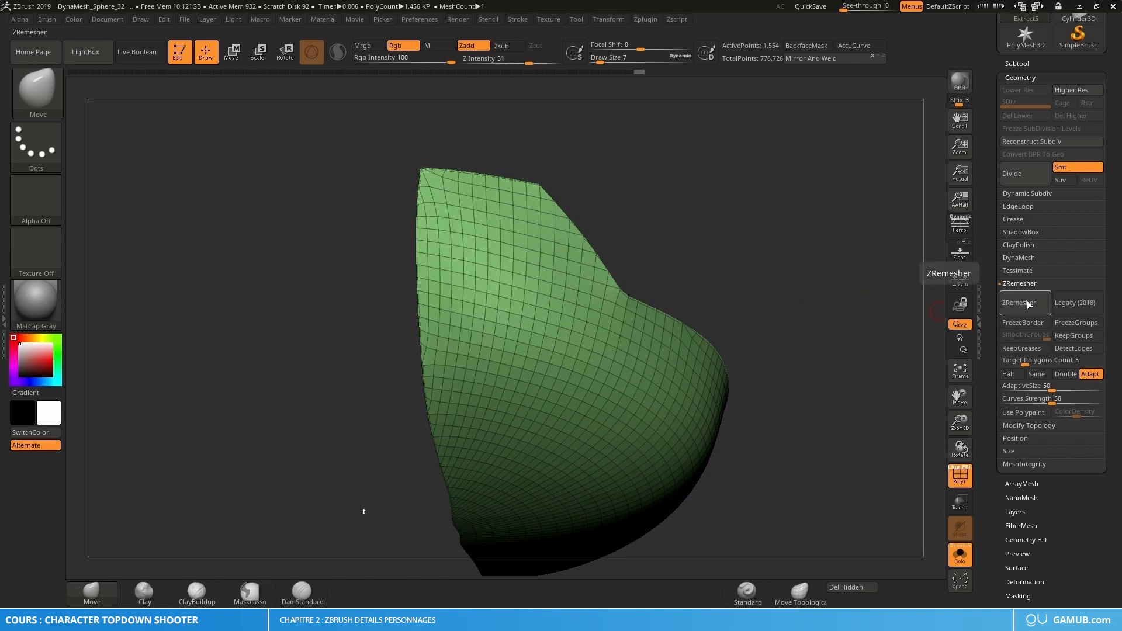
left_click(1014, 374)
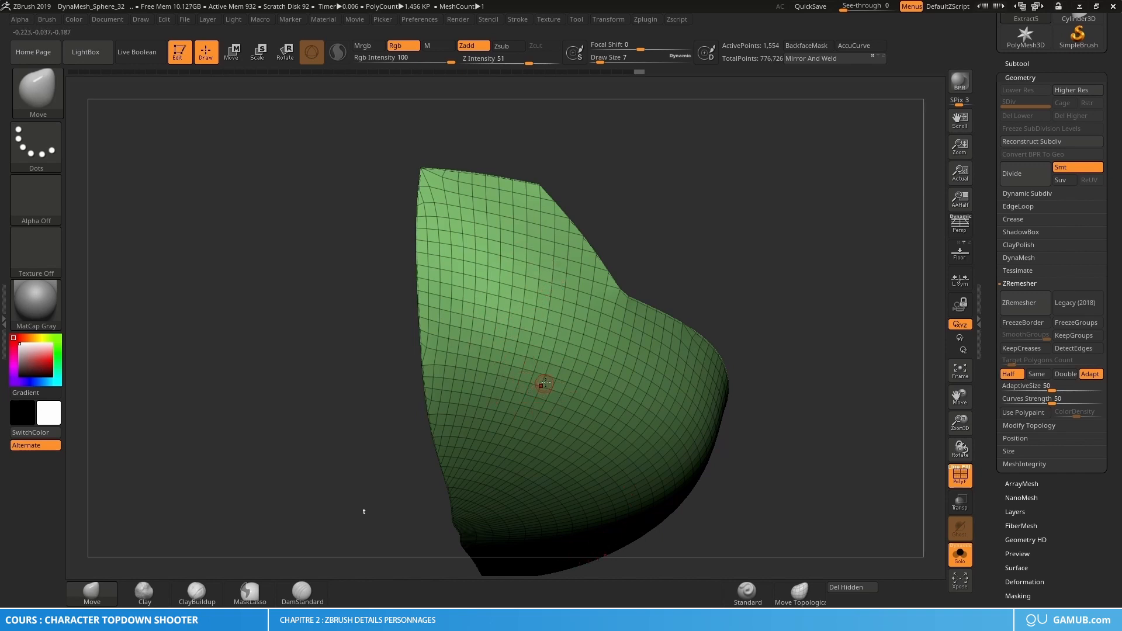
left_click(1011, 311)
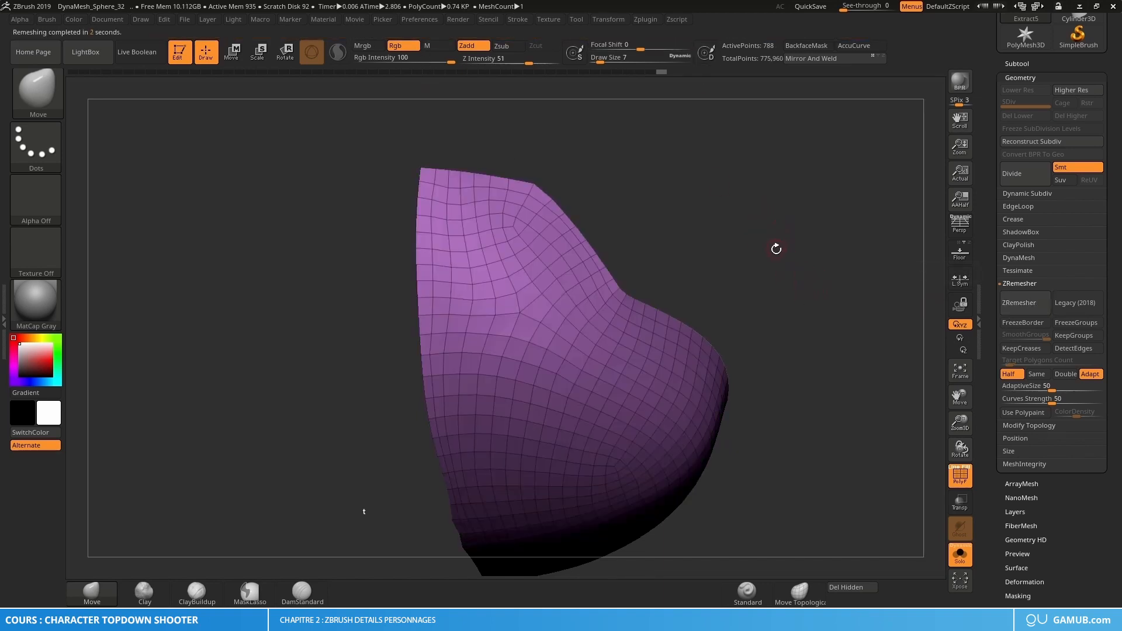
Inspect the upper corners of the remeshed jaw piece and compare the latest states in the undo history.
right_click_drag(790, 231, 811, 299)
right_click_drag(497, 246, 551, 286, "ctrl")
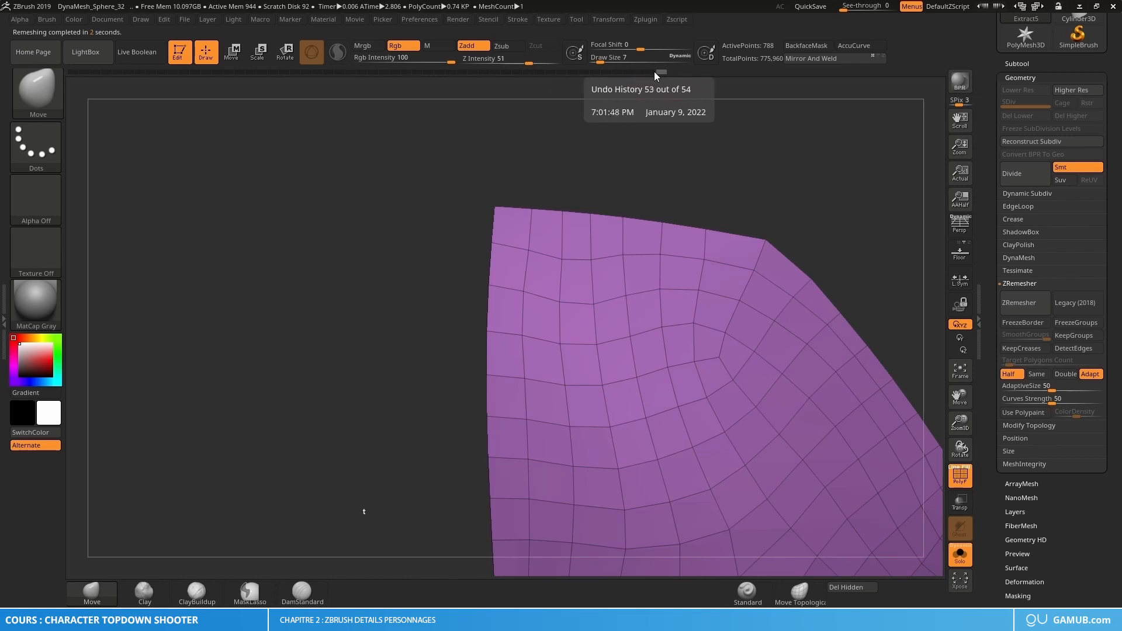
left_click(658, 71)
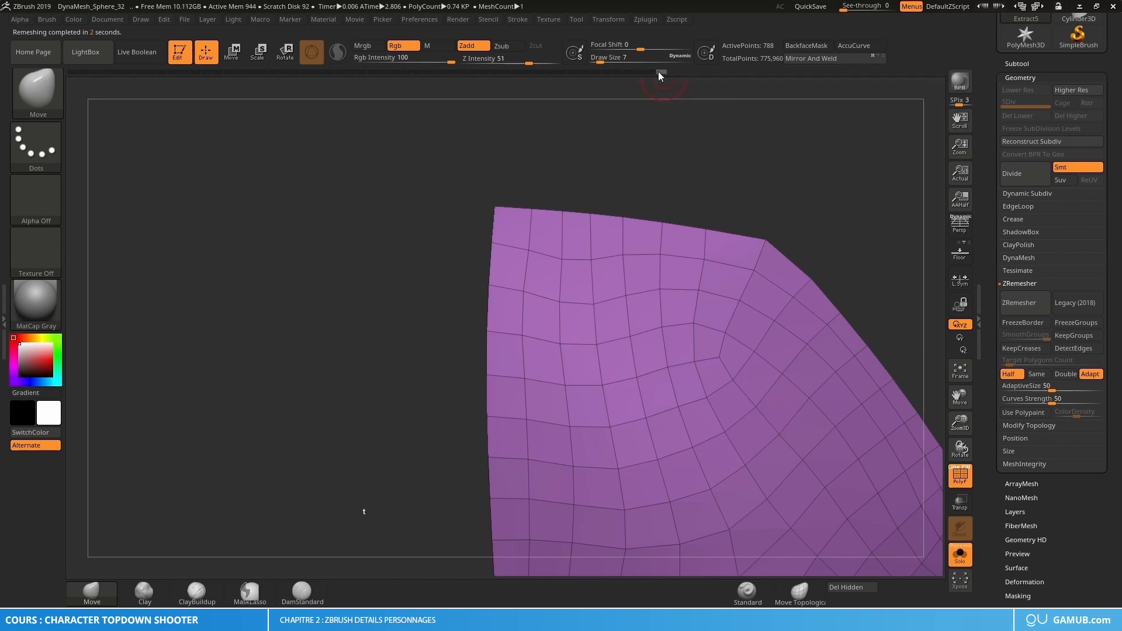
left_click_drag(658, 71, 710, 97)
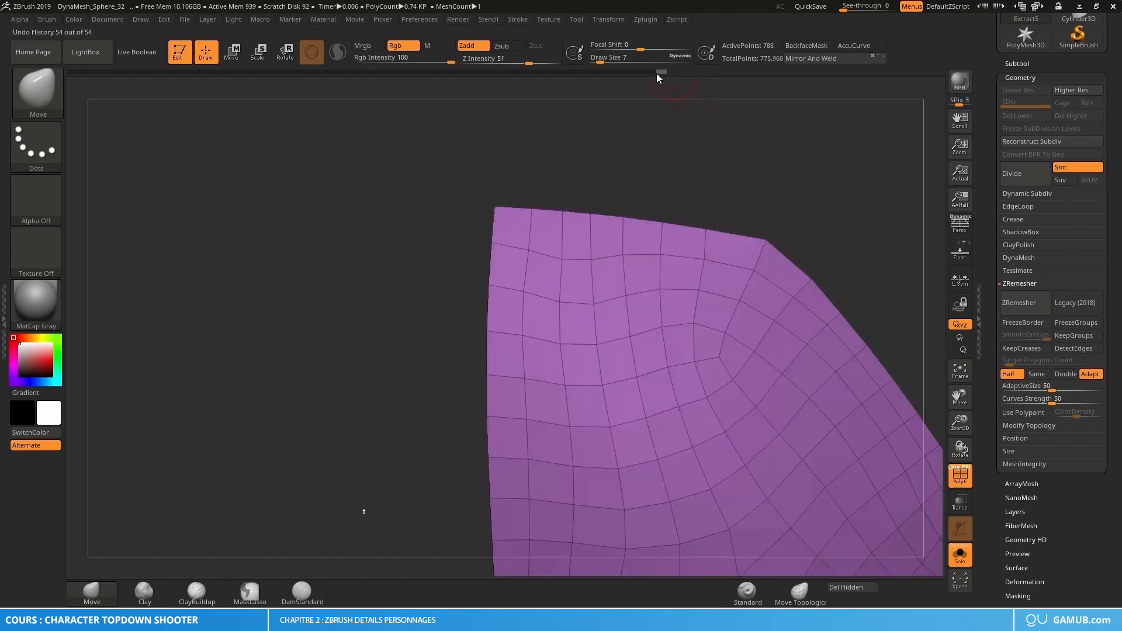
left_click_drag(657, 72, 660, 73)
left_click(650, 72)
left_click(661, 71)
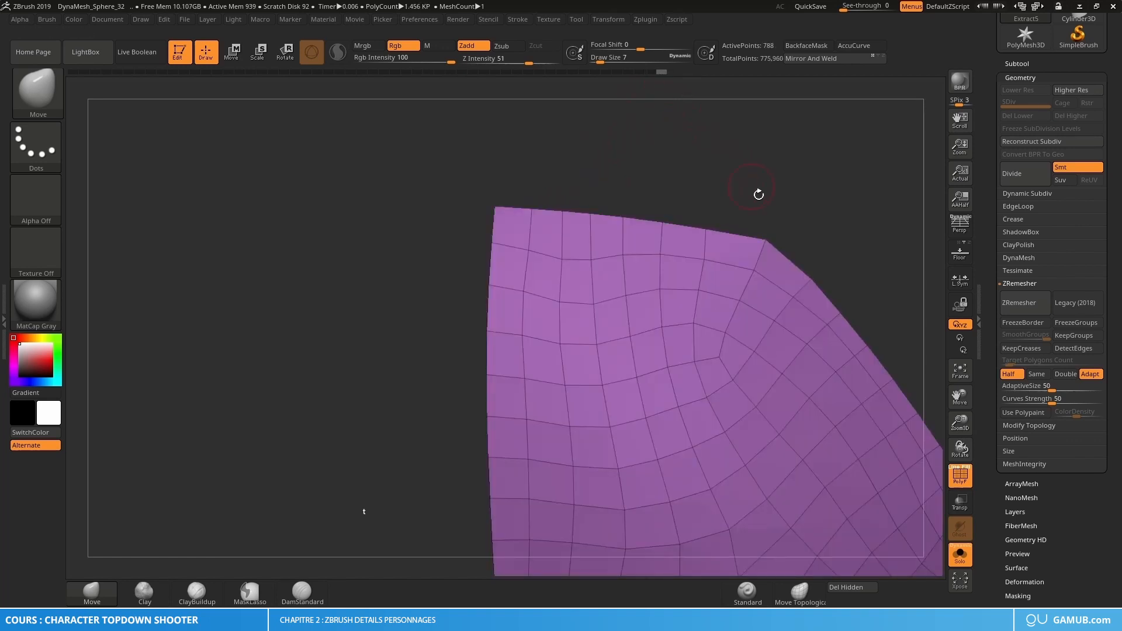
Run ZRemesher at Half a second time on the jaw piece and check the coarser topology.
left_click_drag(759, 194, 892, 264)
left_click(1018, 304)
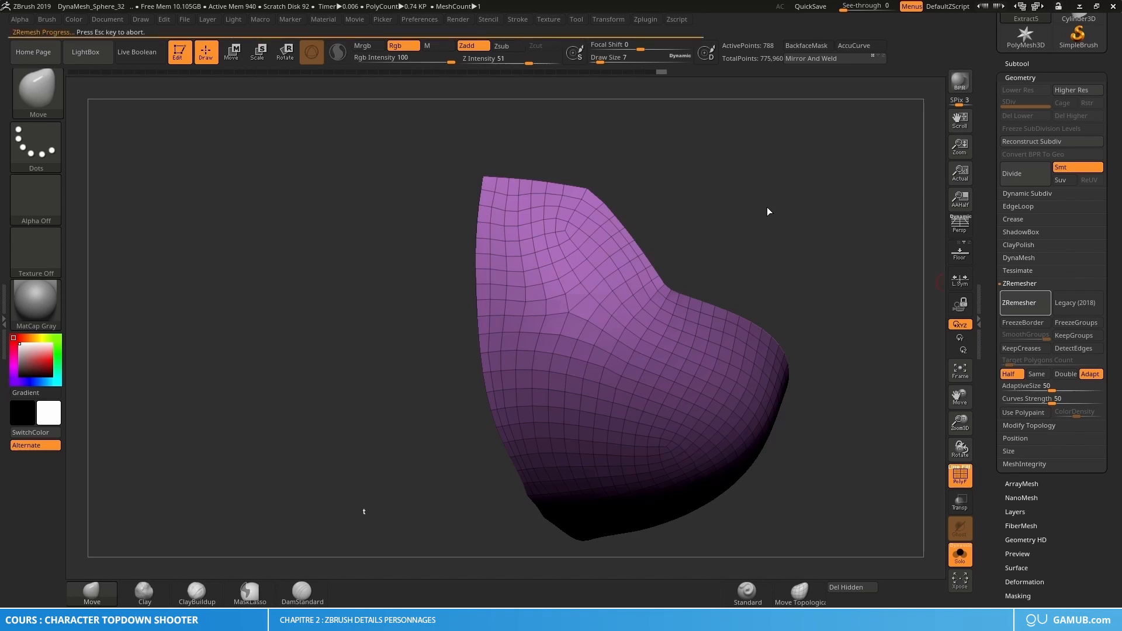
mouse_move(769, 205)
left_mouse_down()
mouse_move(756, 193)
mouse_move(763, 225)
left_mouse_up()
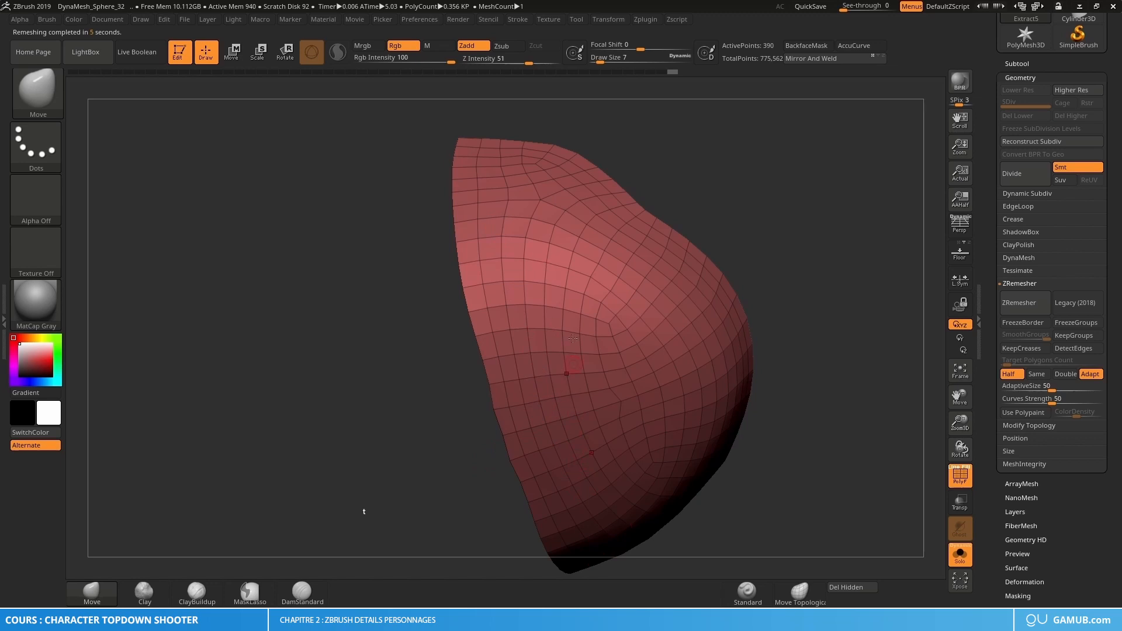
right_click_drag(572, 338, 593, 356)
right_click_drag(606, 200, 629, 292, "alt")
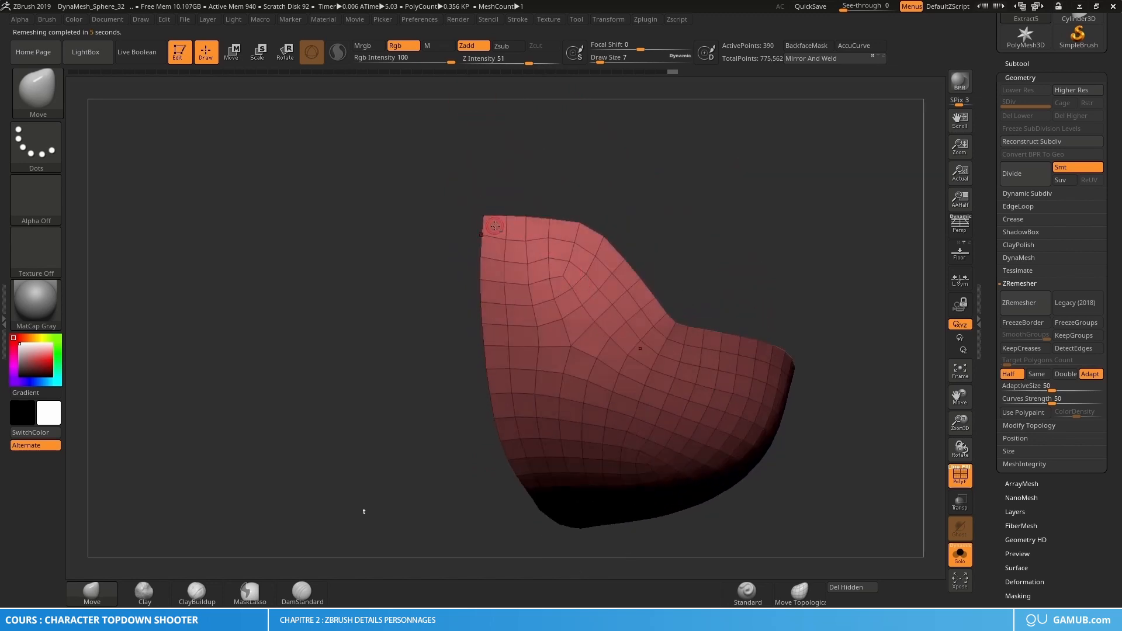
Mask the points at the jaw piece's two upper corners, redoing the front corner's mask one point further along the edge.
mouse_move(495, 226)
right_mouse_down("ctrl")
mouse_move(531, 258)
mouse_move(520, 308)
right_mouse_up("ctrl")
left_click_drag(425, 211, 461, 250, "ctrl")
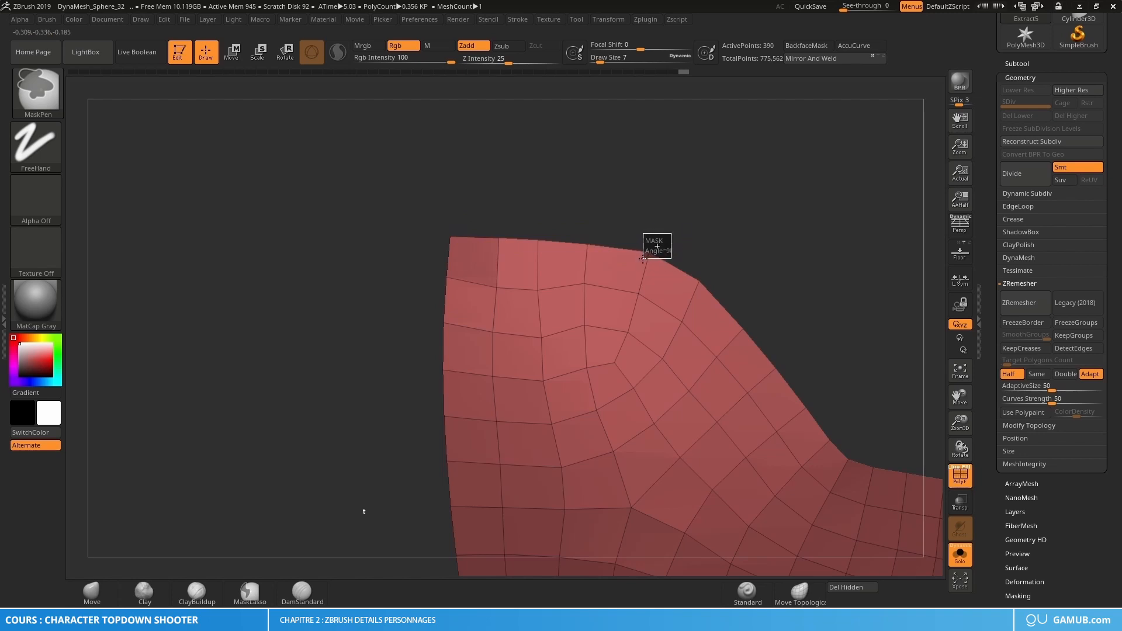
left_click_drag(643, 259, 642, 261, "ctrl")
right_click_drag(747, 258, 691, 221, "alt")
left_click_drag(702, 206, 690, 231, "ctrl")
left_click_drag(671, 215, 631, 256, "ctrl")
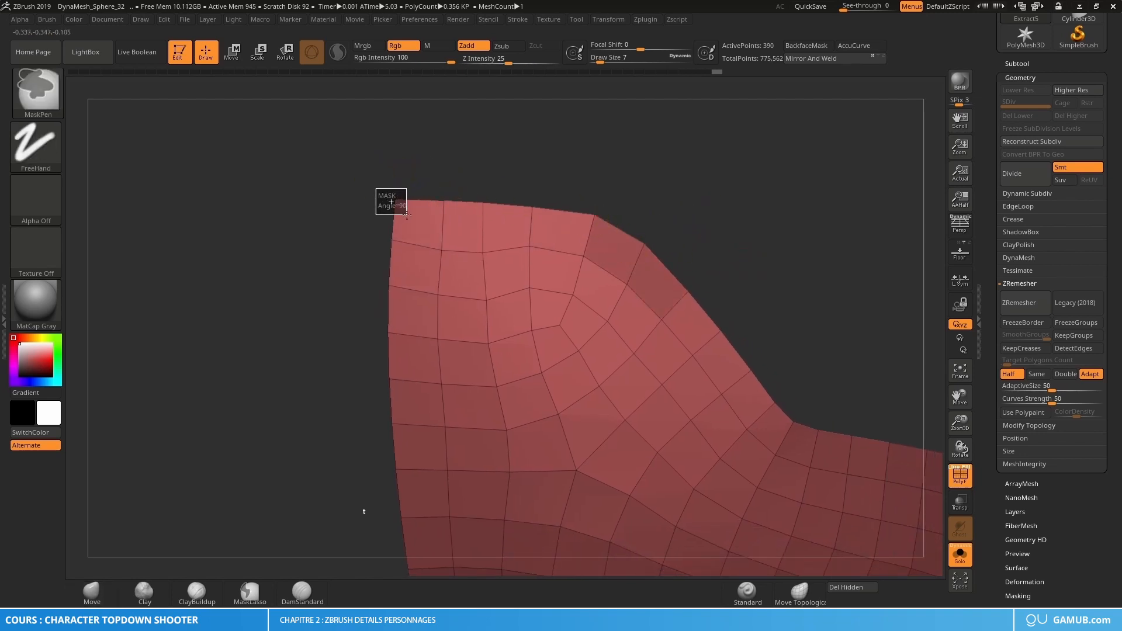
left_click_drag(406, 215, 407, 216, "ctrl")
Mask the point at the jaw piece's inner corner, where the slanted edge meets the front edge.
mouse_move(769, 243)
right_mouse_down("ctrl")
mouse_move(822, 288)
mouse_move(769, 228)
mouse_move(737, 238)
right_mouse_up("ctrl")
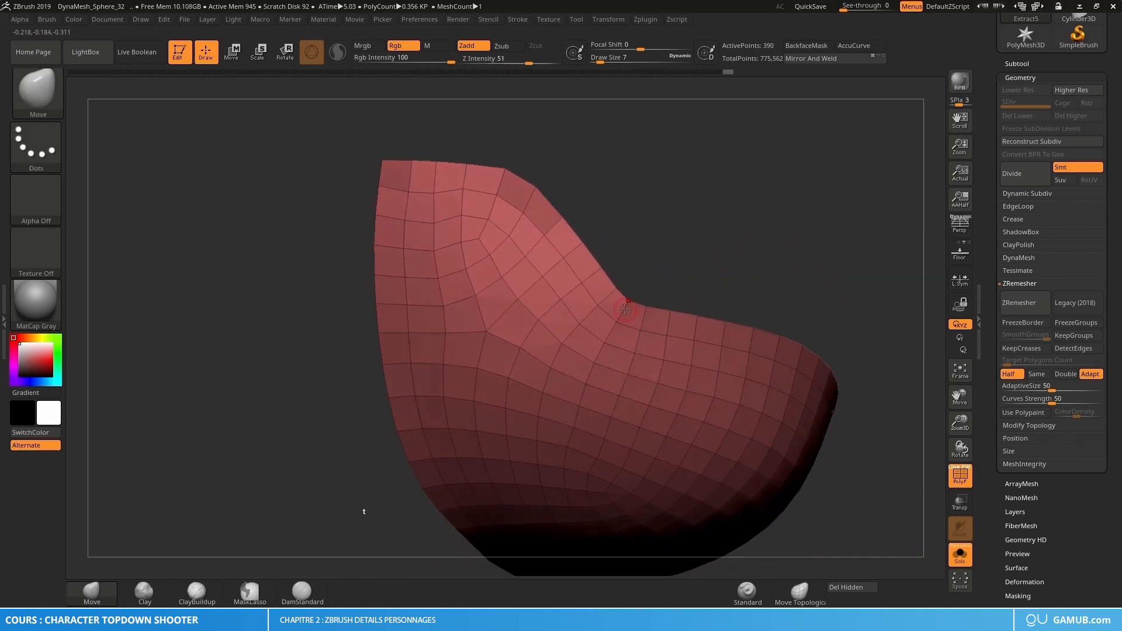
right_click_drag(624, 309, 641, 284, "ctrl")
left_click_drag(620, 311, 620, 308, "ctrl")
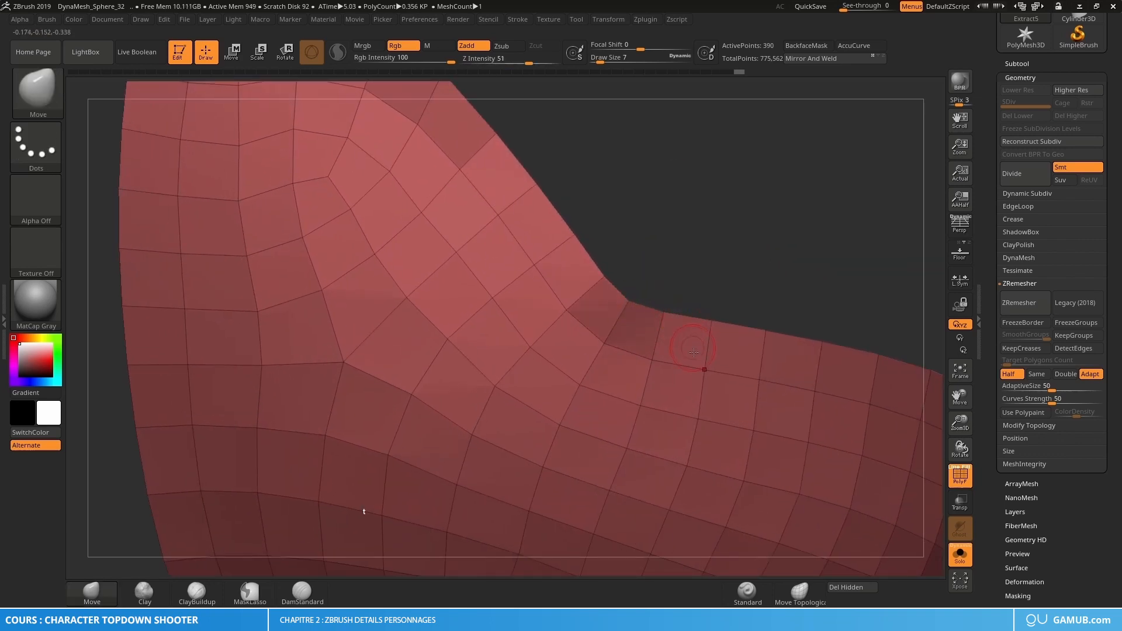
mouse_move(703, 368)
right_mouse_down("ctrl")
mouse_move(720, 393)
mouse_move(647, 304)
mouse_move(685, 292)
right_mouse_up("ctrl")
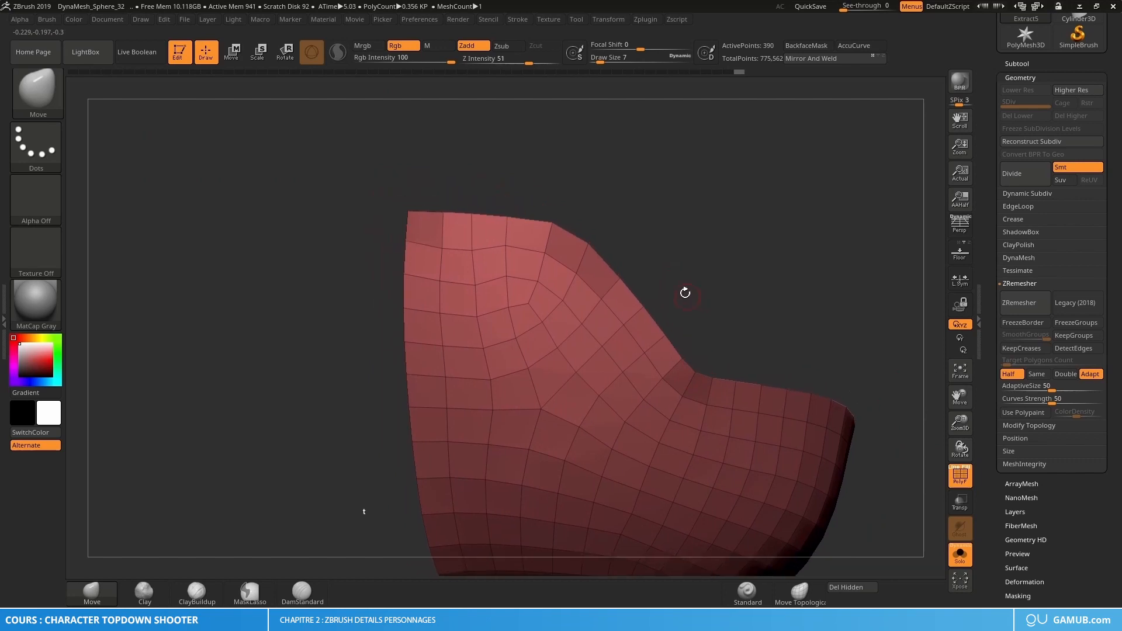
Straighten the jaw piece's edges between the masked corners with several passes of Polish By Features.
left_click(1030, 78)
left_click(1026, 190)
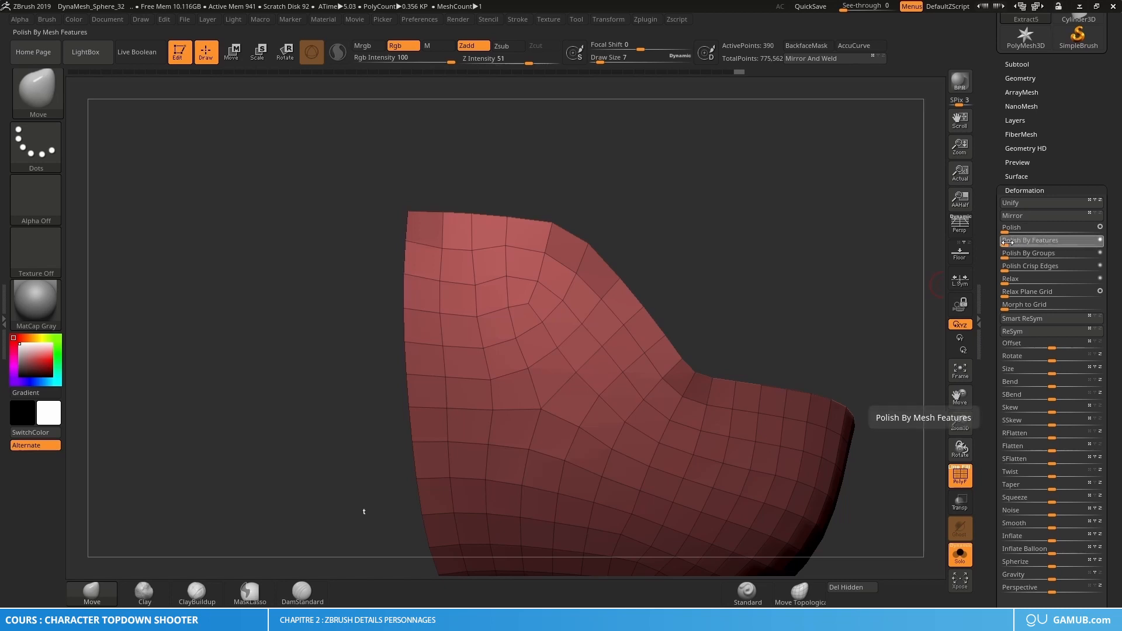
left_click(1019, 242)
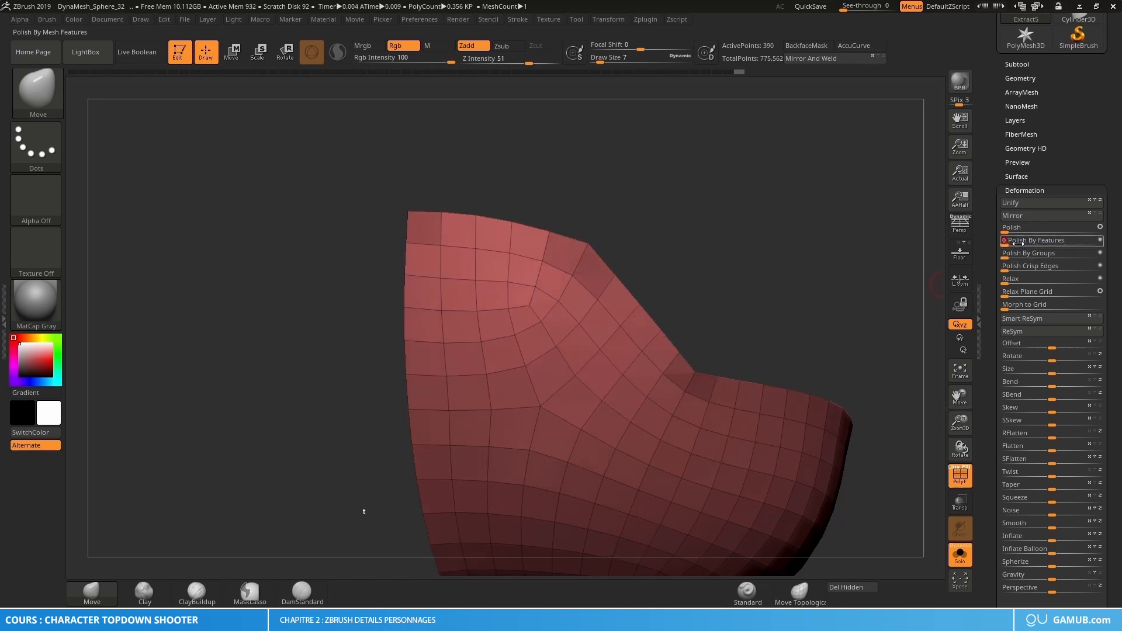
left_click(1022, 242)
left_click(1023, 242)
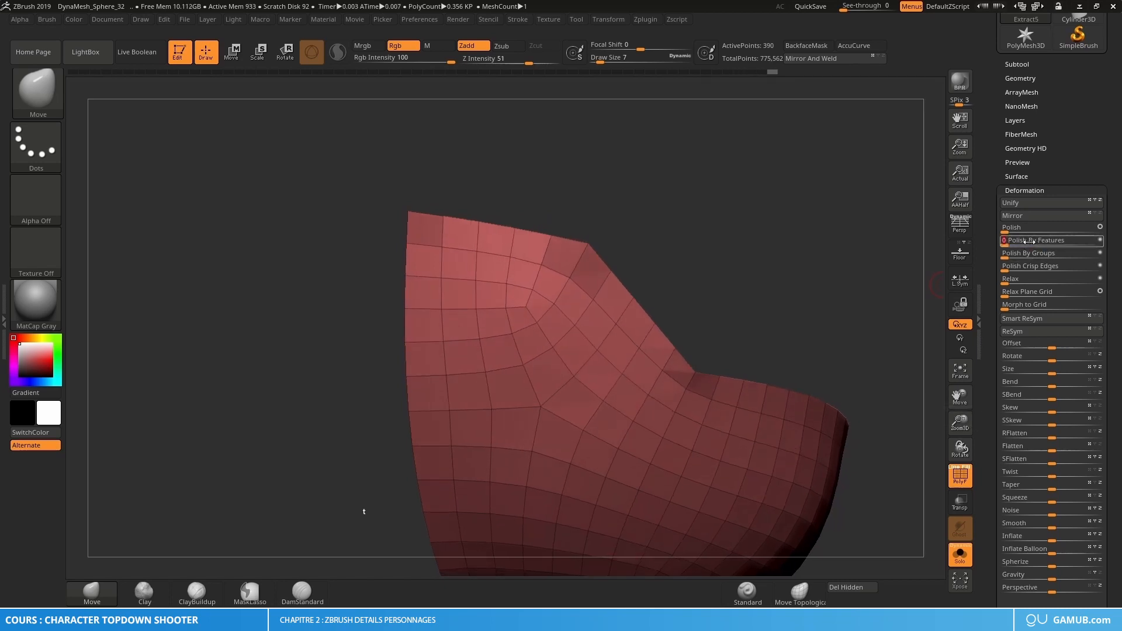
left_click(1022, 242)
mouse_move(827, 267)
left_mouse_down()
mouse_move(813, 268)
mouse_move(841, 257)
mouse_move(856, 269)
mouse_move(826, 256)
left_mouse_up()
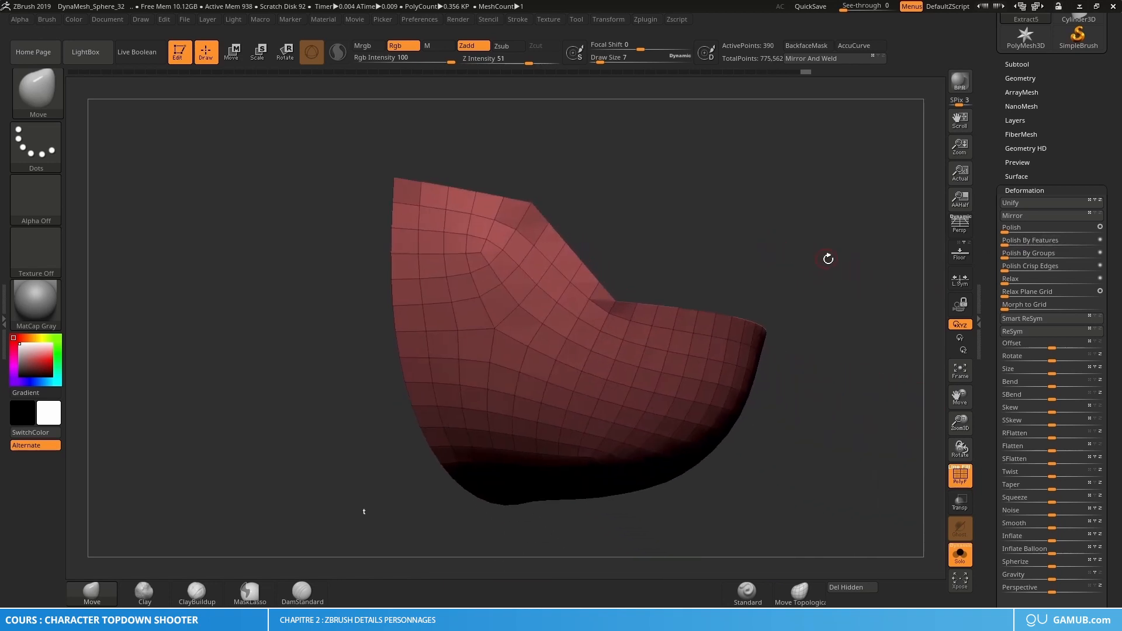
Hide the wireframe and adjust the jaw piece's inner corner with the Move brush, checking its profile from several angles.
mouse_move(869, 315)
left_mouse_down()
mouse_move(851, 298)
mouse_move(829, 309)
mouse_move(870, 295)
mouse_move(789, 312)
mouse_move(844, 244)
mouse_move(836, 317)
mouse_move(819, 325)
left_mouse_up()
key("shift+f")
right_click_drag(582, 305, 649, 205, "ctrl")
left_click_drag(649, 205, 644, 250)
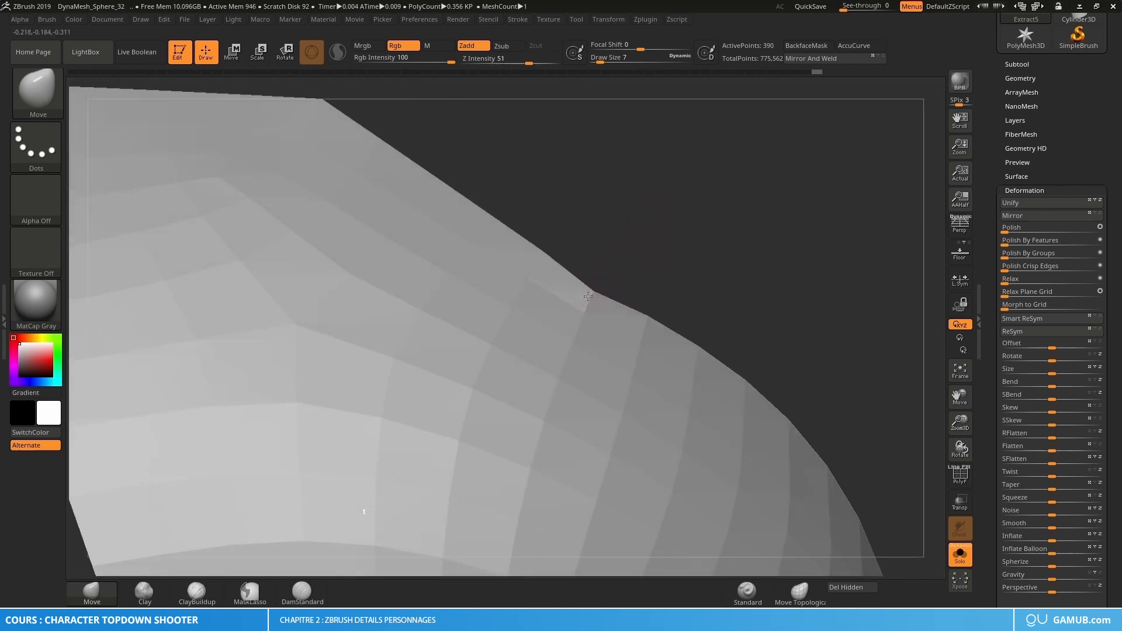
left_click_drag(586, 299, 587, 297)
left_click_drag(653, 274, 526, 298)
left_click(604, 285)
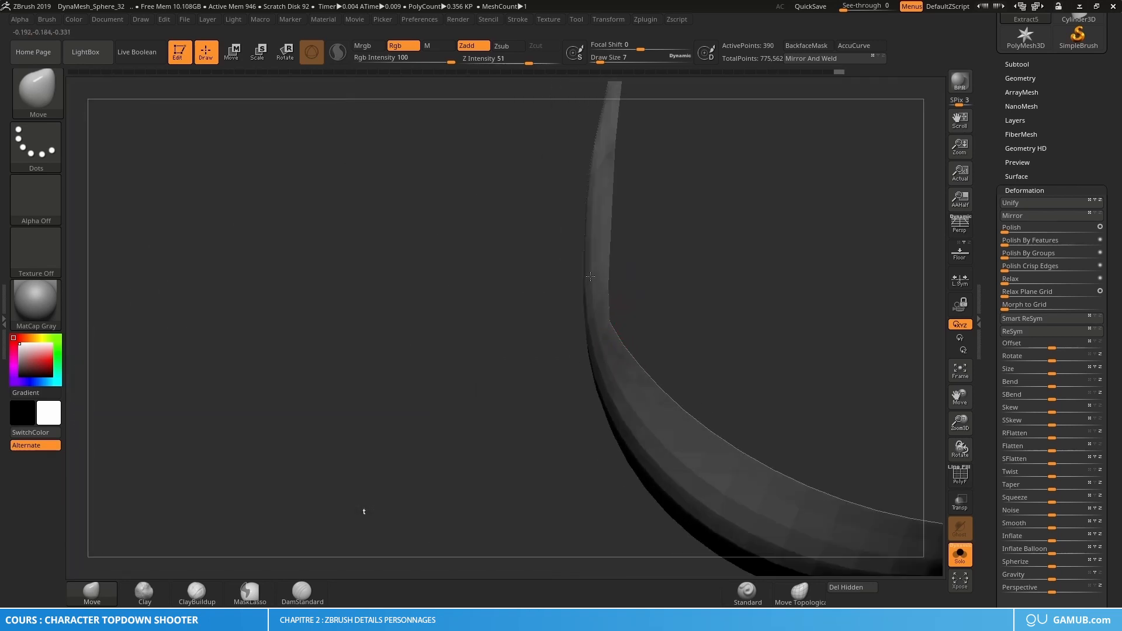
mouse_move(631, 309)
left_mouse_down()
mouse_move(684, 354)
mouse_move(729, 336)
mouse_move(728, 283)
mouse_move(814, 351)
left_mouse_up()
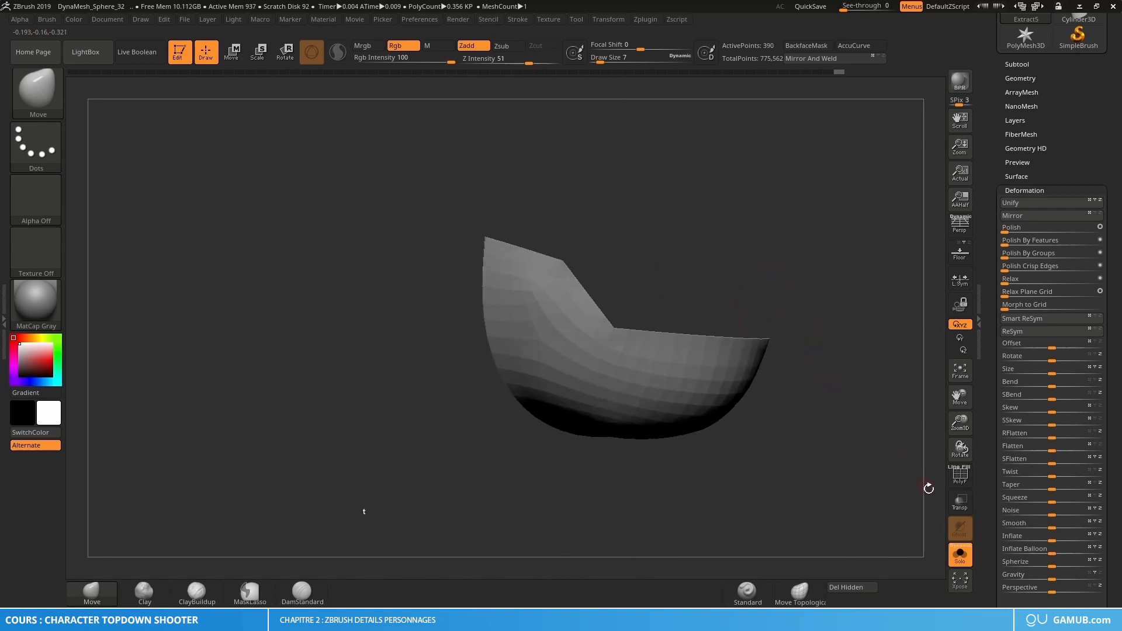
Show the whole character to check the jaw piece against the head, and isolate the jaw piece again.
left_click_drag(758, 411, 754, 413, "alt")
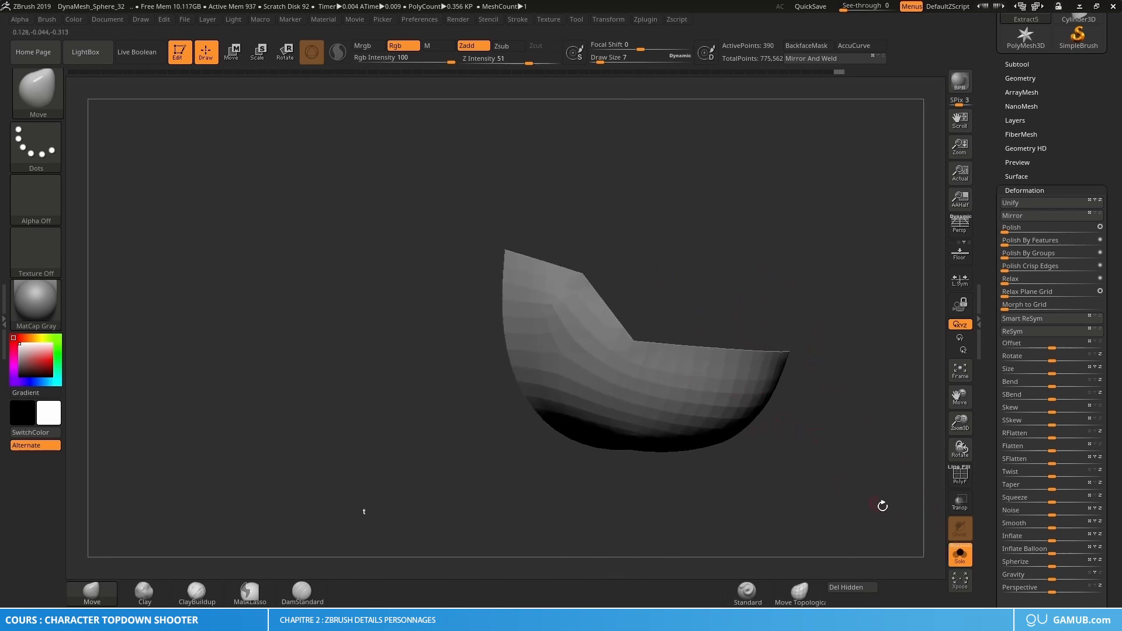
left_click(965, 552)
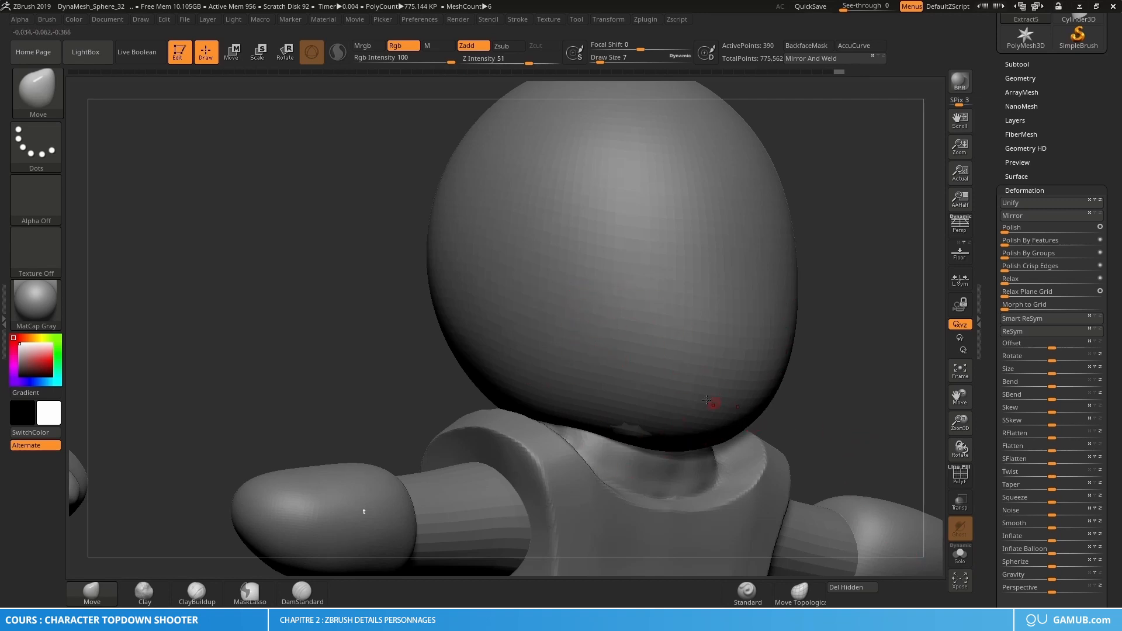
mouse_move(707, 400)
right_mouse_down()
mouse_move(633, 388)
mouse_move(626, 340)
mouse_move(594, 367)
right_mouse_up()
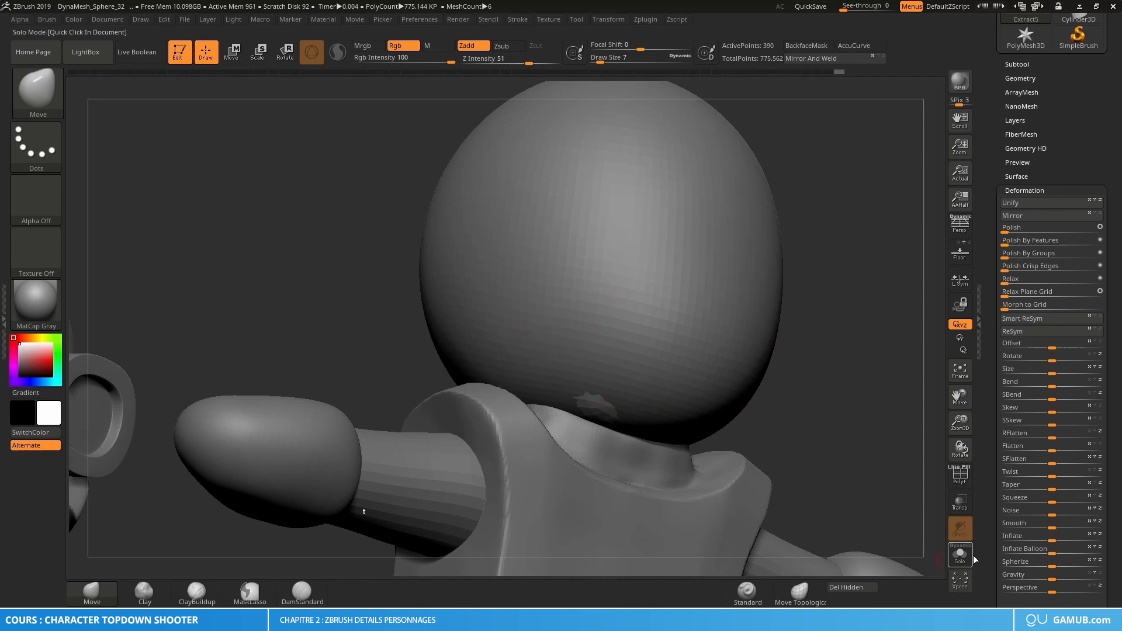
left_click(960, 554)
mouse_move(532, 243)
right_mouse_down("ctrl")
mouse_move(583, 273)
mouse_move(574, 244)
mouse_move(552, 248)
right_mouse_up("ctrl")
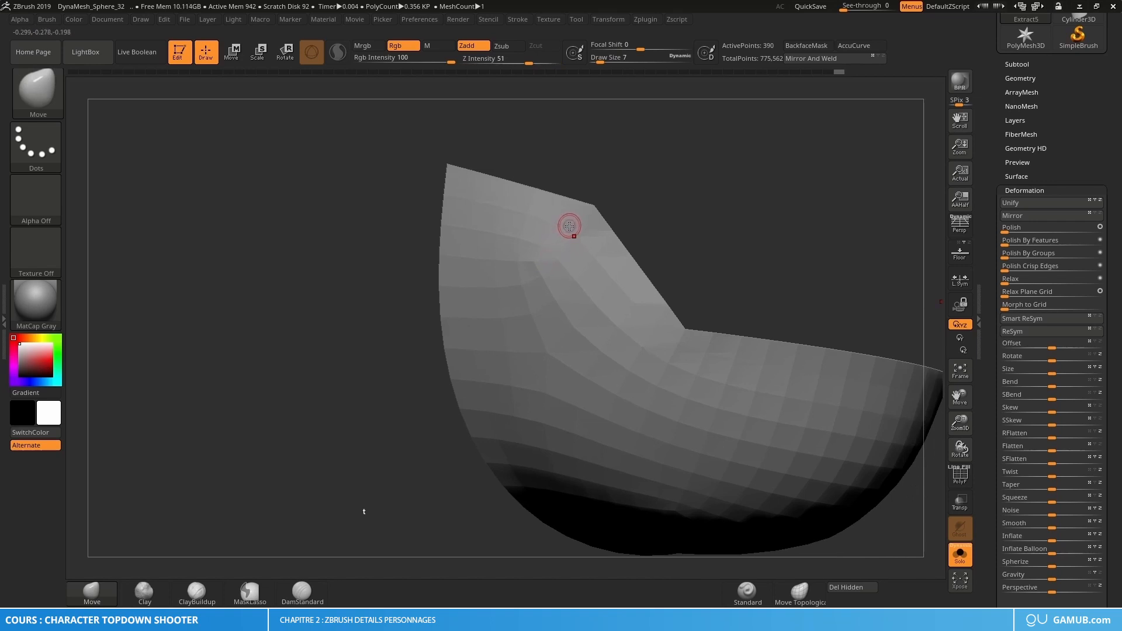
Switch to the ZModeler brush and display the jaw piece's wireframe.
key("b")
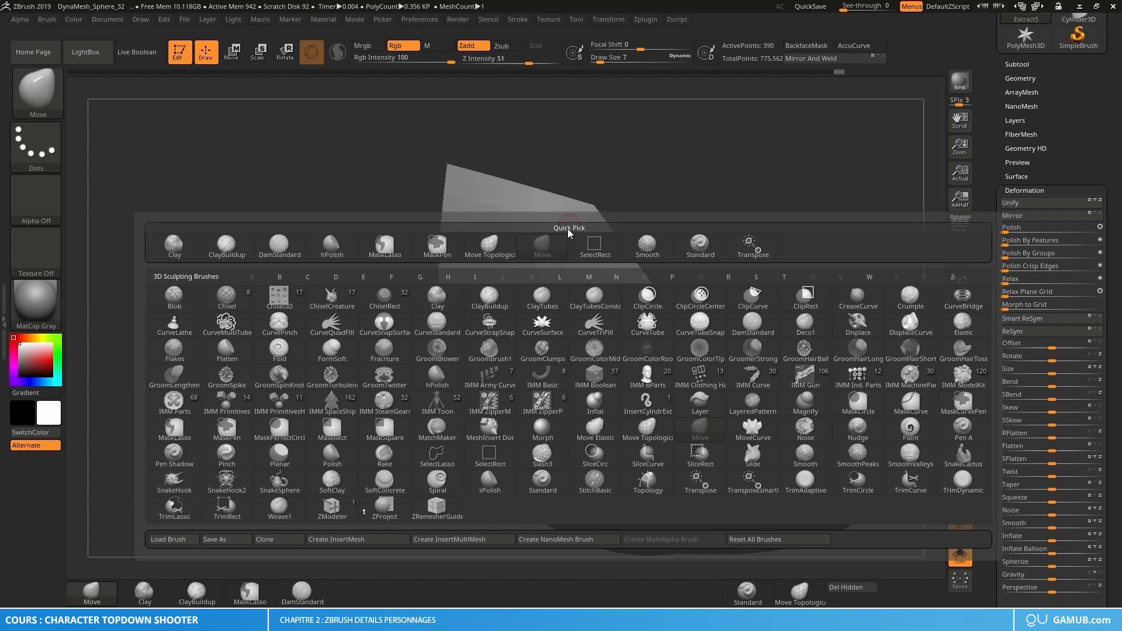
key("z")
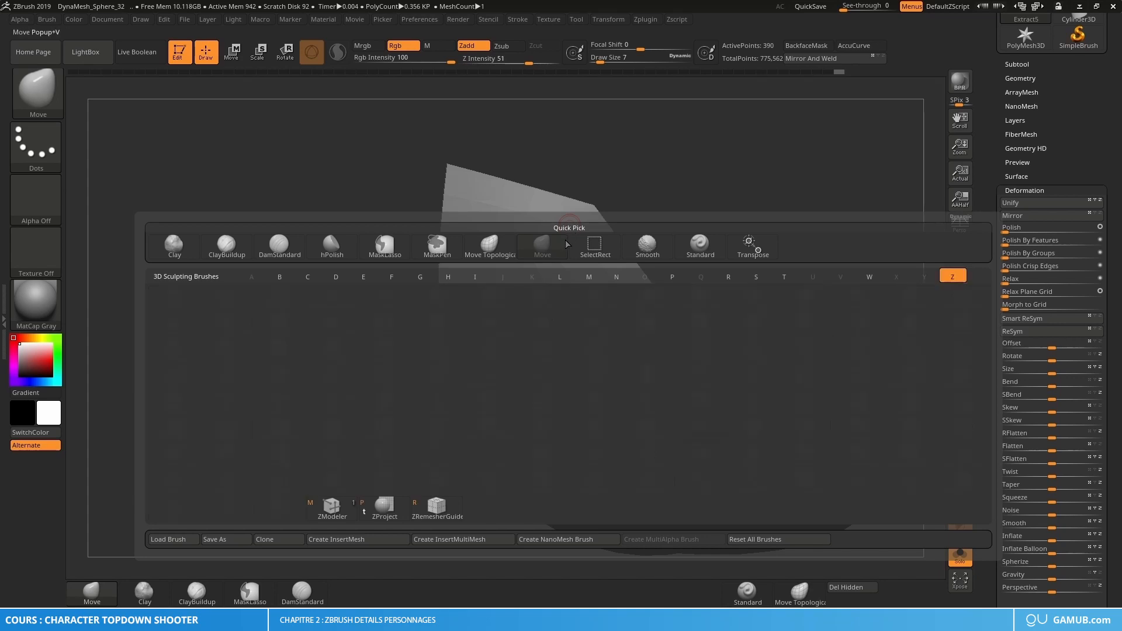
left_click(331, 507)
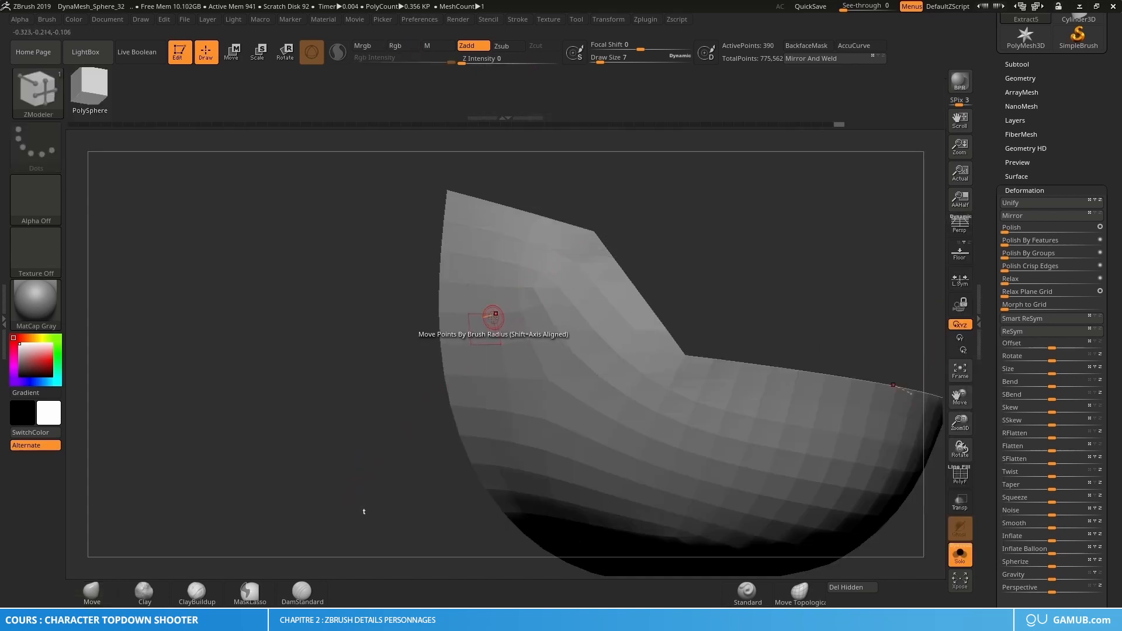
mouse_move(544, 280)
right_mouse_down("alt")
mouse_move(542, 306)
mouse_move(537, 273)
mouse_move(533, 293)
mouse_move(555, 288)
right_mouse_up("alt")
key("shift+f")
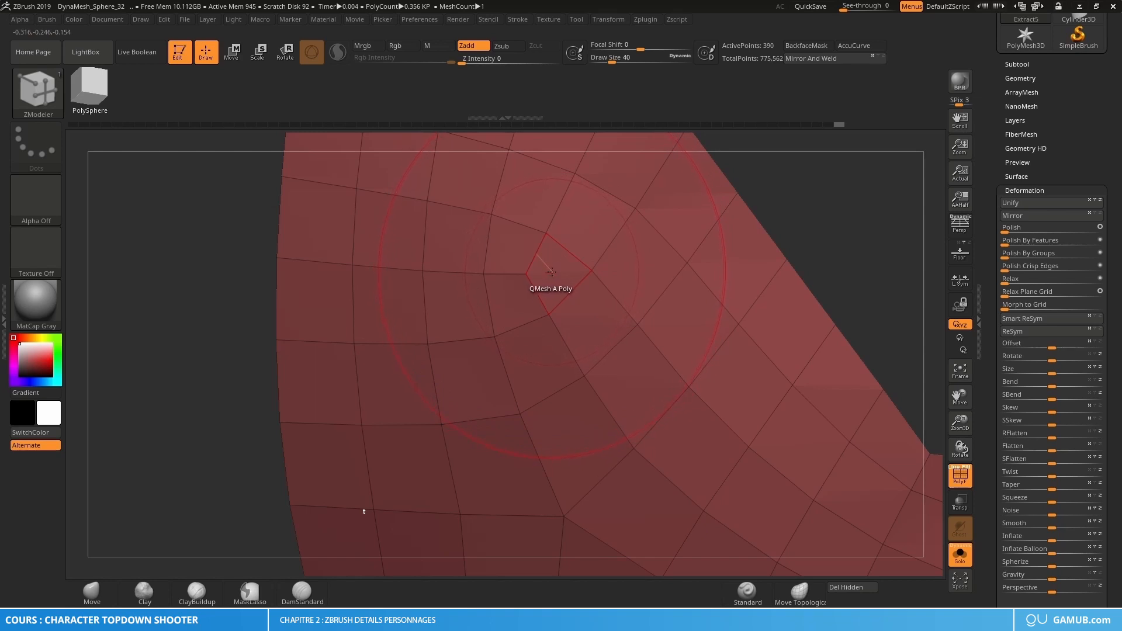
Look through ZModeler's polygon actions and reduce the draw size to 16.
key("space")
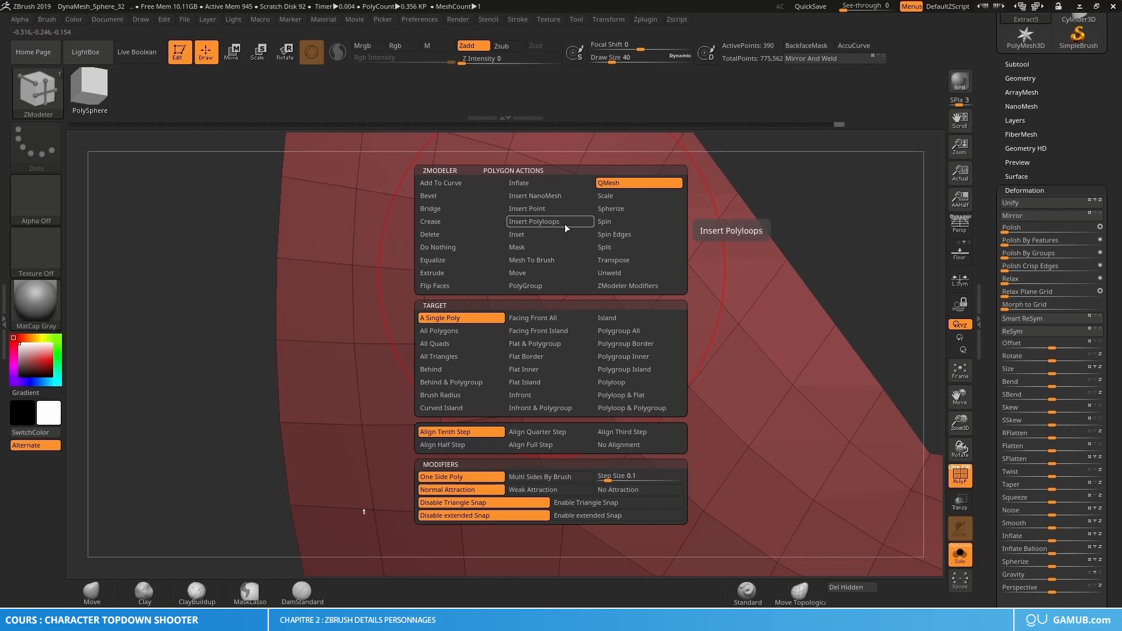
left_click(580, 221)
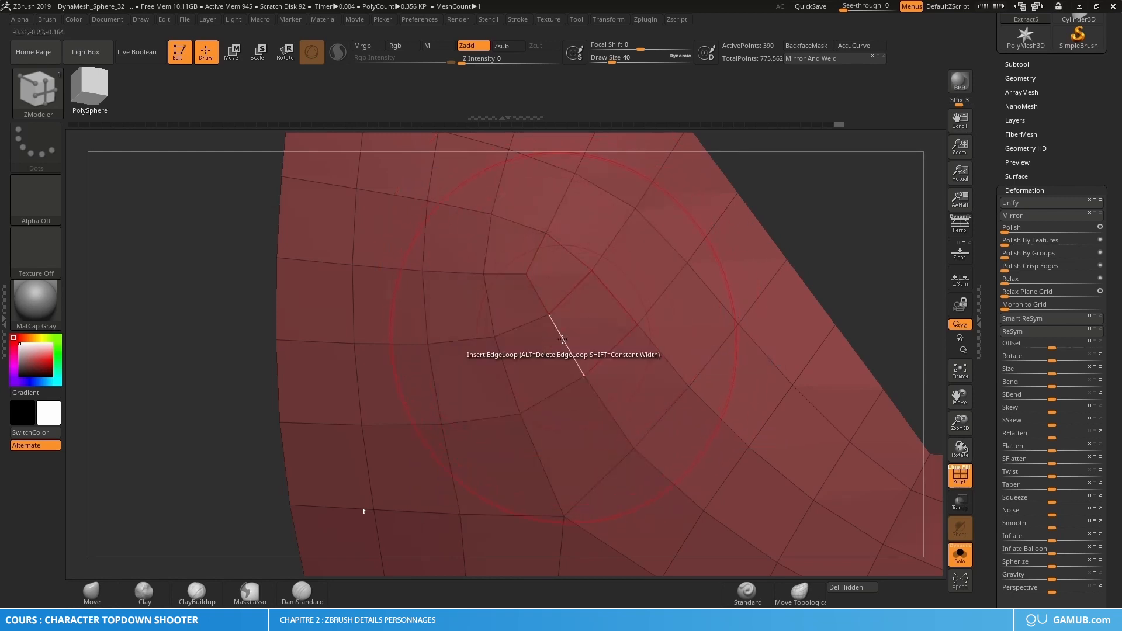
key("s")
left_click_drag(562, 301, 553, 301)
right_click_drag(553, 335, 567, 292, "alt")
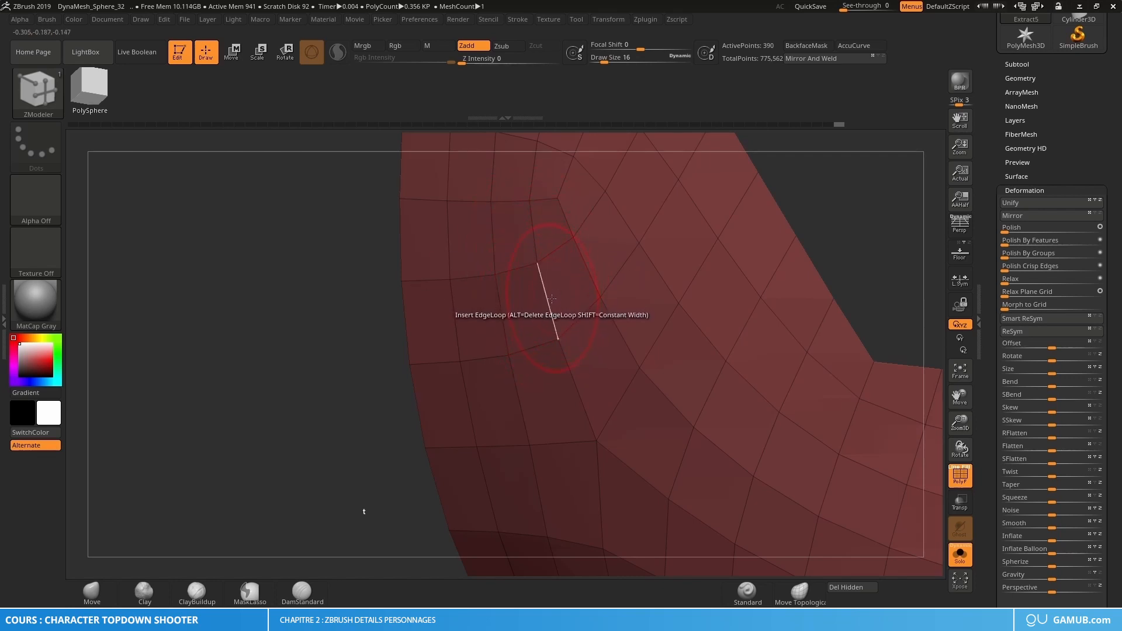
right_click_drag(552, 299, 575, 283, "alt")
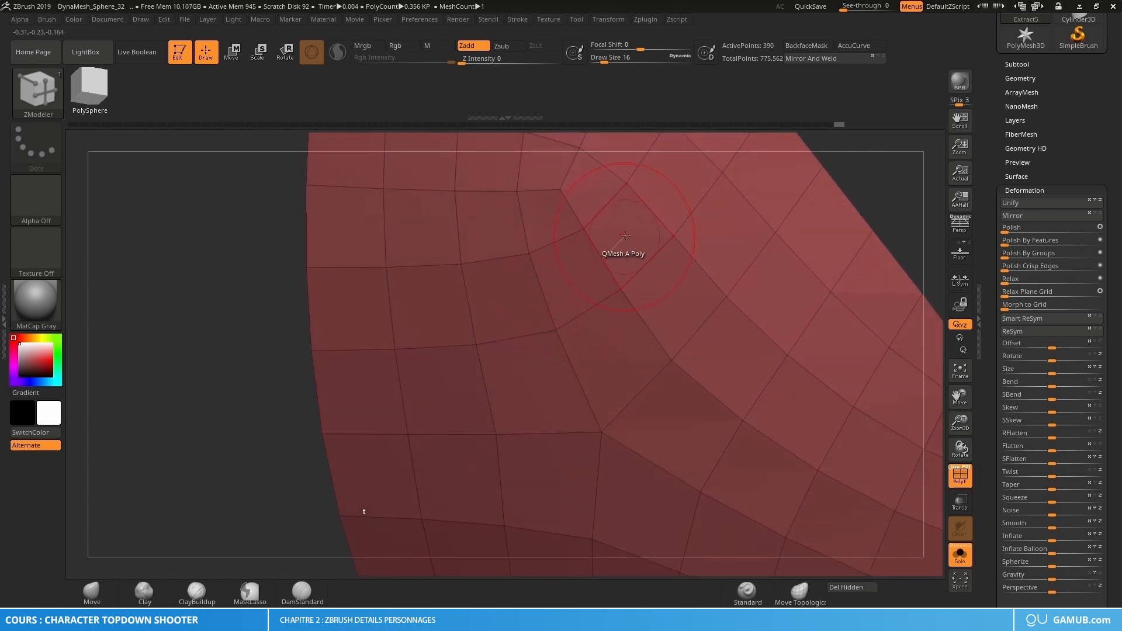
Try inserting several edge loops across the side of the jaw piece, and undo them.
left_click(541, 291)
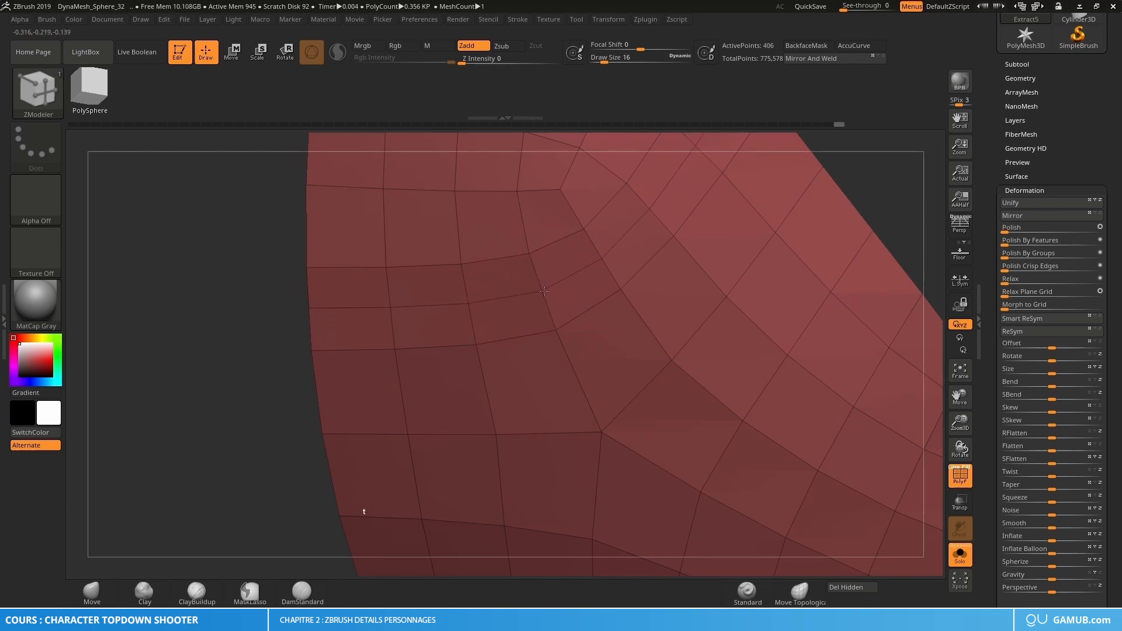
left_click(523, 212)
left_click(578, 375)
left_click(705, 324)
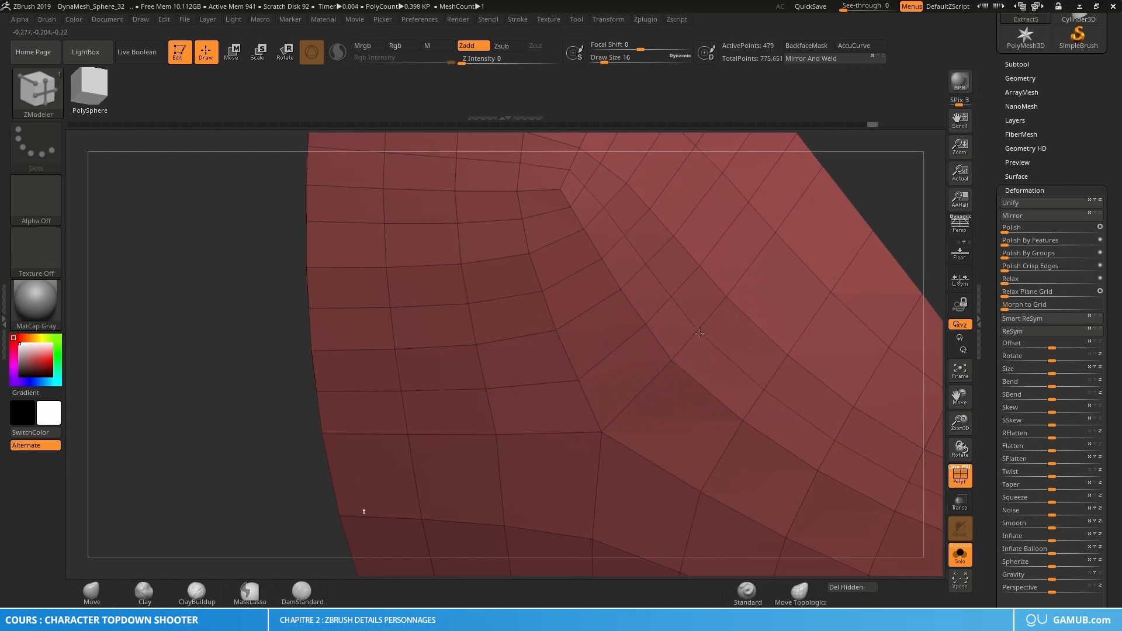
key("ctrl+z")
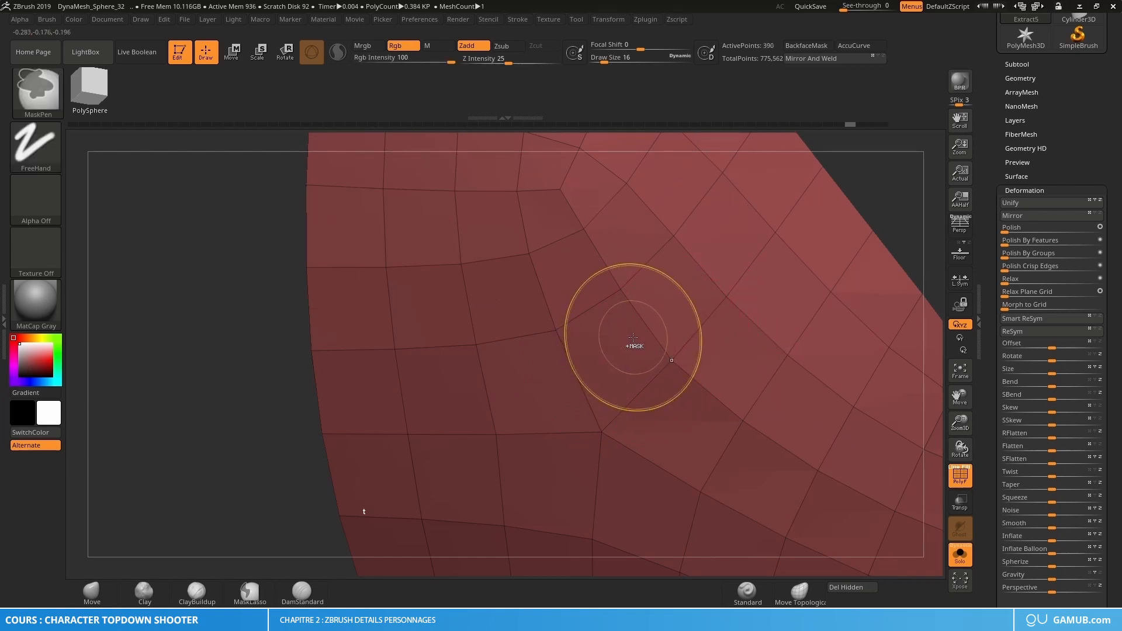
key("ctrl+z")
key("ctrl+z")
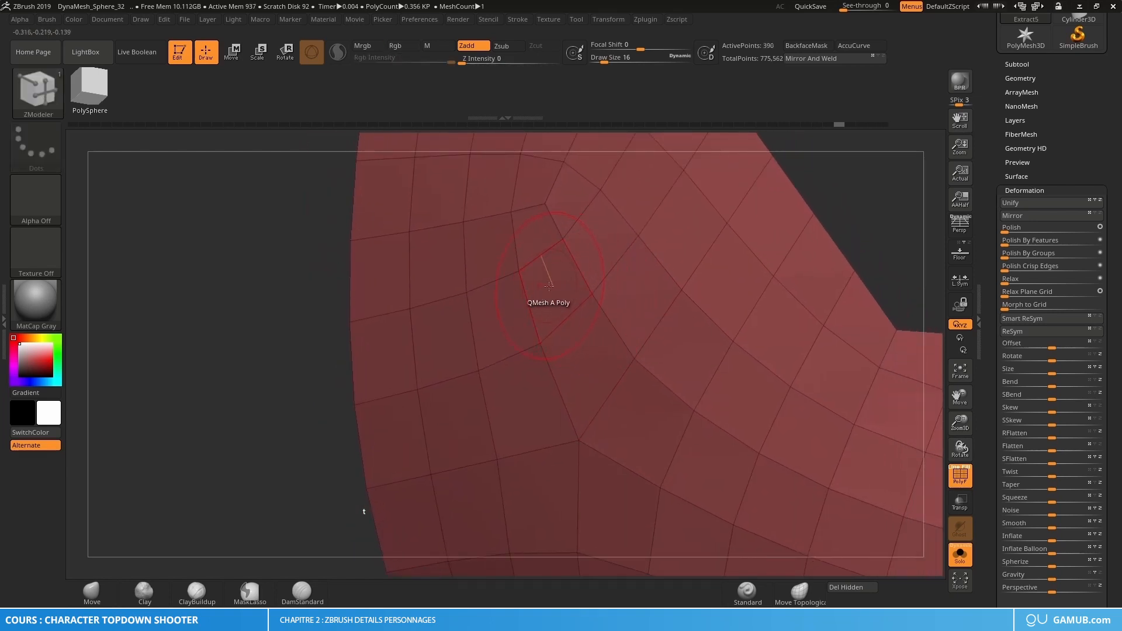
Set ZModeler's polygon action to Extrude with A Single Poly as the target.
mouse_move(557, 297)
right_mouse_down()
mouse_move(510, 291)
mouse_move(545, 288)
mouse_move(541, 310)
mouse_move(565, 298)
right_mouse_up()
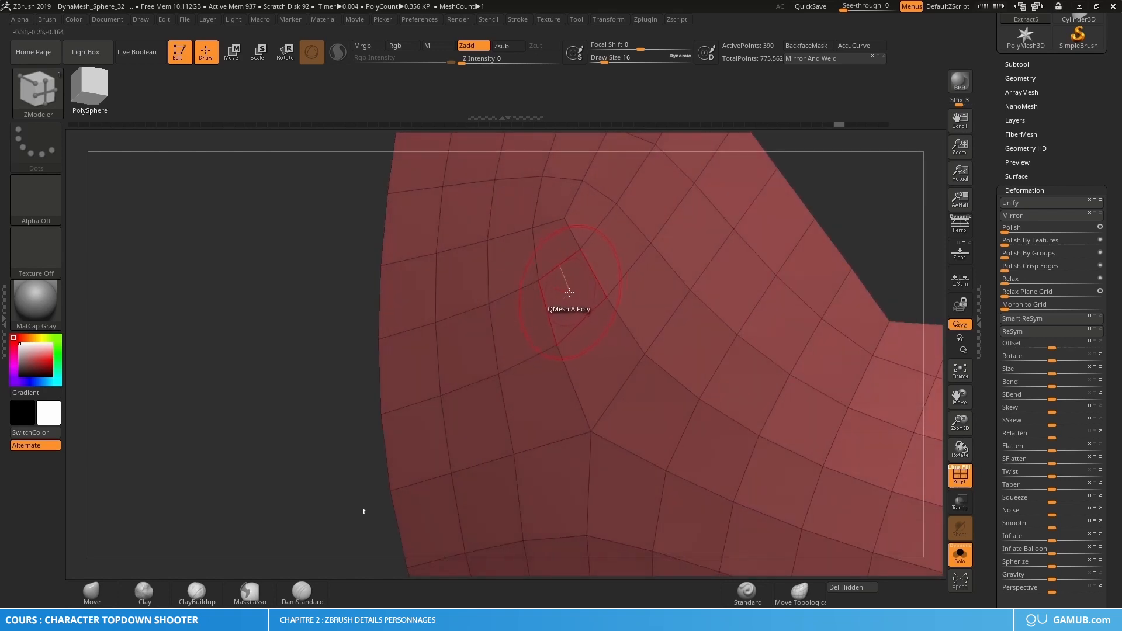
key("space")
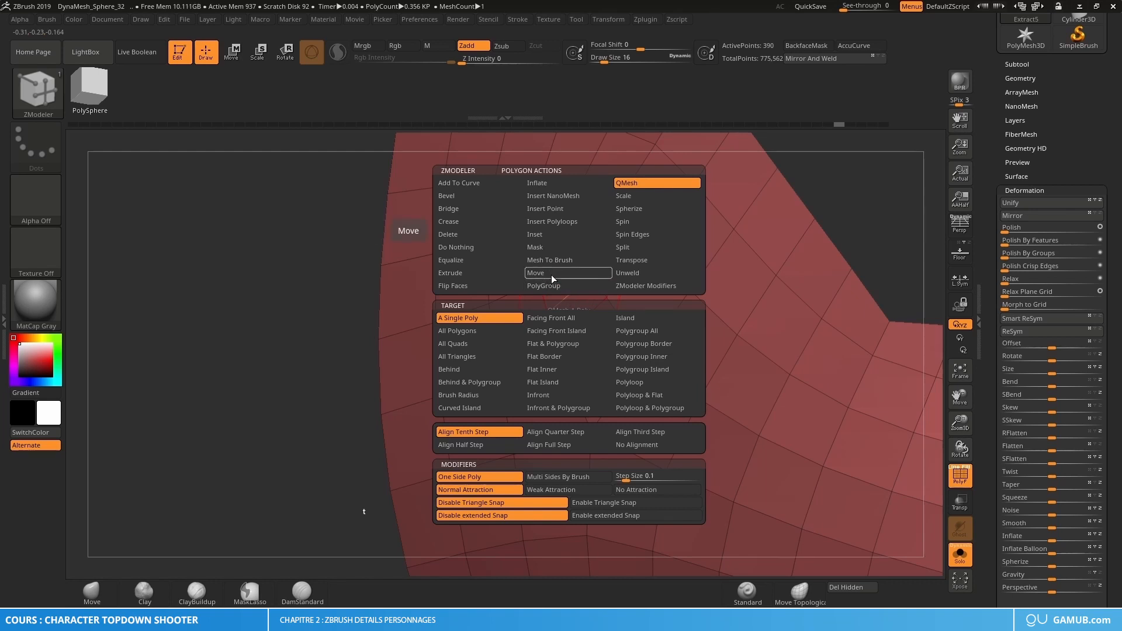
left_click(451, 275)
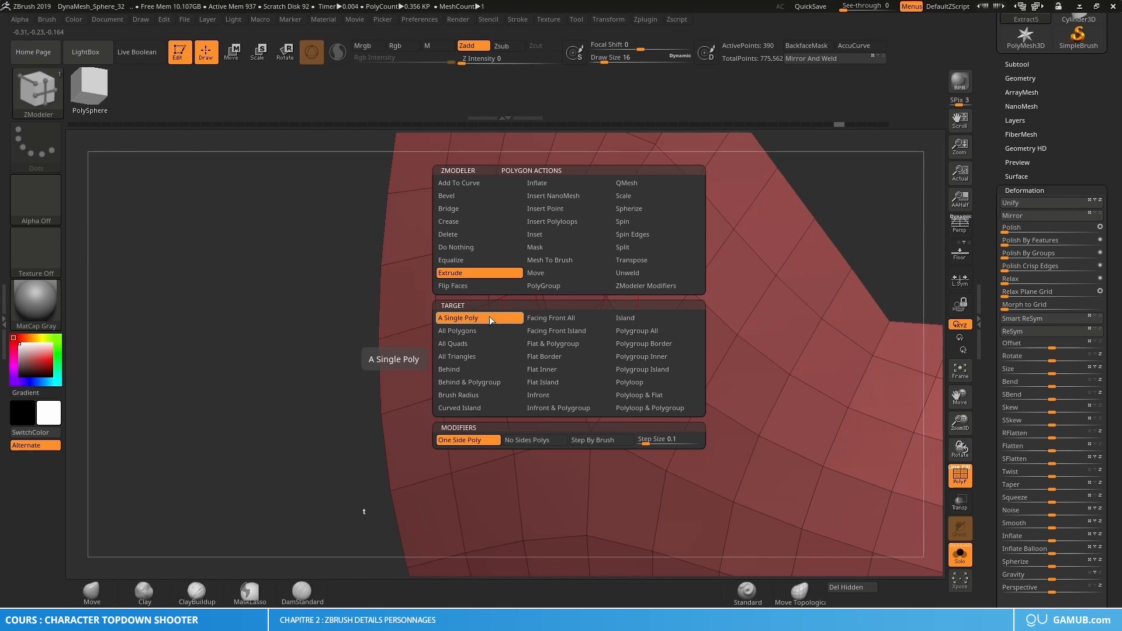
left_click(472, 317)
Try extruding one polygon on the side of the jaw piece, and undo the extrusion.
right_click_drag(475, 336, 520, 332)
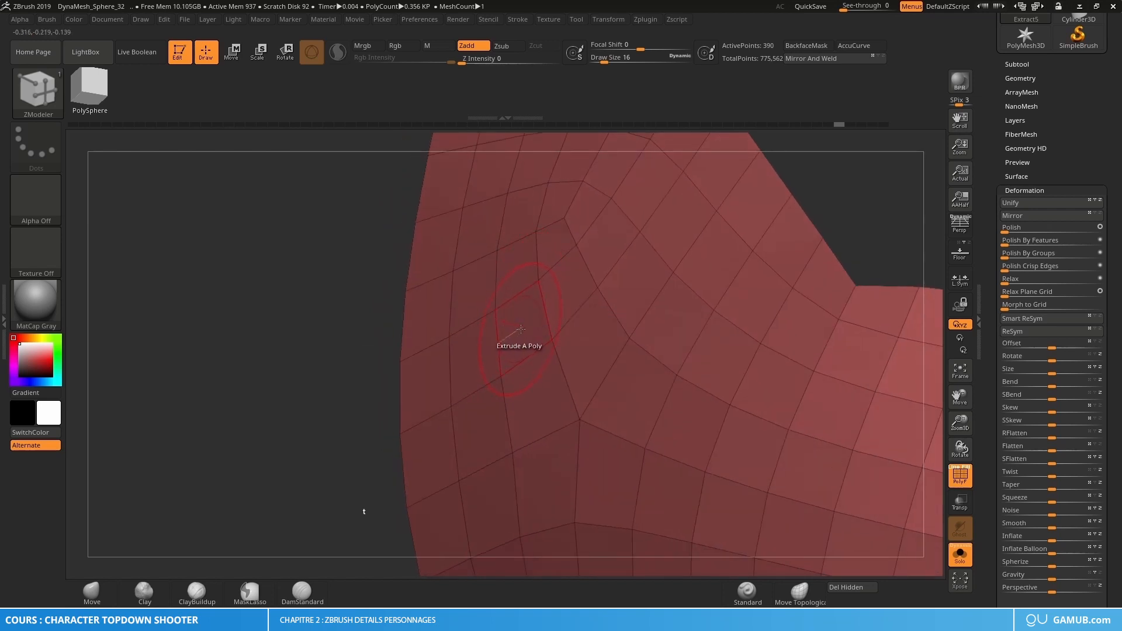
left_click_drag(520, 332, 482, 322)
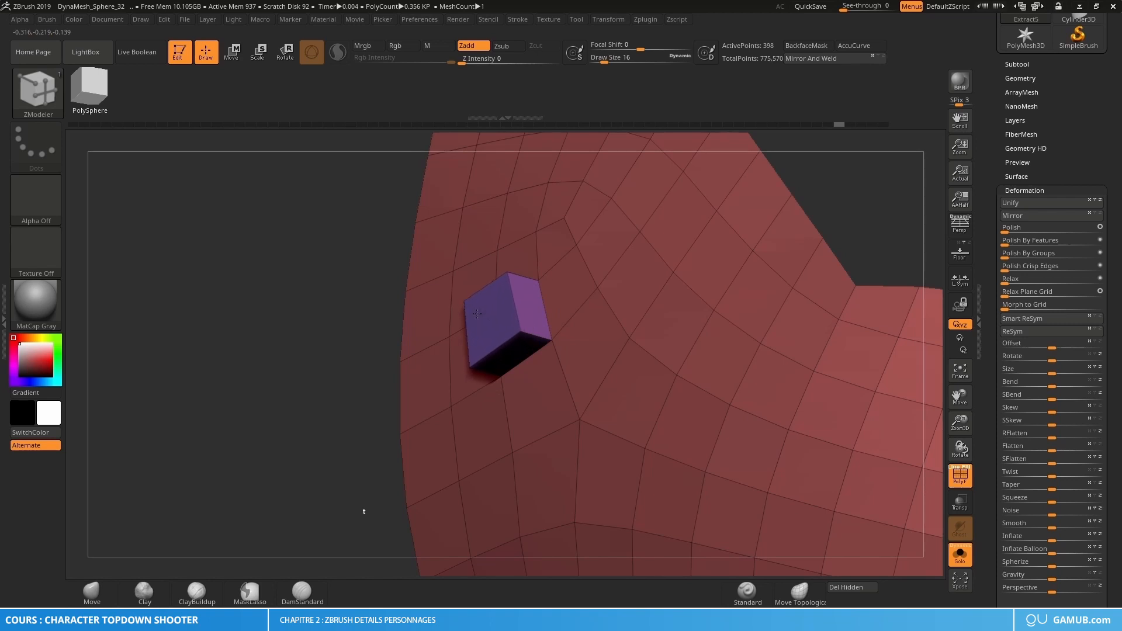
key("ctrl+z")
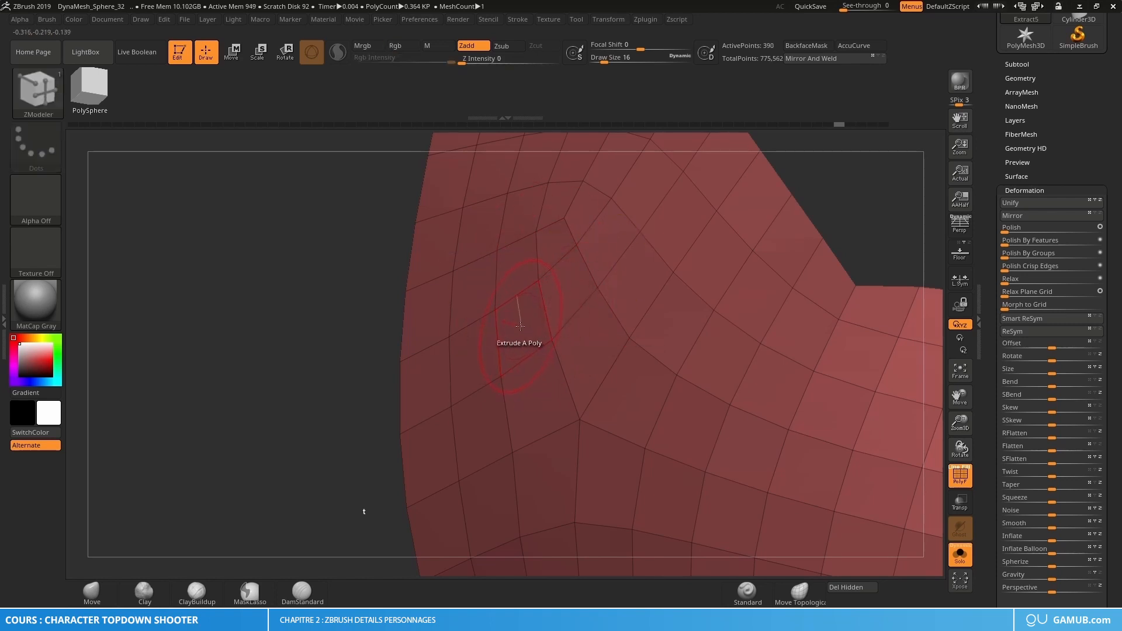
Set the Extrude target to All Polygons and extrude the whole jaw piece outward to give it thickness.
key("space")
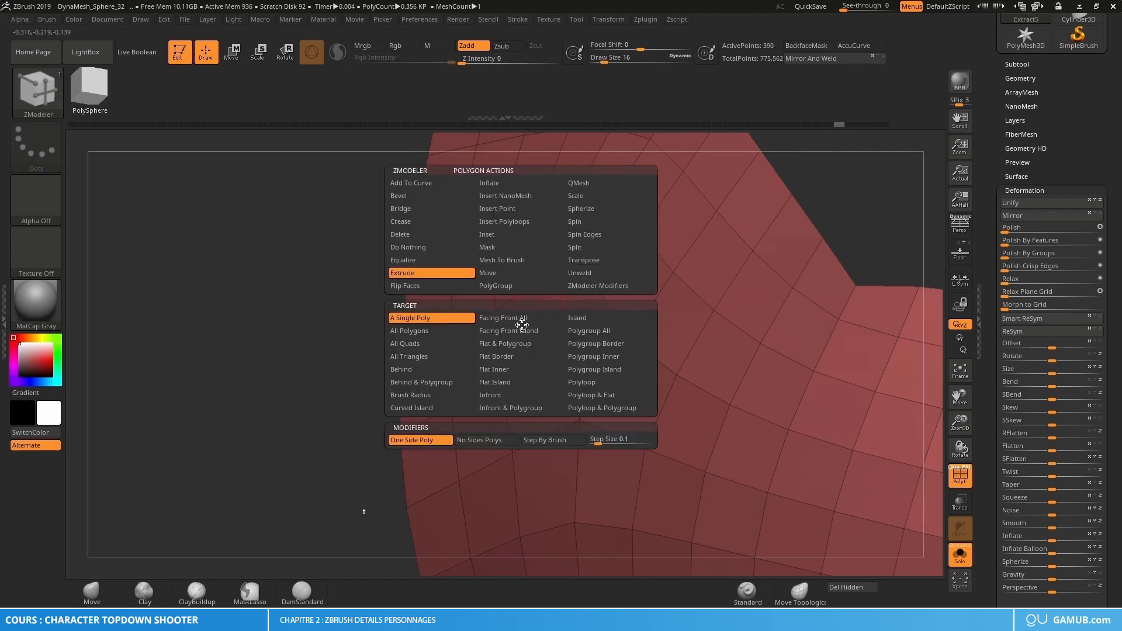
left_click(443, 330)
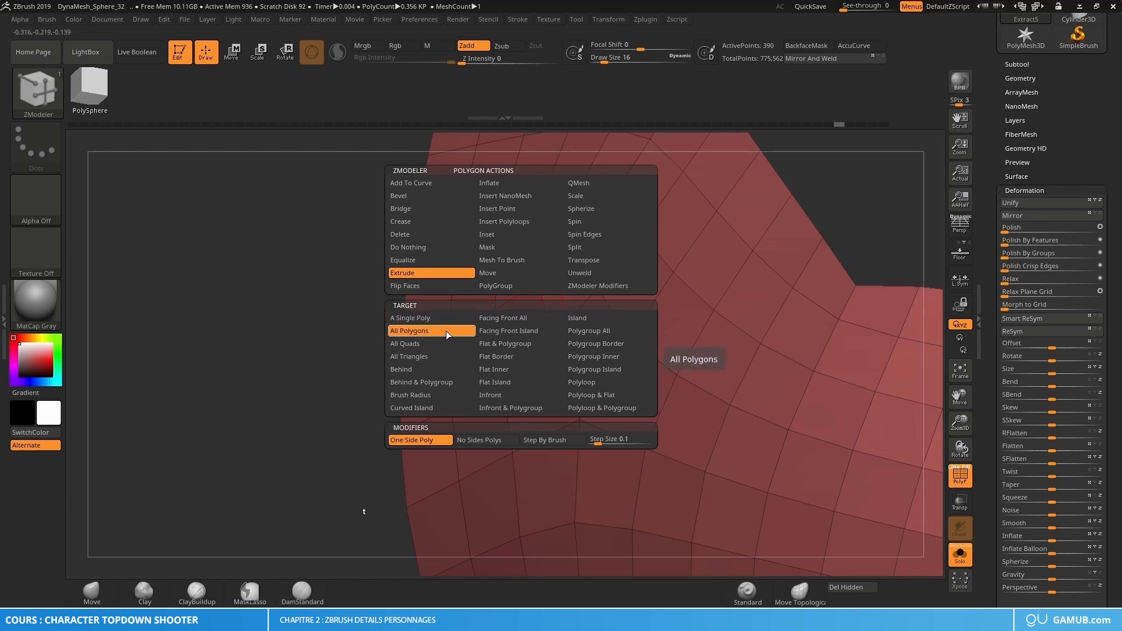
right_click_drag(542, 330, 507, 283, "ctrl")
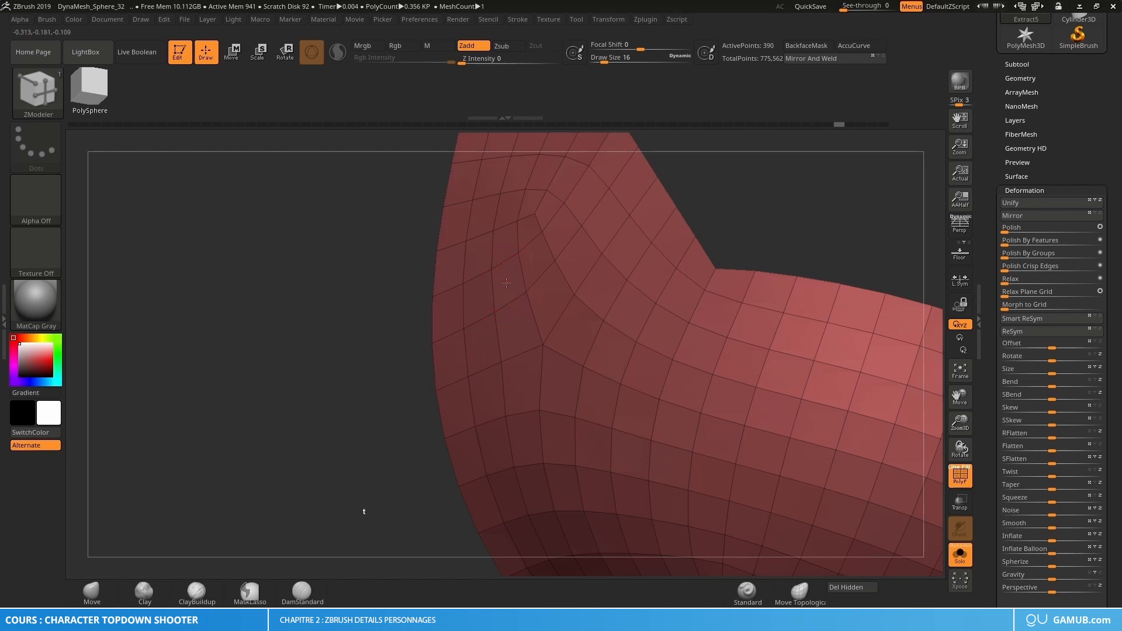
right_click_drag(504, 284, 426, 285)
left_click_drag(427, 285, 408, 286)
mouse_move(488, 287)
right_mouse_down("ctrl")
mouse_move(480, 257)
mouse_move(512, 320)
mouse_move(497, 360)
mouse_move(623, 346)
right_mouse_up("ctrl")
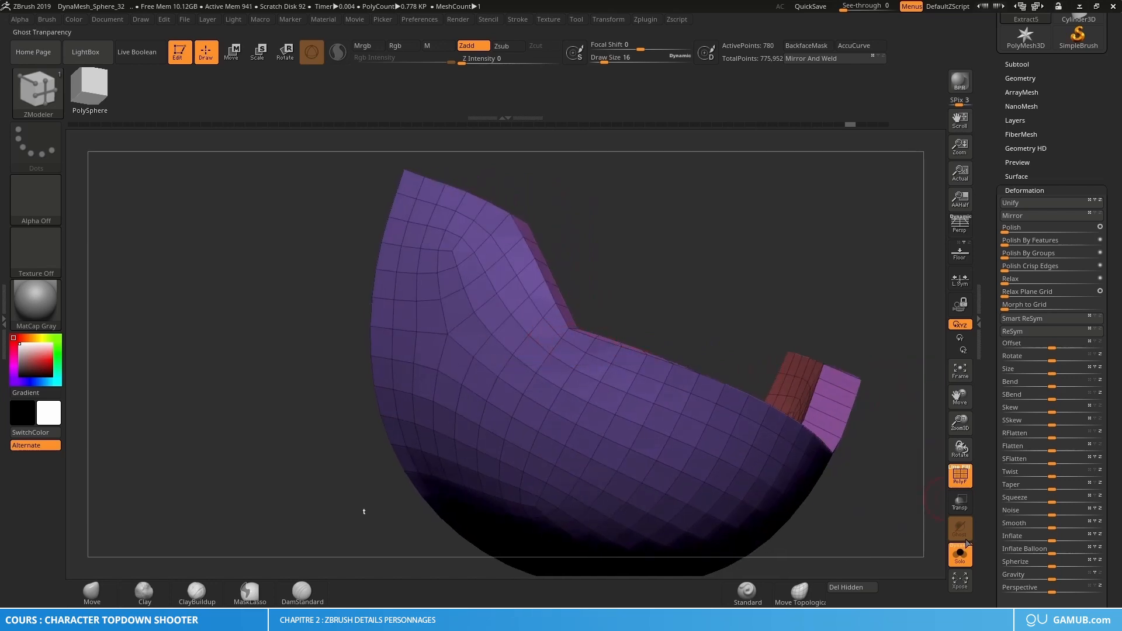
Show the whole character again, and return to the Move brush with the wireframe hidden.
left_click(958, 559)
mouse_move(764, 396)
right_mouse_down("ctrl")
mouse_move(783, 351)
mouse_move(752, 322)
mouse_move(637, 303)
mouse_move(689, 283)
right_mouse_up("ctrl")
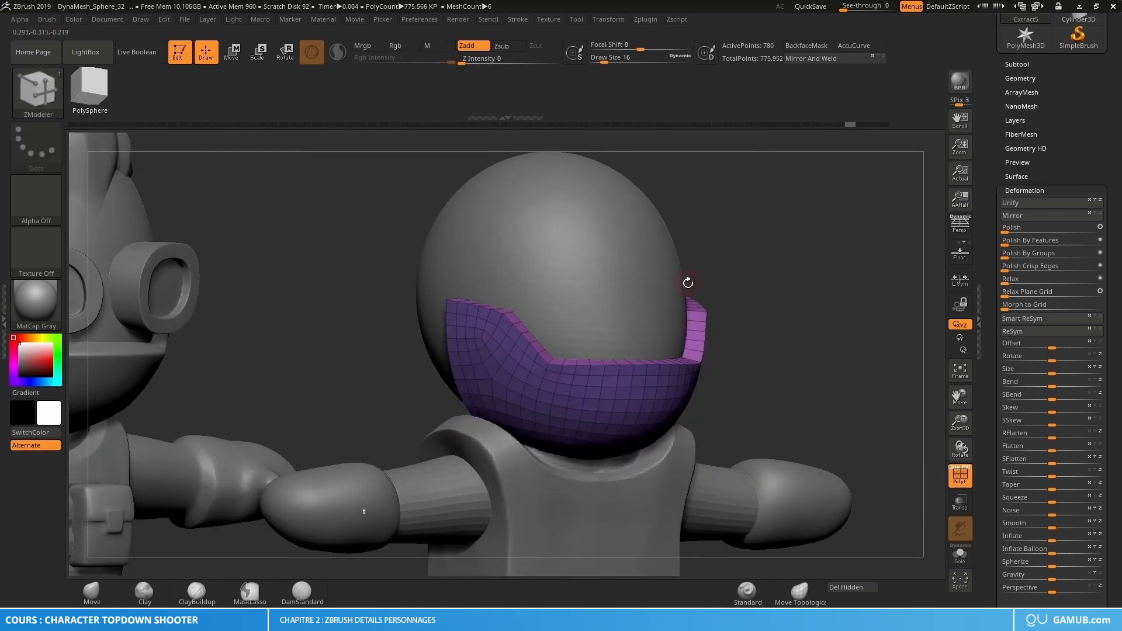
key("b")
left_click(668, 299)
mouse_move(767, 281)
right_mouse_down("ctrl")
mouse_move(732, 255)
mouse_move(759, 278)
mouse_move(698, 289)
mouse_move(753, 283)
mouse_move(818, 234)
right_mouse_up("ctrl")
key("shift+f")
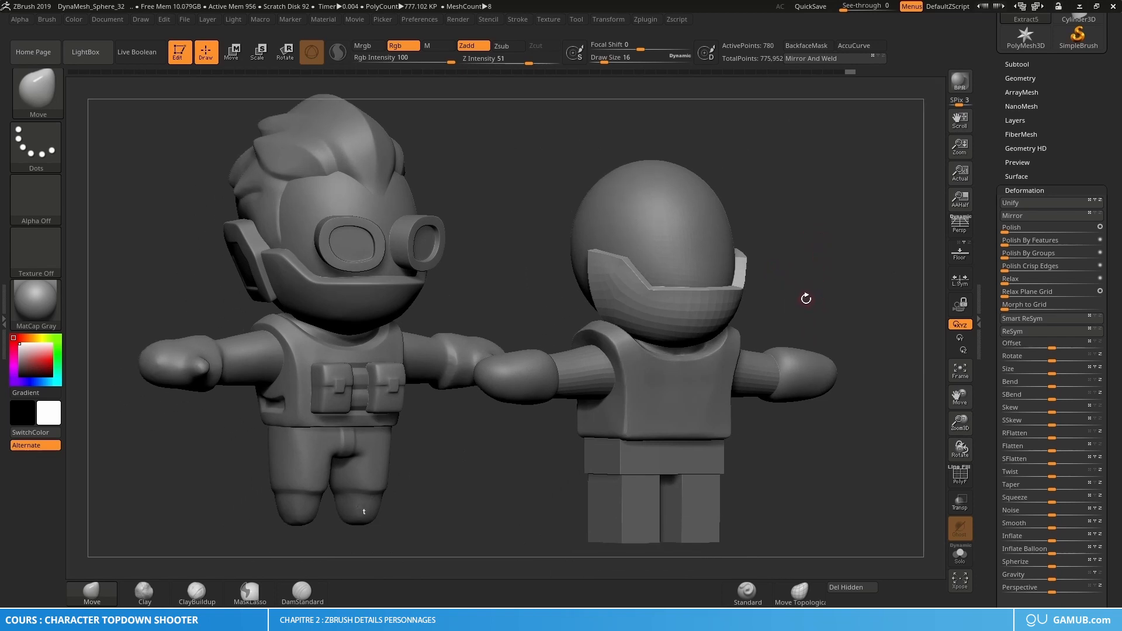
right_click_drag(805, 299, 737, 281)
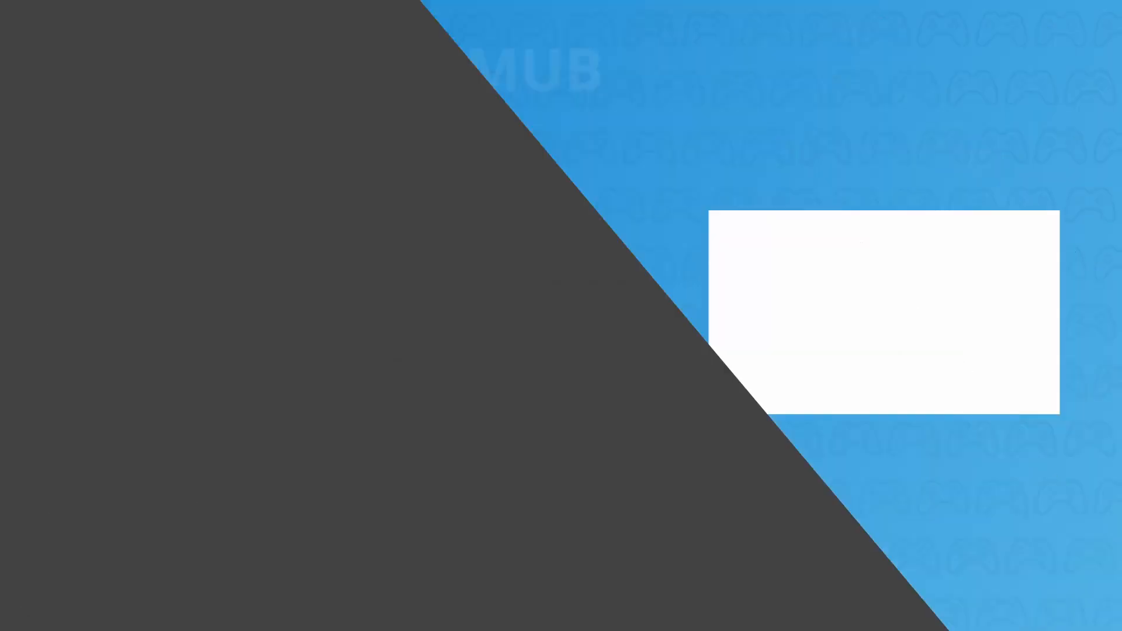